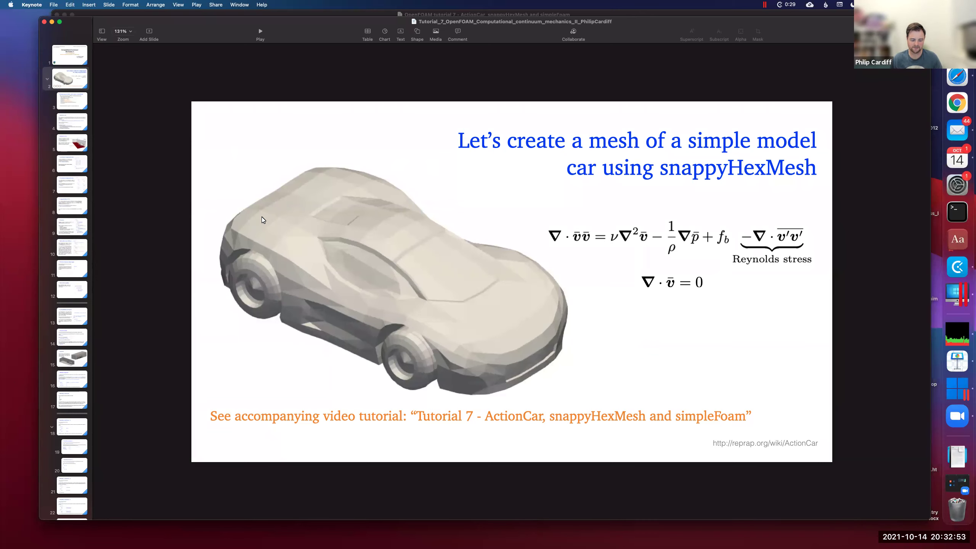
Switch between the open presentations and view the title slides of the Tutorial 7 and Meshing in OpenFOAM decks
{"action": "key", "text": "super+grave"}
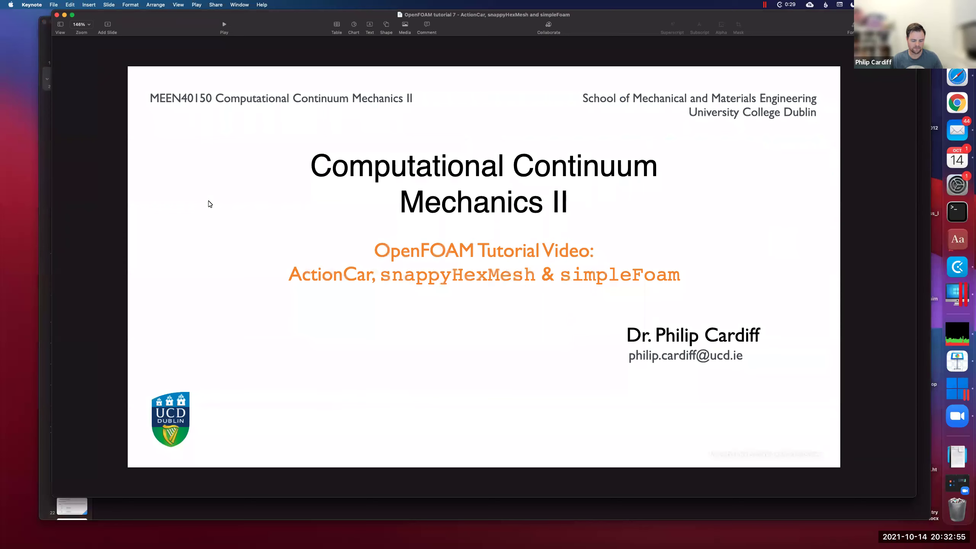
{"action": "key", "text": "super+grave"}
{"action": "left_click", "coordinate": [64, 58]}
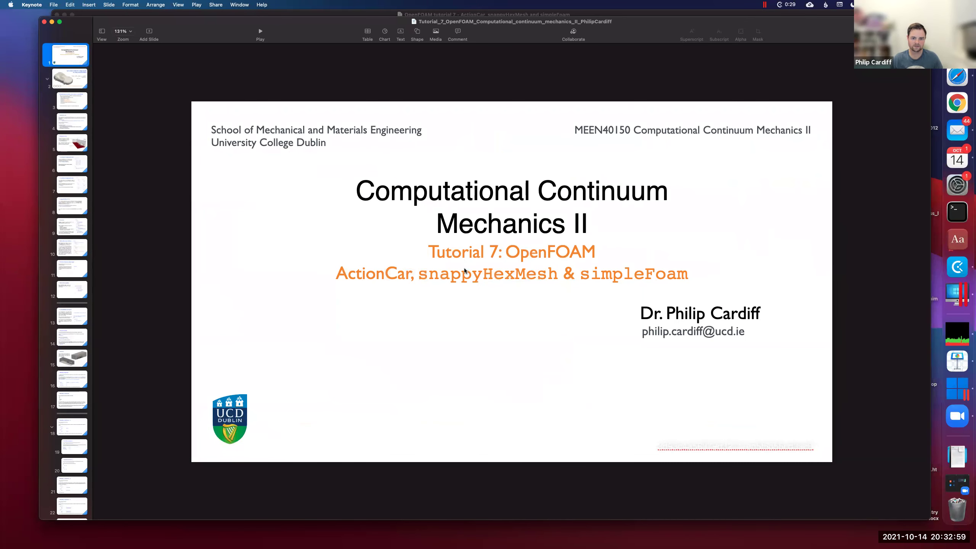
{"action": "key", "text": "super+grave"}
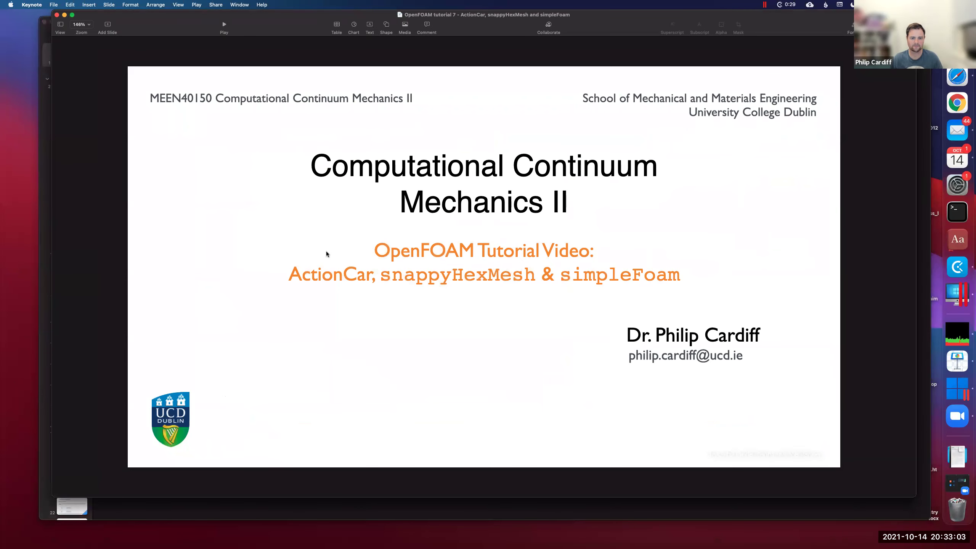
{"action": "key", "text": "super+grave"}
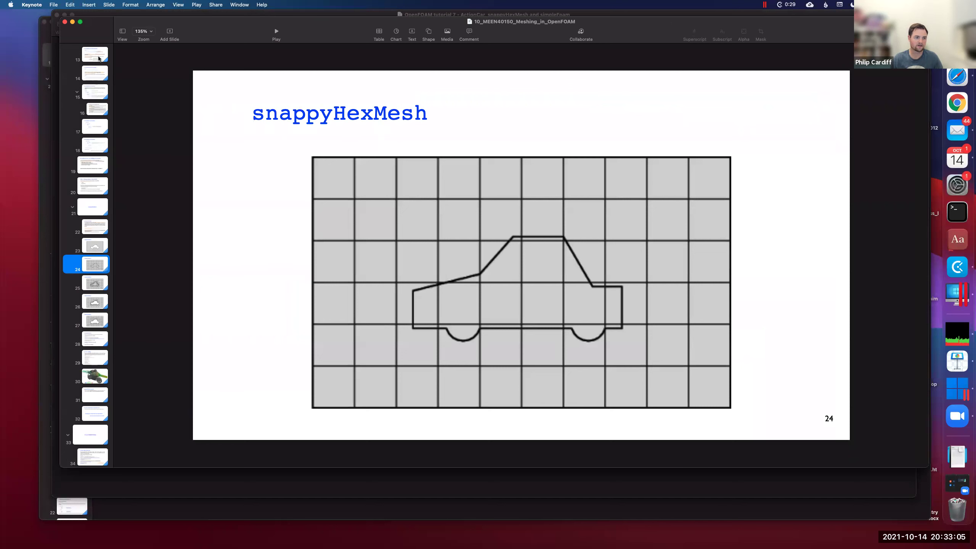
{"action": "left_click", "coordinate": [99, 58]}
{"action": "scroll", "coordinate": [92, 153], "scroll_direction": "up", "scroll_amount": 10}
{"action": "left_click", "coordinate": [91, 53]}
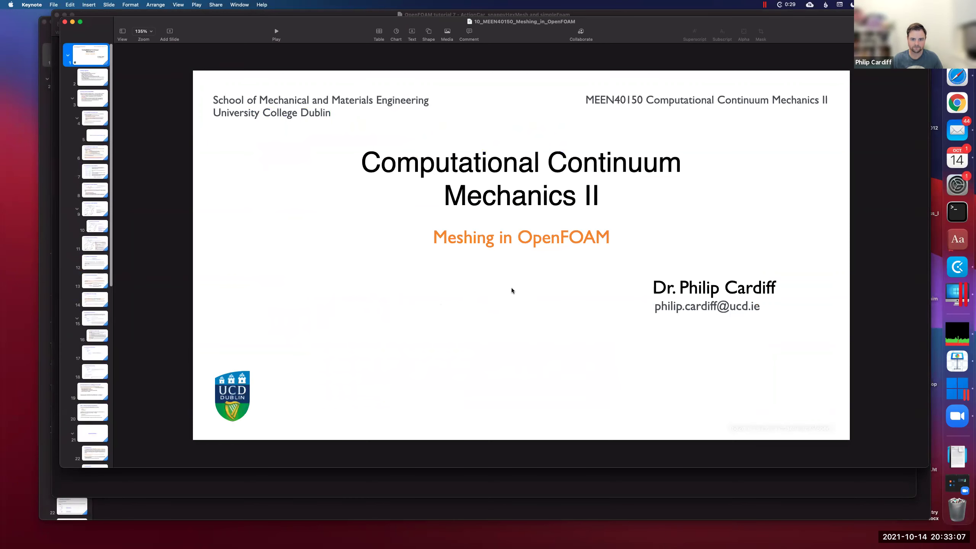
Examine the snappyHexMesh car diagrams on slides 24 to 27, comparing slide 26 with slide 27
{"action": "scroll", "coordinate": [89, 361], "scroll_direction": "down", "scroll_amount": 6}
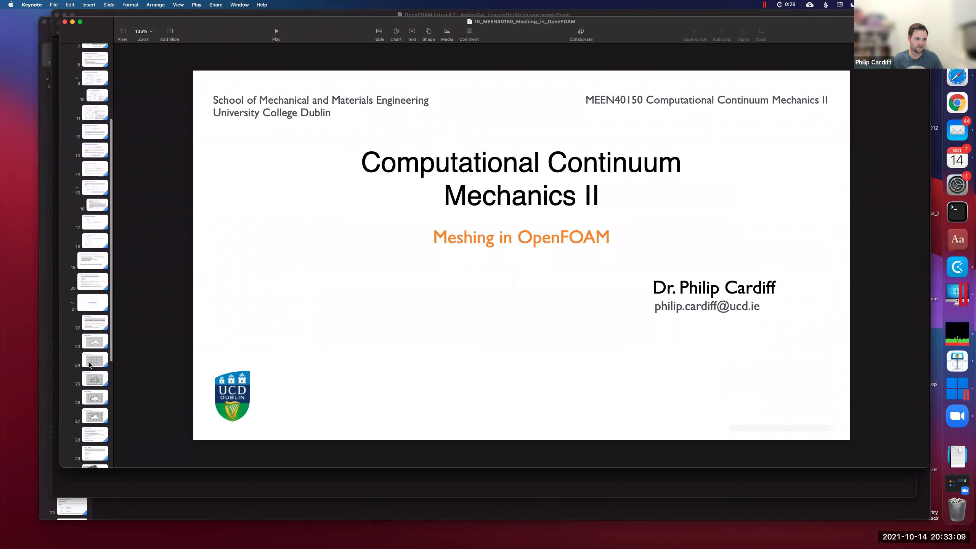
{"action": "left_click", "coordinate": [92, 360]}
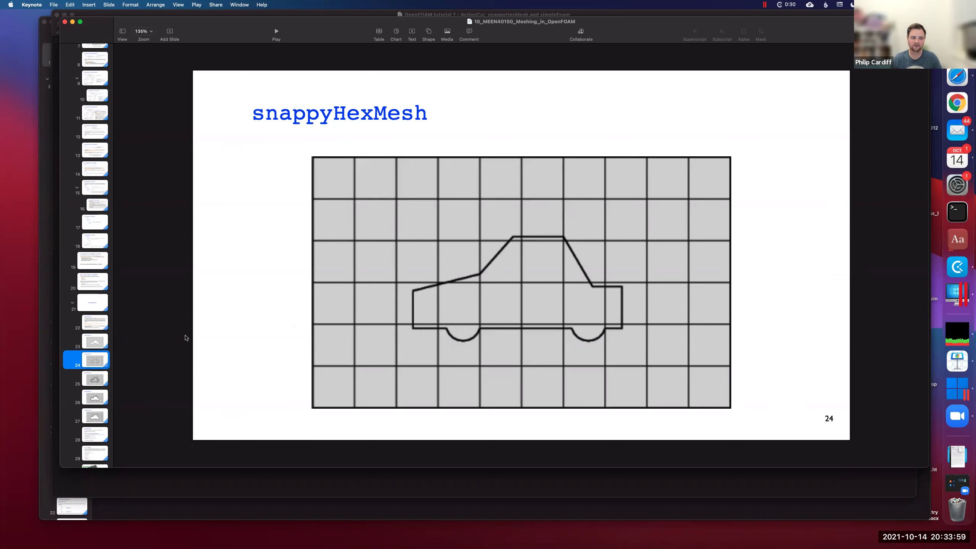
{"action": "left_click", "coordinate": [97, 380]}
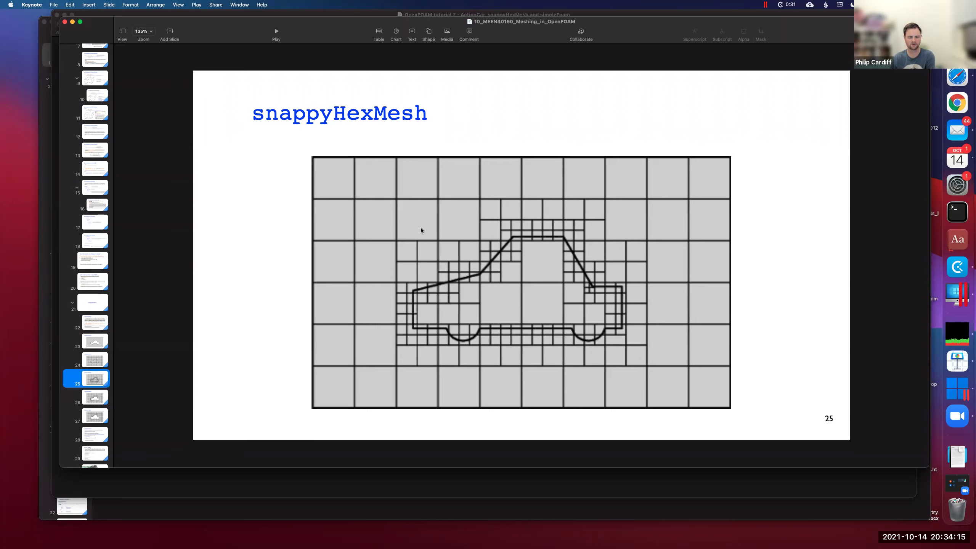
{"action": "left_click", "coordinate": [101, 396]}
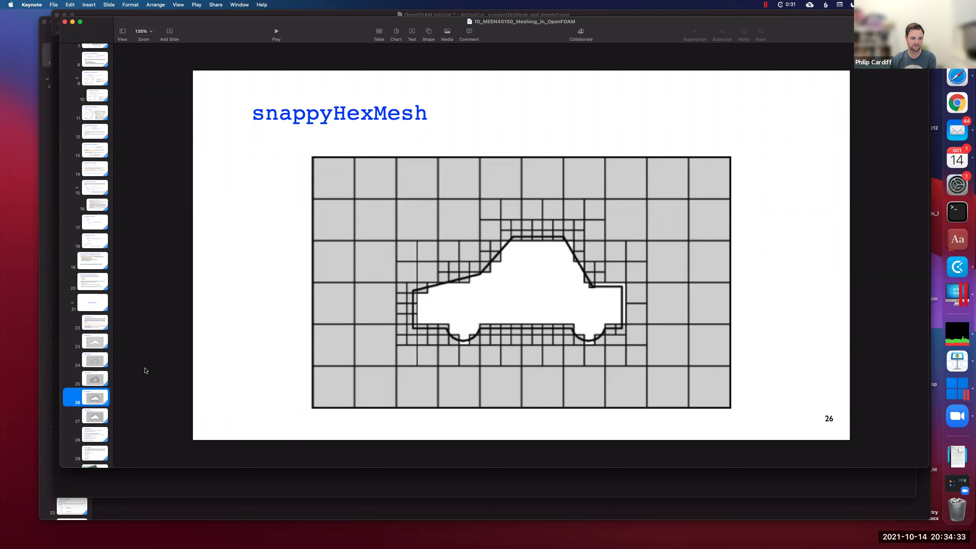
{"action": "left_click", "coordinate": [98, 418]}
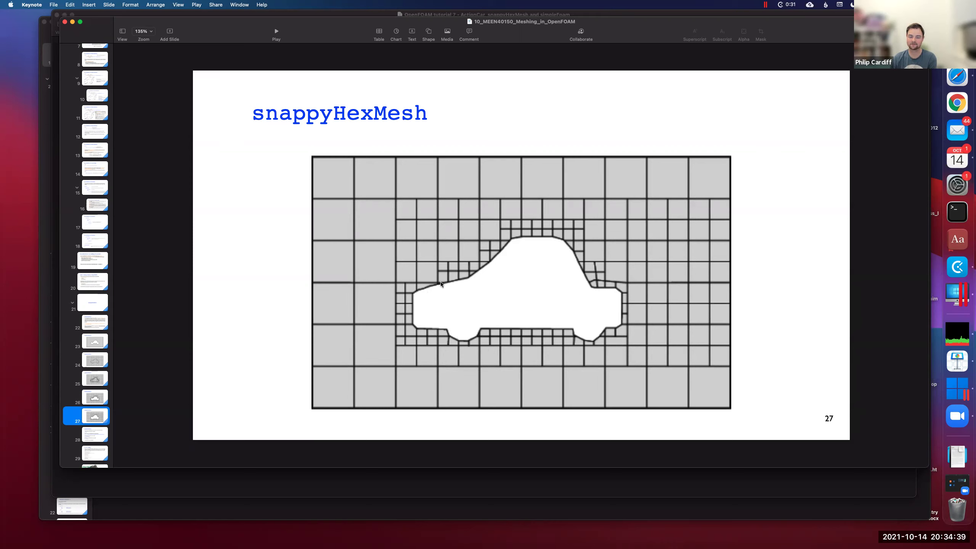
{"action": "key", "text": "Up"}
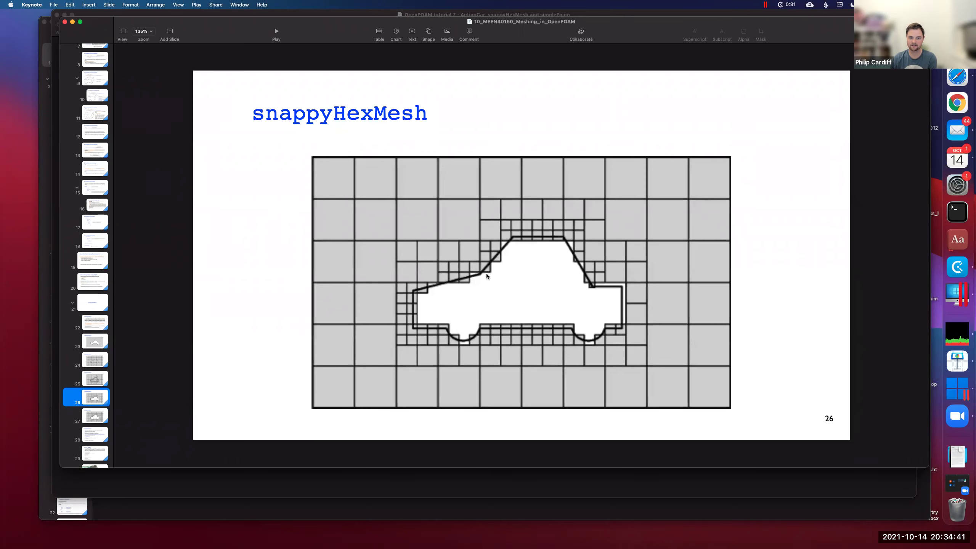
{"action": "key", "text": "Down"}
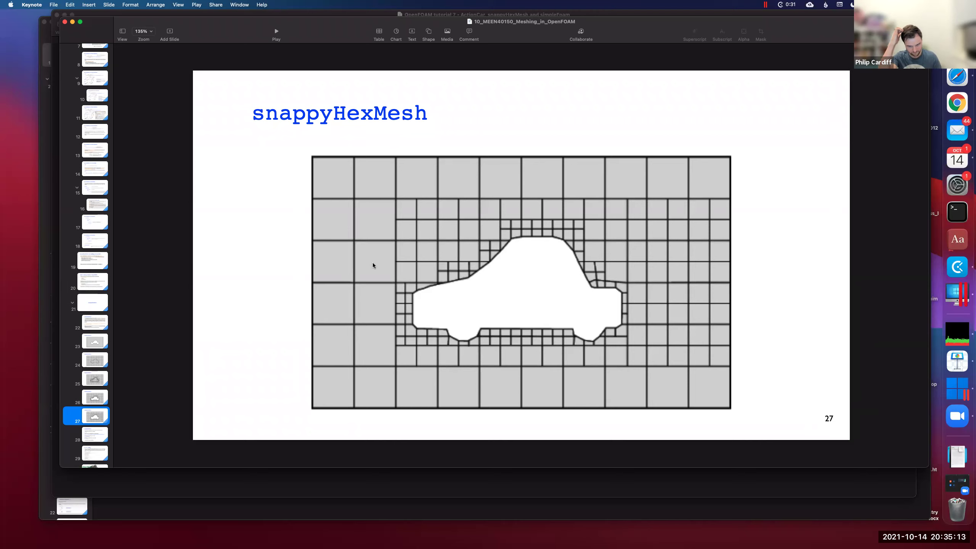
Close the Meshing in OpenFOAM deck and read slides 3 to 5 of the Tutorial 7 presentation
{"action": "key", "text": "super+w"}
{"action": "key", "text": "super+grave"}
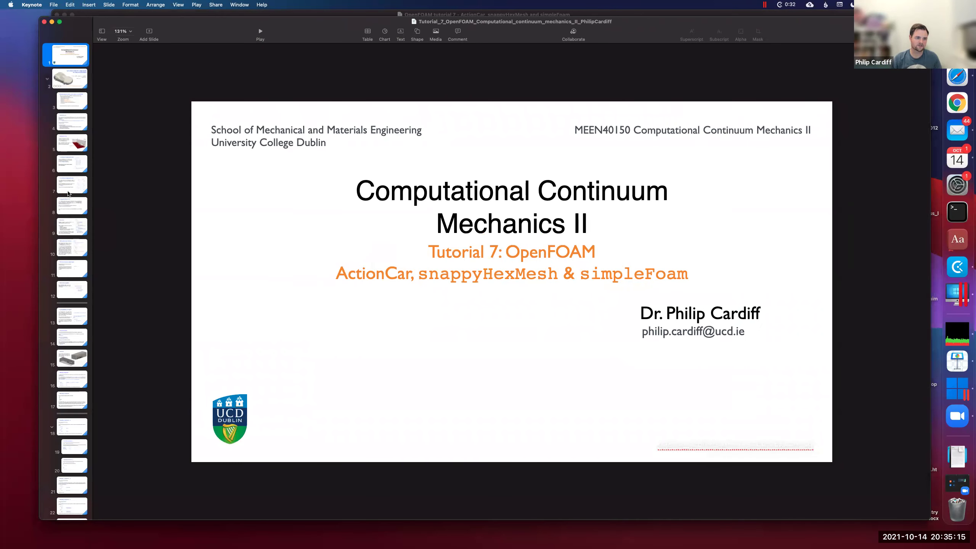
{"action": "left_click", "coordinate": [71, 102]}
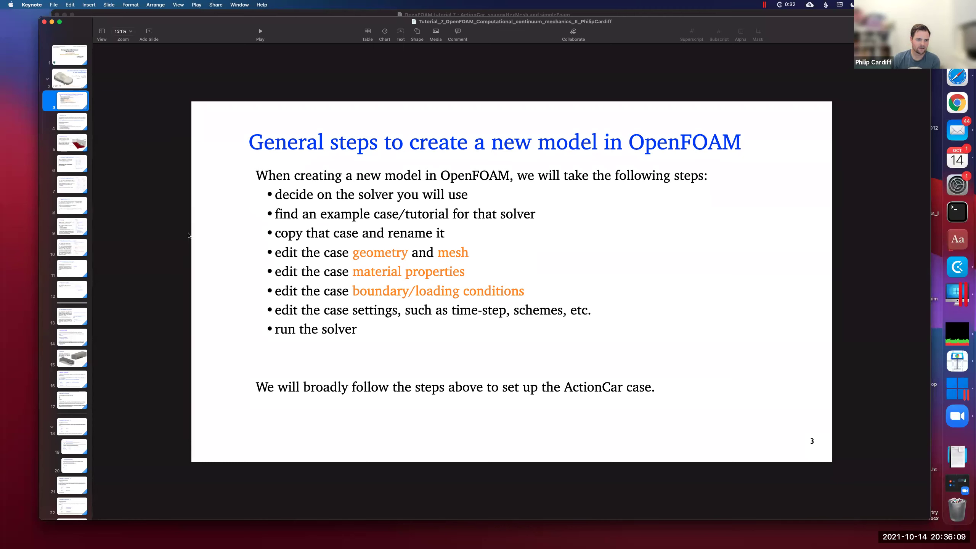
{"action": "left_click", "coordinate": [75, 122]}
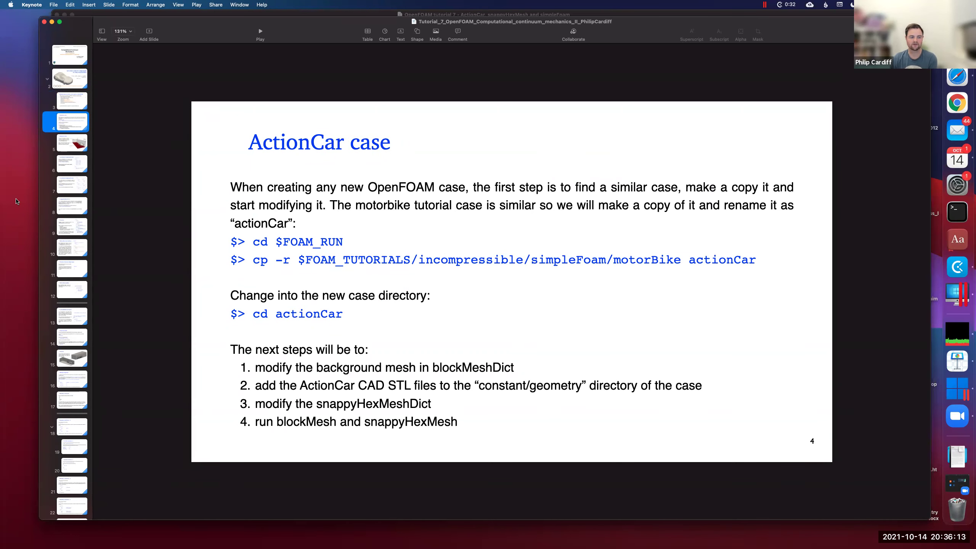
{"action": "left_click", "coordinate": [71, 146]}
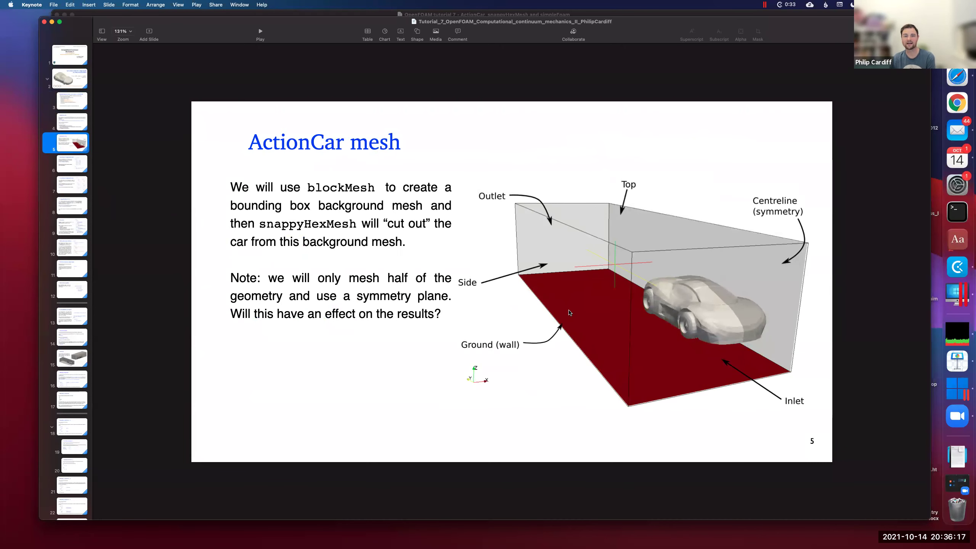
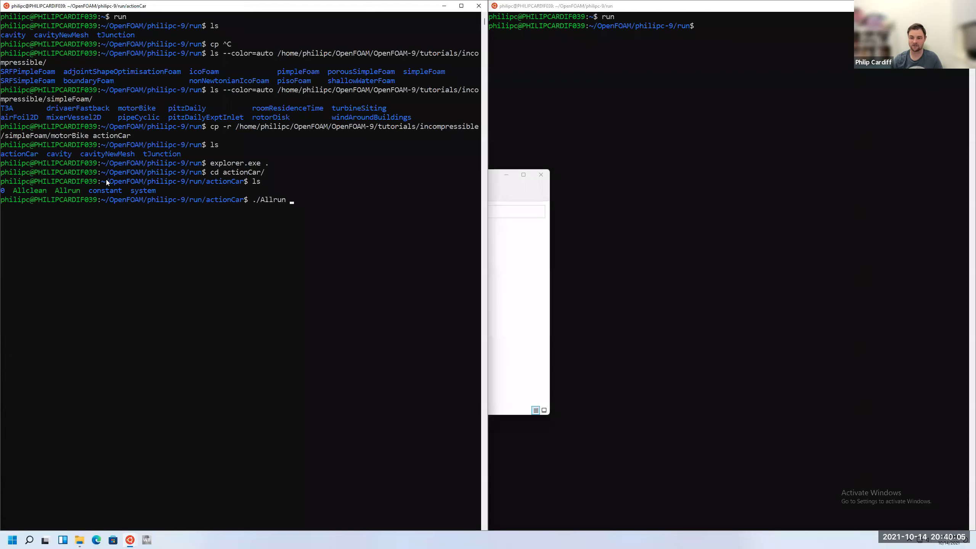
Abandon the pending ./Allrun command and inspect the Allrun script in emacs, closing it without edits
{"action": "key", "text": "ctrl+c"}
{"action": "type", "text": "emacs Allrun"}
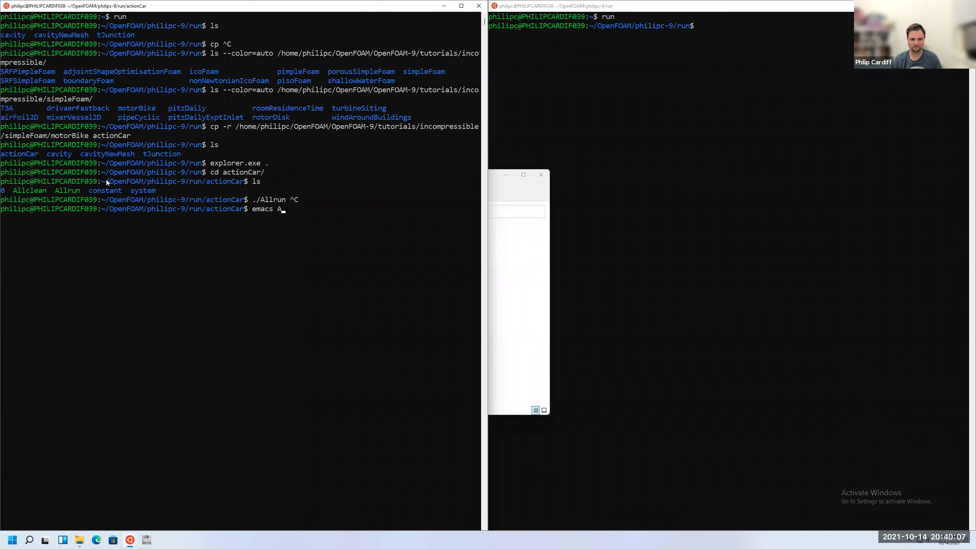
{"action": "key", "text": "Return"}
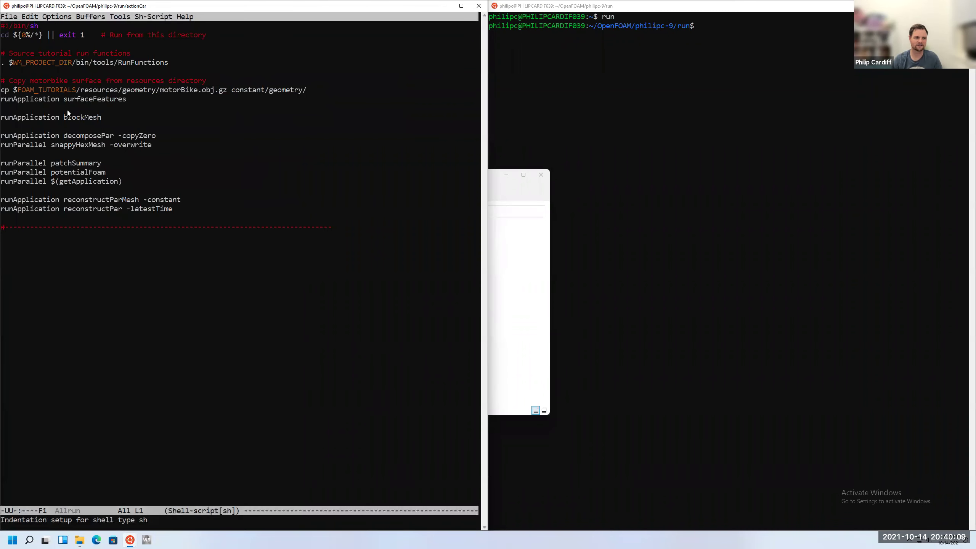
{"action": "key", "text": "ctrl+x"}
{"action": "key", "text": "ctrl+c"}
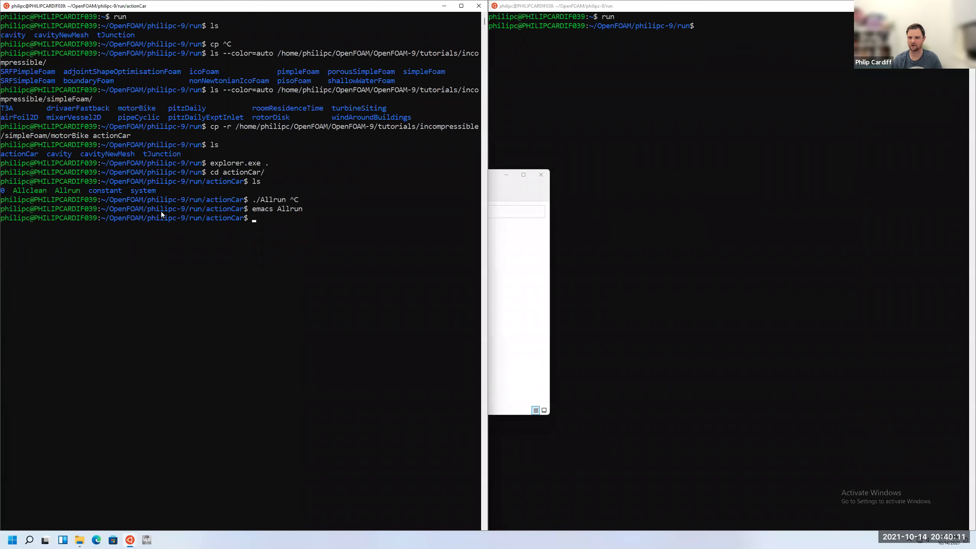
Delete the Allclean and Allrun scripts from the actionCar case with rm All* and list the directory
{"action": "type", "text": "ls"}
{"action": "key", "text": "Return"}
{"action": "type", "text": "rm All"}
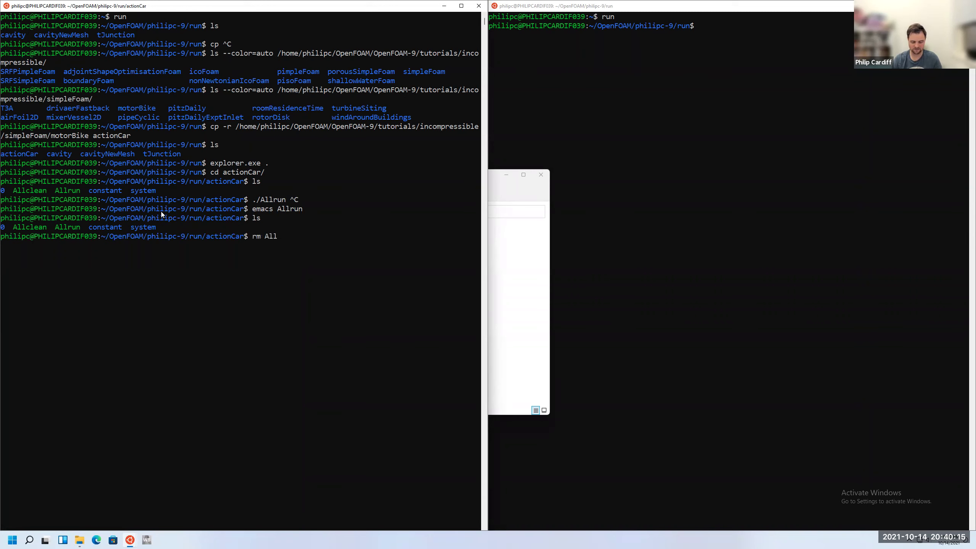
{"action": "type", "text": "*"}
{"action": "key", "text": "Return"}
{"action": "type", "text": "ls"}
{"action": "key", "text": "Return"}
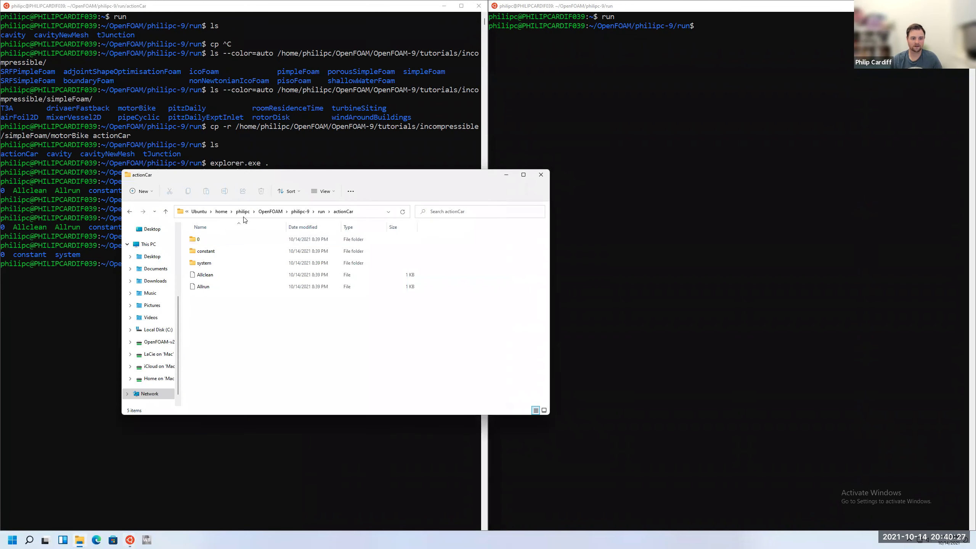
Expose the desktop beside the actionCar folder window and copy the ActionCar STL file from it into that folder
{"action": "left_click_drag", "start_coordinate": [282, 175], "coordinate": [335, 176]}
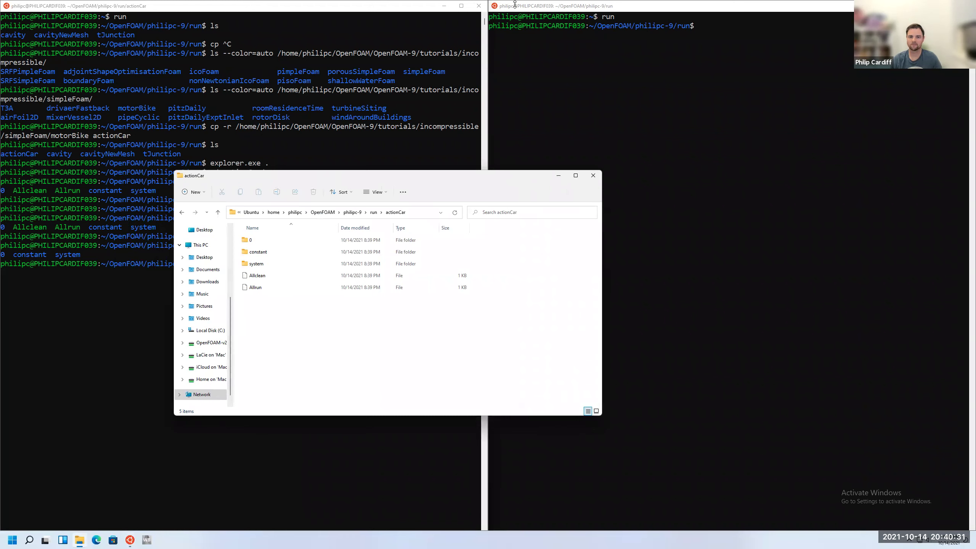
{"action": "left_click_drag", "start_coordinate": [443, 6], "coordinate": [376, 30]}
{"action": "key", "text": "super+Down"}
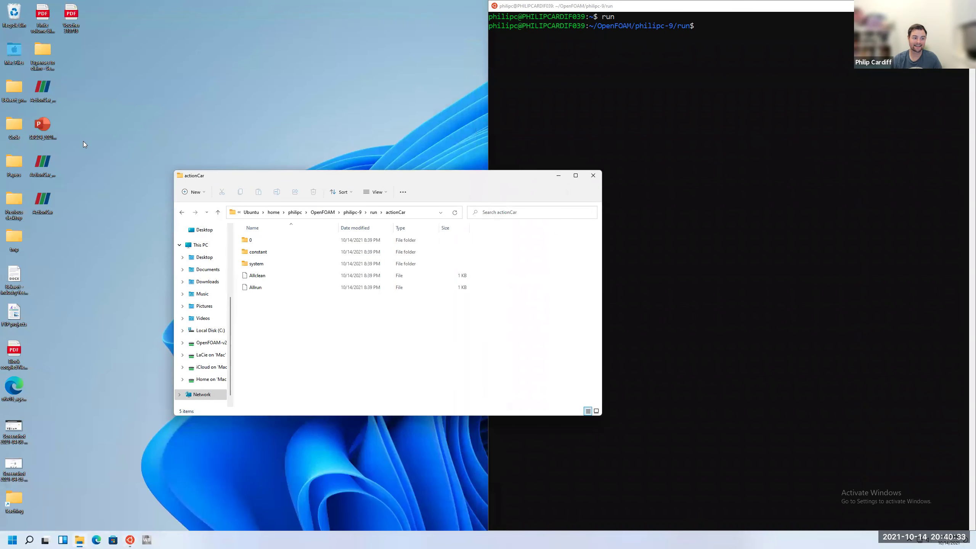
{"action": "left_click", "coordinate": [38, 202]}
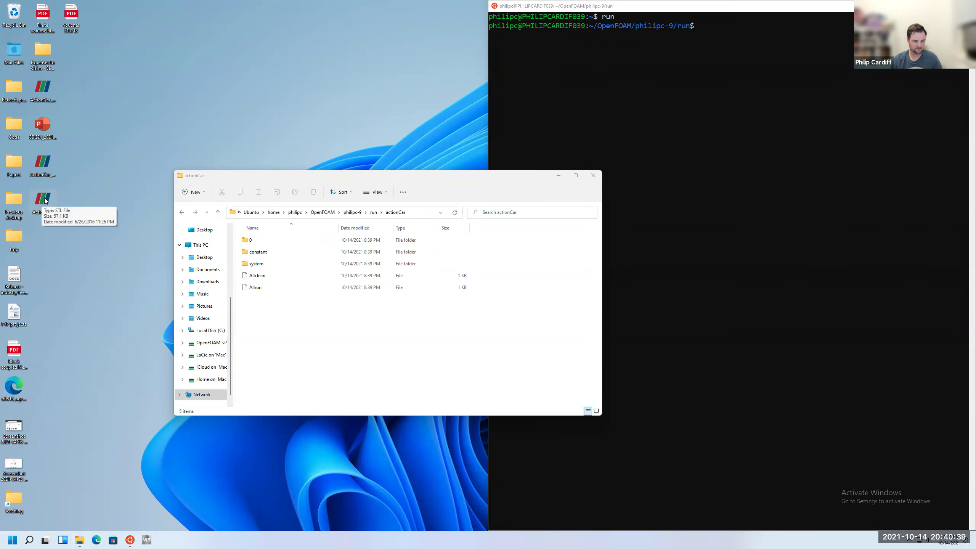
{"action": "right_click", "coordinate": [45, 201]}
{"action": "left_click", "coordinate": [40, 203]}
{"action": "left_click_drag", "start_coordinate": [40, 203], "coordinate": [299, 321]}
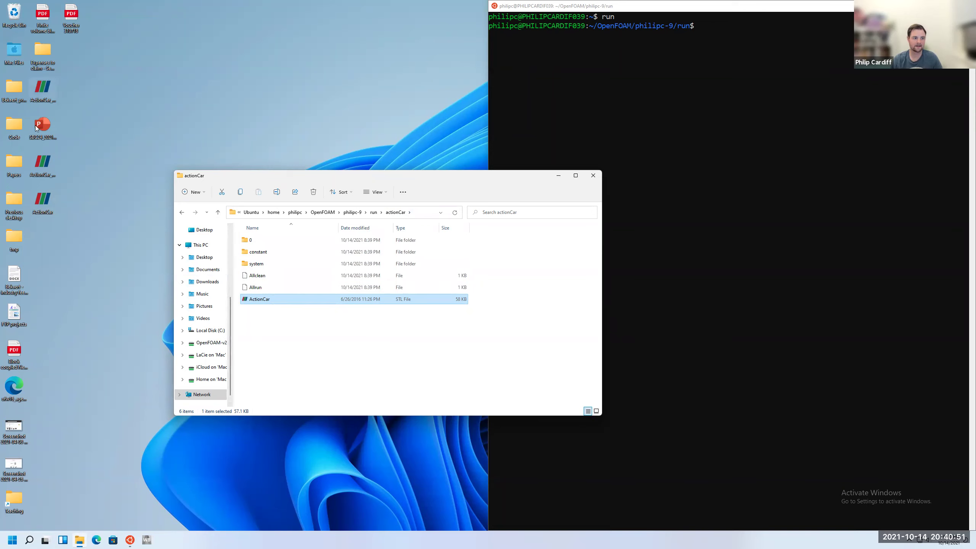
Return to the paired terminal windows and list the contents of the actionCar directory
{"action": "left_click", "coordinate": [43, 164]}
{"action": "left_click", "coordinate": [40, 98]}
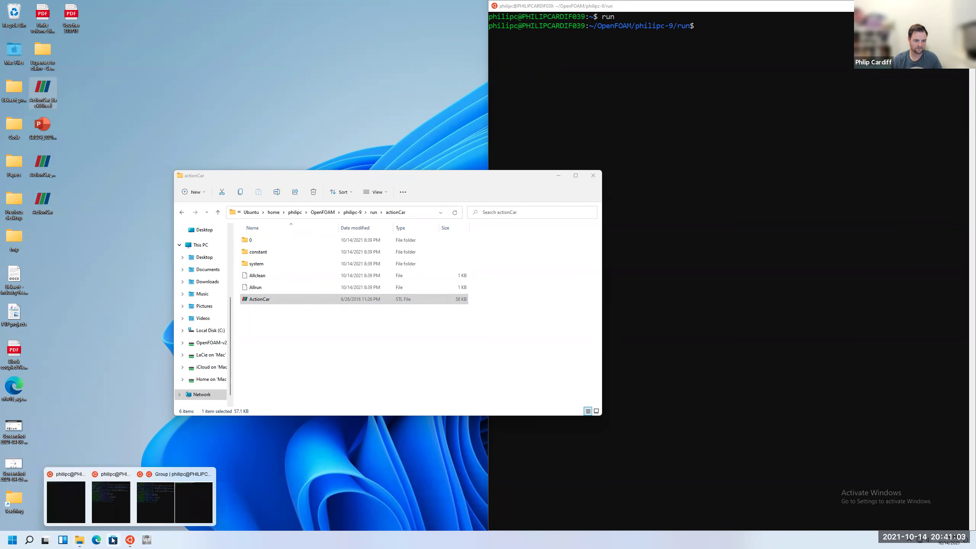
{"action": "mouse_move", "coordinate": [130, 540]}
{"action": "left_click", "coordinate": [164, 508]}
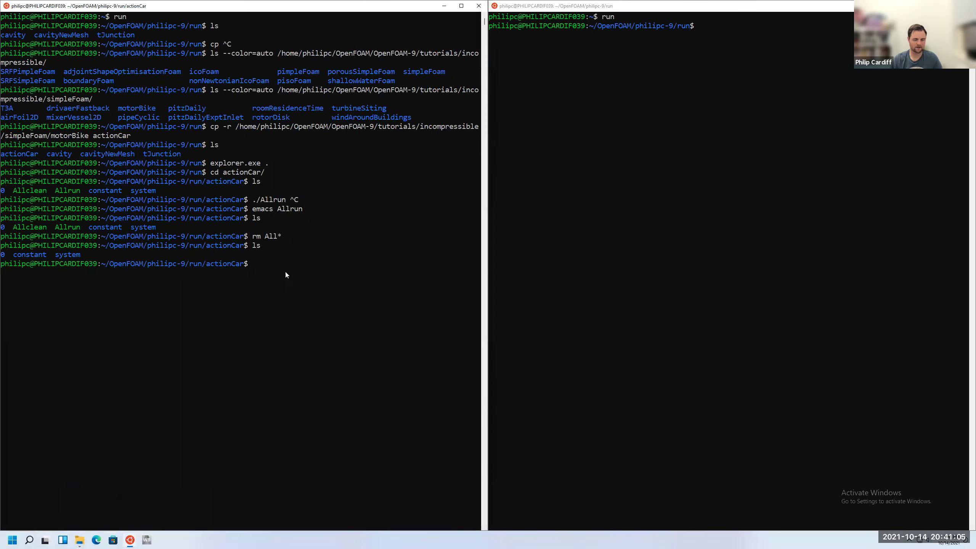
{"action": "type", "text": "ls"}
{"action": "key", "text": "Return"}
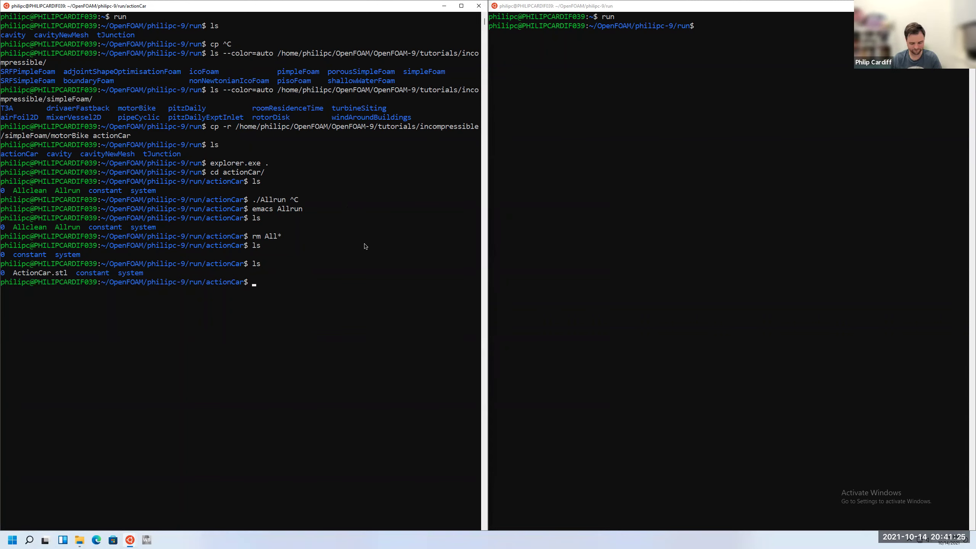
{"action": "left_click", "coordinate": [339, 282]}
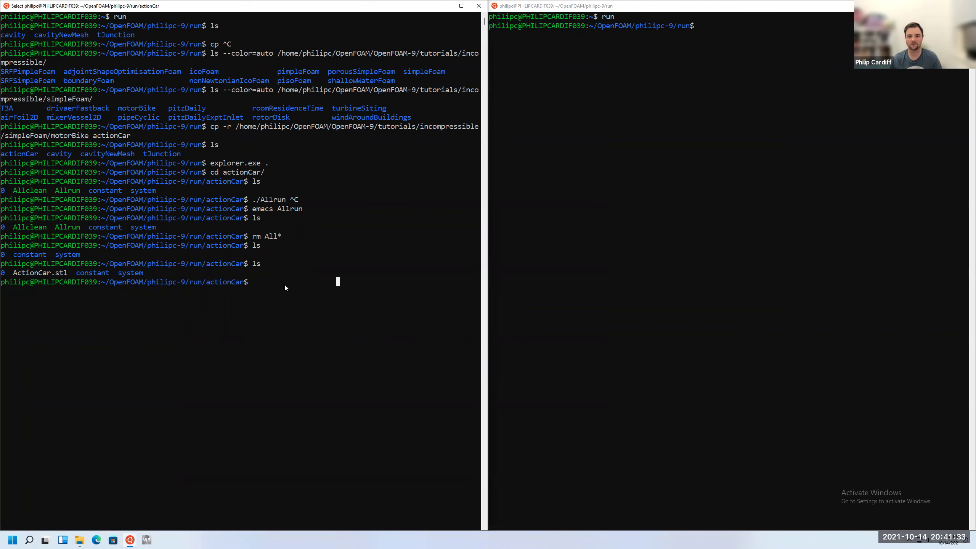
{"action": "left_click", "coordinate": [270, 284]}
{"action": "key", "text": "Escape"}
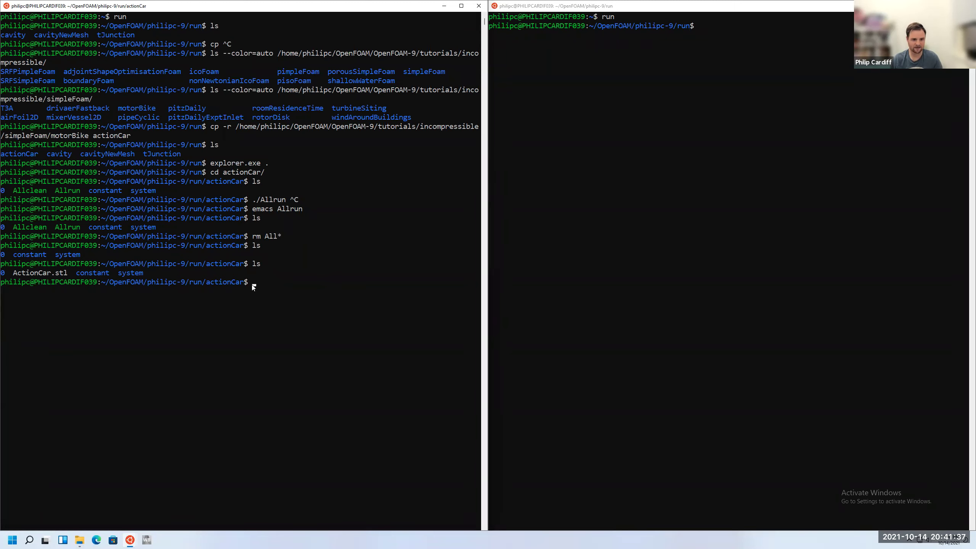
Run surfaceConvert on ActionCar.stl, without a scale option, to write the output file ActionCarMetres.stl
{"action": "type", "text": "surfaceCon"}
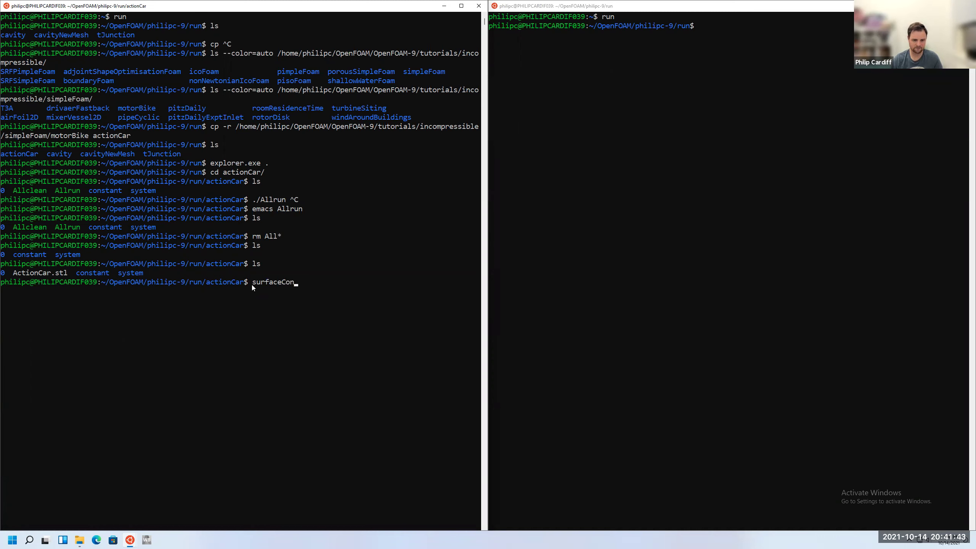
{"action": "type", "text": "vert -s"}
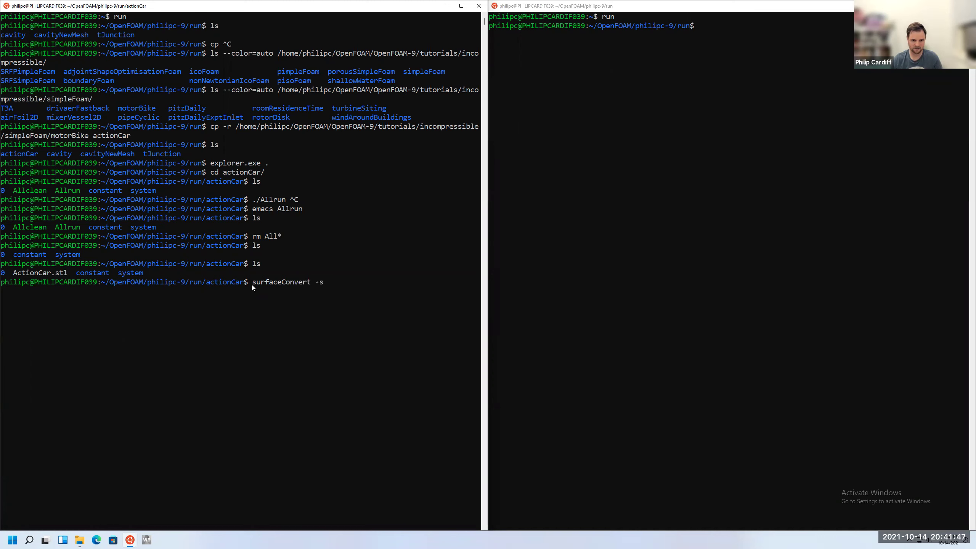
{"action": "key", "text": "BackSpace"}
{"action": "key", "text": "BackSpace"}
{"action": "type", "text": "Ac"}
{"action": "key", "text": "Tab"}
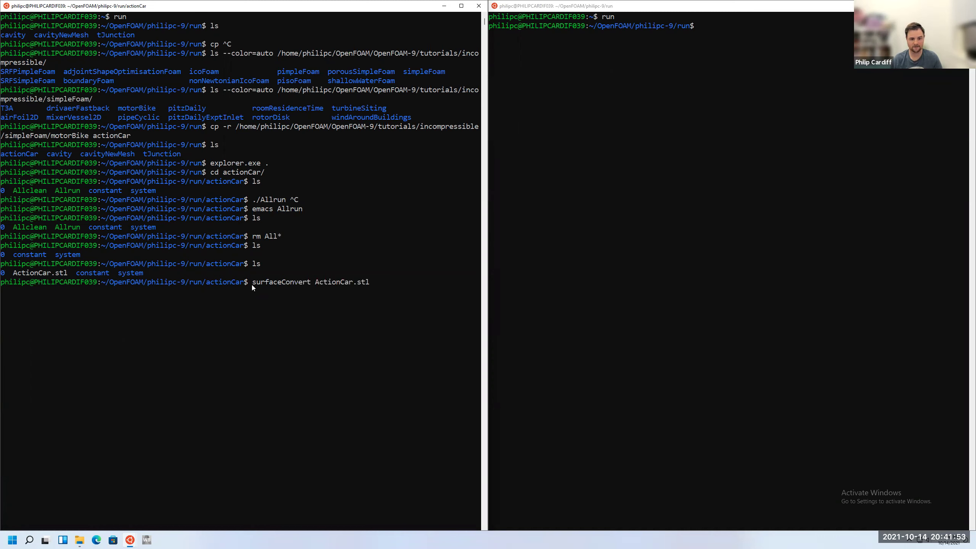
{"action": "type", "text": "Act"}
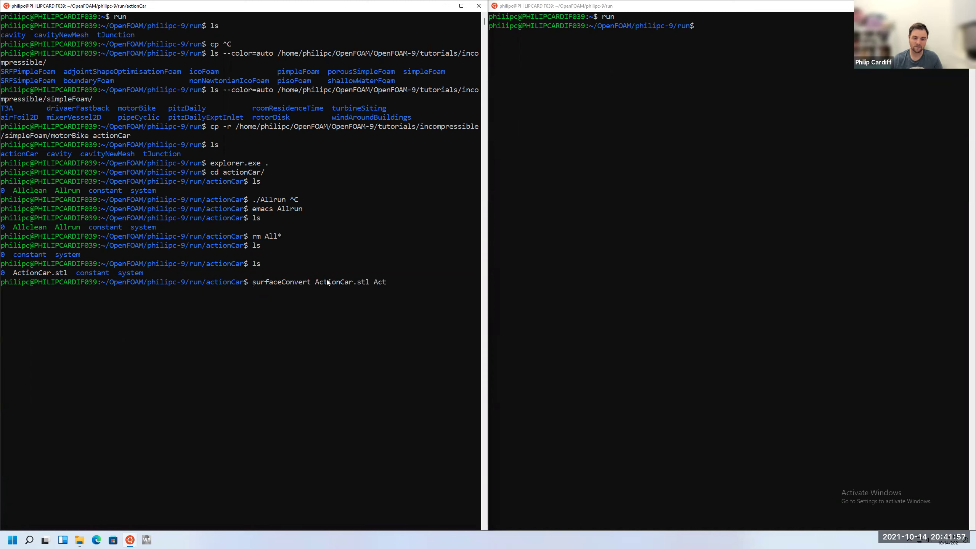
{"action": "type", "text": "ionC"}
{"action": "type", "text": "arSmall"}
{"action": "key", "text": "BackSpace"}
{"action": "key", "text": "BackSpace"}
{"action": "key", "text": "BackSpace"}
{"action": "key", "text": "BackSpace"}
{"action": "key", "text": "BackSpace"}
{"action": "type", "text": "Metres.stl"}
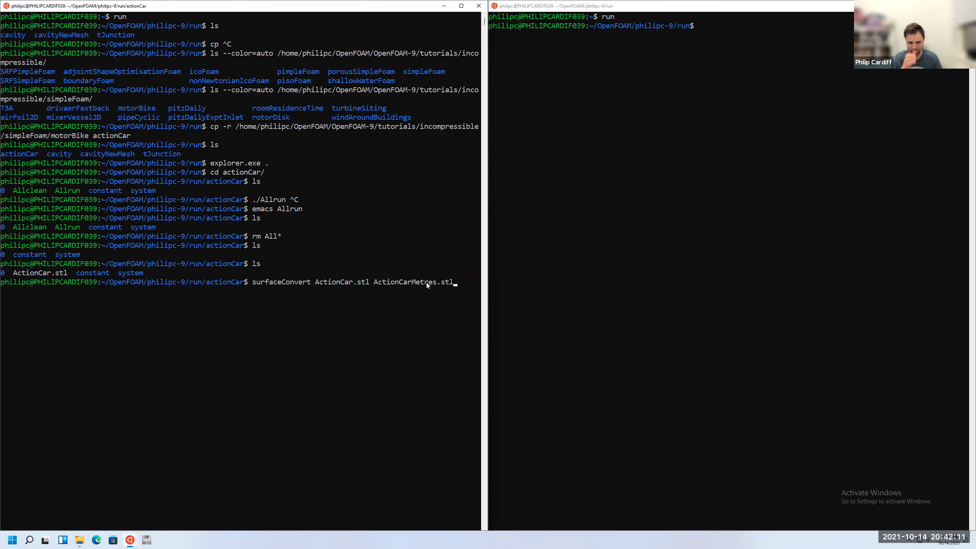
{"action": "key", "text": "Return"}
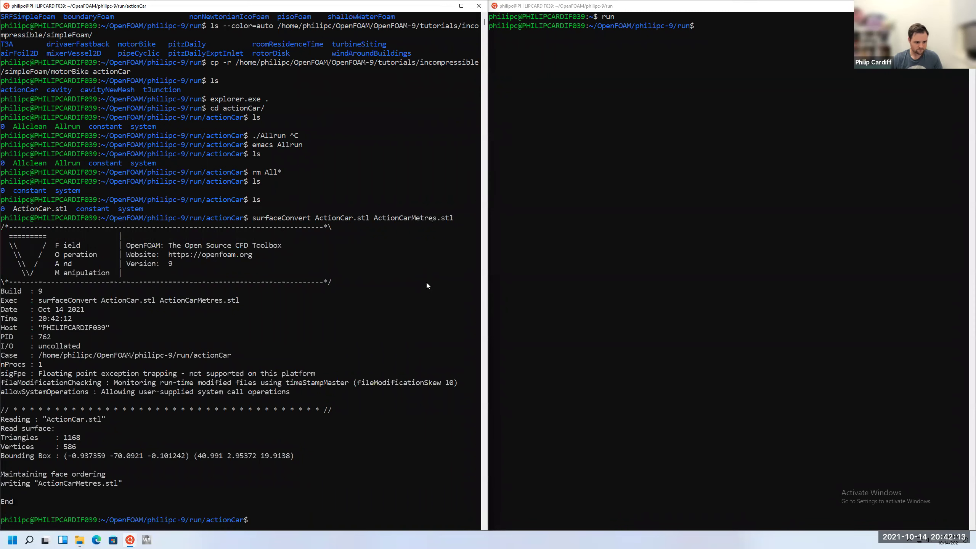
Rerun the surfaceConvert command from ActionCar.stl to ActionCarMetres.stl with -scale 0.001, and list the case directory
{"action": "key", "text": "Up"}
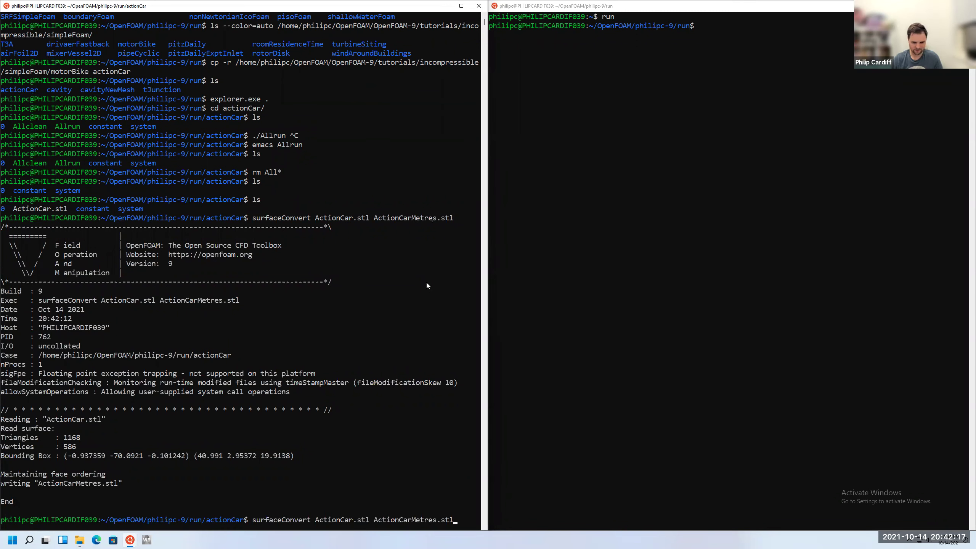
{"action": "type", "text": "-scale "}
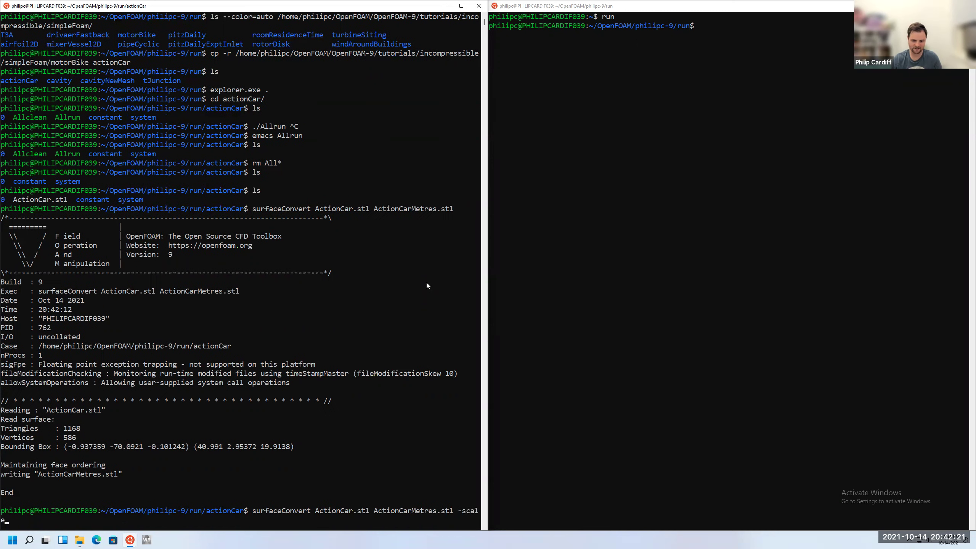
{"action": "type", "text": "0.001"}
{"action": "key", "text": "Return"}
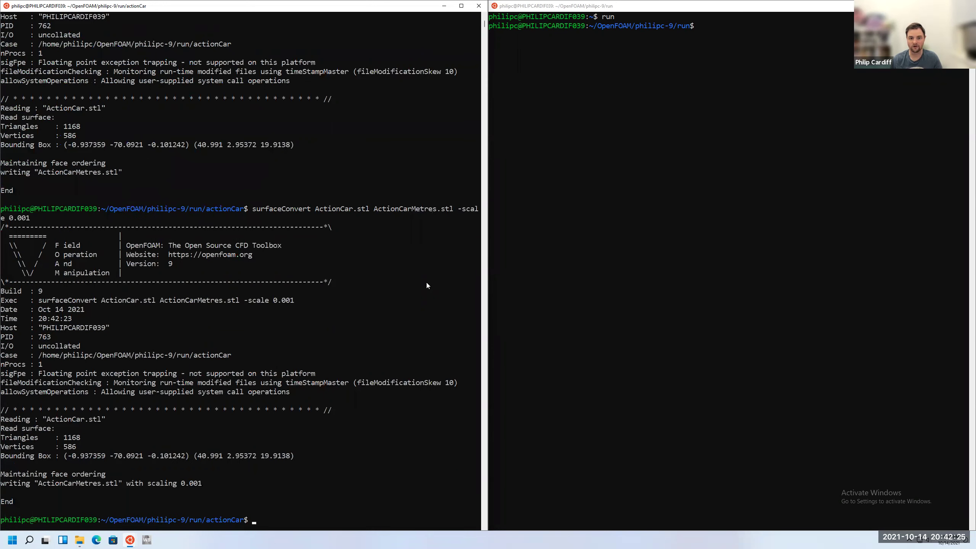
{"action": "type", "text": "ls"}
{"action": "key", "text": "Return"}
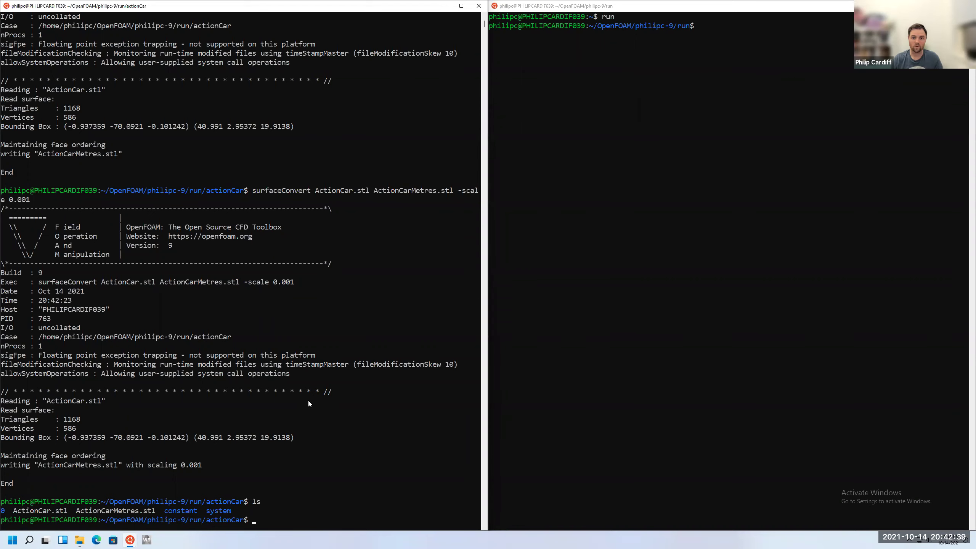
List the case and system directories and examine the dictionary files, including blockMeshDict, controlDict, fvSchemes, fvSolution and snappyHexMeshDict
{"action": "type", "text": "ls"}
{"action": "key", "text": "Return"}
{"action": "type", "text": "ls system/"}
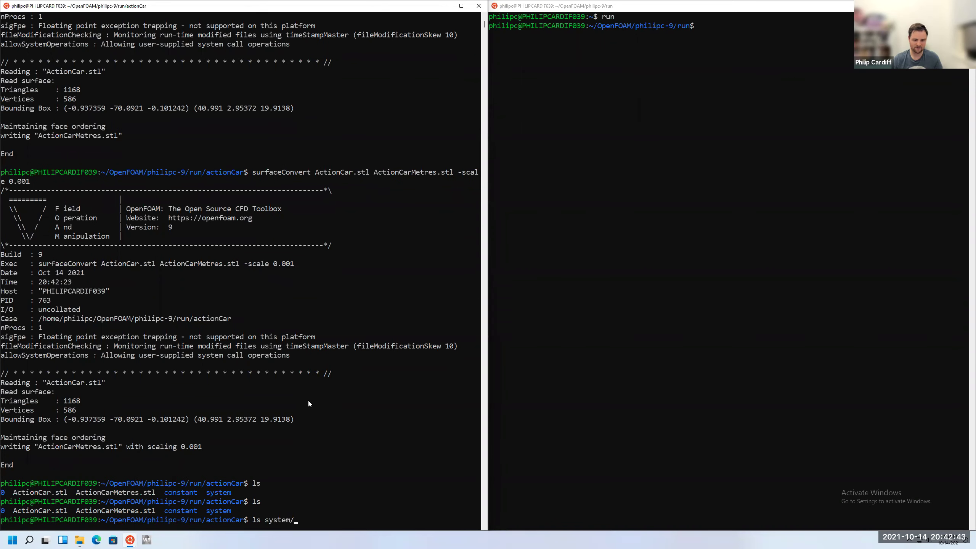
{"action": "key", "text": "Return"}
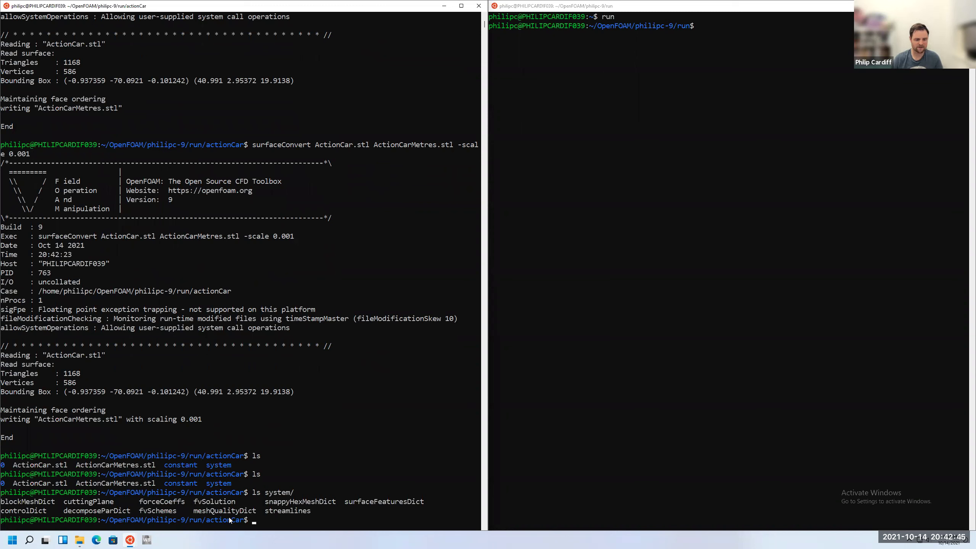
{"action": "double_click", "coordinate": [31, 504]}
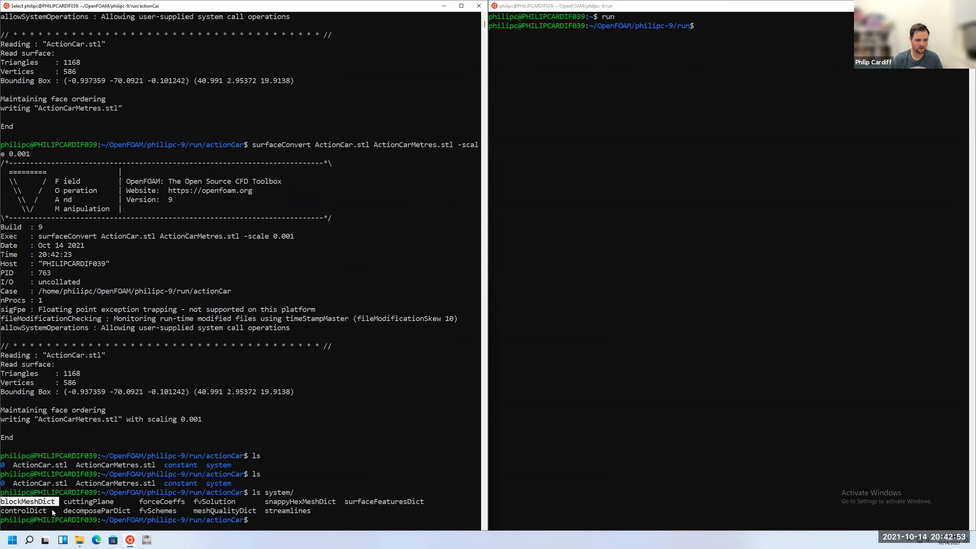
{"action": "double_click", "coordinate": [22, 511]}
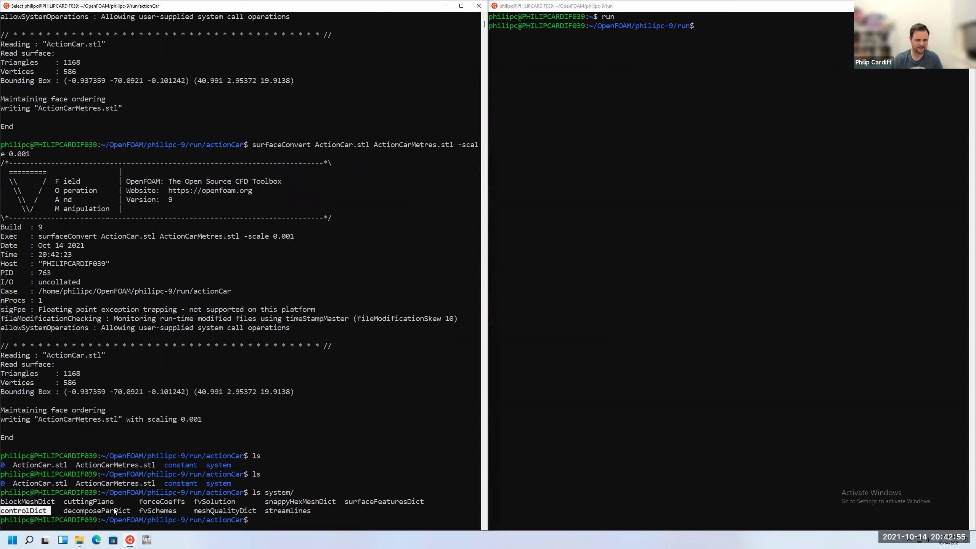
{"action": "double_click", "coordinate": [167, 513]}
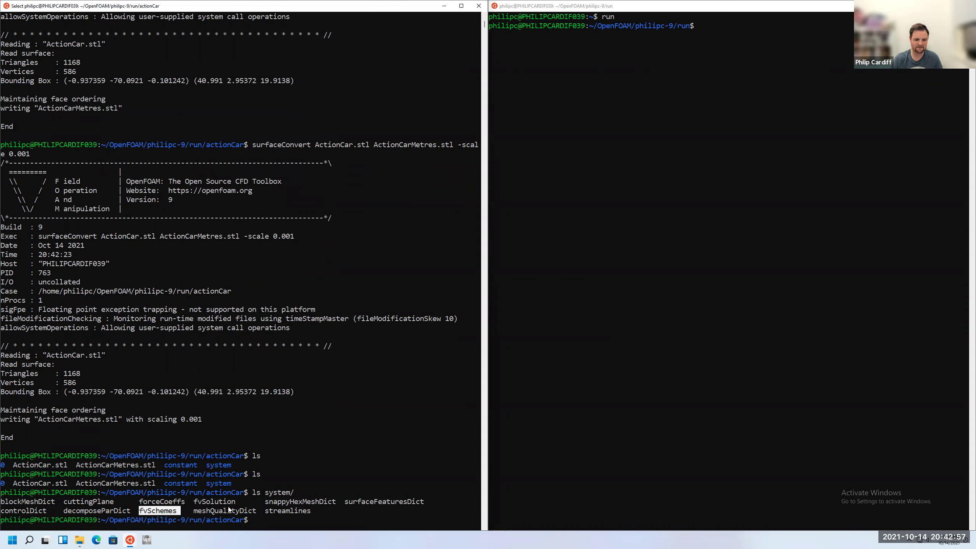
{"action": "double_click", "coordinate": [226, 504]}
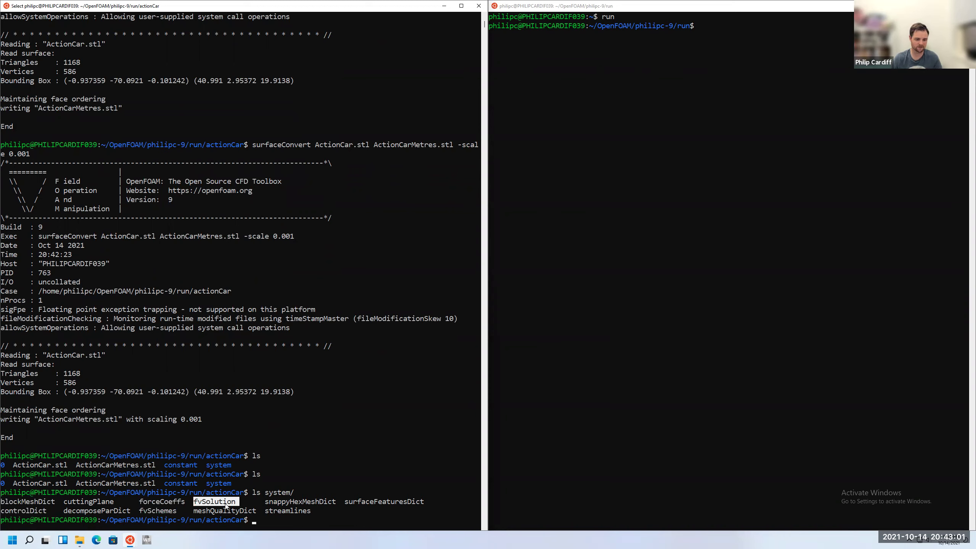
{"action": "left_click", "coordinate": [293, 500]}
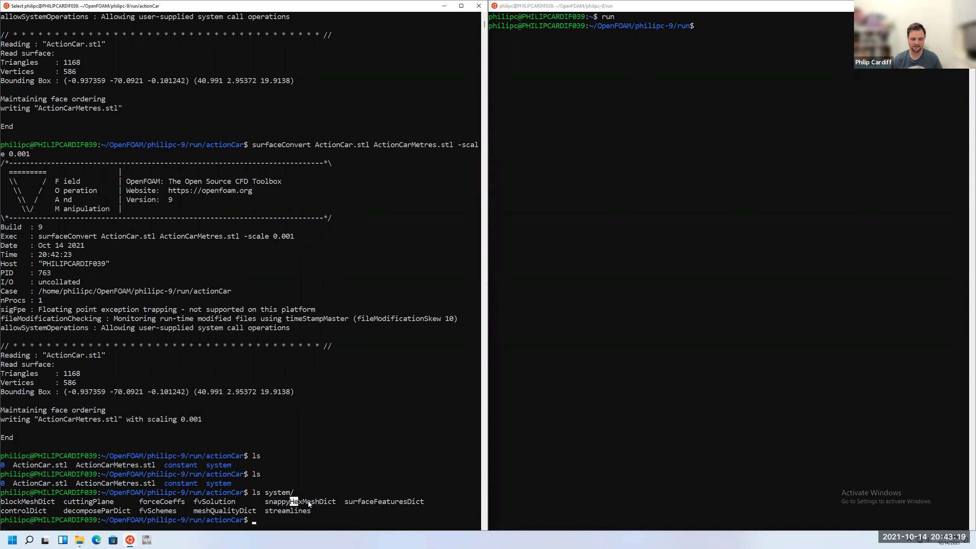
List the contents of the case directory, its constant folder and the constant/geometry subfolder
{"action": "type", "text": "ls"}
{"action": "key", "text": "Return"}
{"action": "type", "text": "ls constant/"}
{"action": "key", "text": "Return"}
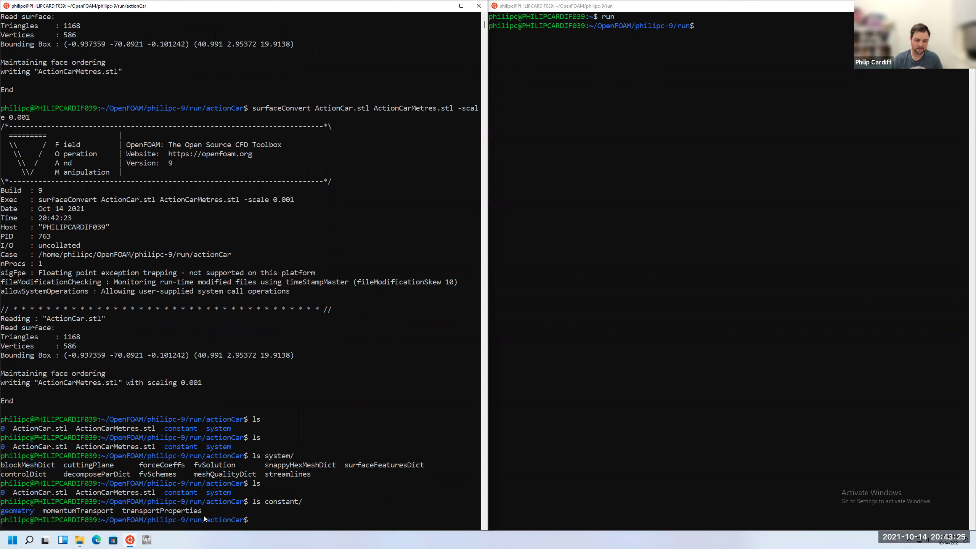
{"action": "key", "text": "Up"}
{"action": "type", "text": "geometry/"}
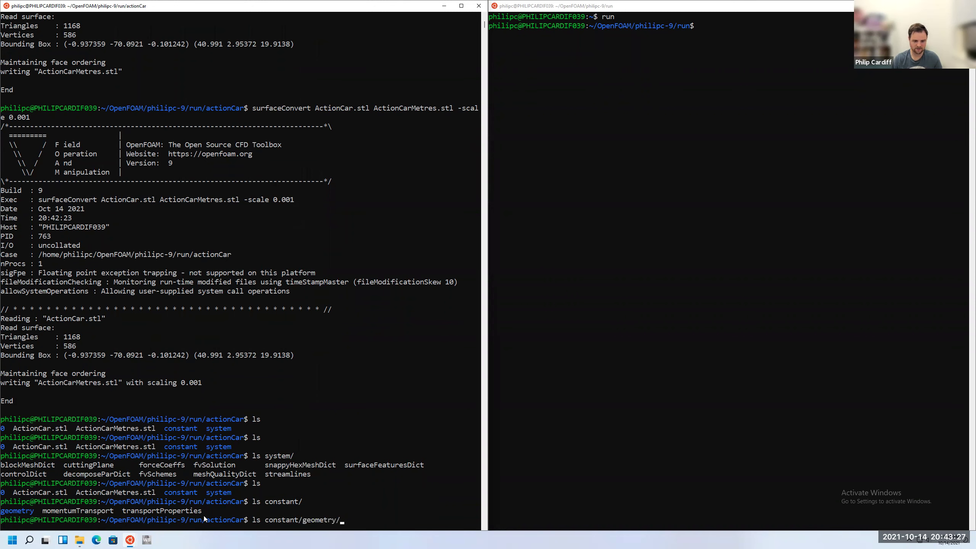
{"action": "key", "text": "Return"}
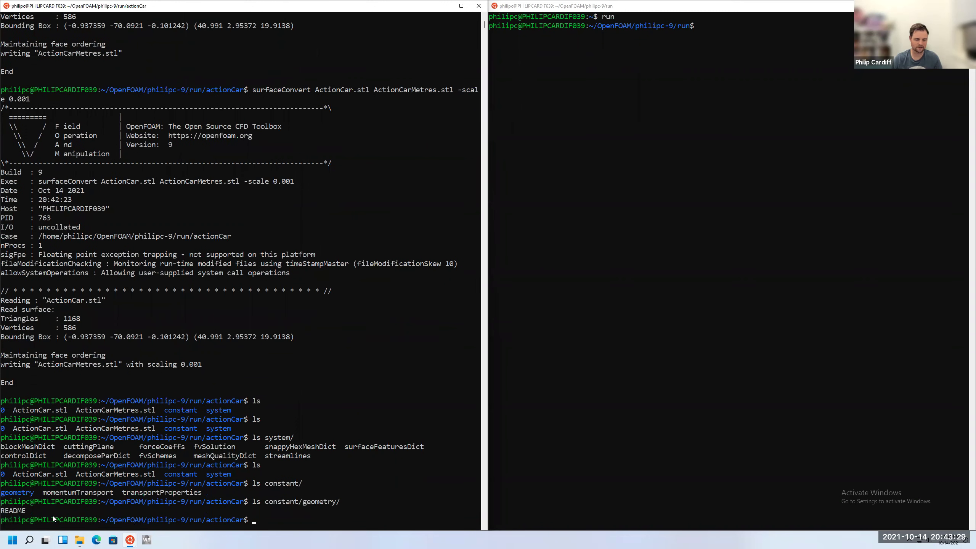
{"action": "key", "text": "Up"}
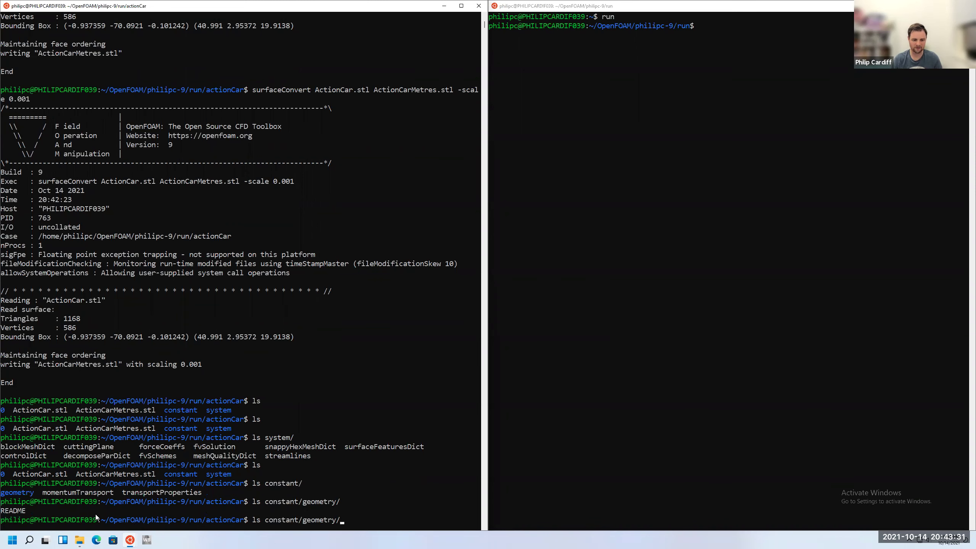
{"action": "key", "text": "ctrl+c"}
Move ActionCarMetres.stl into constant/geometry/ with mv and list that folder
{"action": "type", "text": "mv ActionCar"}
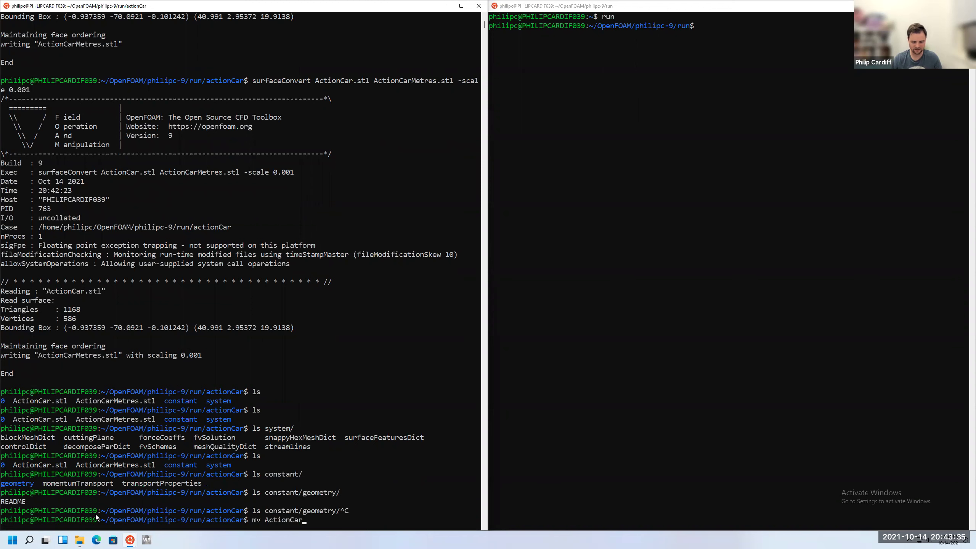
{"action": "type", "text": "M"}
{"action": "key", "text": "Tab"}
{"action": "type", "text": "constant/g"}
{"action": "key", "text": "Tab"}
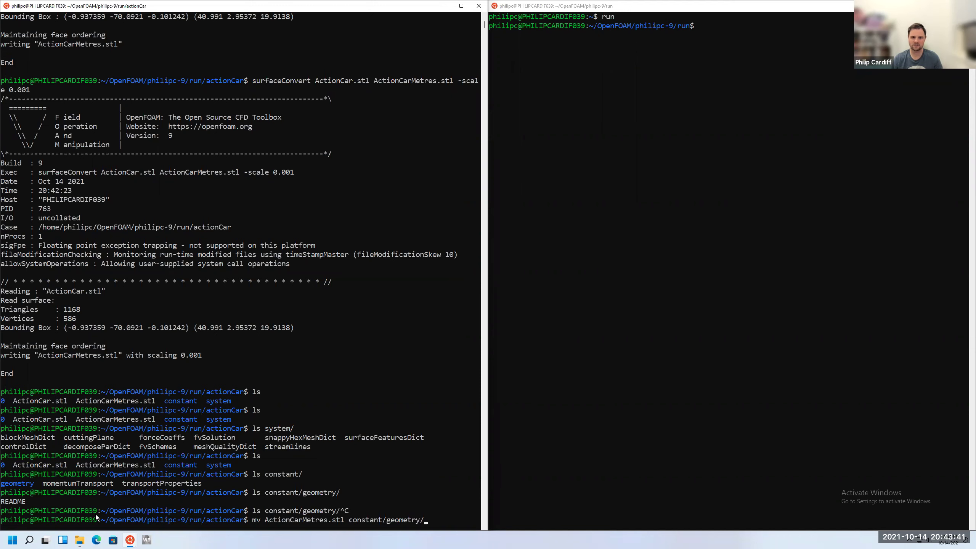
{"action": "key", "text": "Return"}
{"action": "type", "text": "ls co"}
{"action": "key", "text": "Tab"}
{"action": "type", "text": "ge"}
{"action": "key", "text": "Tab"}
{"action": "key", "text": "Return"}
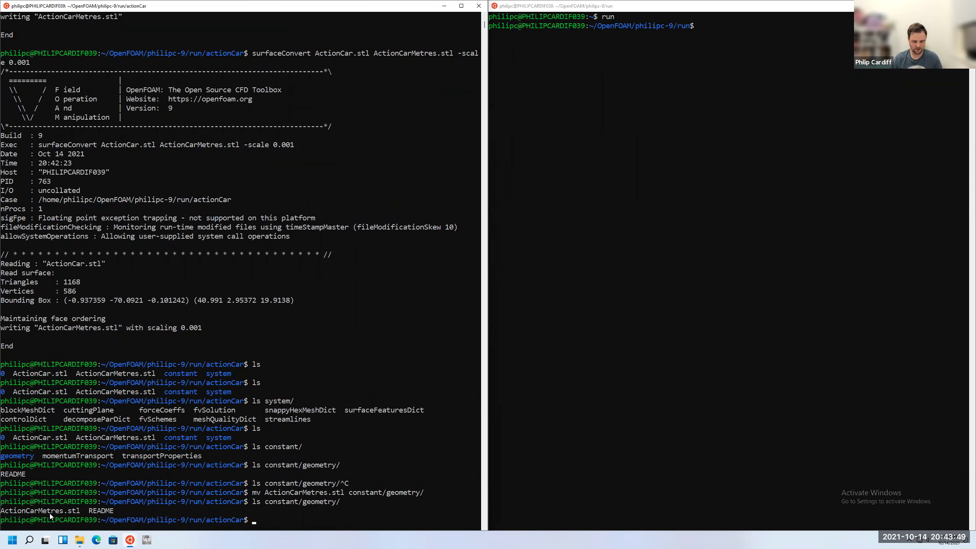
Change into the constant/geometry directory and list its files
{"action": "type", "text": "cd co"}
{"action": "key", "text": "Tab"}
{"action": "type", "text": "ge"}
{"action": "key", "text": "Tab"}
{"action": "key", "text": "Return"}
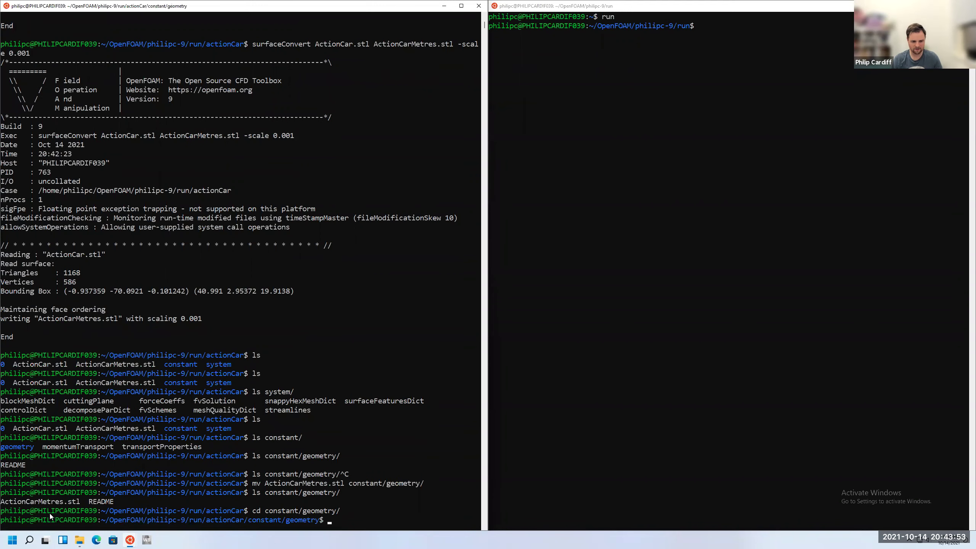
{"action": "type", "text": "ls"}
{"action": "key", "text": "Return"}
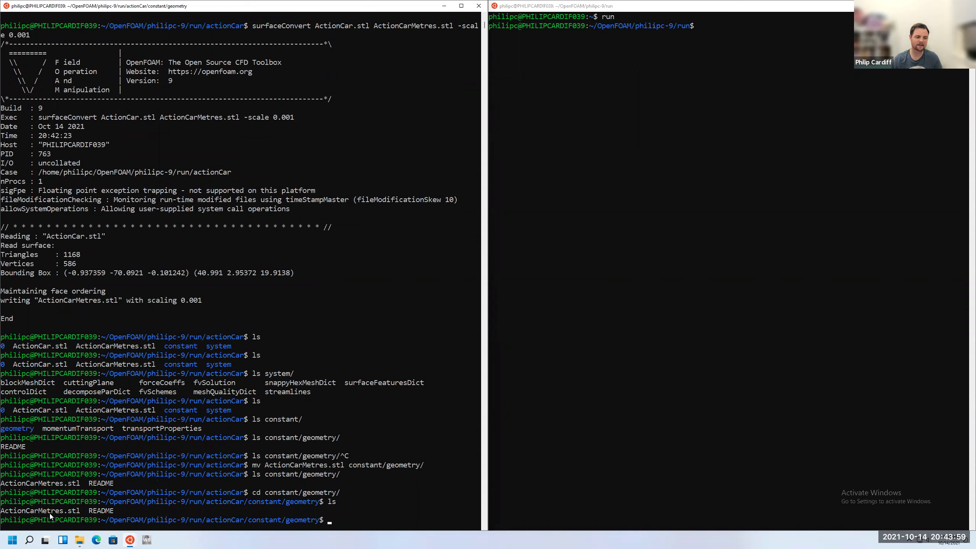
Rename ActionCarMetres.stl to ActionCar.stl with mv and list the geometry directory
{"action": "type", "text": "mv "}
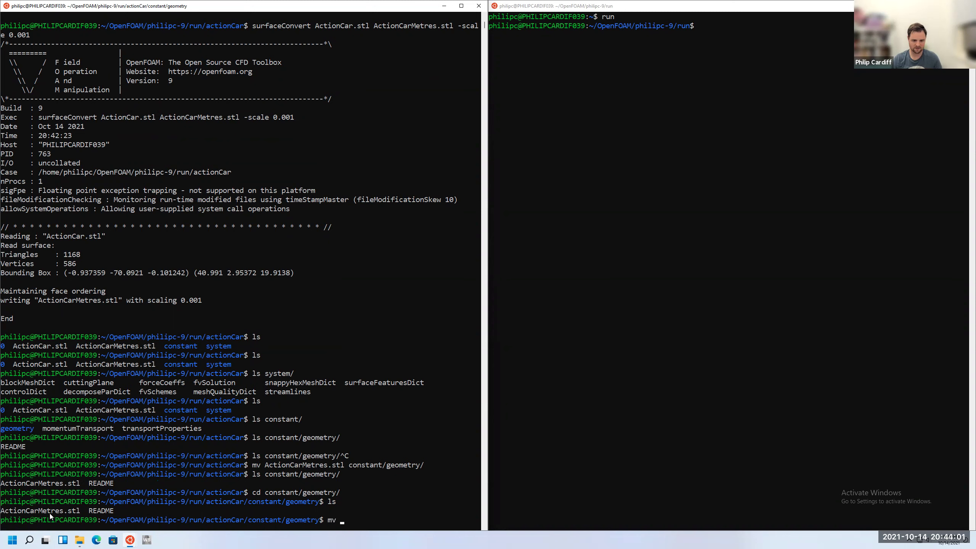
{"action": "type", "text": "A"}
{"action": "key", "text": "Tab"}
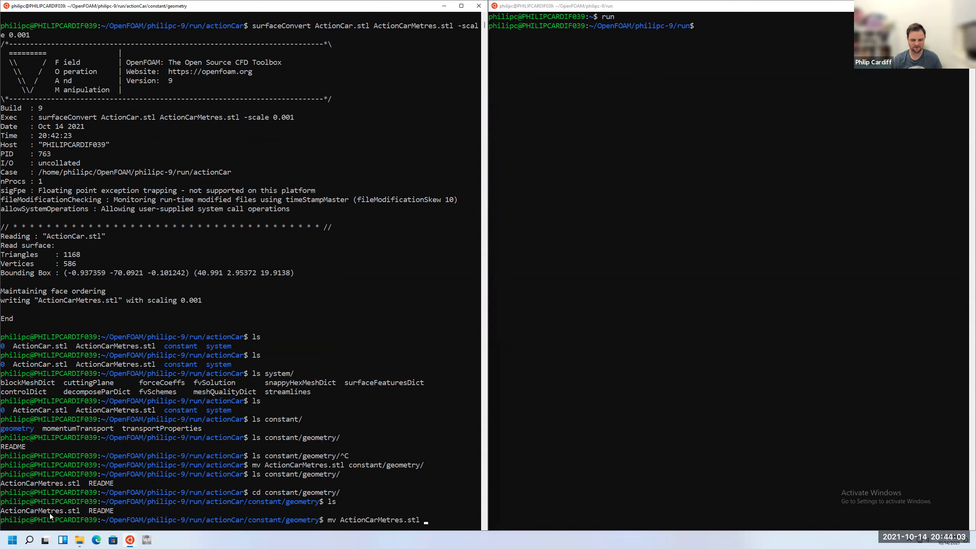
{"action": "type", "text": "A"}
{"action": "key", "text": "Tab"}
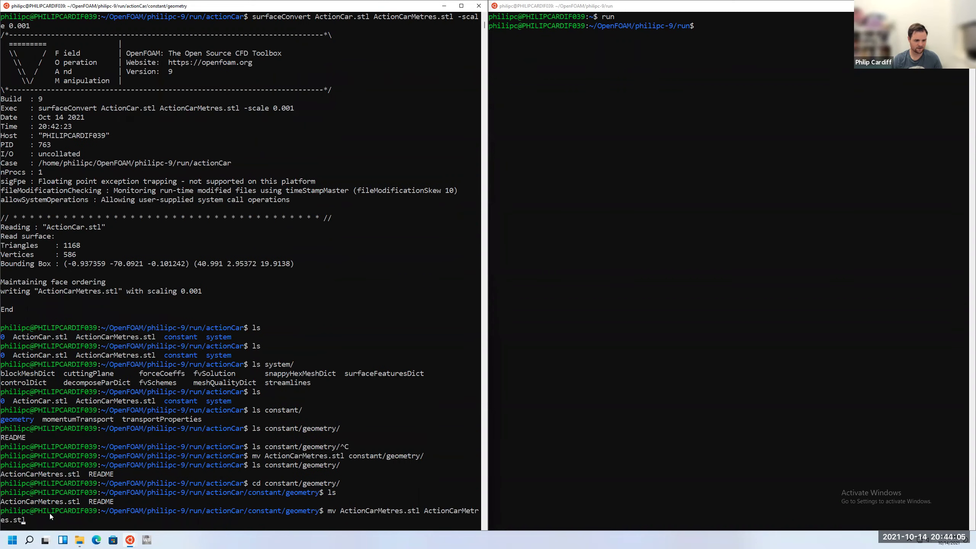
{"action": "key", "text": "Left"}
{"action": "key", "text": "Left"}
{"action": "key", "text": "Left"}
{"action": "key", "text": "Left"}
{"action": "key", "text": "BackSpace"}
{"action": "key", "text": "BackSpace"}
{"action": "key", "text": "BackSpace"}
{"action": "key", "text": "BackSpace"}
{"action": "key", "text": "BackSpace"}
{"action": "key", "text": "BackSpace"}
{"action": "key", "text": "Return"}
{"action": "type", "text": "ls"}
{"action": "key", "text": "Return"}
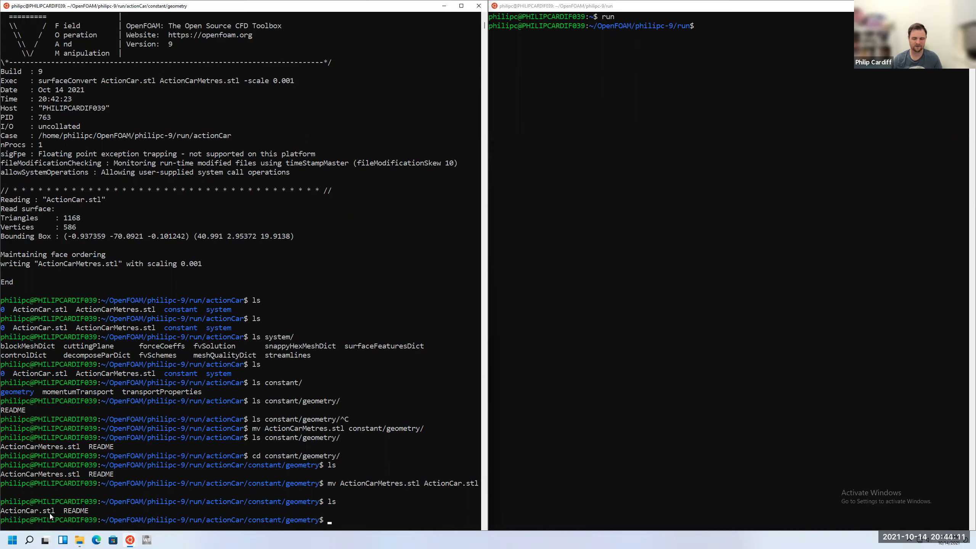
{"action": "type", "text": "ls"}
{"action": "key", "text": "Return"}
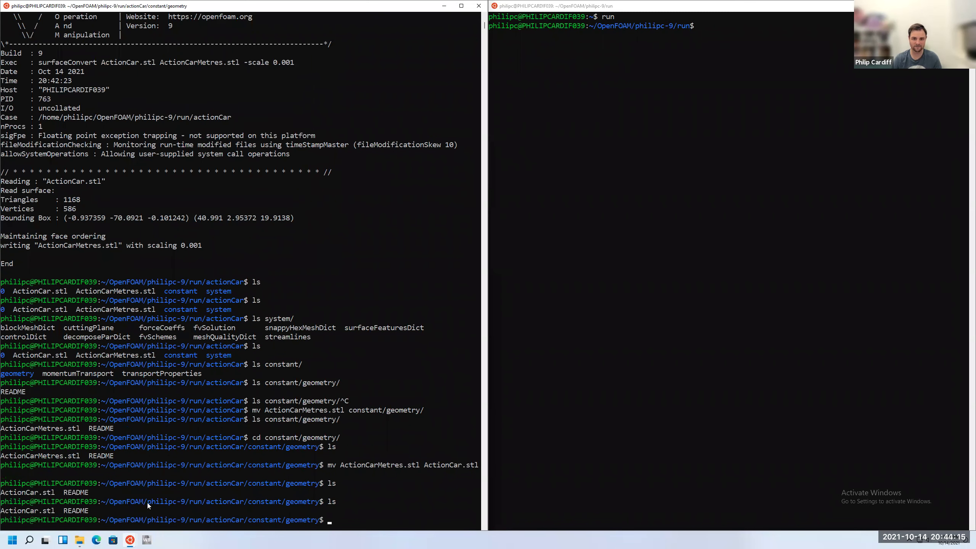
Go back up two levels to the actionCar case directory and list its contents
{"action": "type", "text": "cd ../.."}
{"action": "key", "text": "Return"}
{"action": "type", "text": "ls"}
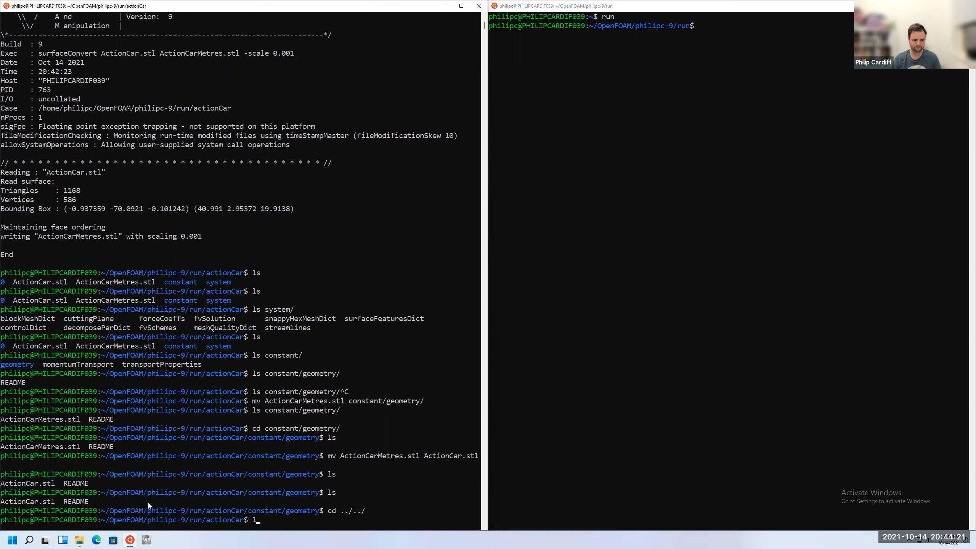
{"action": "key", "text": "Return"}
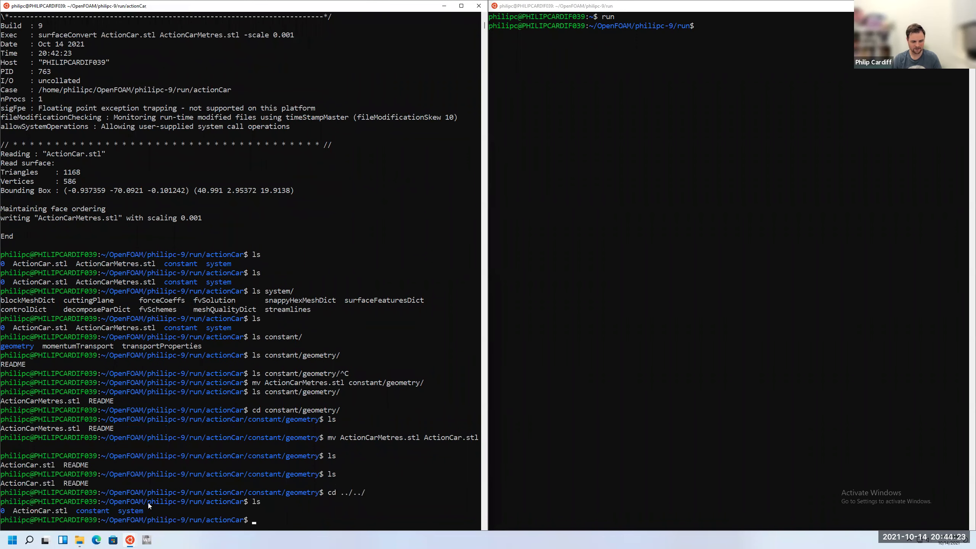
Delete the unscaled ActionCar.stl from the actionCar case directory with rm and list what remains
{"action": "type", "text": "rm ActionCar.stl"}
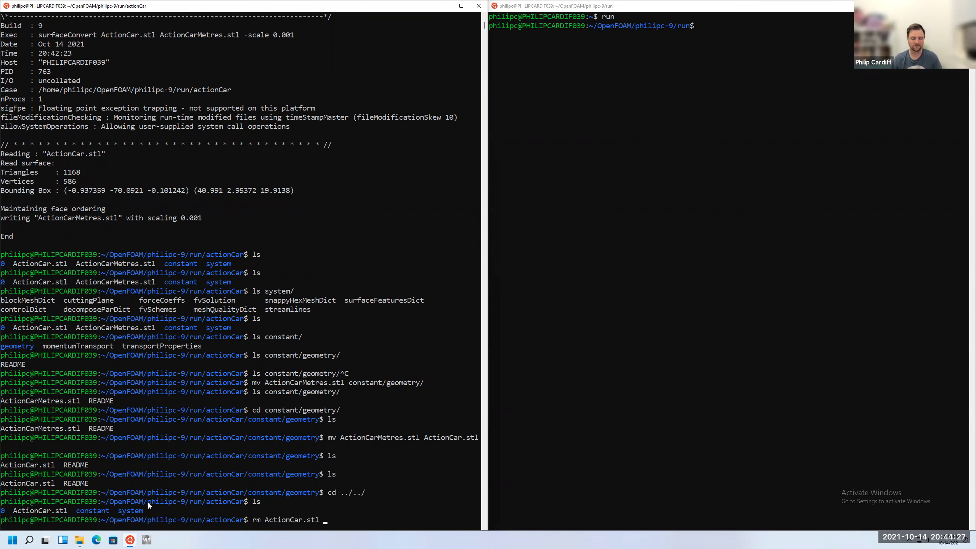
{"action": "key", "text": "Return"}
{"action": "type", "text": "ls"}
{"action": "key", "text": "Return"}
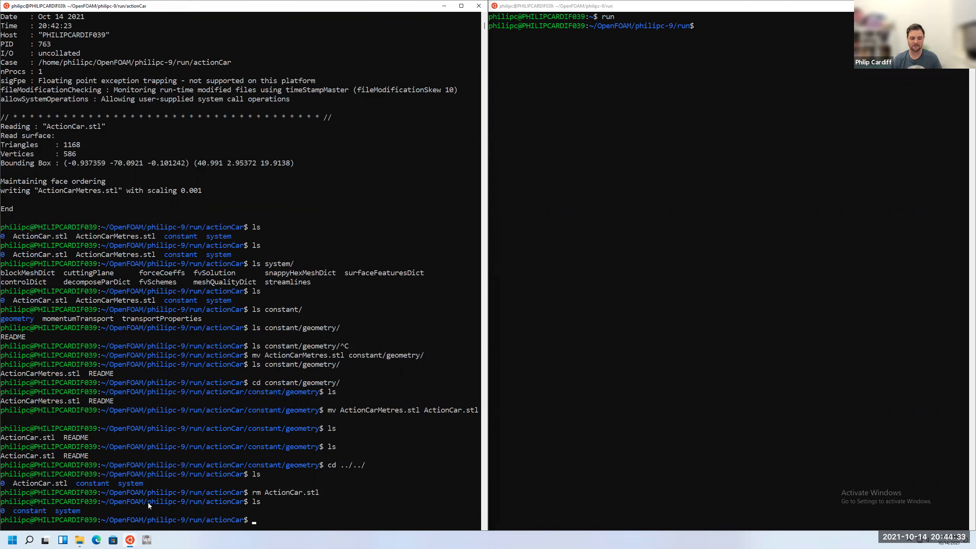
Open system/blockMeshDict of the actionCar case in emacs
{"action": "type", "text": "emacs system/blockMeshDict"}
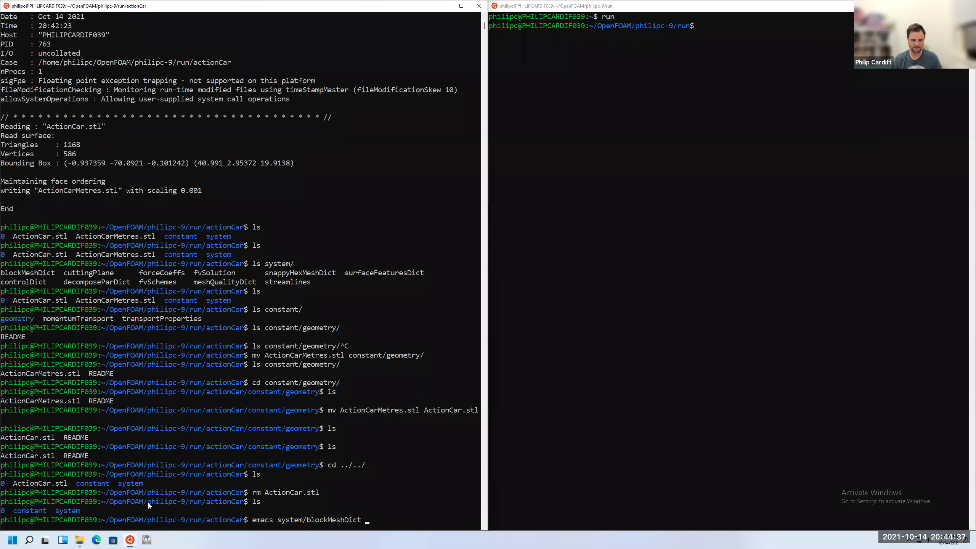
{"action": "key", "text": "Return"}
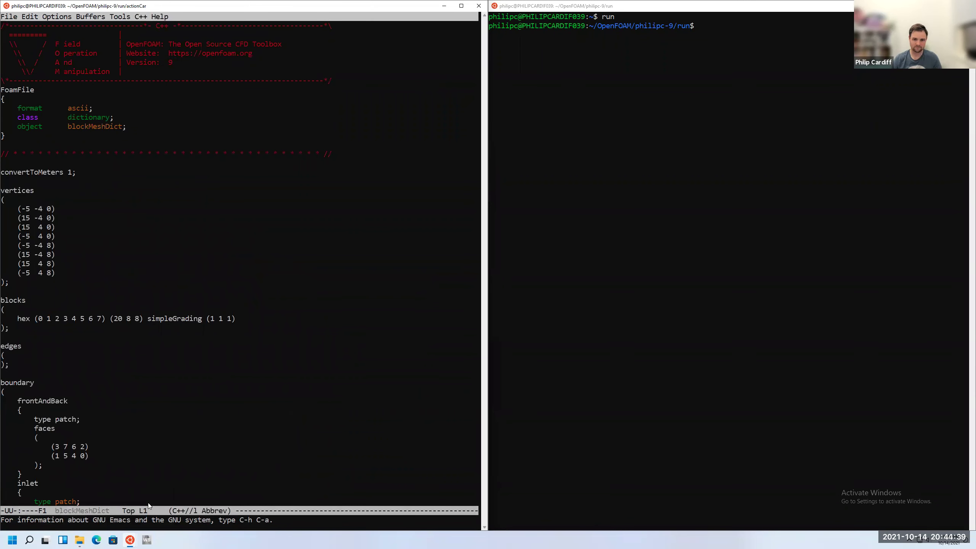
{"action": "key", "text": "Down"}
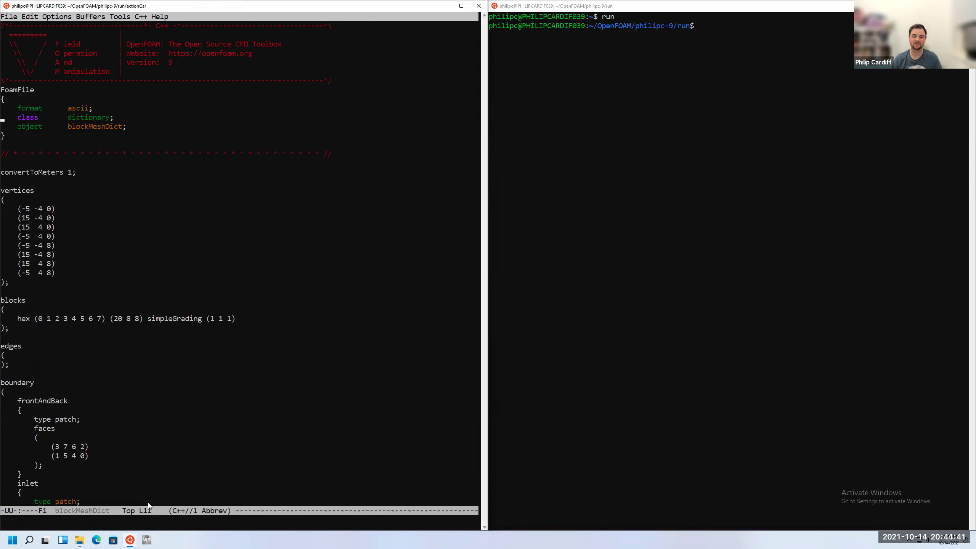
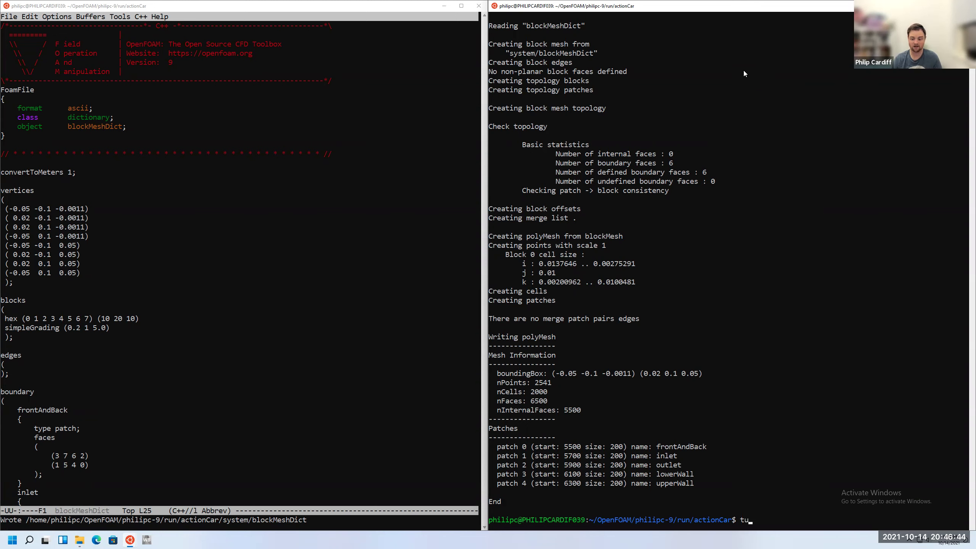
Create an empty case.foam file in the actionCar case directory with touch
{"action": "type", "text": "ouch case.g"}
{"action": "key", "text": "BackSpace"}
{"action": "key", "text": "BackSpace"}
{"action": "type", "text": "o"}
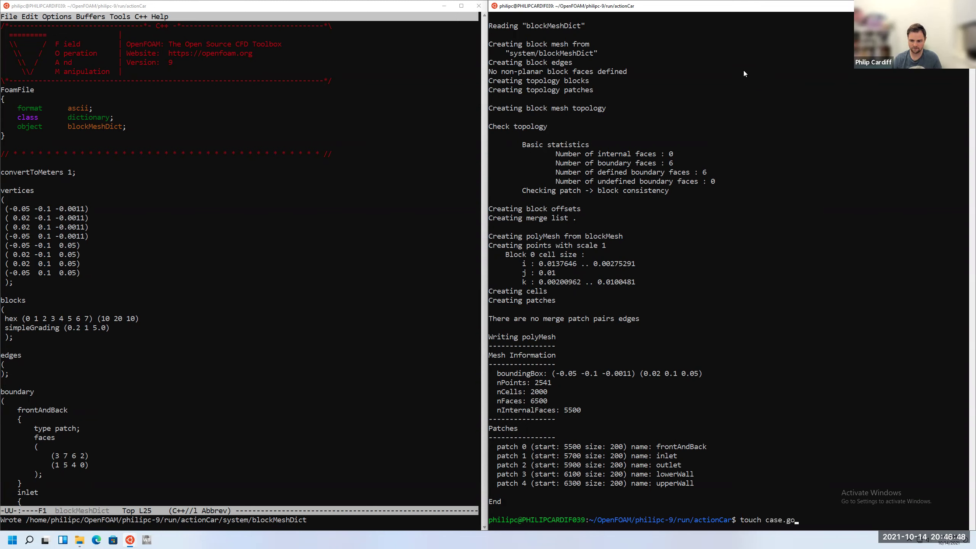
{"action": "type", "text": "am"}
{"action": "key", "text": "Return"}
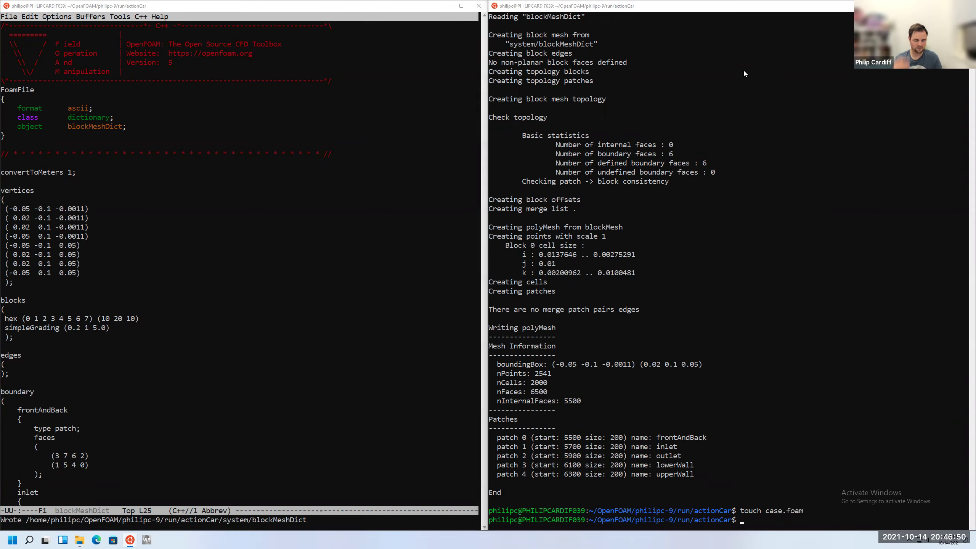
Switch to File Explorer, refresh the actionCar folder, and load case.foam in ParaView
{"action": "key", "text": "alt+Tab"}
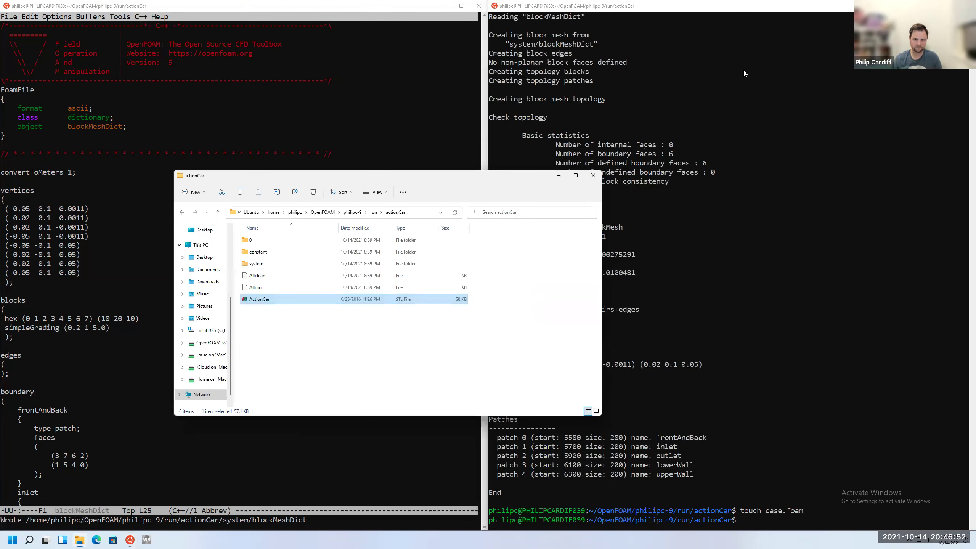
{"action": "left_click", "coordinate": [455, 213]}
{"action": "left_click", "coordinate": [257, 276]}
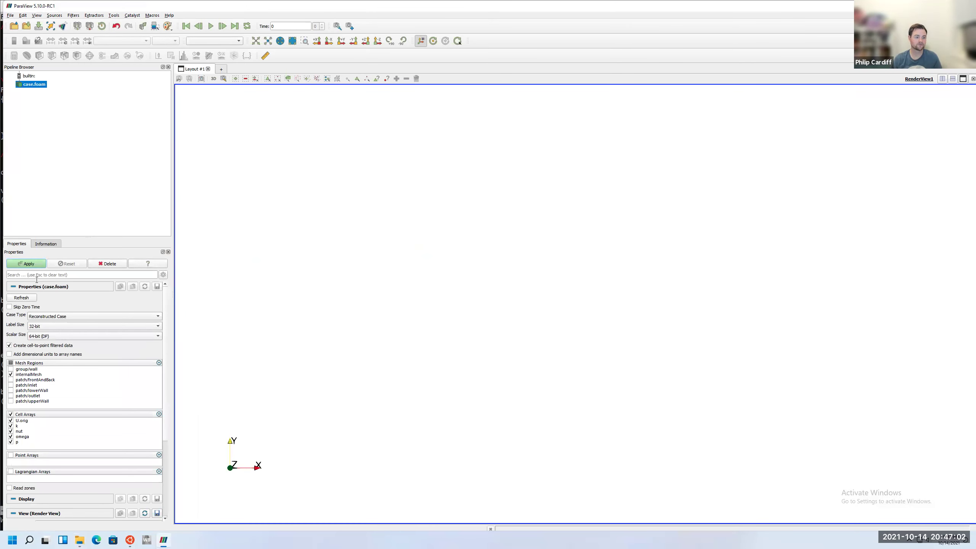
{"action": "left_click", "coordinate": [27, 264]}
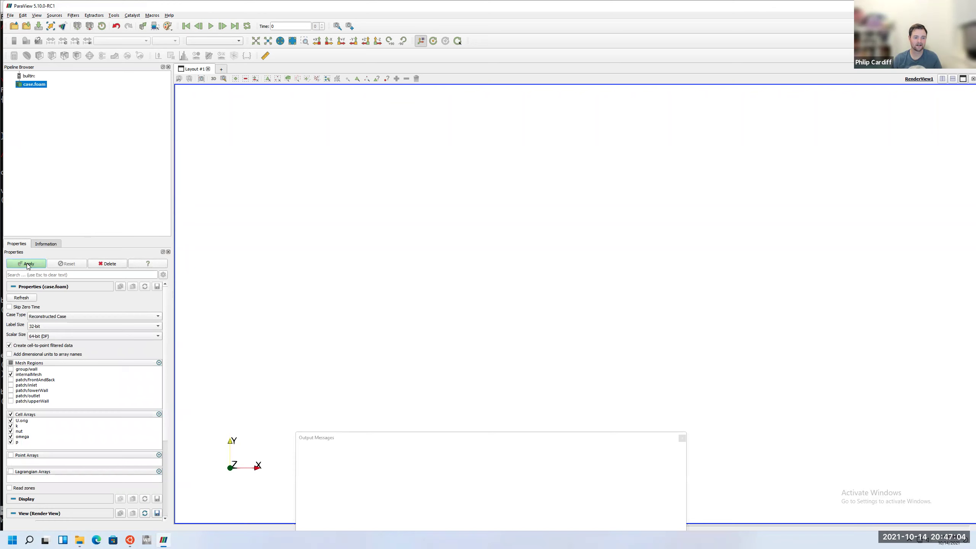
Display the background mesh as Surface With Edges and examine its cell grading, with the output messages moved aside
{"action": "left_click", "coordinate": [227, 41]}
{"action": "left_click", "coordinate": [230, 56]}
{"action": "left_click_drag", "start_coordinate": [418, 255], "coordinate": [283, 197]}
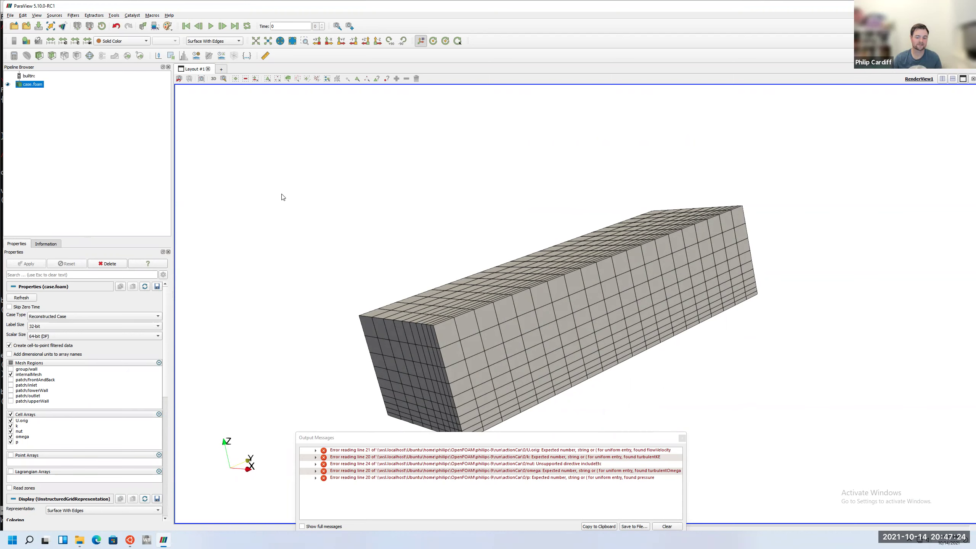
{"action": "left_click_drag", "start_coordinate": [478, 299], "coordinate": [484, 329]}
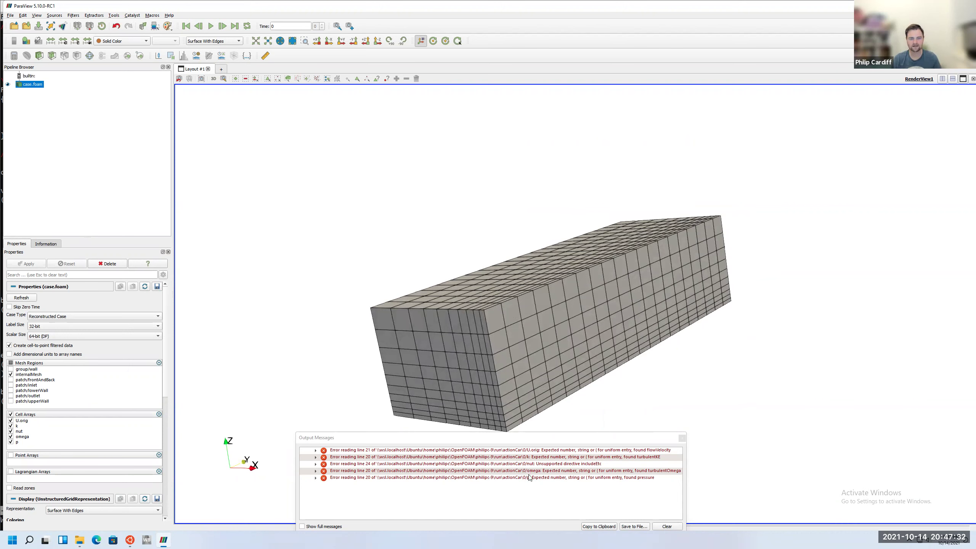
{"action": "left_click_drag", "start_coordinate": [476, 442], "coordinate": [497, 489]}
{"action": "left_click_drag", "start_coordinate": [468, 350], "coordinate": [406, 264]}
{"action": "left_click_drag", "start_coordinate": [514, 295], "coordinate": [476, 282]}
Set the background mesh's representation to Wireframe
{"action": "left_click", "coordinate": [215, 41]}
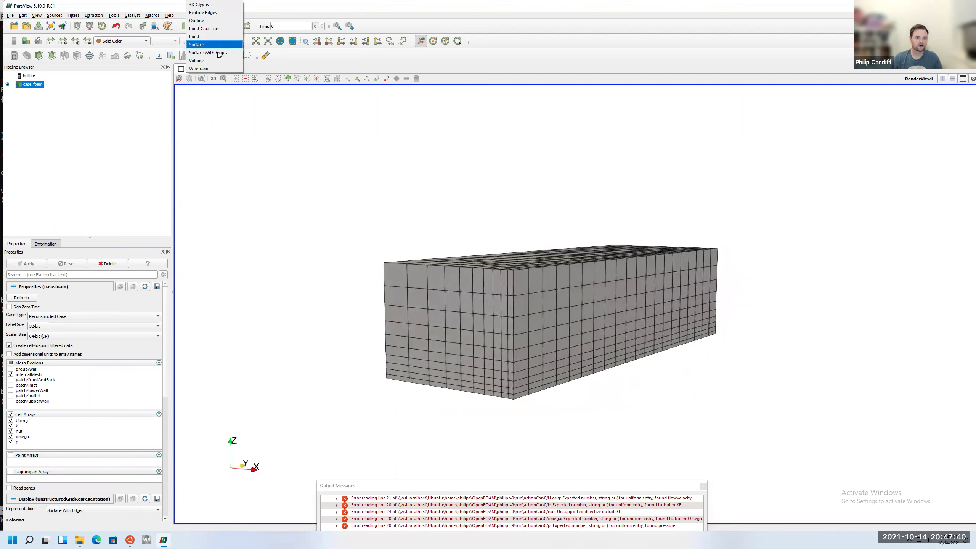
{"action": "left_click", "coordinate": [209, 68]}
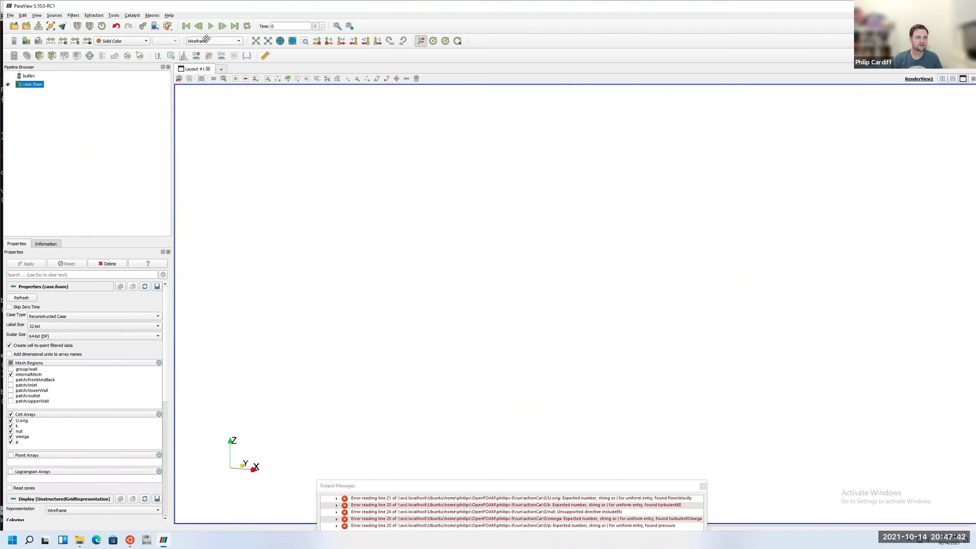
{"action": "left_click", "coordinate": [21, 15]}
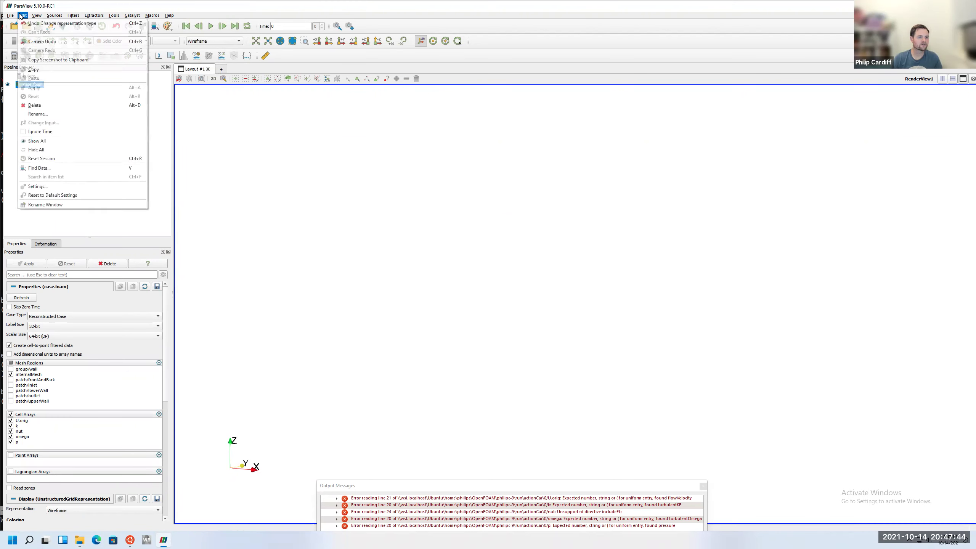
{"action": "left_click", "coordinate": [54, 187]}
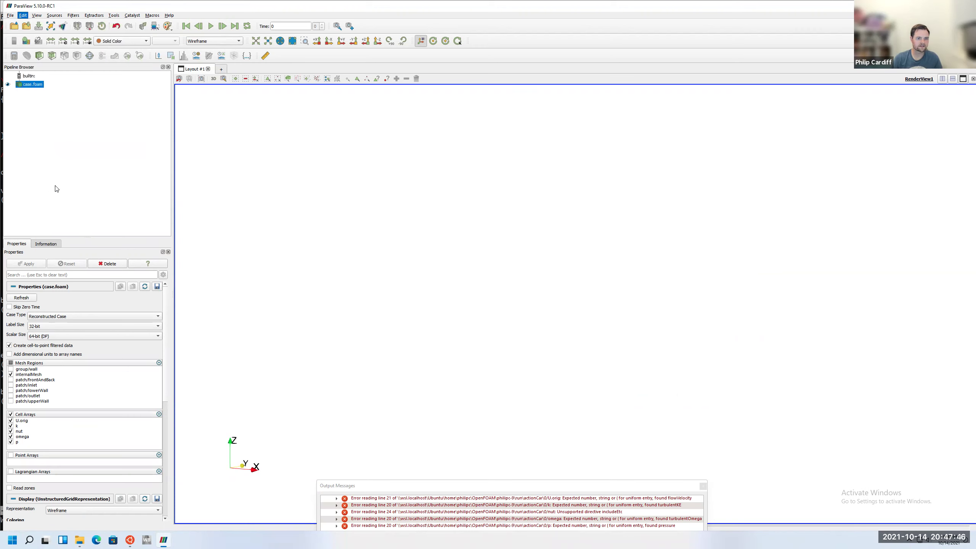
{"action": "left_click", "coordinate": [518, 159]}
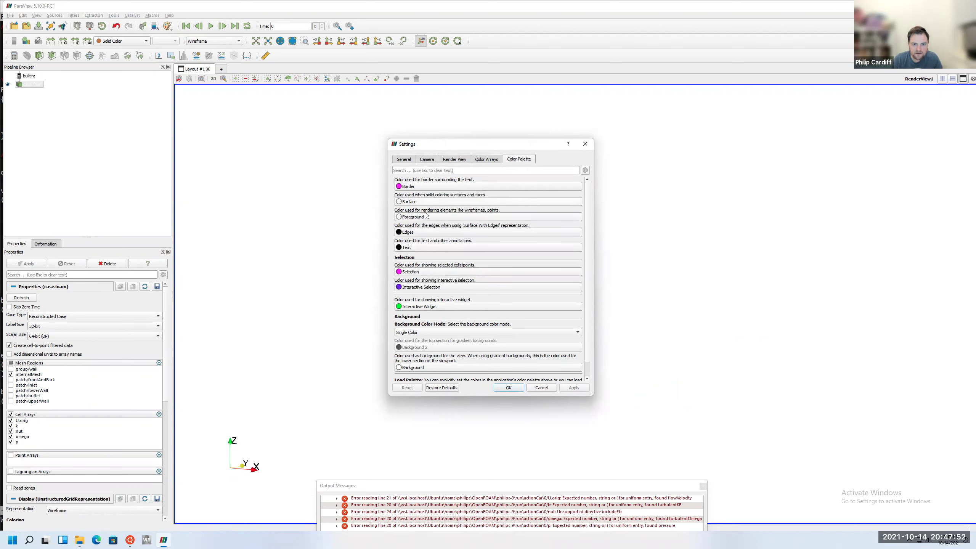
{"action": "scroll", "coordinate": [449, 271], "scroll_direction": "down", "scroll_amount": 1}
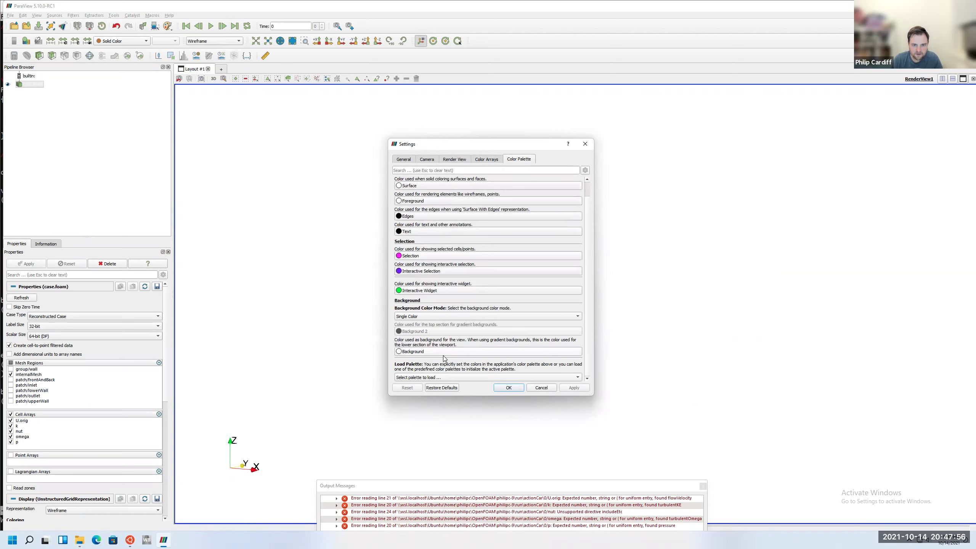
{"action": "left_click", "coordinate": [542, 388]}
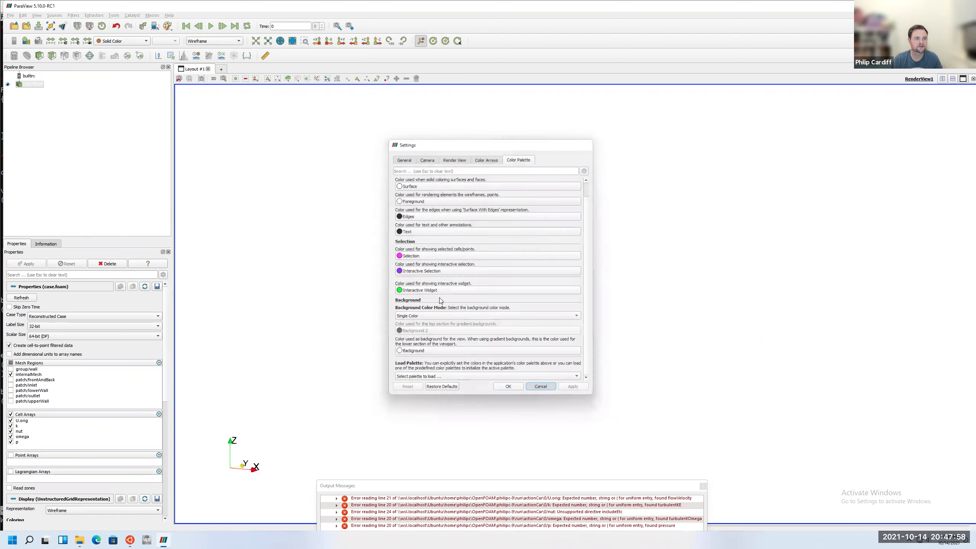
Set the solid color of the case.foam wireframe to black (#000000)
{"action": "left_click", "coordinate": [27, 41]}
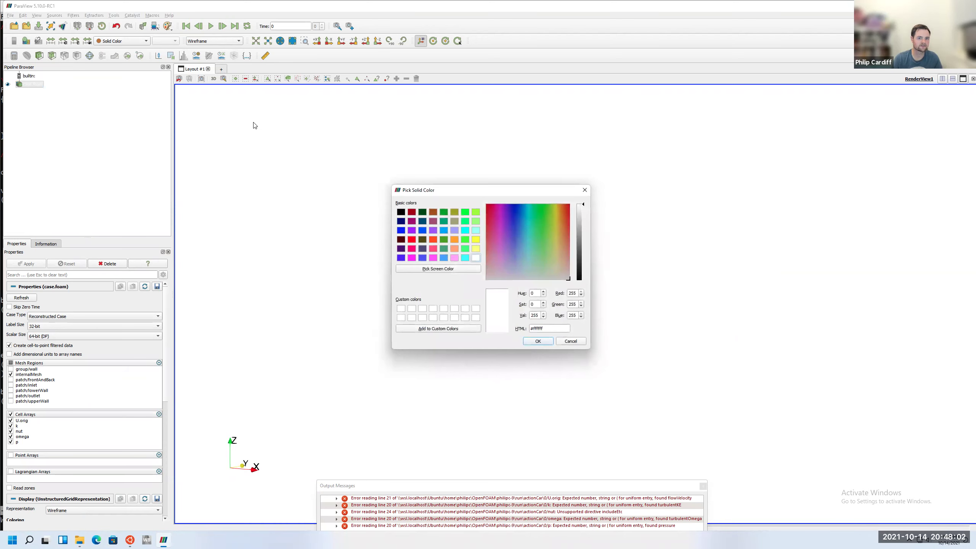
{"action": "left_click", "coordinate": [400, 212]}
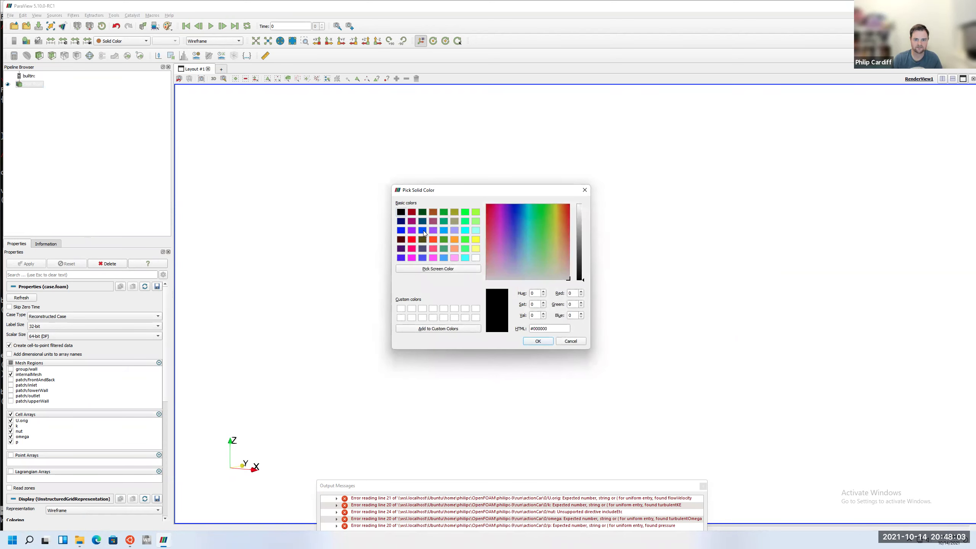
{"action": "left_click", "coordinate": [539, 341]}
{"action": "mouse_move", "coordinate": [581, 282]}
{"action": "left_mouse_down"}
{"action": "mouse_move", "coordinate": [597, 282]}
{"action": "mouse_move", "coordinate": [578, 302]}
{"action": "left_mouse_up"}
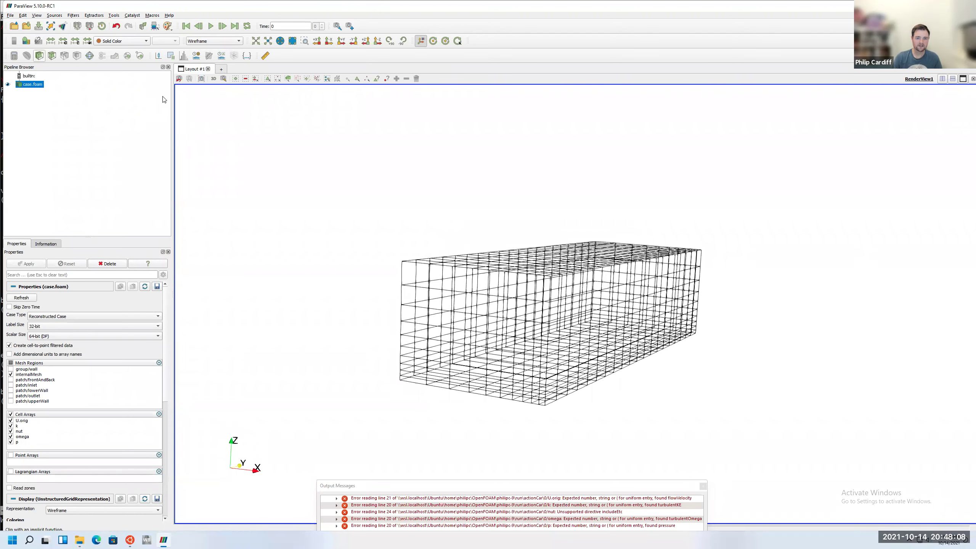
Load ActionCar.stl from constant/geometry alongside the mesh and color it with Solid Color
{"action": "left_click", "coordinate": [14, 27]}
{"action": "double_click", "coordinate": [149, 45]}
{"action": "double_click", "coordinate": [150, 38]}
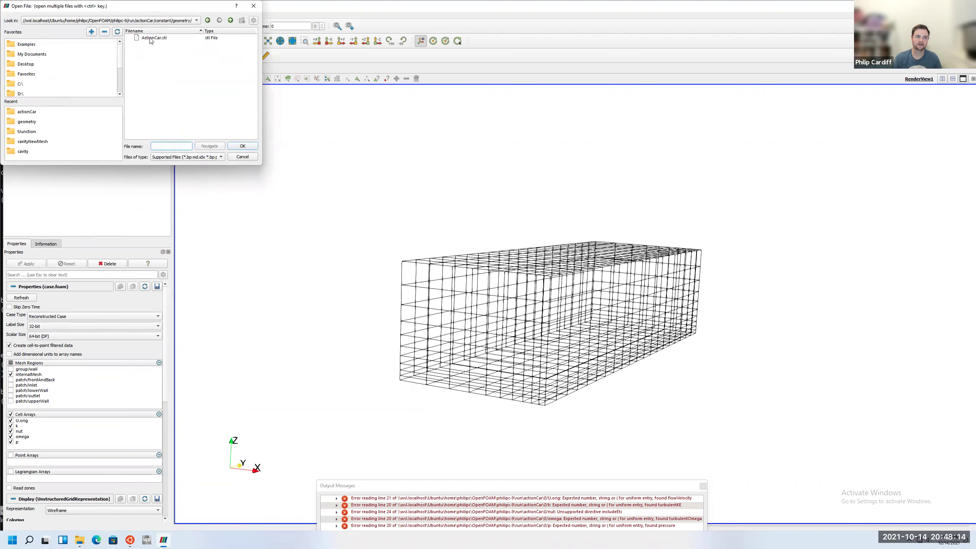
{"action": "left_click", "coordinate": [150, 39]}
{"action": "left_click", "coordinate": [243, 146]}
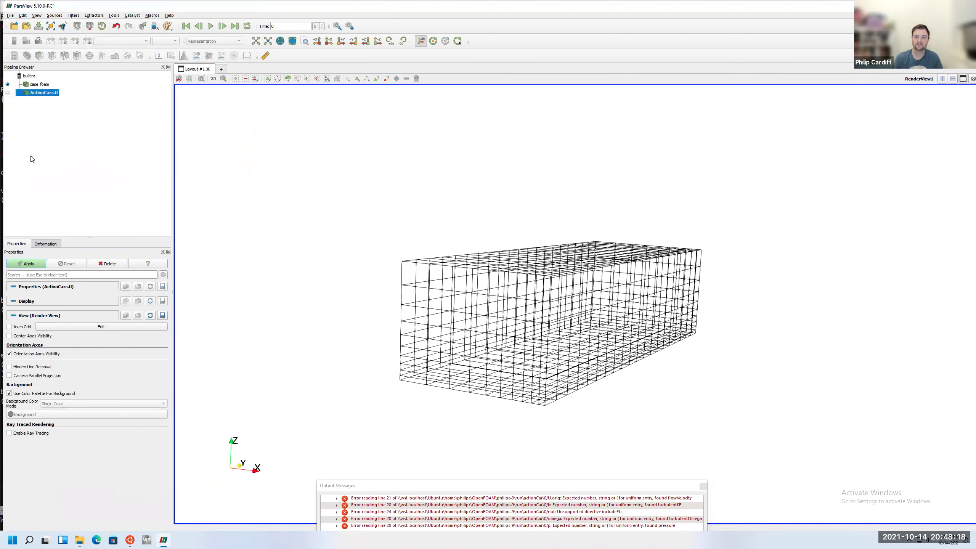
{"action": "left_click", "coordinate": [28, 264]}
{"action": "left_click_drag", "start_coordinate": [452, 239], "coordinate": [442, 240]}
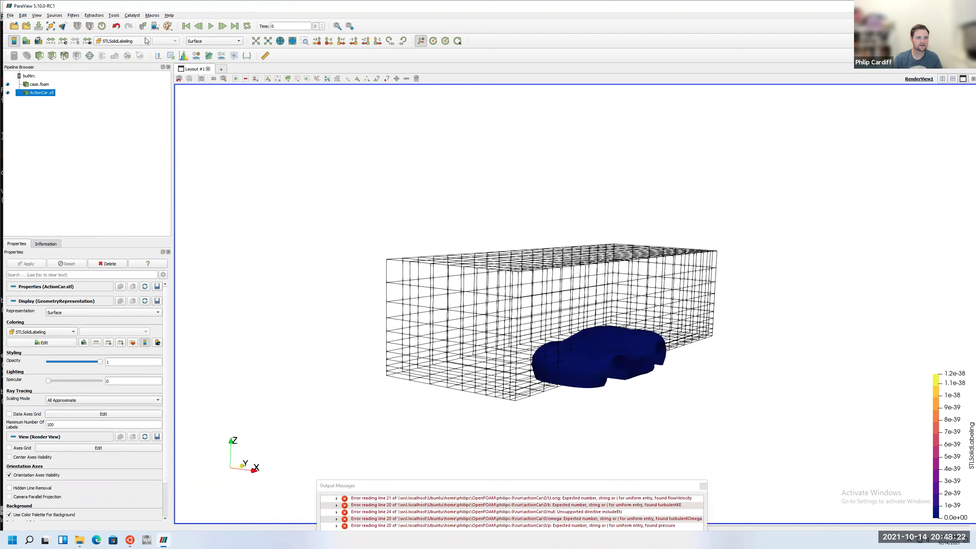
{"action": "left_click", "coordinate": [121, 41]}
{"action": "left_click", "coordinate": [115, 33]}
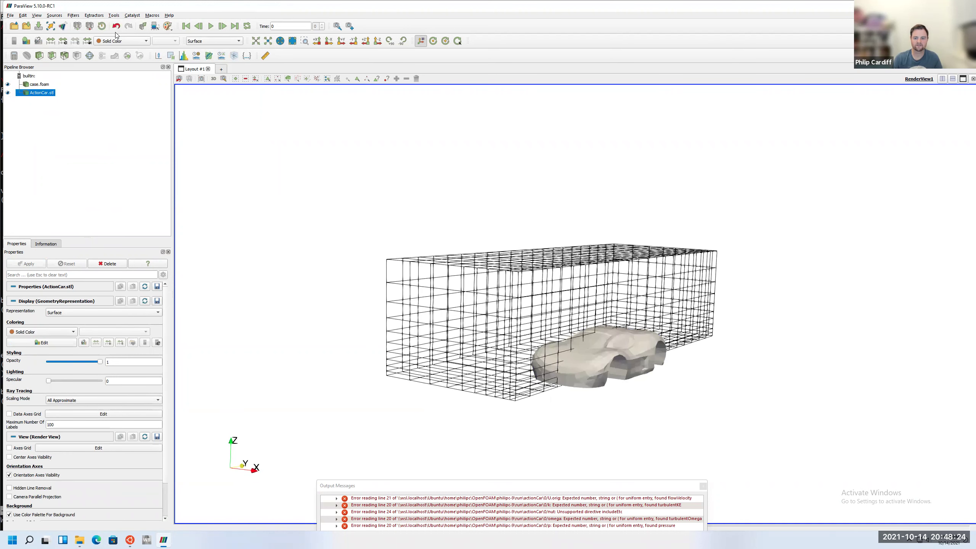
Preview the car geometry as Surface With Edges and return its representation to Surface
{"action": "left_click", "coordinate": [219, 42]}
{"action": "left_click", "coordinate": [216, 53]}
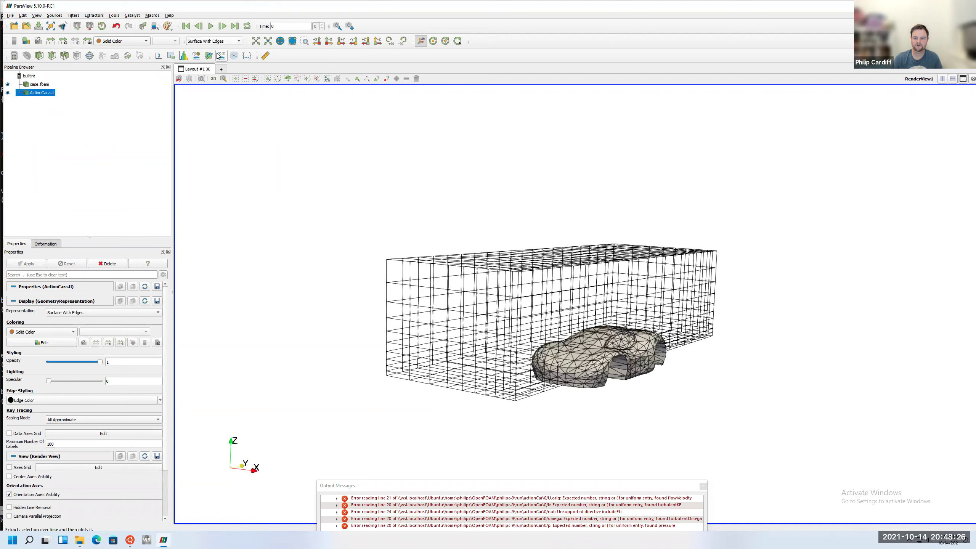
{"action": "left_click", "coordinate": [230, 43]}
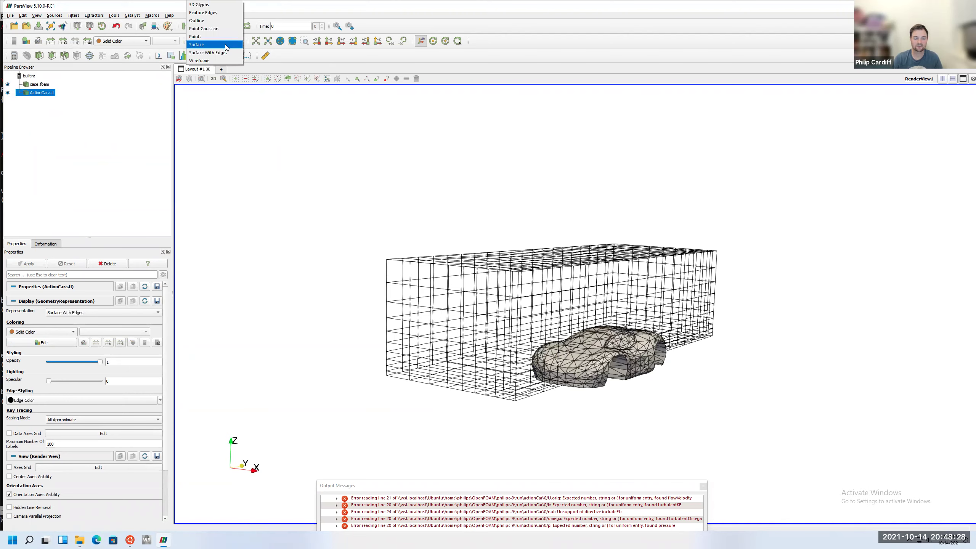
{"action": "left_click", "coordinate": [226, 44]}
Inspect the car's position within the background mesh, hiding ActionCar.stl and showing it again
{"action": "left_click_drag", "start_coordinate": [571, 278], "coordinate": [680, 328]}
{"action": "scroll", "coordinate": [566, 305], "scroll_direction": "down", "scroll_amount": 3}
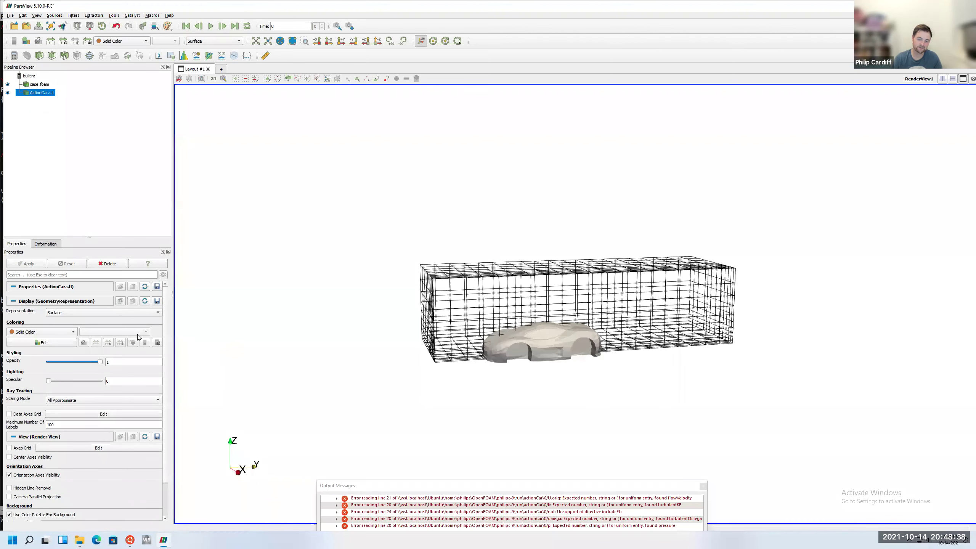
{"action": "left_click_drag", "start_coordinate": [521, 371], "coordinate": [3, 94]}
{"action": "left_click", "coordinate": [6, 93]}
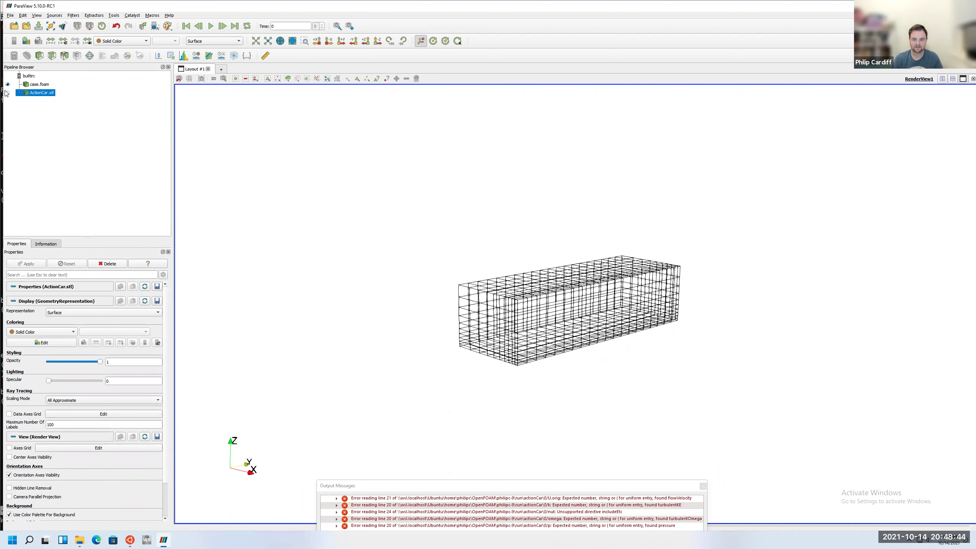
{"action": "left_click", "coordinate": [7, 92]}
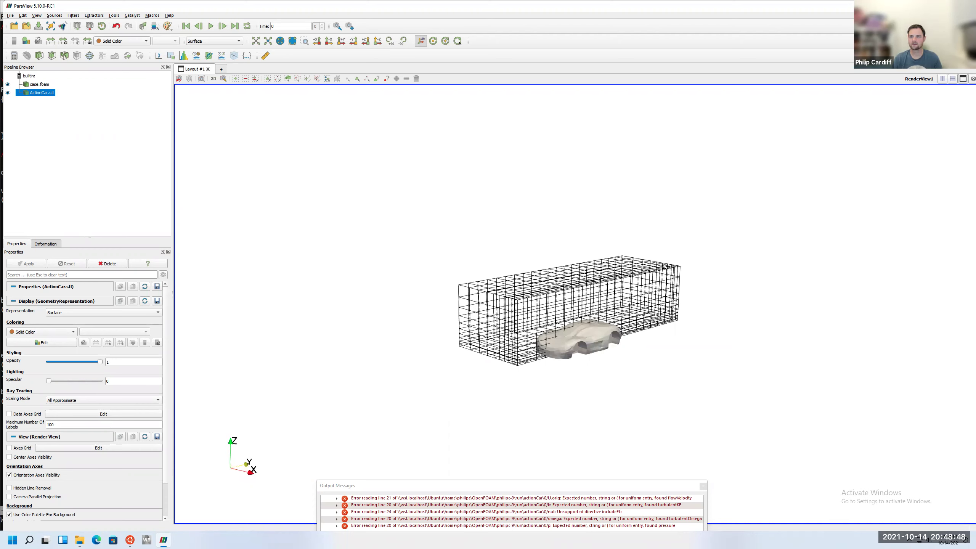
Return to blockMeshDict in the terminal and examine its boundary patch definitions from frontAndBack to outlet
{"action": "left_click", "coordinate": [163, 540]}
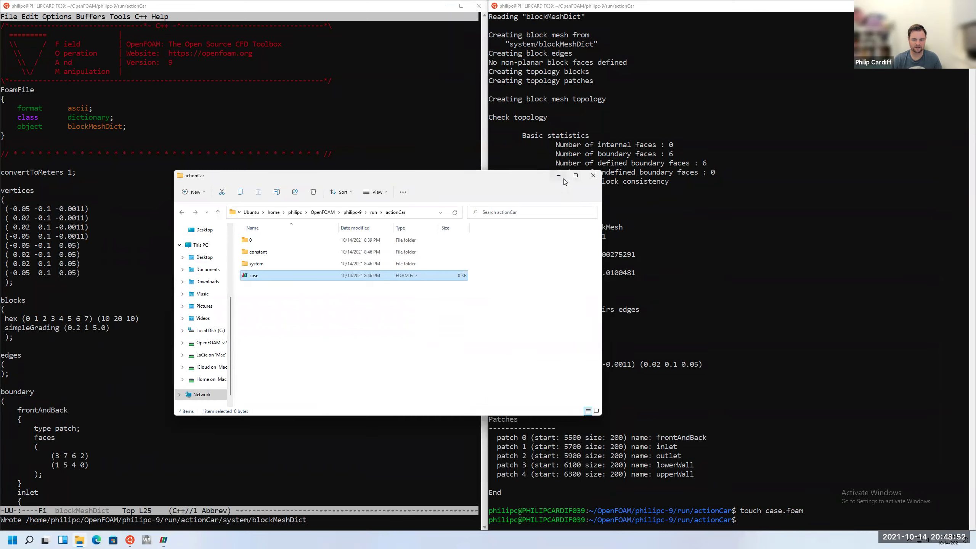
{"action": "left_click", "coordinate": [559, 177]}
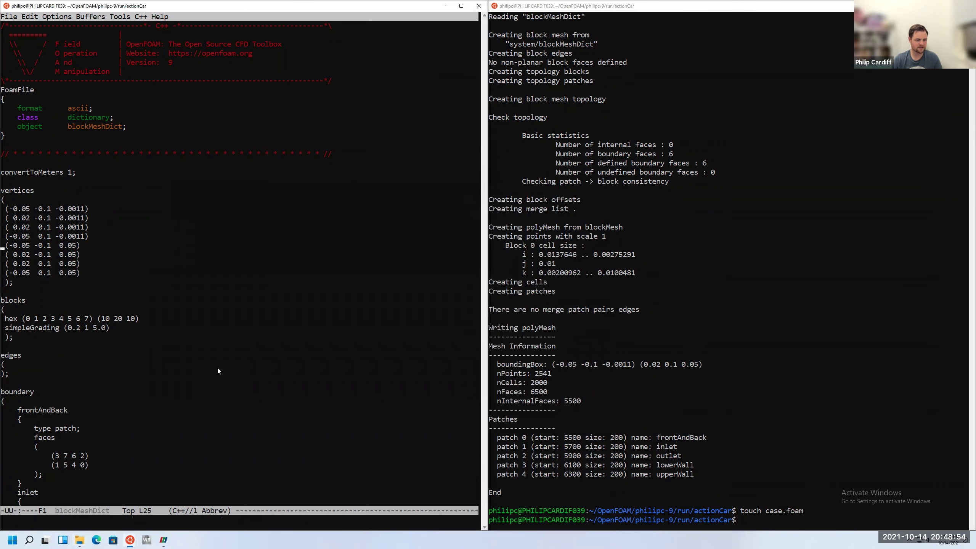
{"action": "key", "text": "Down"}
{"action": "key", "text": "Down"}
{"action": "key", "text": "Down"}
{"action": "key", "text": "Down"}
{"action": "key", "text": "Down"}
{"action": "key", "text": "Down"}
{"action": "key", "text": "Down"}
{"action": "key", "text": "Down"}
{"action": "key", "text": "Down"}
{"action": "key", "text": "Down"}
{"action": "key", "text": "Down"}
{"action": "key", "text": "Down"}
{"action": "key", "text": "Down"}
{"action": "key", "text": "Down"}
{"action": "key", "text": "Down"}
{"action": "key", "text": "Down"}
{"action": "key", "text": "Down"}
{"action": "key", "text": "Down"}
{"action": "key", "text": "Down"}
{"action": "key", "text": "Down"}
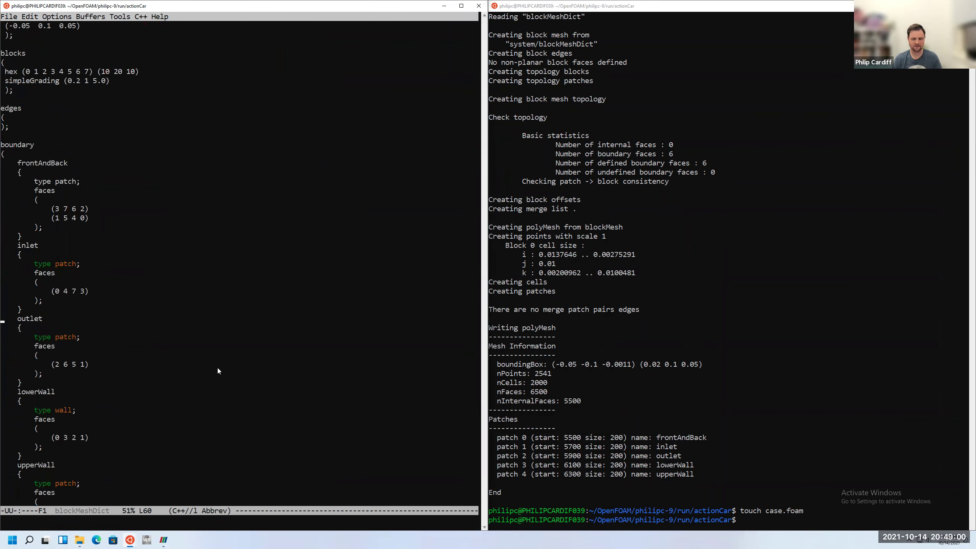
Switch to the Keynote presentation and show slide 7 with the updated blockMesh boundary definitions
{"action": "key", "text": "super+Tab"}
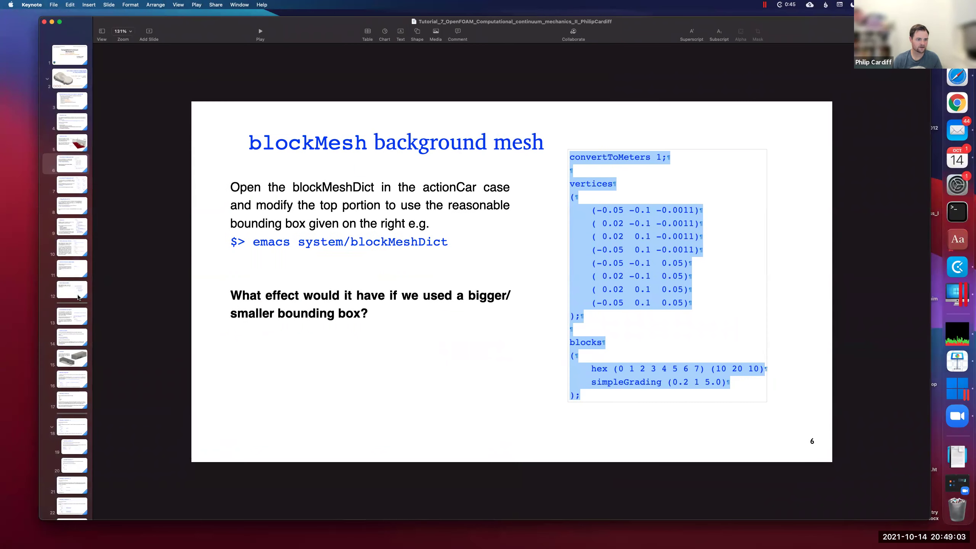
{"action": "left_click", "coordinate": [71, 188]}
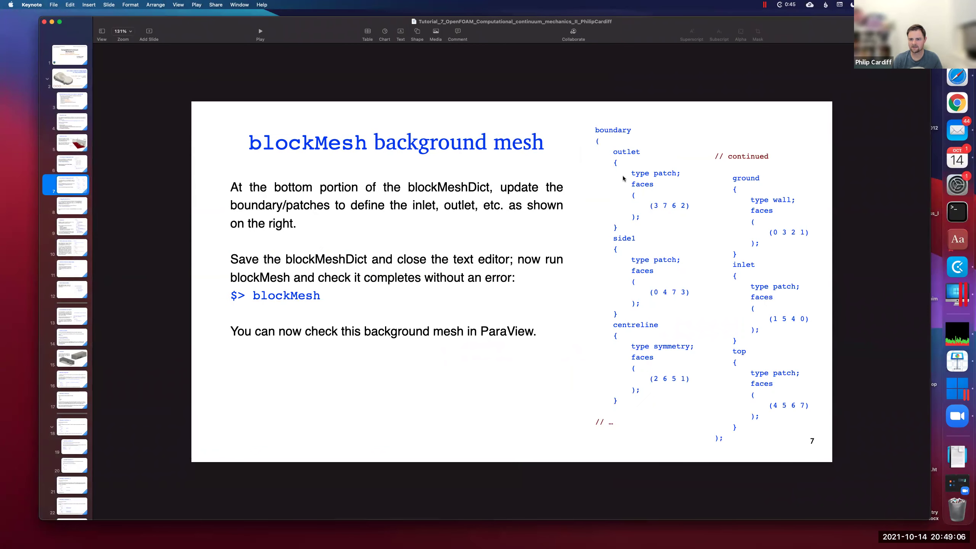
Copy the boundary text with the outlet, side1 and centreline patches from slide 7 and insert it above the existing boundary section in blockMeshDict
{"action": "double_click", "coordinate": [626, 152]}
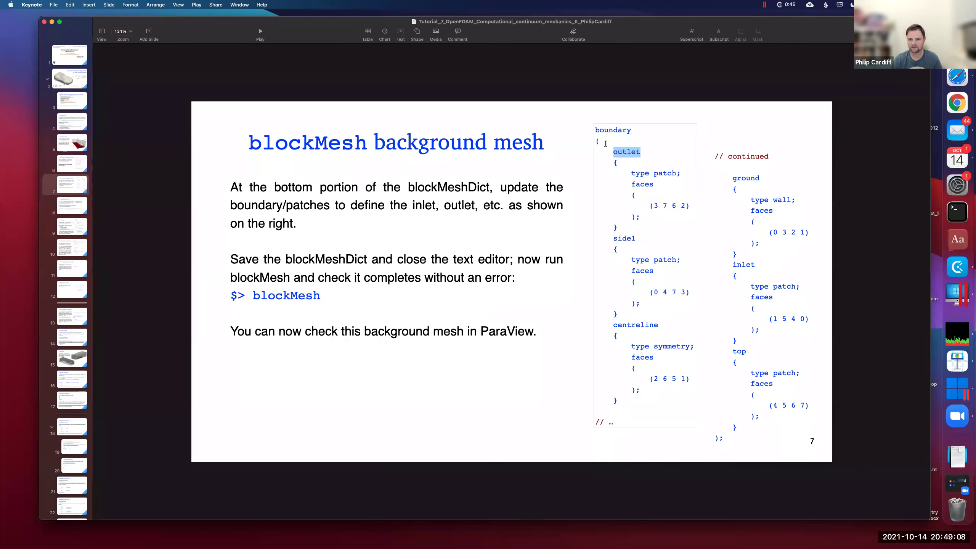
{"action": "left_click_drag", "start_coordinate": [595, 131], "coordinate": [624, 400]}
{"action": "key", "text": "ctrl+Right"}
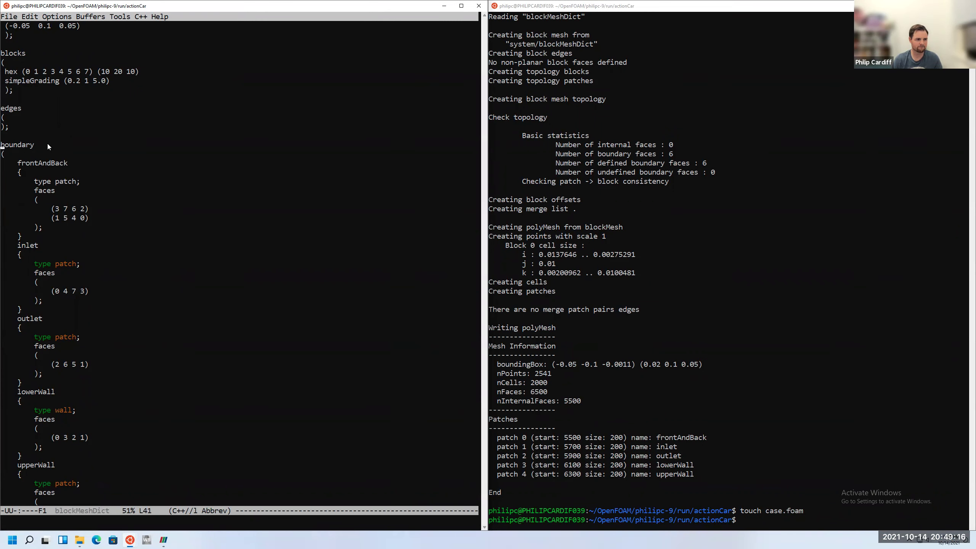
{"action": "key", "text": "ctrl+y"}
{"action": "key", "text": "Return"}
{"action": "key", "text": "Return"}
{"action": "key", "text": "Return"}
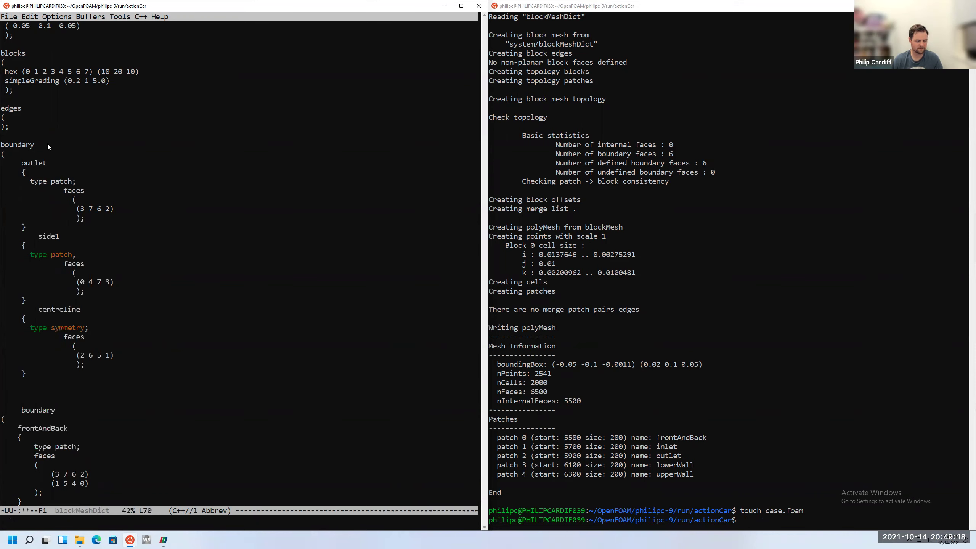
Delete the old boundary section, from its heading through frontAndBack to upperWall, below the newly inserted patches in blockMeshDict
{"action": "key", "text": "ctrl+space"}
{"action": "key", "text": "Down"}
{"action": "key", "text": "Down"}
{"action": "key", "text": "Down"}
{"action": "key", "text": "Down"}
{"action": "key", "text": "Down"}
{"action": "key", "text": "Down"}
{"action": "key", "text": "Down"}
{"action": "key", "text": "Down"}
{"action": "key", "text": "Down"}
{"action": "key", "text": "Down"}
{"action": "key", "text": "Down"}
{"action": "key", "text": "Down"}
{"action": "key", "text": "Down"}
{"action": "key", "text": "Down"}
{"action": "key", "text": "Down"}
{"action": "key", "text": "Down"}
{"action": "key", "text": "Down"}
{"action": "key", "text": "Down"}
{"action": "key", "text": "Down"}
{"action": "key", "text": "Down"}
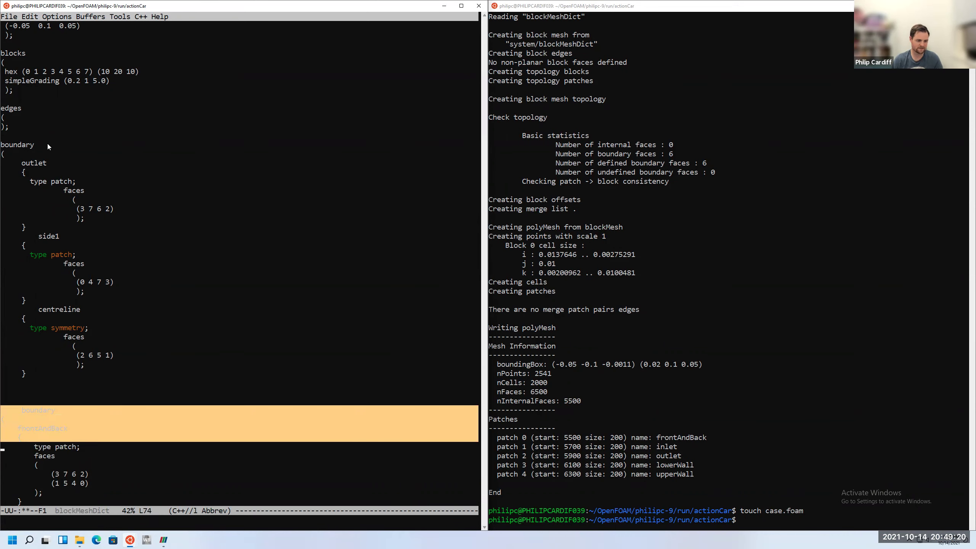
{"action": "key", "text": "Down"}
{"action": "key", "text": "Down"}
{"action": "key", "text": "Down"}
{"action": "key", "text": "Down"}
{"action": "key", "text": "Down"}
{"action": "key", "text": "Down"}
{"action": "key", "text": "Down"}
{"action": "key", "text": "Down"}
{"action": "key", "text": "Down"}
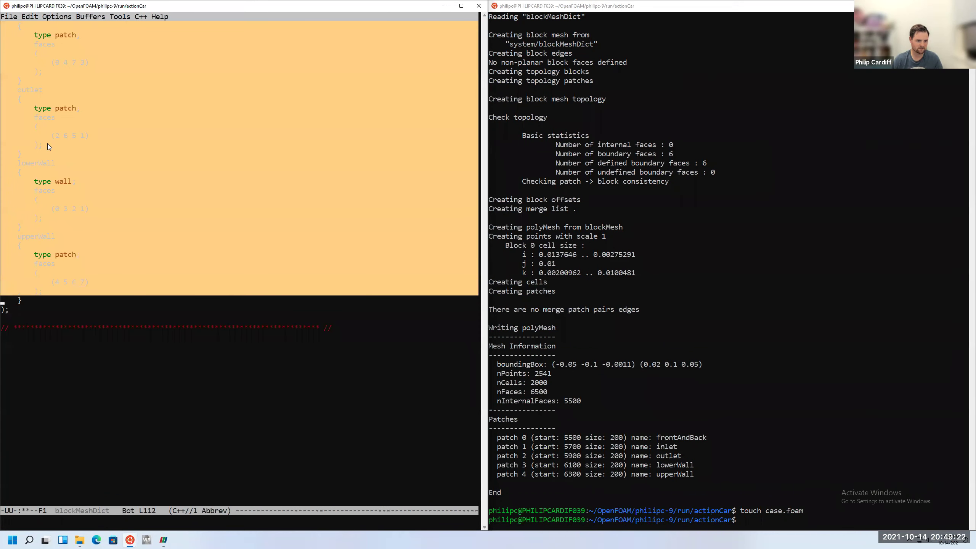
{"action": "key", "text": "ctrl+w"}
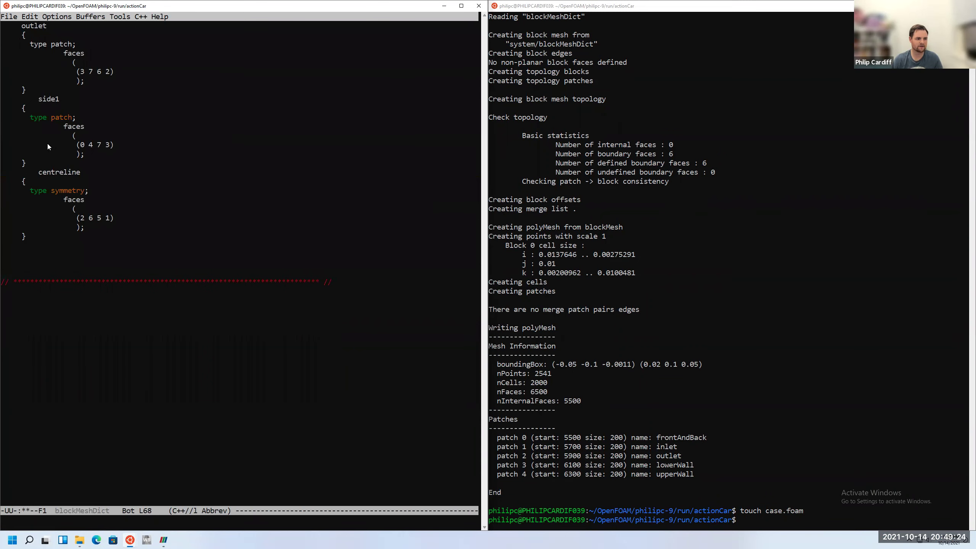
Copy the ground, inlet and top patches from slide 7, insert them after centreline in blockMeshDict and save the file
{"action": "key", "text": "super+Tab"}
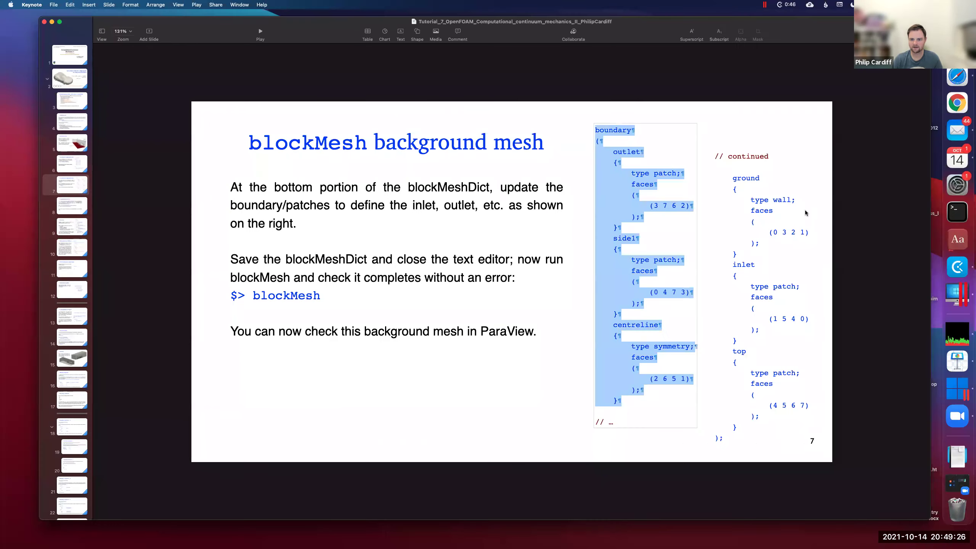
{"action": "double_click", "coordinate": [730, 176]}
{"action": "left_click_drag", "start_coordinate": [716, 176], "coordinate": [774, 446]}
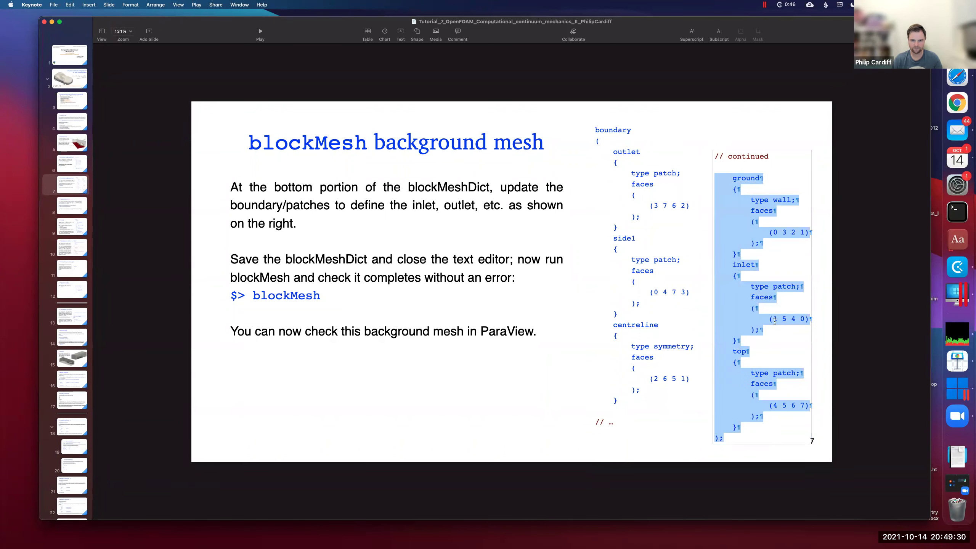
{"action": "key", "text": "super+Tab"}
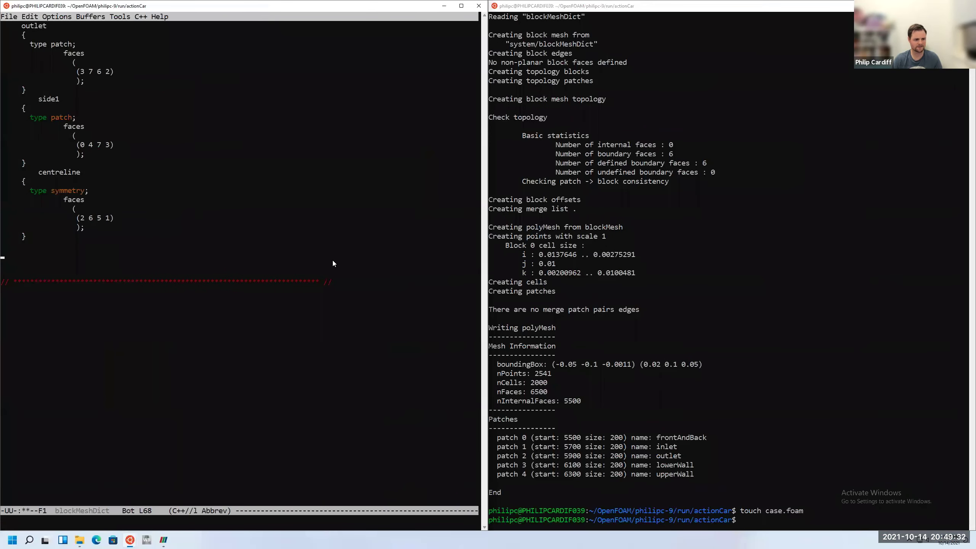
{"action": "key", "text": "ctrl+y"}
{"action": "key", "text": "ctrl+x"}
{"action": "key", "text": "ctrl+s"}
Review the updated boundary patches and the block and edge definitions above them, and save blockMeshDict again
{"action": "key", "text": "Up"}
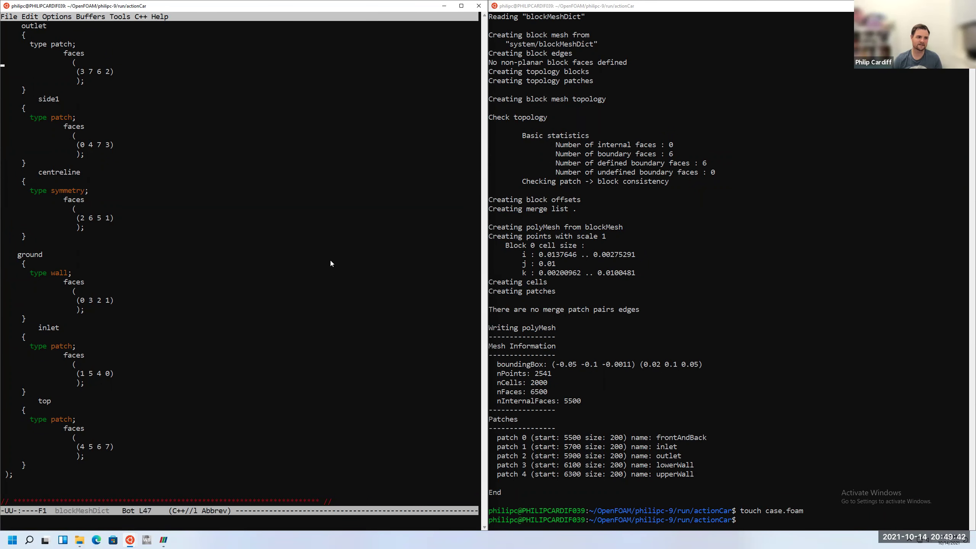
{"action": "key", "text": "Up"}
{"action": "key", "text": "Up"}
{"action": "key", "text": "Up"}
{"action": "key", "text": "Up"}
{"action": "key", "text": "Up"}
{"action": "key", "text": "Up"}
{"action": "key", "text": "Up"}
{"action": "key", "text": "Up"}
{"action": "key", "text": "Up"}
{"action": "key", "text": "ctrl+x"}
{"action": "key", "text": "ctrl+s"}
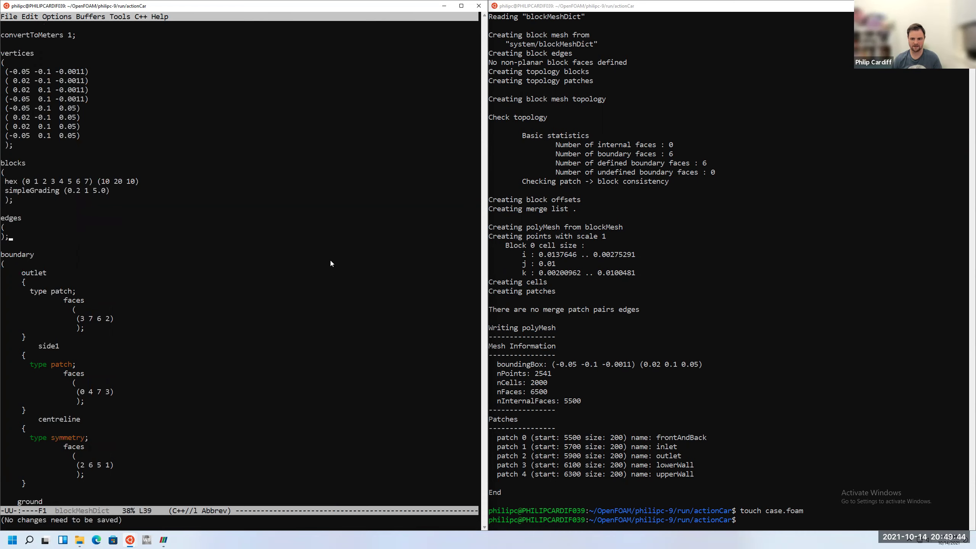
Rerun blockMesh on the actionCar case in the other terminal and verify the mesh with checkMesh
{"action": "left_click", "coordinate": [823, 303]}
{"action": "key", "text": "Up"}
{"action": "key", "text": "Up"}
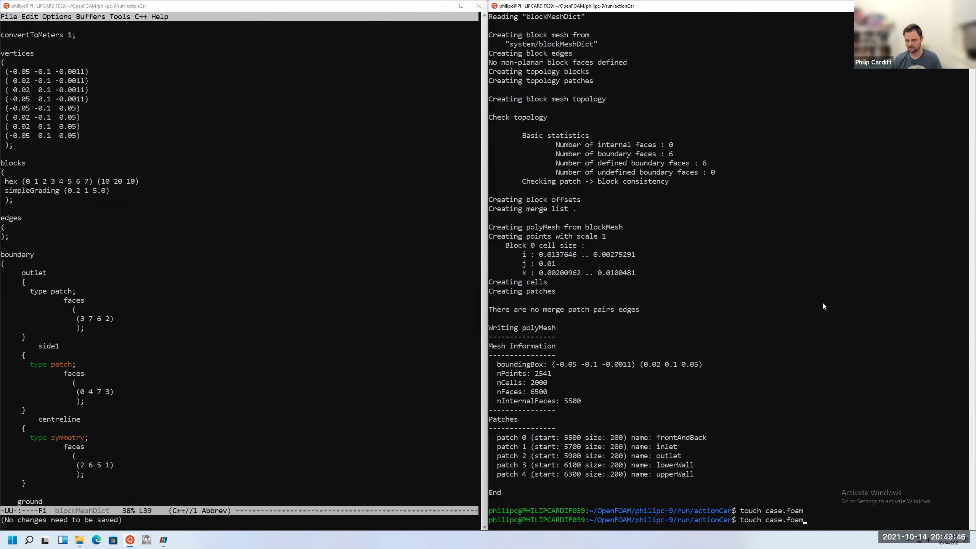
{"action": "key", "text": "Return"}
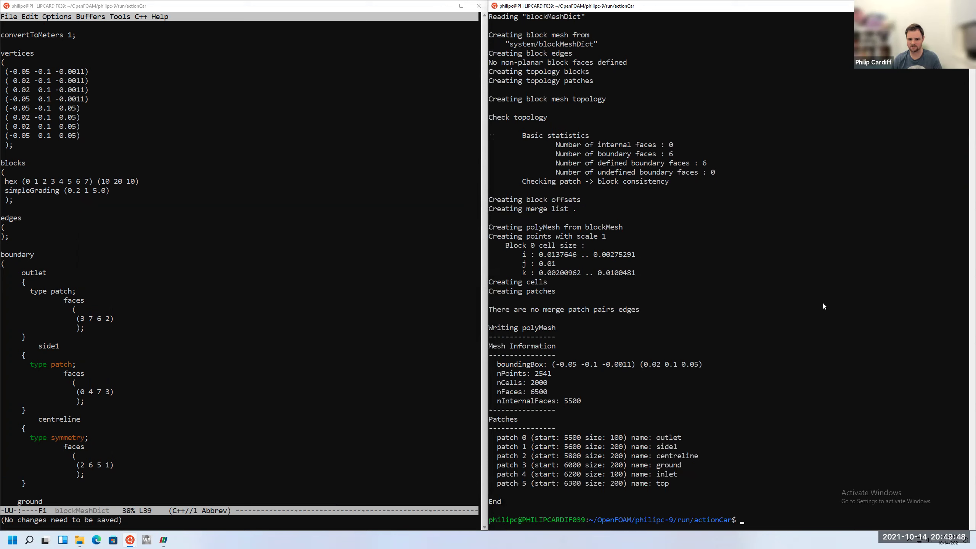
{"action": "type", "text": "checkMesh"}
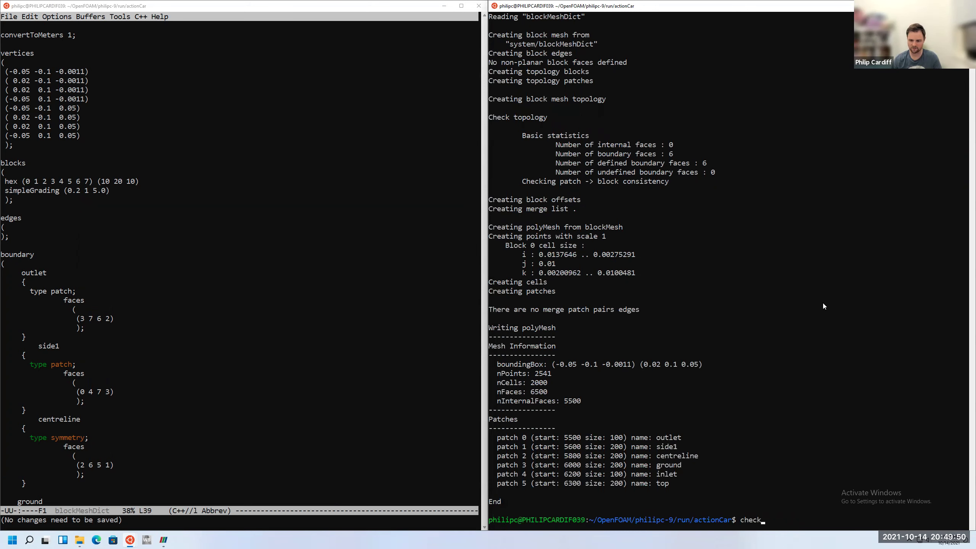
{"action": "key", "text": "Return"}
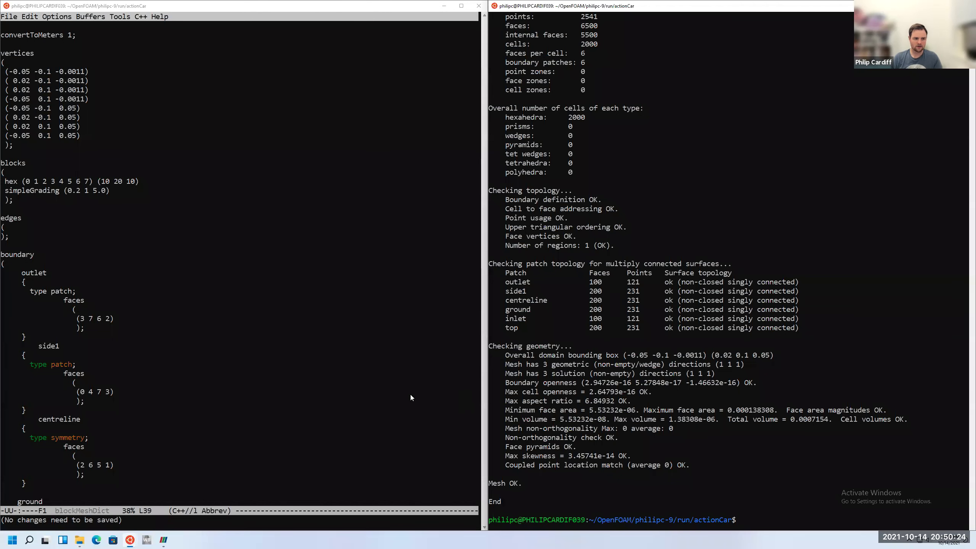
Return to the editor terminal and open system/snappyHexMeshDict
{"action": "left_click", "coordinate": [412, 393]}
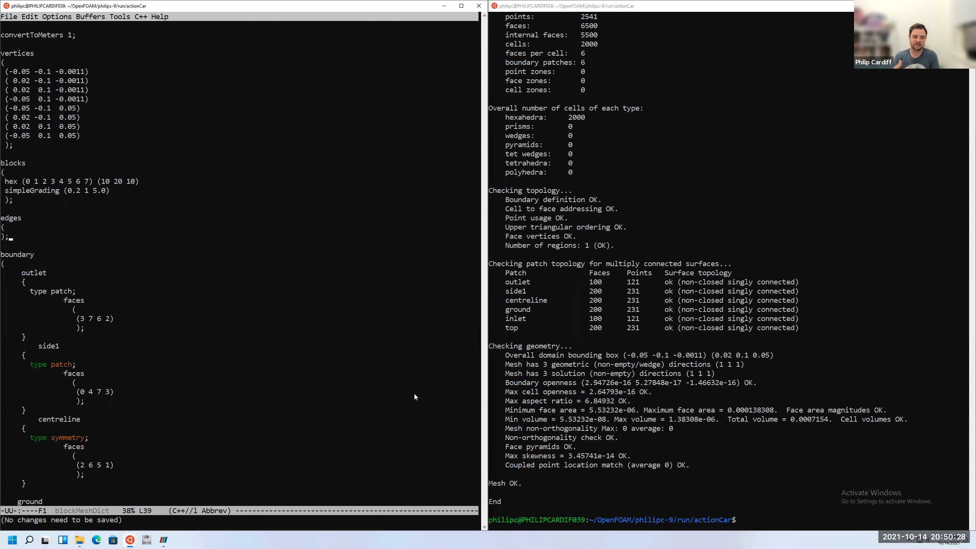
{"action": "left_click", "coordinate": [408, 392]}
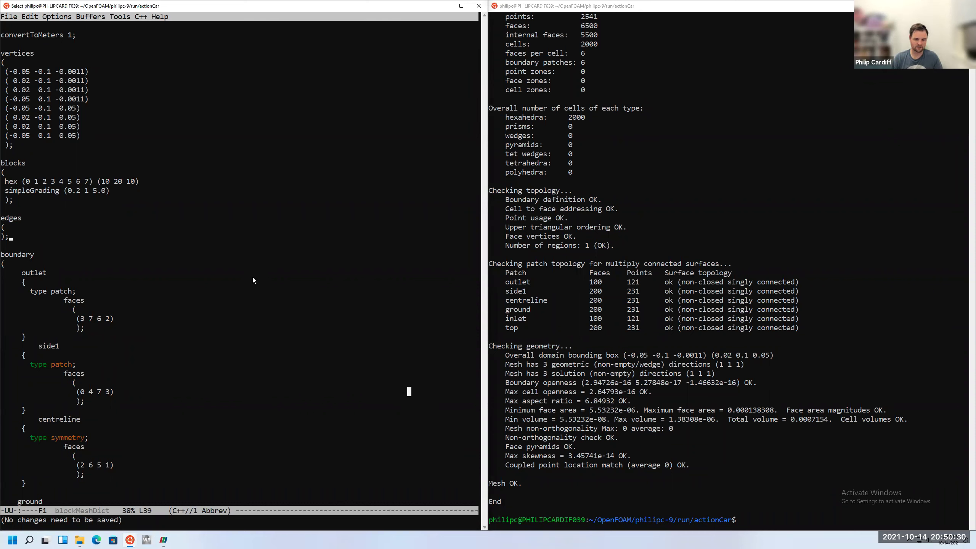
{"action": "key", "text": "Escape"}
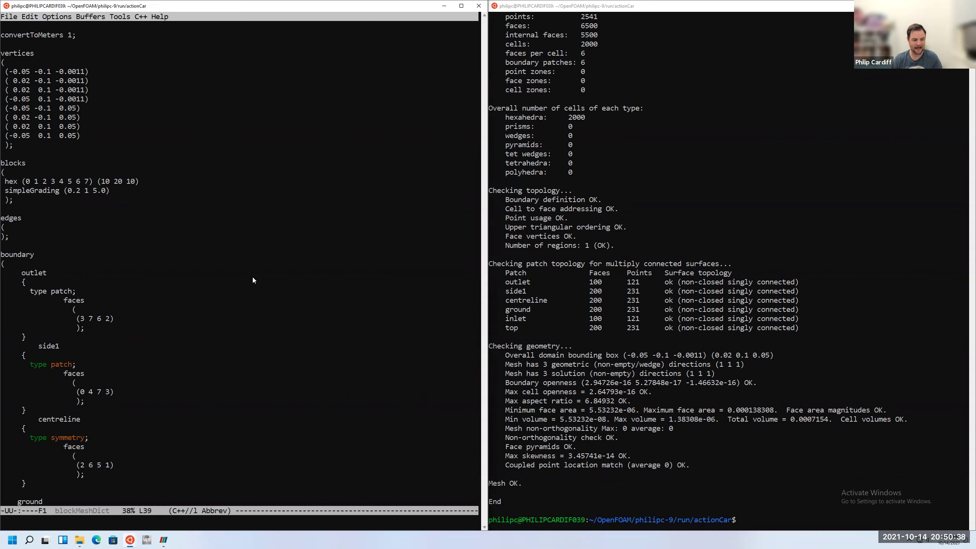
{"action": "key", "text": "ctrl+x"}
{"action": "key", "text": "ctrl+f"}
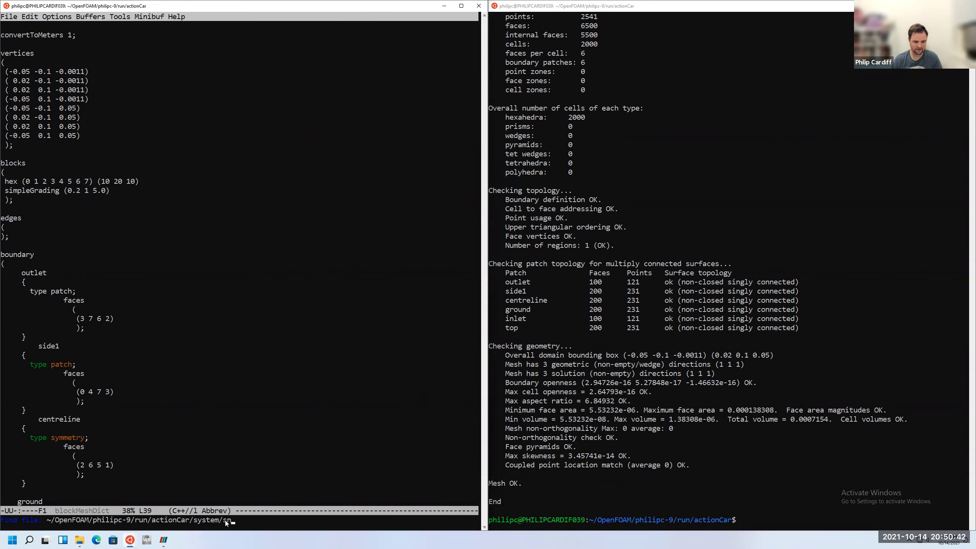
{"action": "type", "text": "sn"}
{"action": "key", "text": "Tab"}
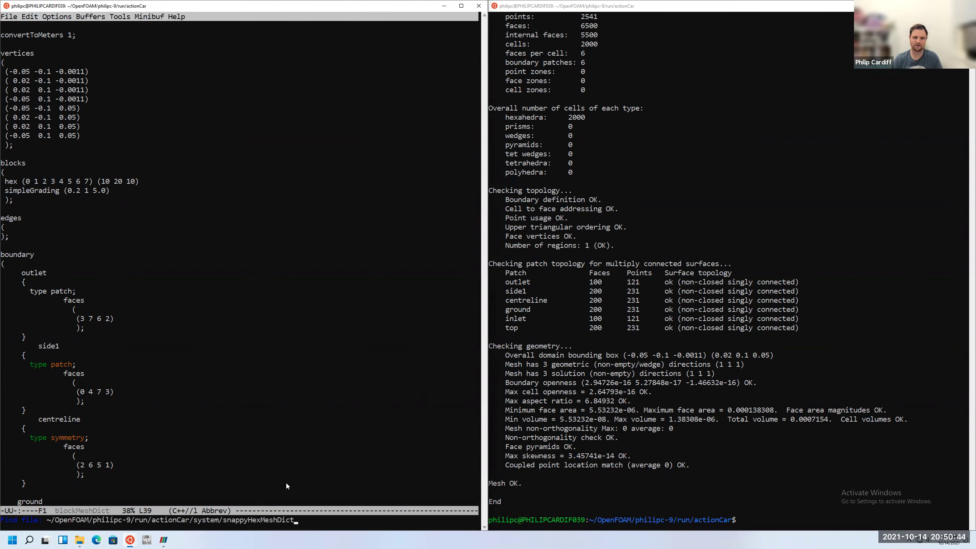
{"action": "key", "text": "Return"}
Examine the castellatedMesh, snap and addLayers switches that select which meshing steps run in snappyHexMeshDict
{"action": "key", "text": "Down"}
{"action": "key", "text": "Down"}
{"action": "key", "text": "Down"}
{"action": "key", "text": "Down"}
{"action": "key", "text": "Down"}
{"action": "key", "text": "Down"}
{"action": "key", "text": "Down"}
{"action": "key", "text": "Down"}
{"action": "key", "text": "Down"}
{"action": "key", "text": "Down"}
{"action": "key", "text": "Down"}
{"action": "key", "text": "Down"}
{"action": "key", "text": "Down"}
{"action": "key", "text": "Down"}
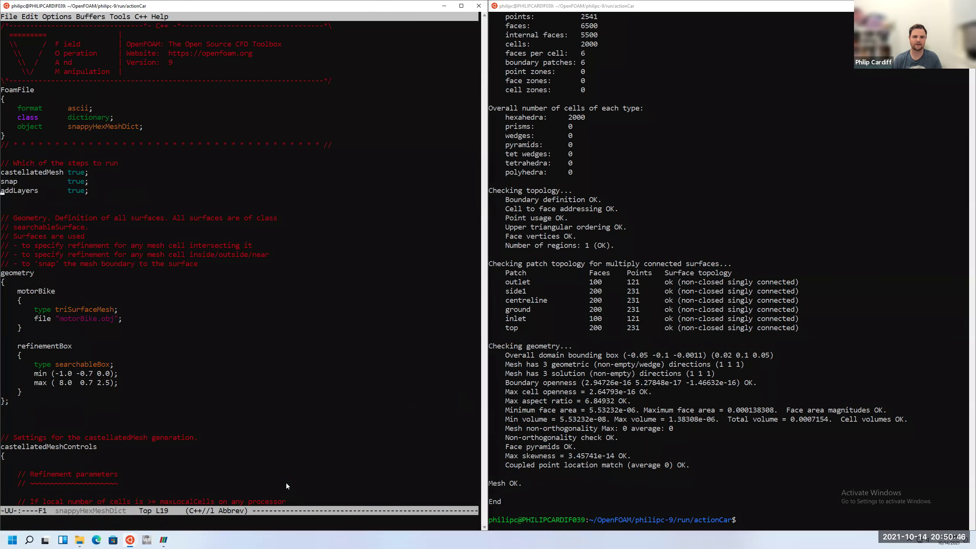
{"action": "key", "text": "Down"}
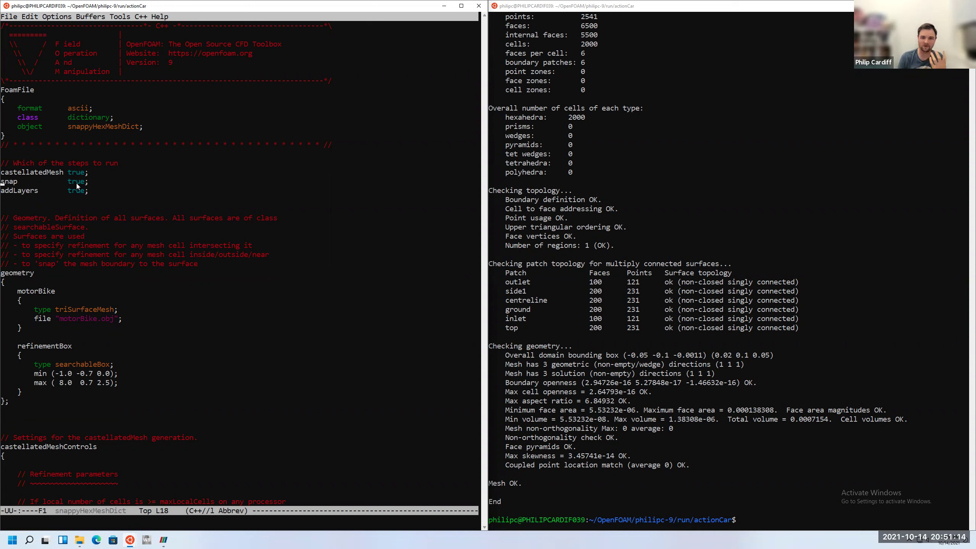
Examine the geometry comments and the motorBike surface entry in the geometry section of snappyHexMeshDict
{"action": "key", "text": "Down"}
{"action": "key", "text": "Down"}
{"action": "key", "text": "Down"}
{"action": "key", "text": "Down"}
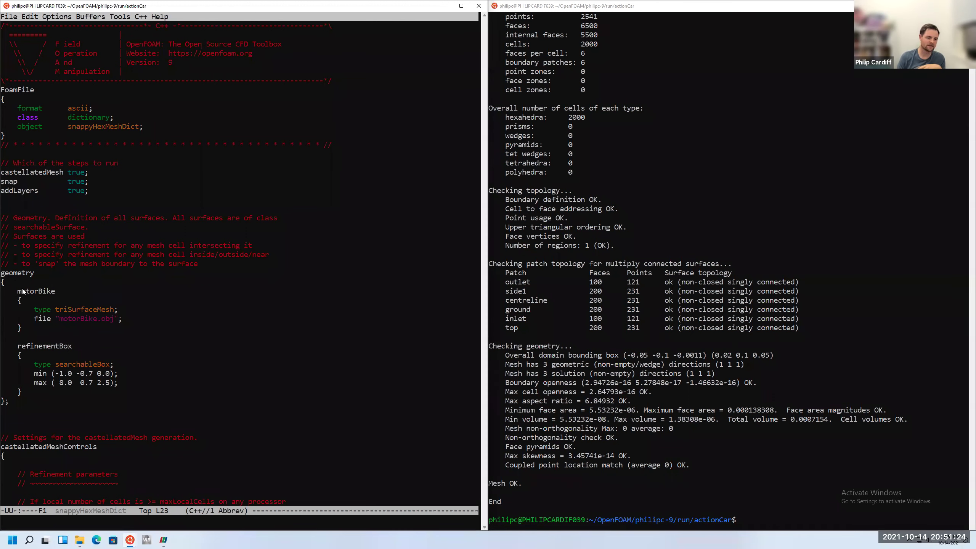
{"action": "left_click", "coordinate": [23, 254]}
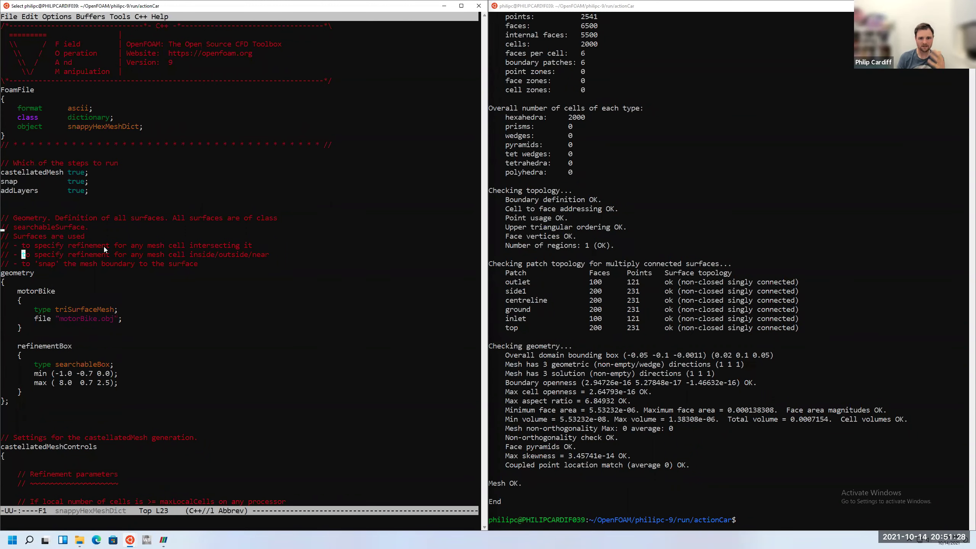
{"action": "key", "text": "Escape"}
{"action": "key", "text": "Down"}
{"action": "key", "text": "Down"}
{"action": "key", "text": "Down"}
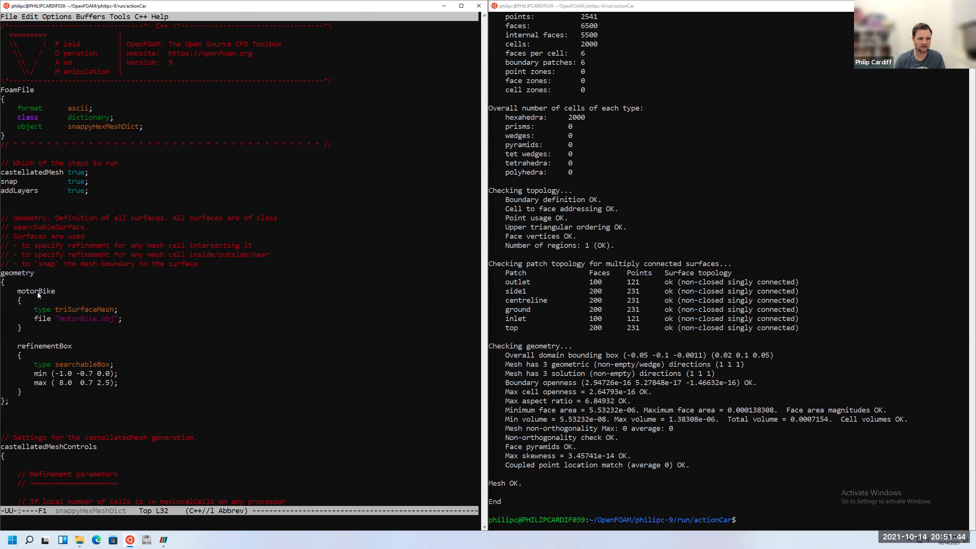
Rename the motorBike entry in the geometry section to ActionCar
{"action": "key", "text": "Up"}
{"action": "key", "text": "End"}
{"action": "key", "text": "BackSpace"}
{"action": "type", "text": "ActionCar"}
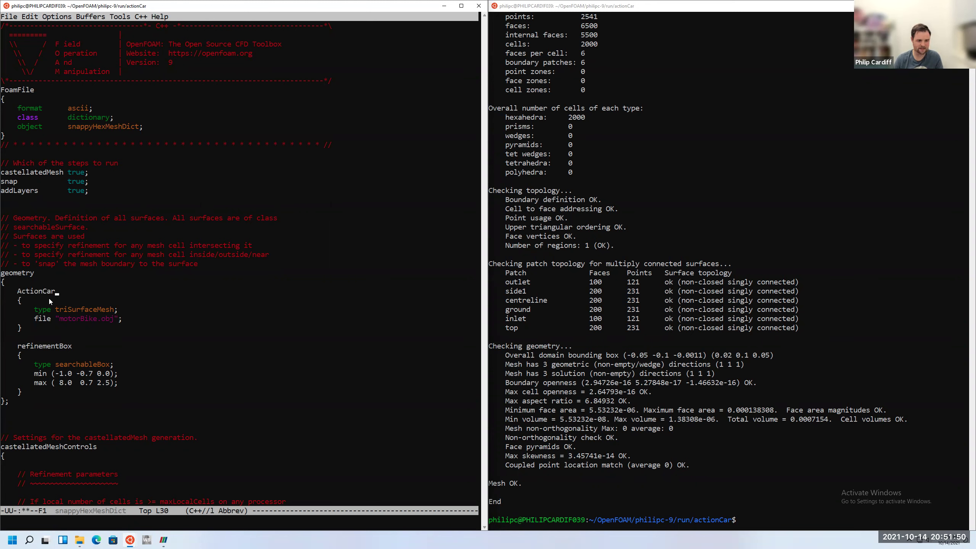
Replace the file name in the ActionCar geometry entry with "ActionCar.stl"
{"action": "key", "text": "Up"}
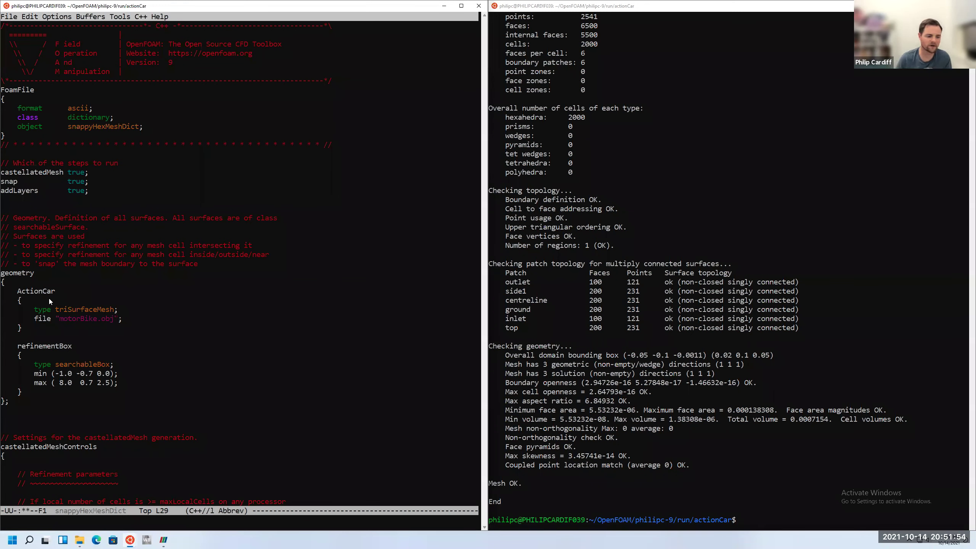
{"action": "key", "text": "Down"}
{"action": "key", "text": "Down"}
{"action": "key", "text": "Down"}
{"action": "key", "text": "Down"}
{"action": "key", "text": "Right"}
{"action": "key", "text": "Right"}
{"action": "key", "text": "Right"}
{"action": "key", "text": "Right"}
{"action": "key", "text": "Right"}
{"action": "key", "text": "Right"}
{"action": "key", "text": "Right"}
{"action": "key", "text": "Right"}
{"action": "key", "text": "Right"}
{"action": "key", "text": "Right"}
{"action": "key", "text": "Right"}
{"action": "key", "text": "Right"}
{"action": "key", "text": "Right"}
{"action": "key", "text": "Right"}
{"action": "key", "text": "Right"}
{"action": "key", "text": "Right"}
{"action": "key", "text": "Right"}
{"action": "key", "text": "Right"}
{"action": "key", "text": "Right"}
{"action": "key", "text": "Right"}
{"action": "key", "text": "Right"}
{"action": "key", "text": "Right"}
{"action": "key", "text": "Right"}
{"action": "key", "text": "Delete"}
{"action": "key", "text": "BackSpace"}
{"action": "key", "text": "BackSpace"}
{"action": "key", "text": "BackSpace"}
{"action": "key", "text": "BackSpace"}
{"action": "key", "text": "BackSpace"}
{"action": "key", "text": "BackSpace"}
{"action": "key", "text": "BackSpace"}
{"action": "key", "text": "BackSpace"}
{"action": "key", "text": "BackSpace"}
{"action": "key", "text": "BackSpace"}
{"action": "key", "text": "BackSpace"}
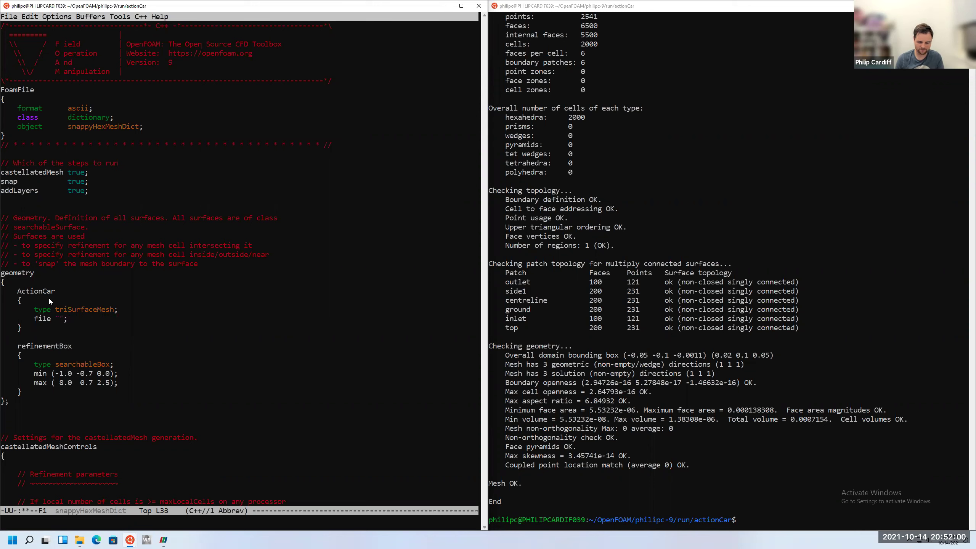
{"action": "type", "text": "ActionCar.stl"}
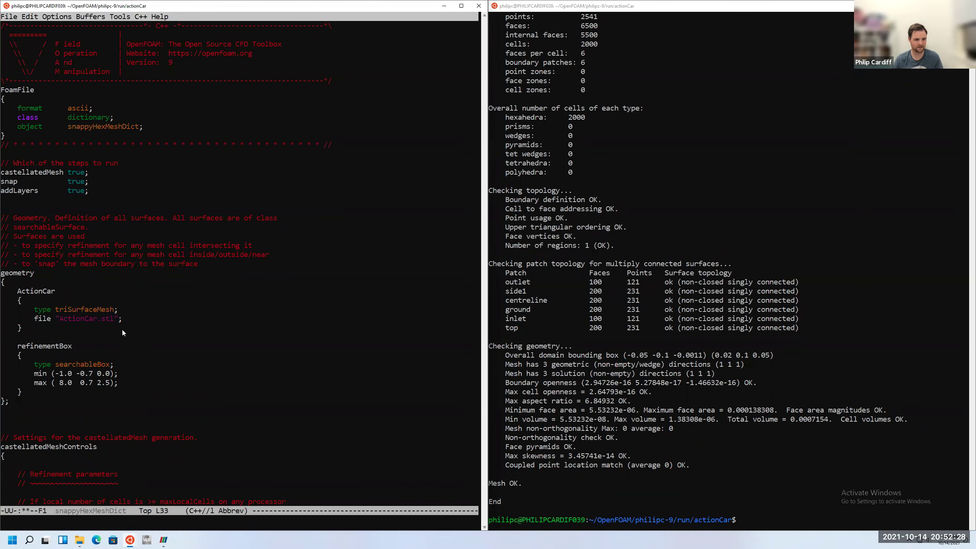
Switch to the Keynote presentation and show slide 9 with the snappyHexMeshDict geometry settings
{"action": "key", "text": "Down"}
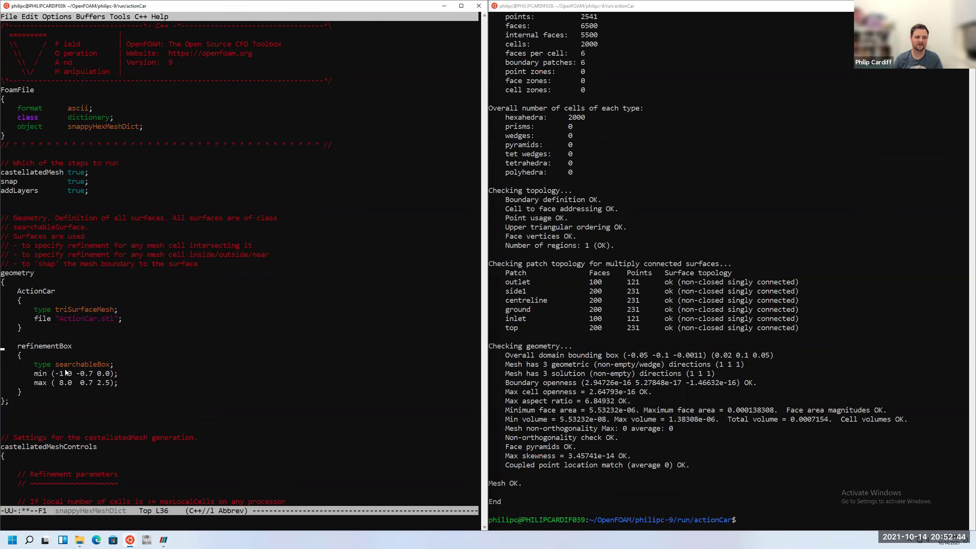
{"action": "key", "text": "ctrl+Left"}
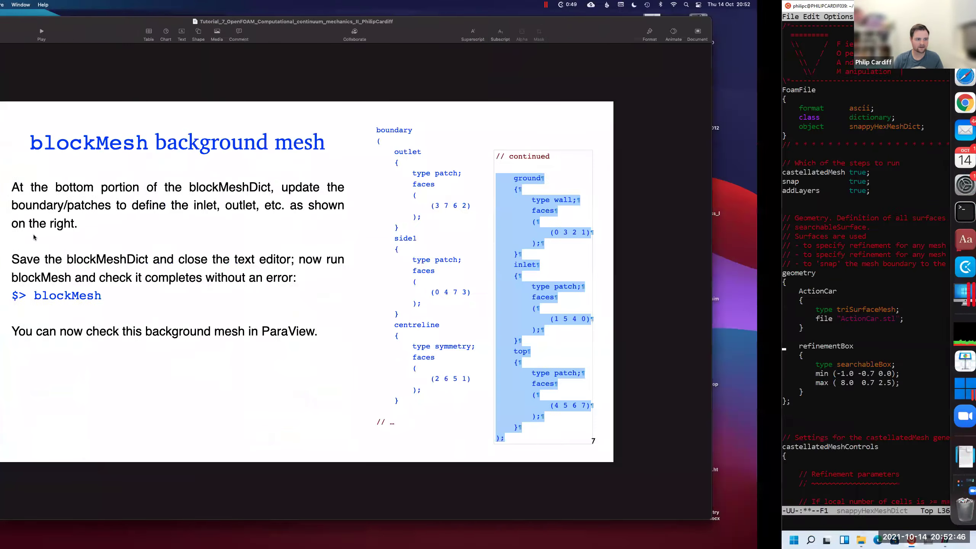
{"action": "left_click", "coordinate": [77, 207]}
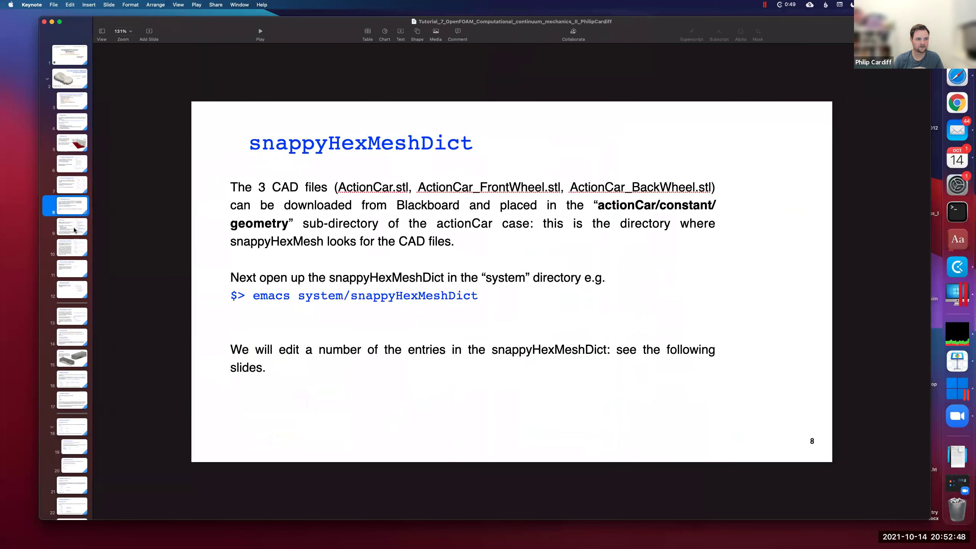
{"action": "left_click", "coordinate": [75, 229]}
{"action": "left_click", "coordinate": [802, 443]}
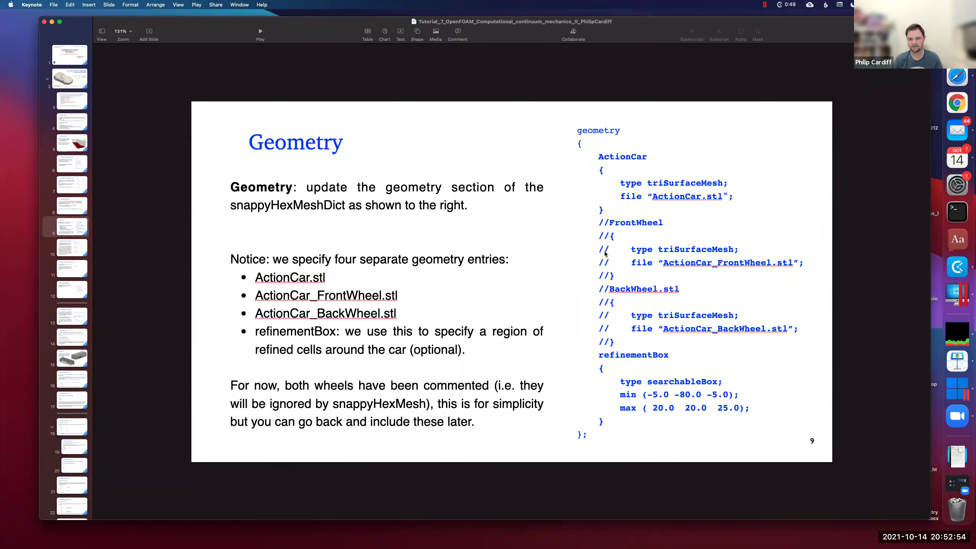
Copy the refinementBox lines min (-5.0 -80.0 -5.0) and max (20.0 20.0 25.0) from slide 9 and return to snappyHexMeshDict
{"action": "double_click", "coordinate": [655, 406]}
{"action": "left_click", "coordinate": [656, 406]}
{"action": "left_click_drag", "start_coordinate": [766, 411], "coordinate": [577, 391]}
{"action": "key", "text": "super+c"}
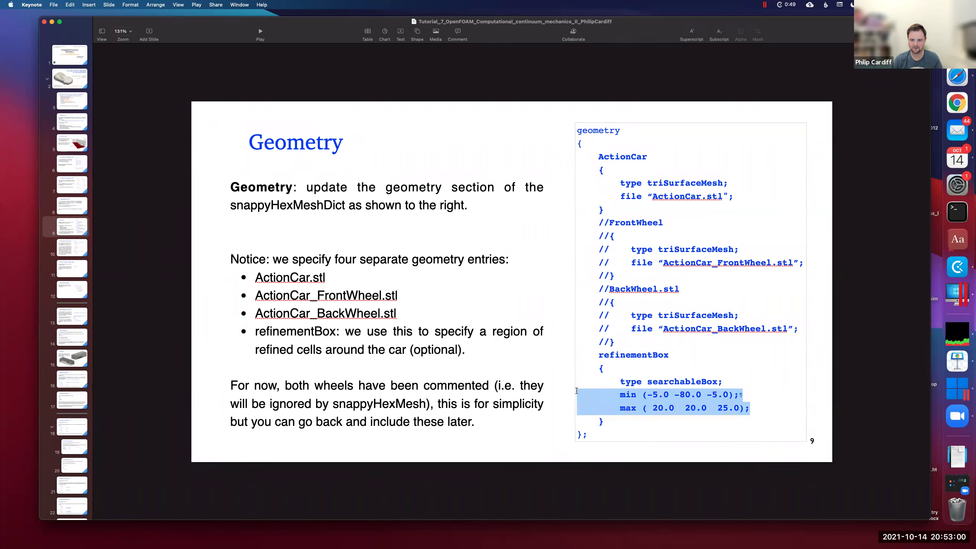
{"action": "key", "text": "ctrl+Right"}
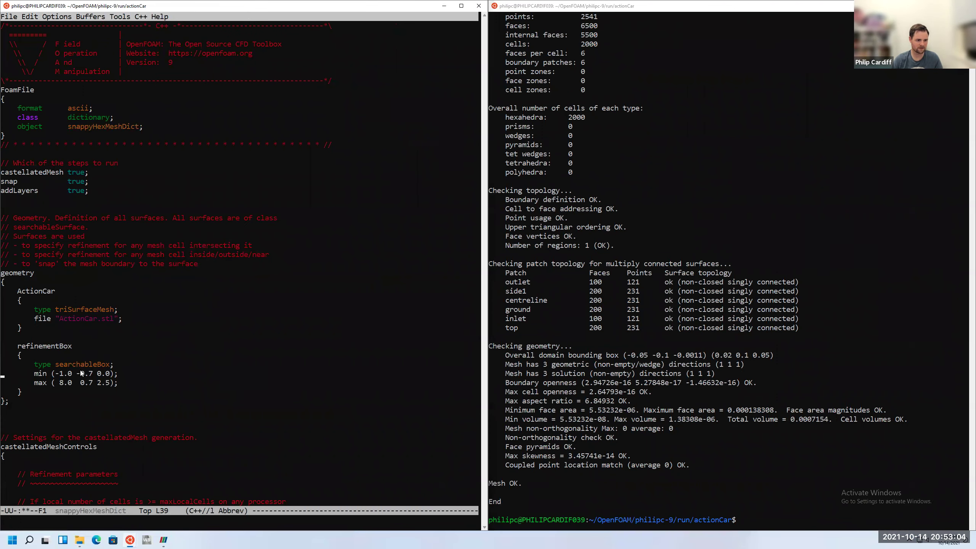
Replace the refinementBox min and max lines with the copied min (-5.0 -80.0 -5.0) and max (20.0 20.0 25.0), and save the file
{"action": "right_click", "coordinate": [276, 379]}
{"action": "key", "text": "Return"}
{"action": "key", "text": "ctrl+space"}
{"action": "key", "text": "Down"}
{"action": "key", "text": "Down"}
{"action": "key", "text": "ctrl+w"}
{"action": "key", "text": "ctrl+x"}
{"action": "key", "text": "ctrl+s"}
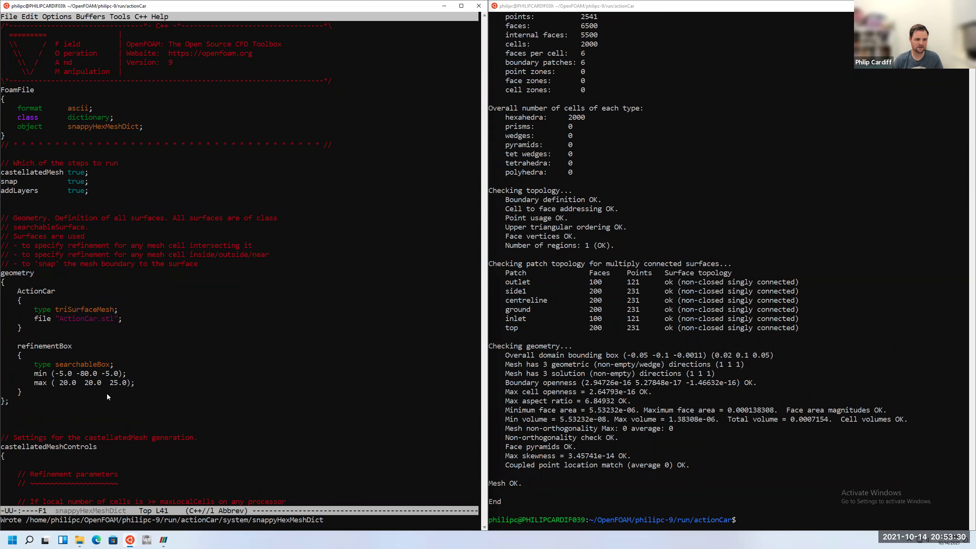
Review the castellatedMeshControls refinement parameters down to the features section with the motorBike.eMesh entry
{"action": "key", "text": "Down"}
{"action": "key", "text": "Down"}
{"action": "key", "text": "Down"}
{"action": "key", "text": "Down"}
{"action": "key", "text": "Down"}
{"action": "key", "text": "Down"}
{"action": "key", "text": "Down"}
{"action": "key", "text": "Down"}
{"action": "key", "text": "Down"}
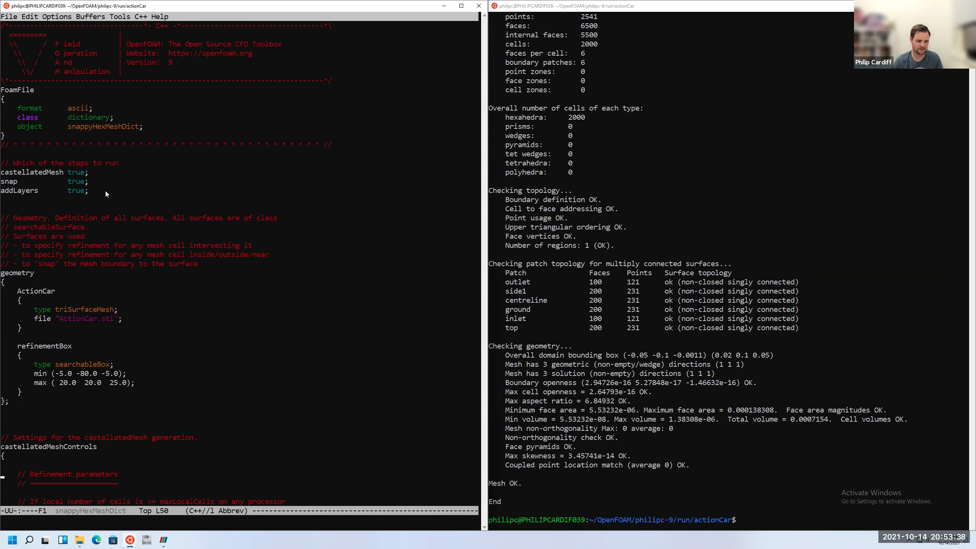
{"action": "key", "text": "Down"}
{"action": "key", "text": "Down"}
{"action": "key", "text": "Down"}
{"action": "key", "text": "Down"}
{"action": "key", "text": "Down"}
{"action": "key", "text": "Down"}
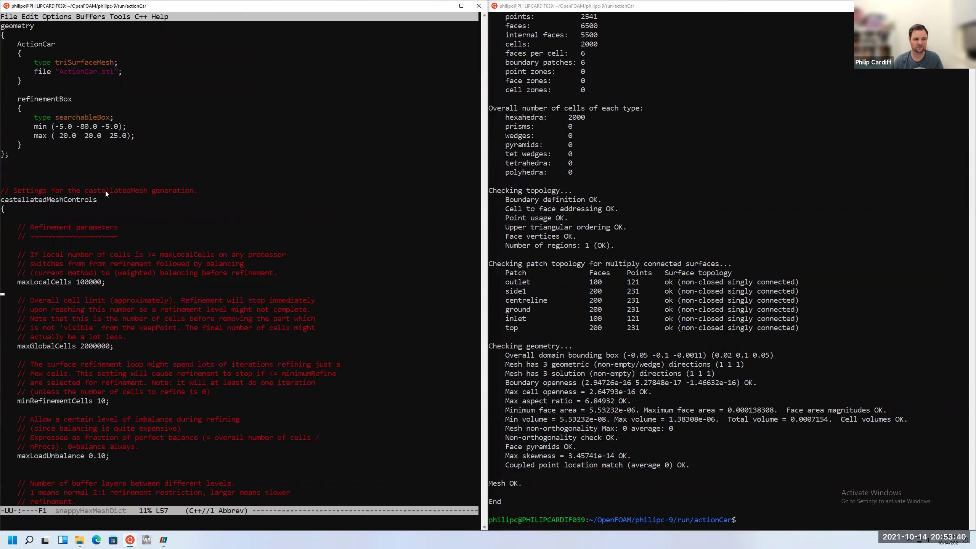
{"action": "key", "text": "Down"}
{"action": "key", "text": "Down"}
{"action": "key", "text": "Down"}
{"action": "key", "text": "Down"}
{"action": "key", "text": "Down"}
{"action": "key", "text": "Down"}
{"action": "key", "text": "Down"}
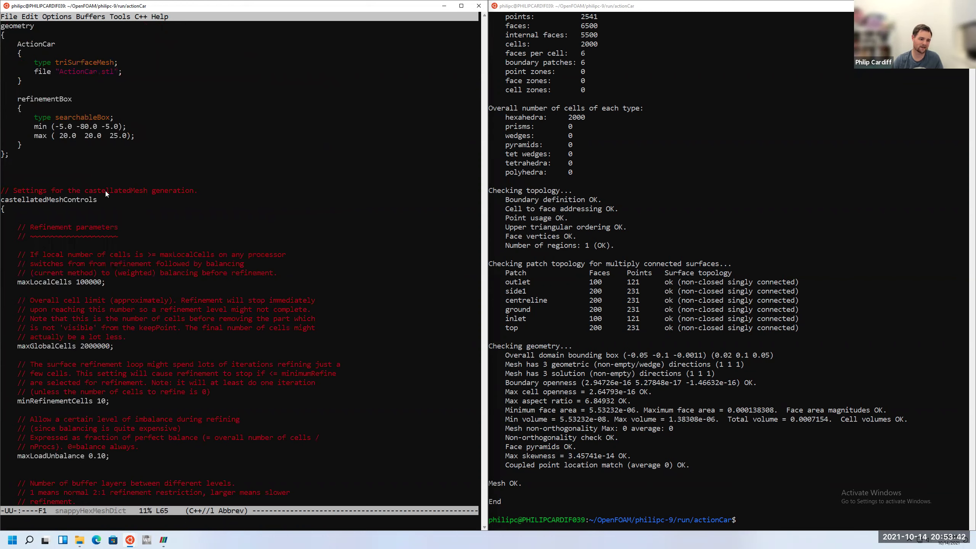
{"action": "key", "text": "Down"}
{"action": "key", "text": "Down"}
{"action": "key", "text": "Down"}
{"action": "key", "text": "Down"}
{"action": "key", "text": "Down"}
{"action": "key", "text": "Down"}
{"action": "key", "text": "Down"}
{"action": "key", "text": "Down"}
{"action": "key", "text": "Down"}
{"action": "key", "text": "Down"}
{"action": "key", "text": "Down"}
{"action": "key", "text": "Down"}
{"action": "key", "text": "Down"}
{"action": "key", "text": "Down"}
{"action": "key", "text": "Down"}
{"action": "key", "text": "Down"}
{"action": "key", "text": "Down"}
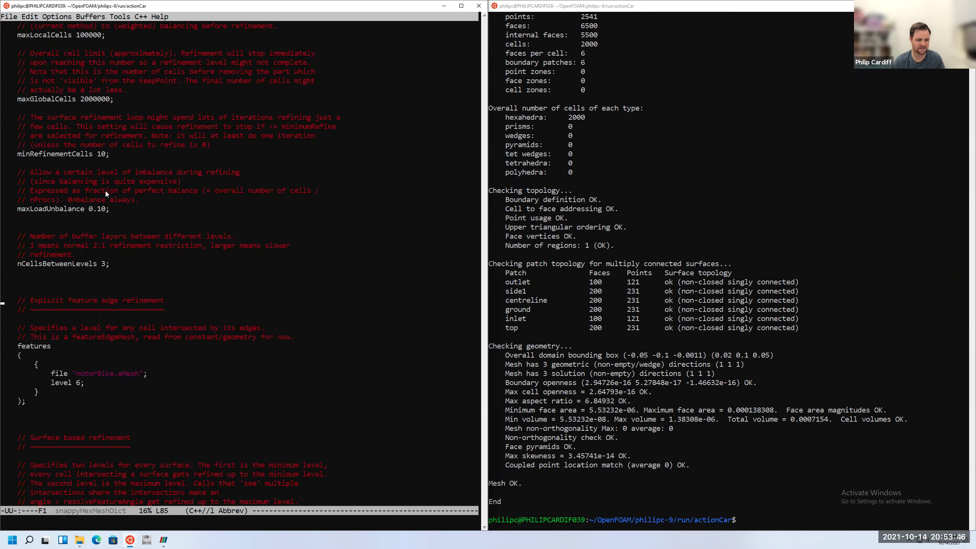
{"action": "key", "text": "Down"}
{"action": "key", "text": "Down"}
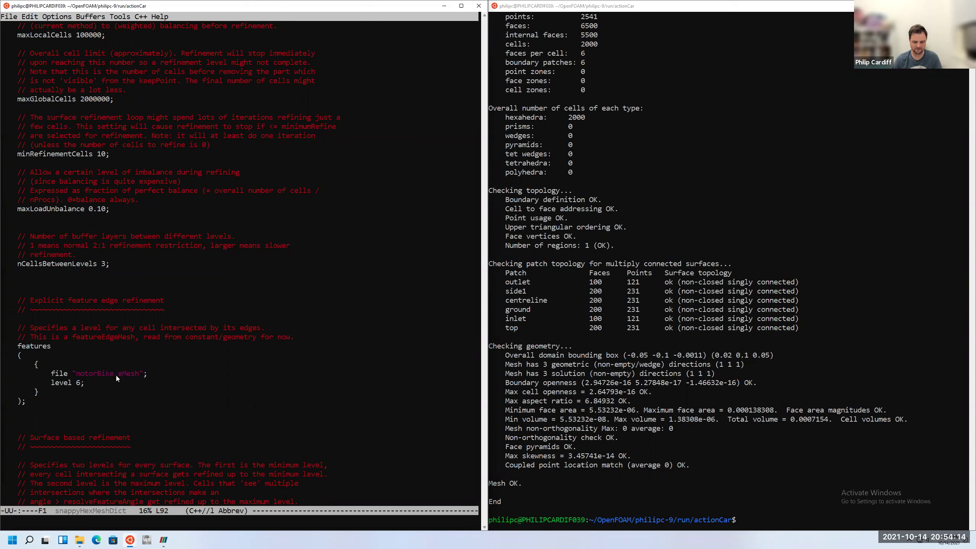
Comment out the whole motorBike.eMesh block inside the features section
{"action": "key", "text": "ctrl+space"}
{"action": "key", "text": "Down"}
{"action": "key", "text": "Down"}
{"action": "key", "text": "Down"}
{"action": "key", "text": "Down"}
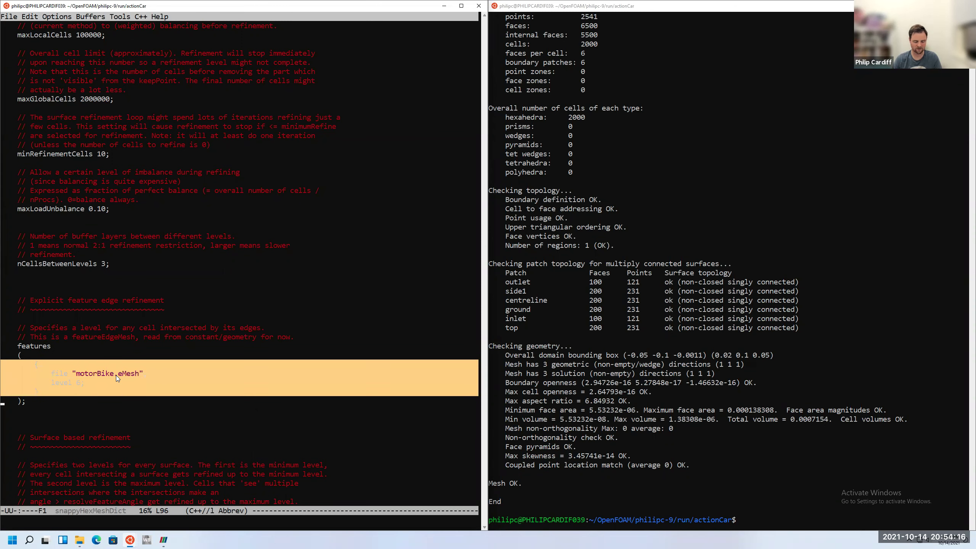
{"action": "key", "text": "Up"}
{"action": "key", "text": "Up"}
{"action": "key", "text": "Up"}
{"action": "key", "text": "Up"}
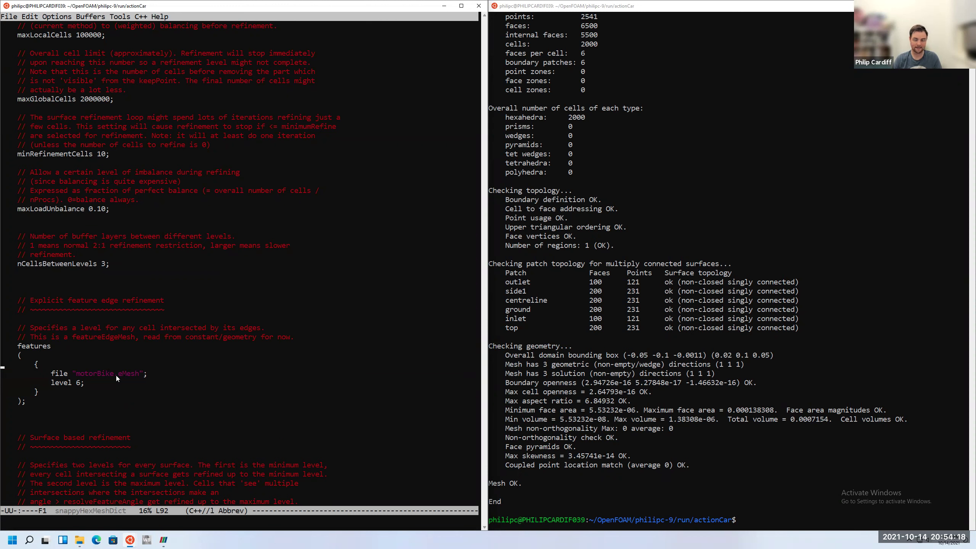
{"action": "key", "text": "ctrl+space"}
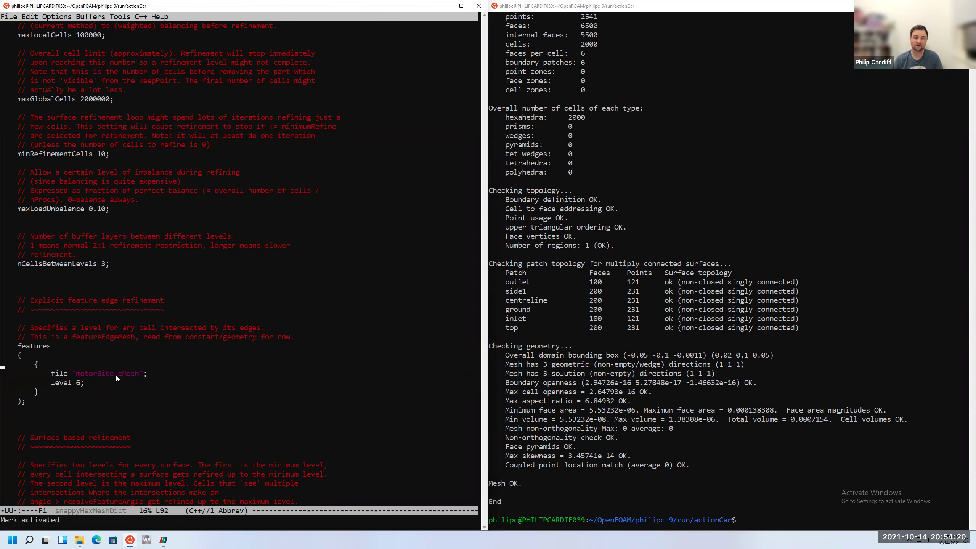
{"action": "key", "text": "ctrl+space"}
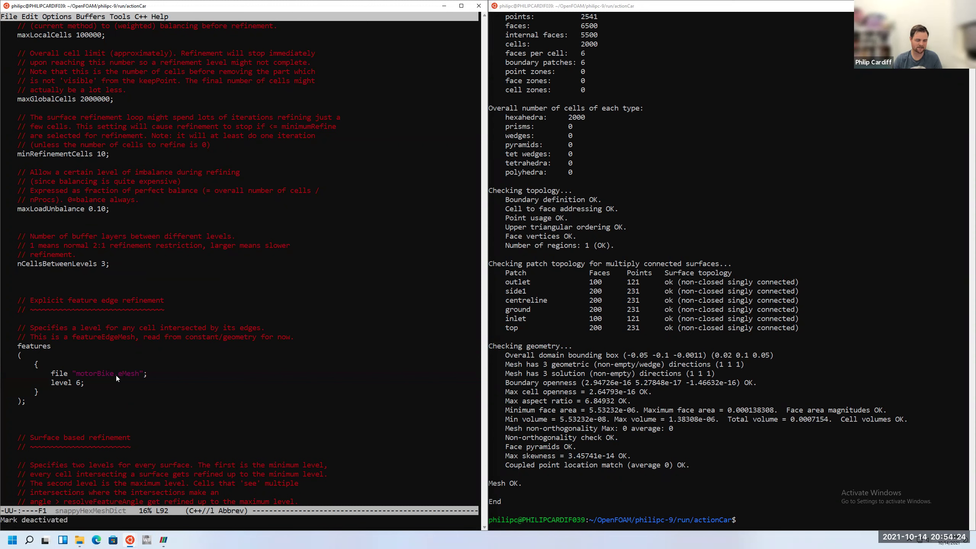
{"action": "key", "text": "ctrl+space"}
{"action": "key", "text": "Down"}
{"action": "key", "text": "Down"}
{"action": "key", "text": "Down"}
{"action": "key", "text": "Down"}
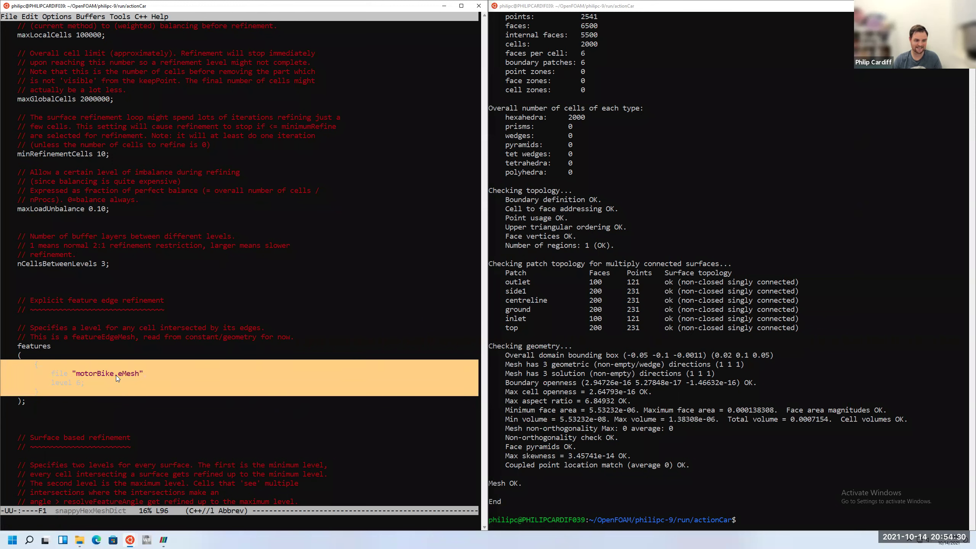
{"action": "key", "text": "alt+semicolon"}
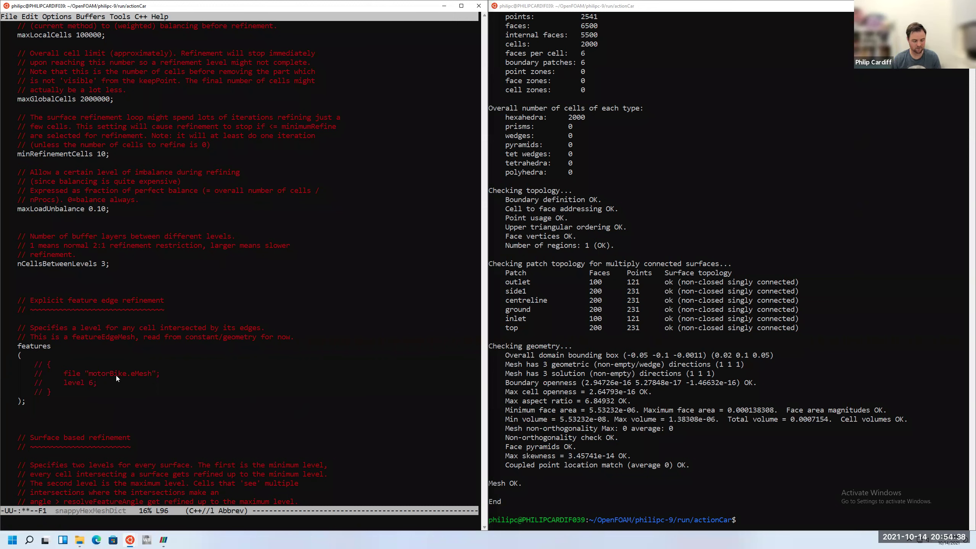
Restore the commented motorBike.eMesh block in the features section with the uncomment-region command
{"action": "key", "text": "ctrl+space"}
{"action": "key", "text": "Up"}
{"action": "key", "text": "Up"}
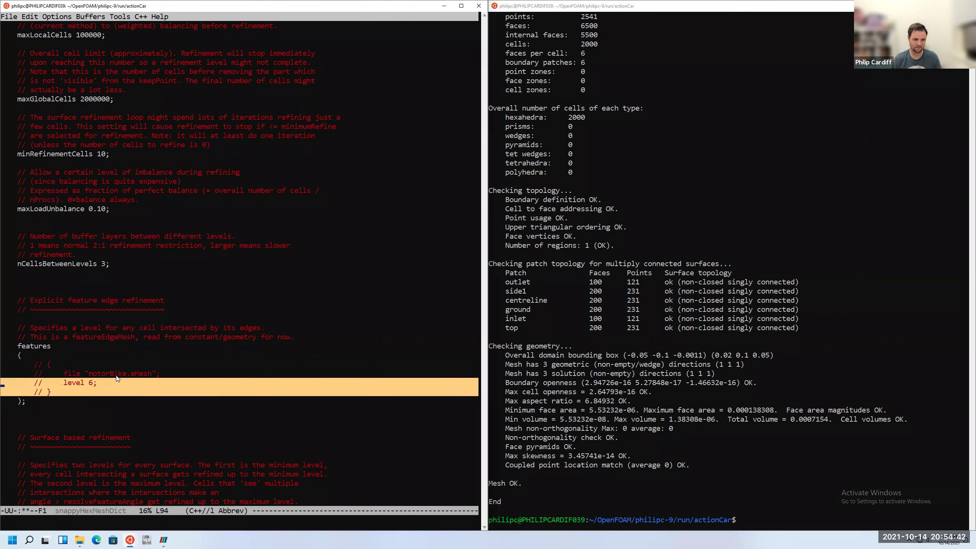
{"action": "key", "text": "Up"}
{"action": "key", "text": "Up"}
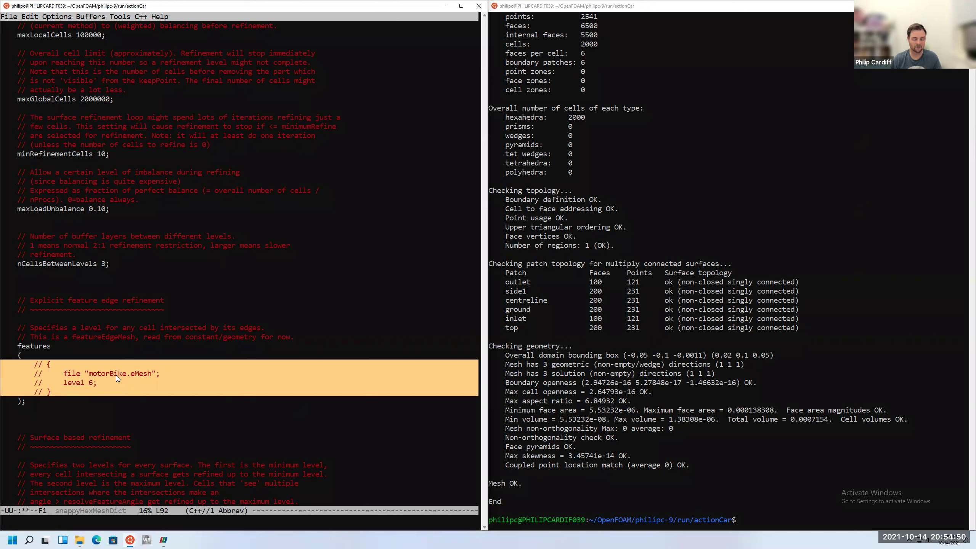
{"action": "key", "text": "alt+x"}
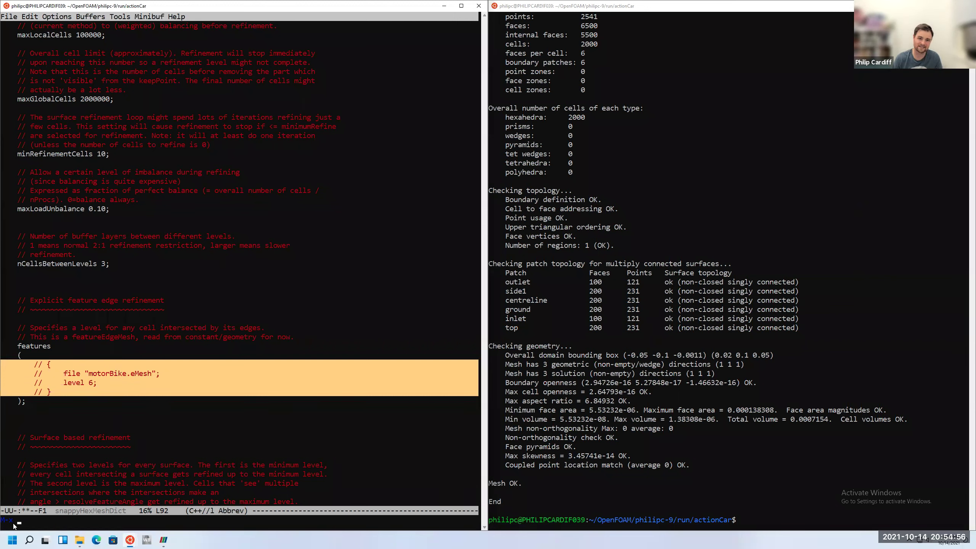
{"action": "type", "text": "uncomment-region"}
{"action": "key", "text": "Return"}
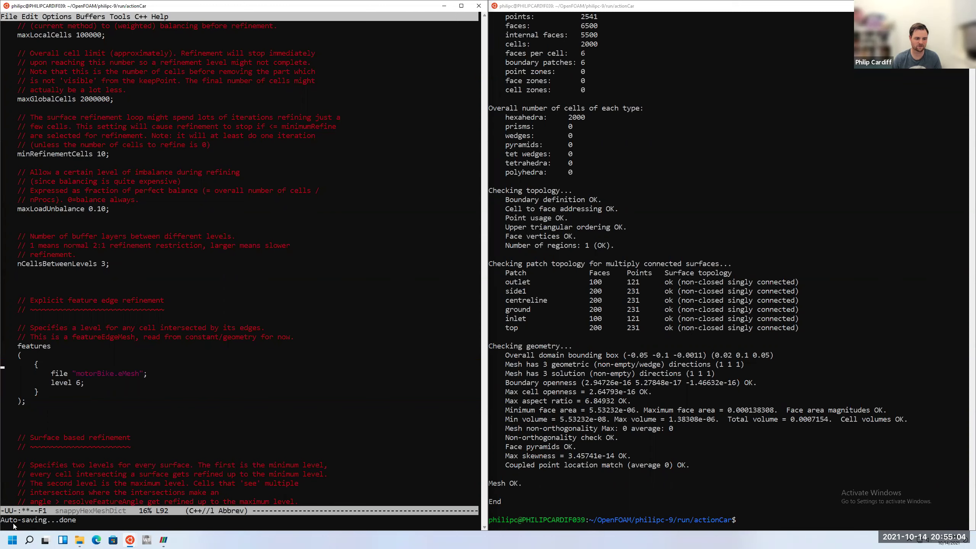
Comment out the restored four-line motorBike.eMesh block in the features section again and save the file
{"action": "key", "text": "ctrl+space"}
{"action": "key", "text": "Down"}
{"action": "key", "text": "Down"}
{"action": "key", "text": "Down"}
{"action": "key", "text": "Down"}
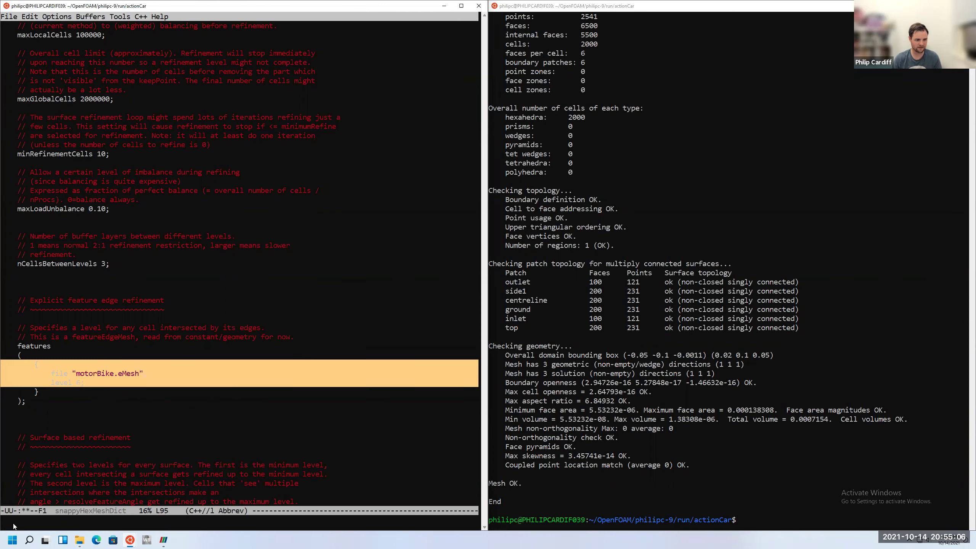
{"action": "key", "text": "alt+semicolon"}
{"action": "key", "text": "ctrl+x"}
{"action": "key", "text": "ctrl+s"}
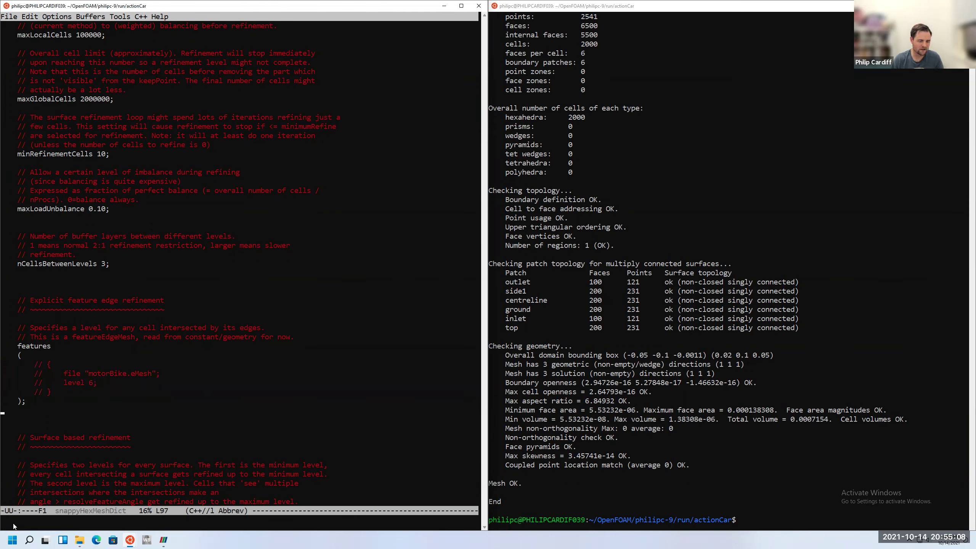
Rename the motorBike entry in refinementSurfaces to ActionCar, set its level to (2 3) and save the file
{"action": "key", "text": "Down"}
{"action": "key", "text": "Down"}
{"action": "key", "text": "Down"}
{"action": "key", "text": "Down"}
{"action": "key", "text": "Down"}
{"action": "key", "text": "Down"}
{"action": "key", "text": "Down"}
{"action": "key", "text": "Down"}
{"action": "key", "text": "Down"}
{"action": "key", "text": "Down"}
{"action": "key", "text": "Down"}
{"action": "key", "text": "Down"}
{"action": "key", "text": "Down"}
{"action": "key", "text": "Down"}
{"action": "key", "text": "Down"}
{"action": "key", "text": "Down"}
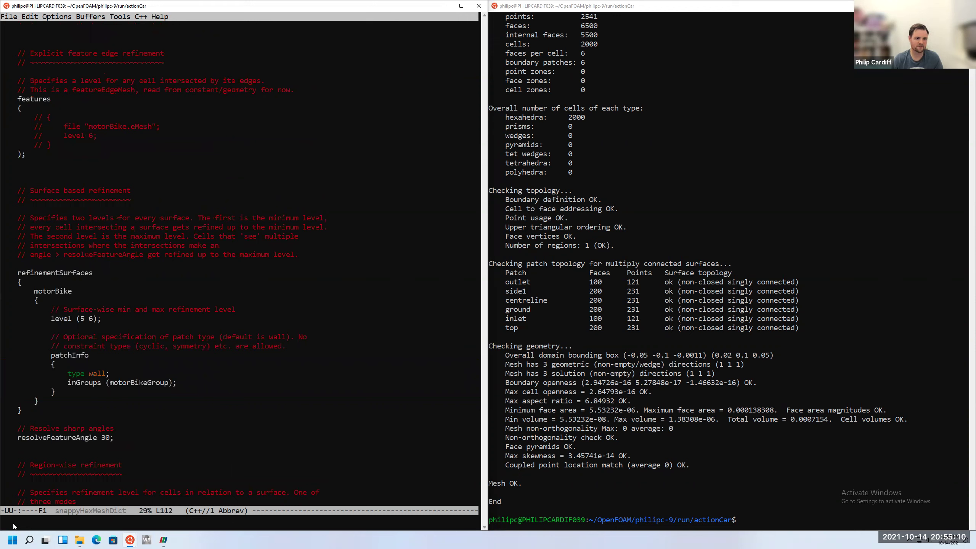
{"action": "key", "text": "ctrl+k"}
{"action": "type", "text": "ActionCar"}
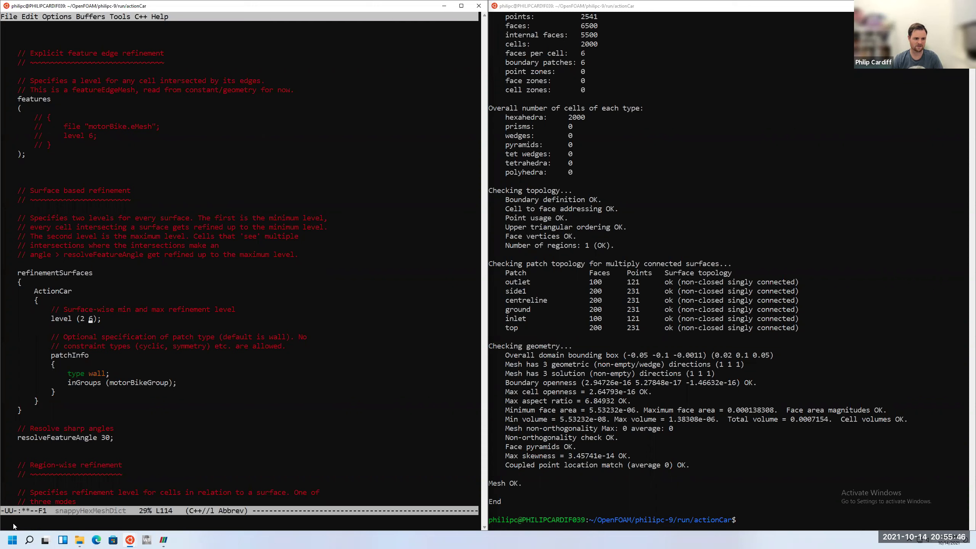
{"action": "key", "text": "ctrl+x"}
{"action": "key", "text": "ctrl+s"}
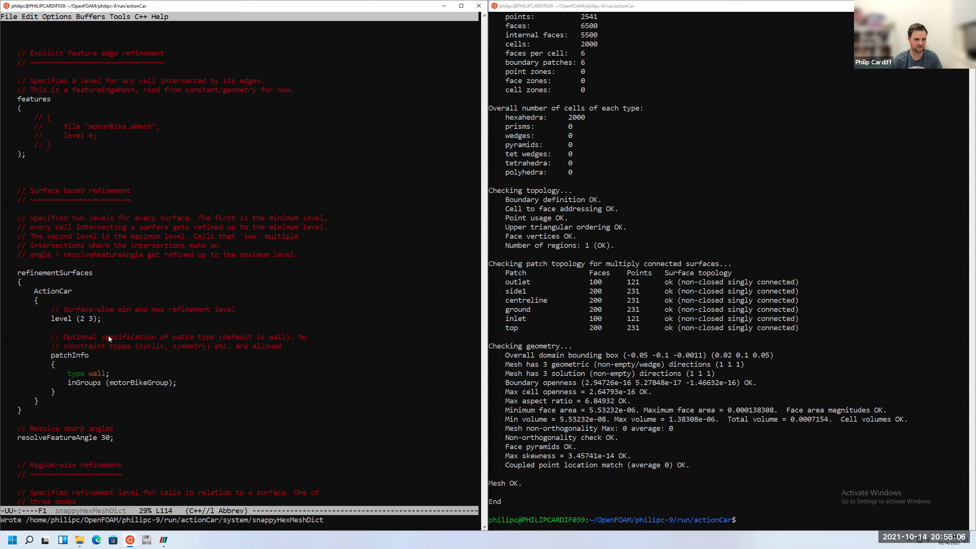
Comment out the inGroups (motorBikeGroup) line in the ActionCar patchInfo block and save the file
{"action": "key", "text": "Down"}
{"action": "key", "text": "Down"}
{"action": "key", "text": "Down"}
{"action": "key", "text": "Down"}
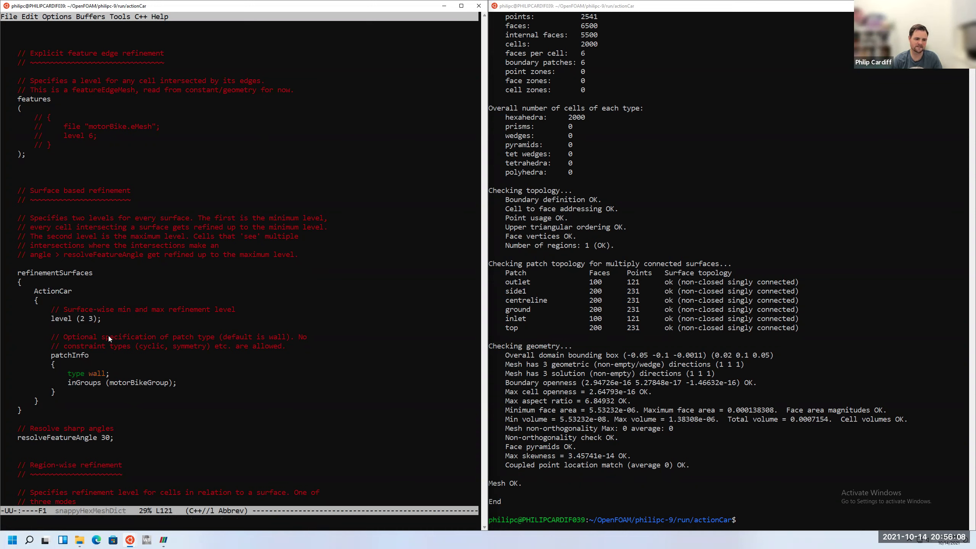
{"action": "key", "text": "Right"}
{"action": "key", "text": "Right"}
{"action": "type", "text": "//"}
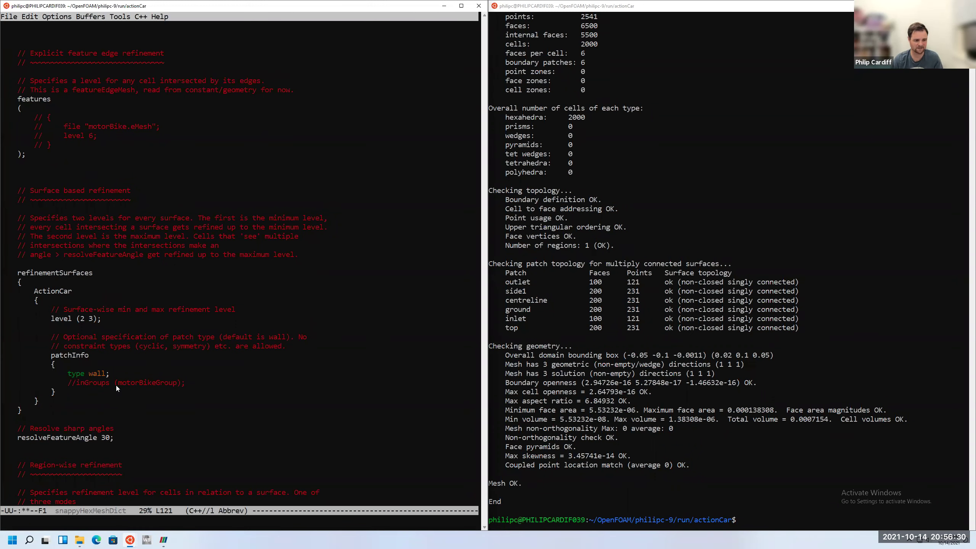
{"action": "key", "text": "ctrl+x"}
{"action": "key", "text": "ctrl+s"}
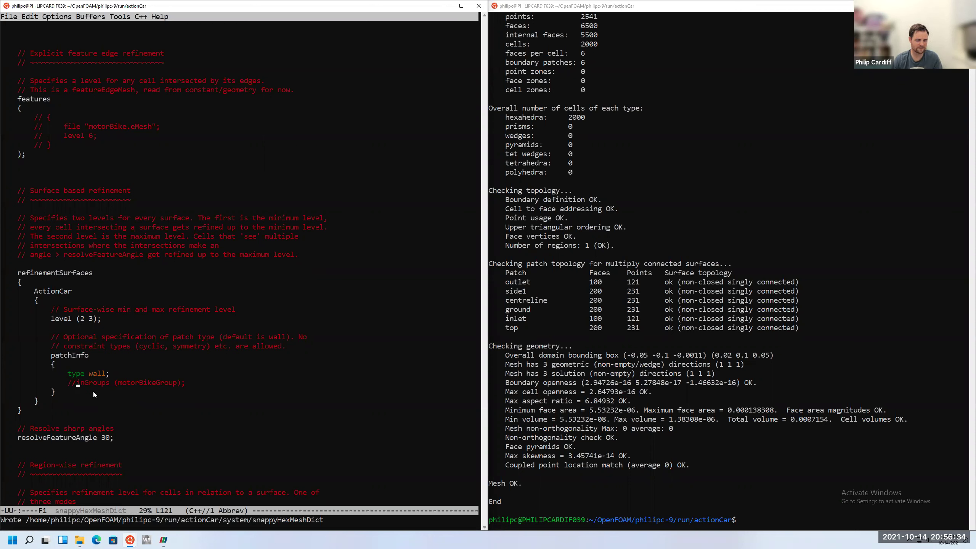
Set the refinementBox level in refinementRegions to 2 and save the file
{"action": "left_click", "coordinate": [93, 391]}
{"action": "key", "text": "Down"}
{"action": "key", "text": "Down"}
{"action": "key", "text": "Down"}
{"action": "key", "text": "Down"}
{"action": "key", "text": "Down"}
{"action": "key", "text": "Down"}
{"action": "key", "text": "Down"}
{"action": "key", "text": "Down"}
{"action": "key", "text": "Down"}
{"action": "key", "text": "Down"}
{"action": "key", "text": "Down"}
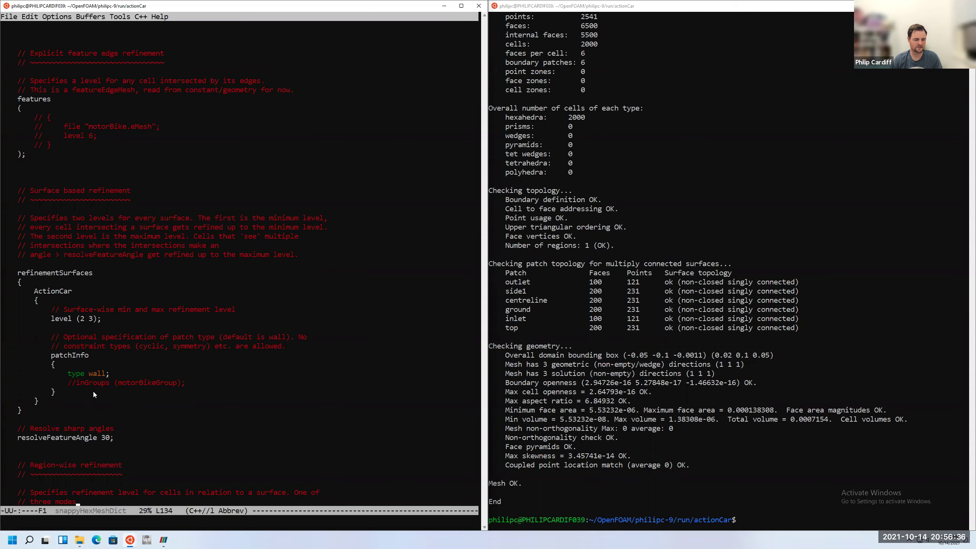
{"action": "key", "text": "Down"}
{"action": "key", "text": "Down"}
{"action": "key", "text": "Down"}
{"action": "key", "text": "Down"}
{"action": "key", "text": "Down"}
{"action": "key", "text": "Down"}
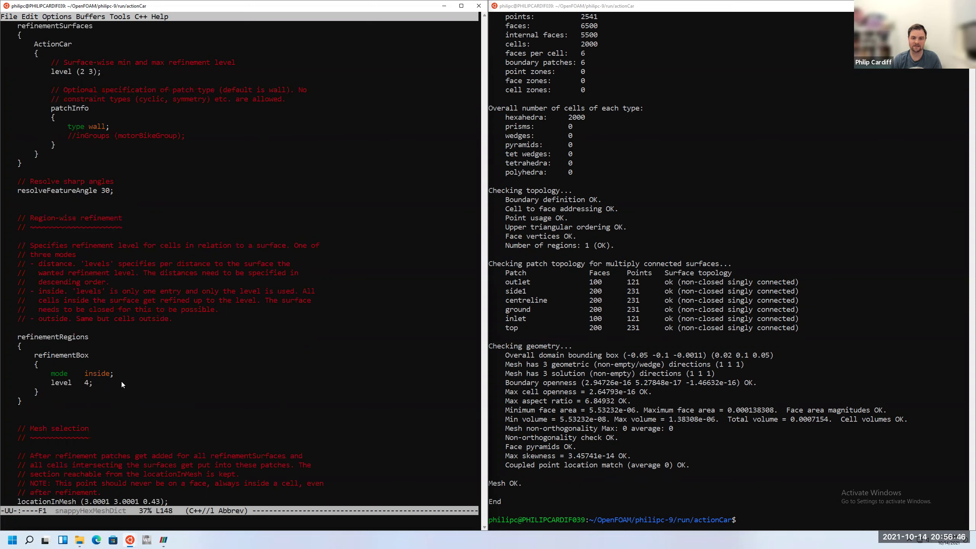
{"action": "key", "text": "BackSpace"}
{"action": "type", "text": "2"}
{"action": "key", "text": "ctrl+x"}
{"action": "key", "text": "ctrl+s"}
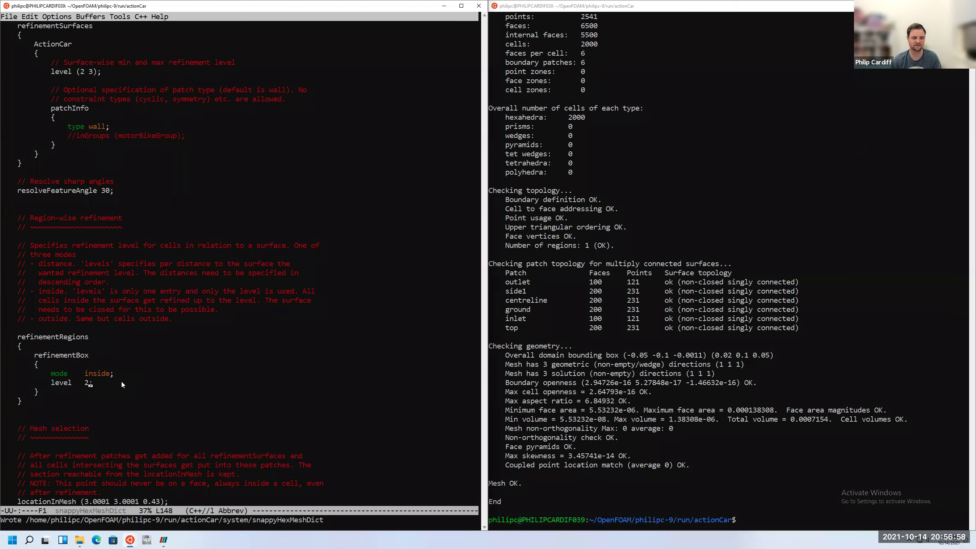
{"action": "key", "text": "ctrl+x"}
{"action": "key", "text": "ctrl+s"}
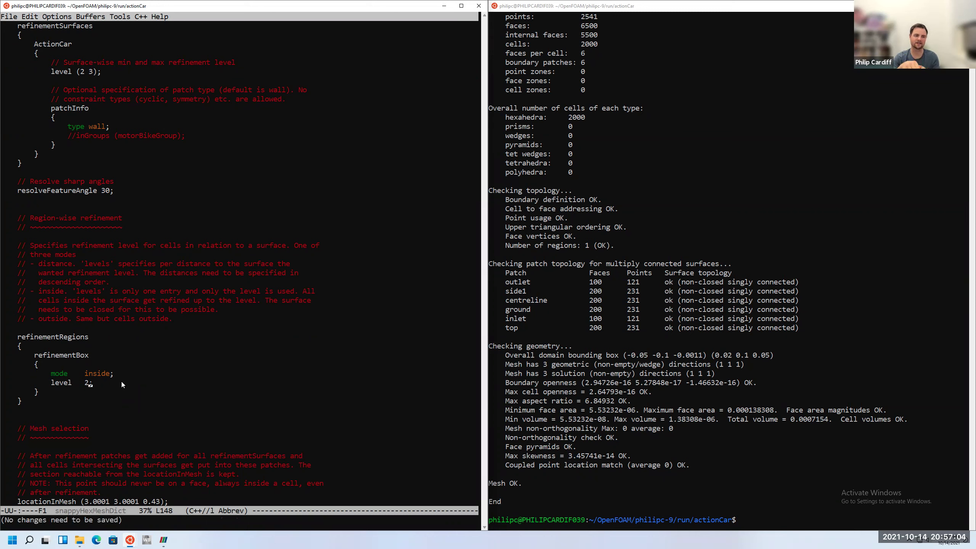
Review the mesh selection section and place the cursor on the locationInMesh line
{"action": "key", "text": "Down"}
{"action": "key", "text": "Down"}
{"action": "key", "text": "Home"}
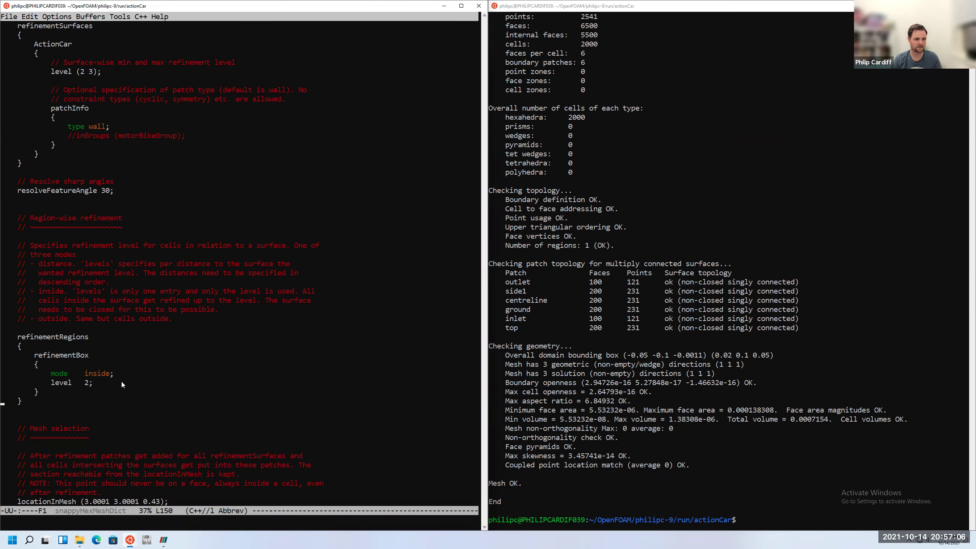
{"action": "key", "text": "Down"}
{"action": "key", "text": "Down"}
{"action": "key", "text": "Down"}
{"action": "key", "text": "Down"}
{"action": "key", "text": "Down"}
{"action": "key", "text": "Down"}
{"action": "key", "text": "Down"}
{"action": "key", "text": "Down"}
{"action": "key", "text": "Down"}
{"action": "key", "text": "Down"}
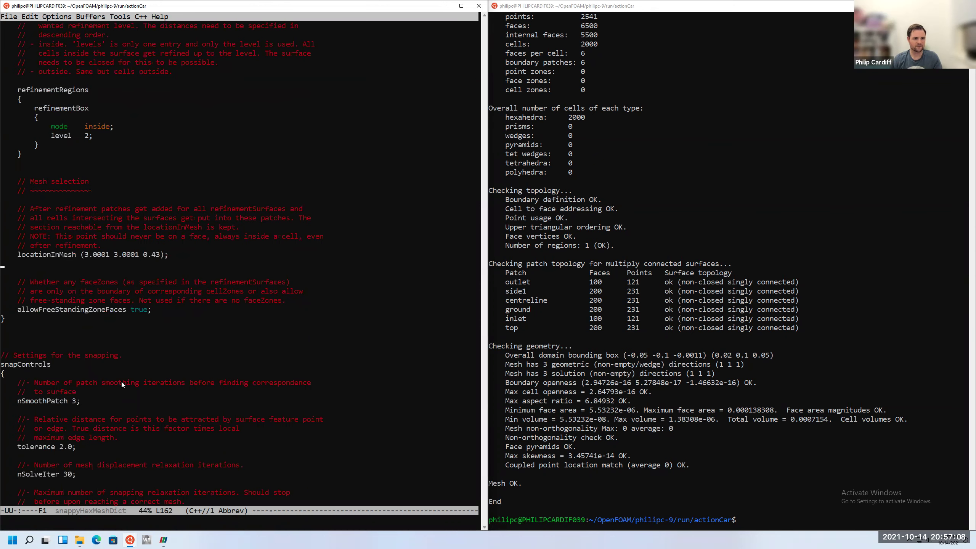
{"action": "key", "text": "ctrl+x"}
{"action": "key", "text": "ctrl+s"}
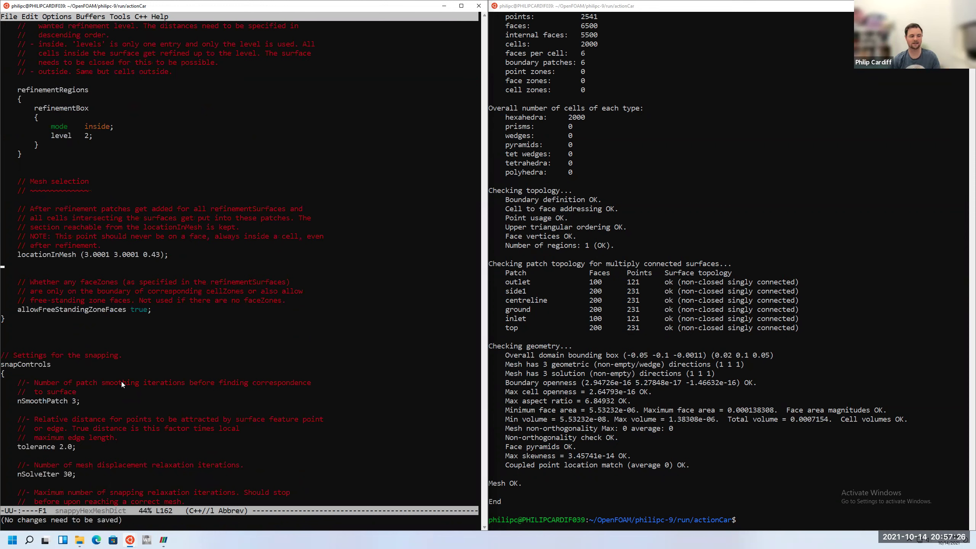
{"action": "key", "text": "Up"}
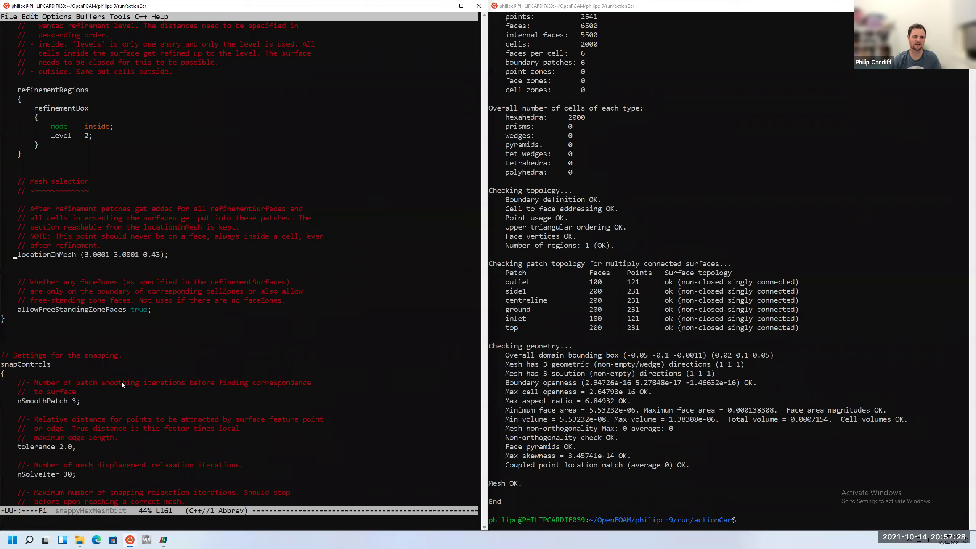
Switch to the Keynote slides and copy the locationInMesh (-0.001 0.004 0.001); line from the "locationInMesh and layers" slide
{"action": "key", "text": "ctrl+Left"}
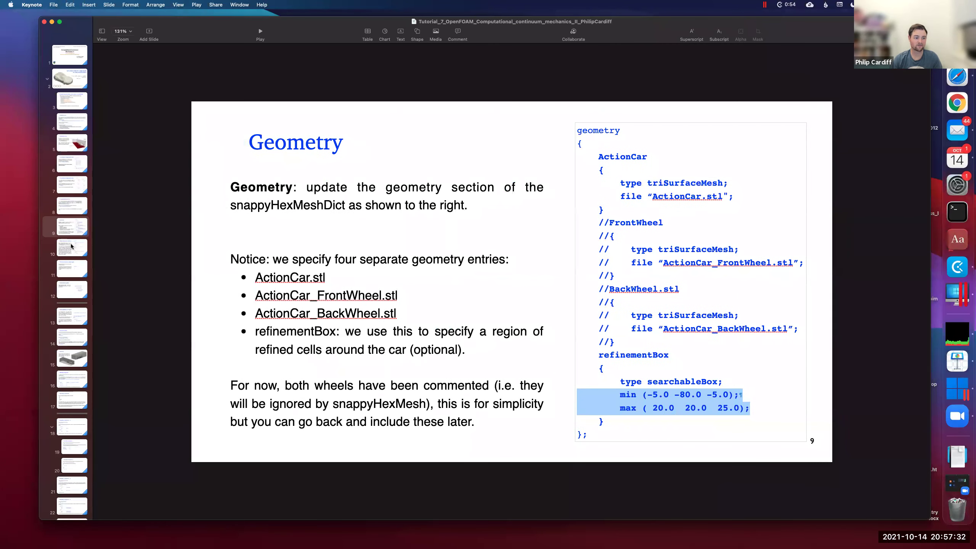
{"action": "left_click", "coordinate": [71, 245]}
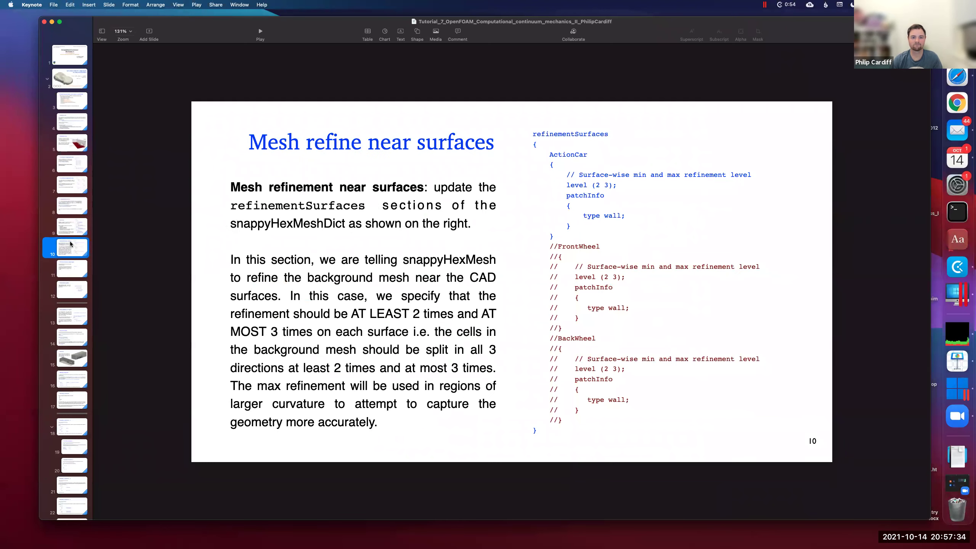
{"action": "key", "text": "Down"}
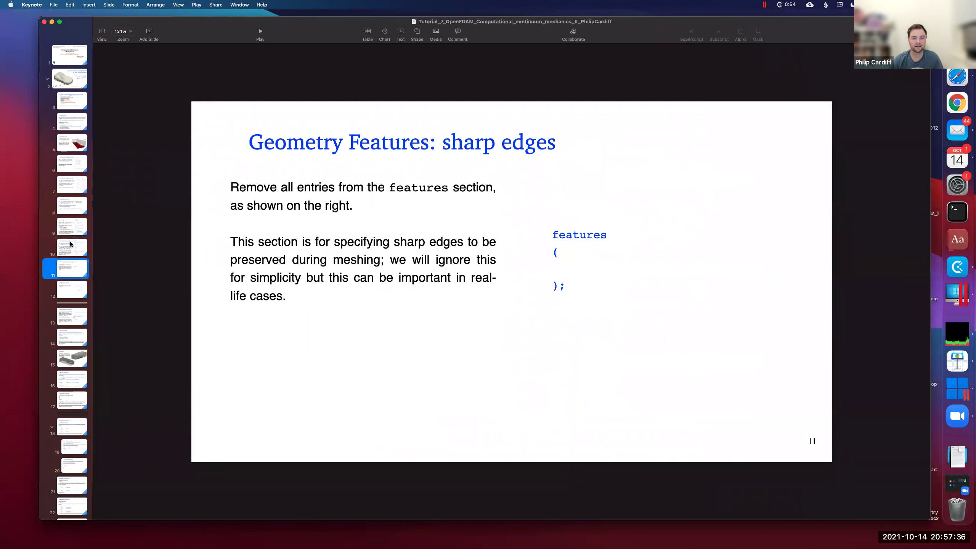
{"action": "key", "text": "Down"}
{"action": "key", "text": "Down"}
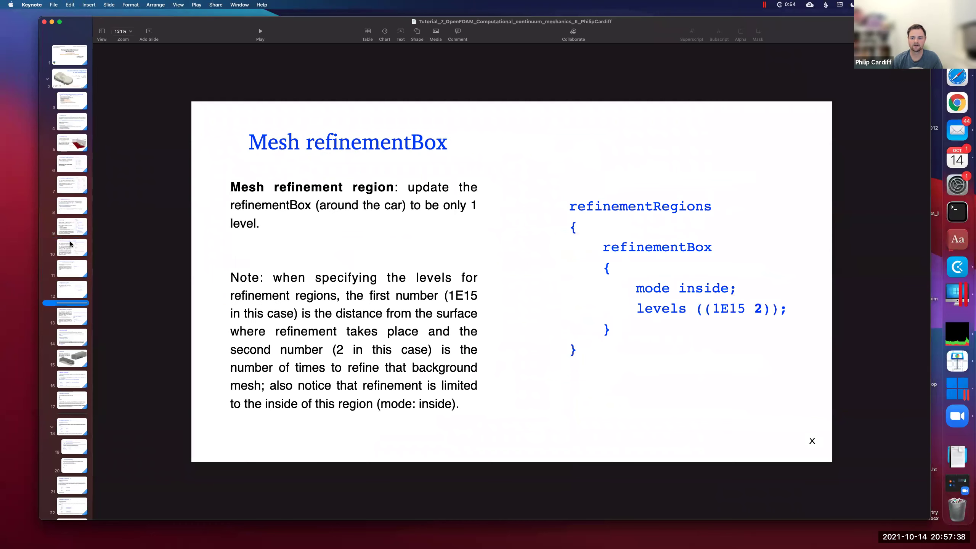
{"action": "key", "text": "Down"}
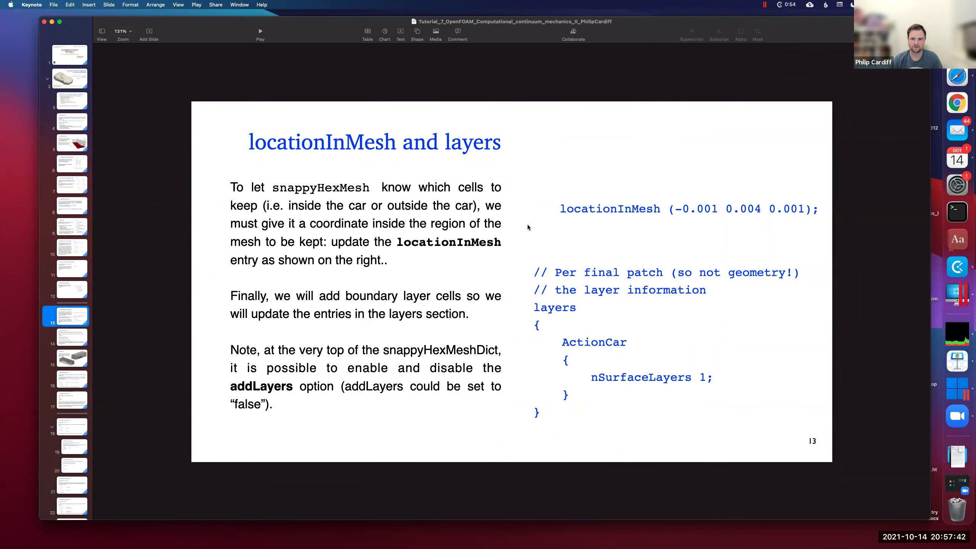
{"action": "left_click", "coordinate": [661, 208]}
{"action": "double_click", "coordinate": [574, 210]}
{"action": "left_click", "coordinate": [562, 209]}
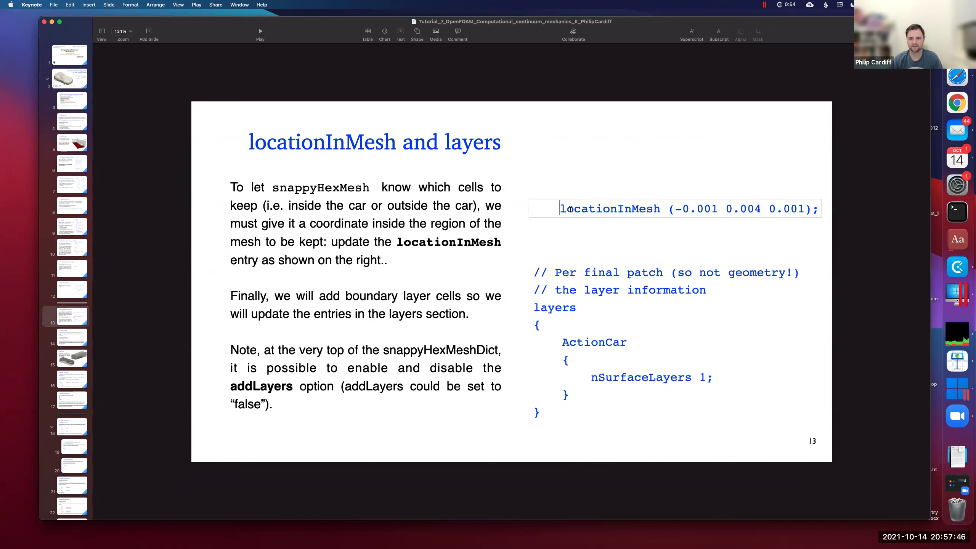
{"action": "left_click_drag", "start_coordinate": [561, 209], "coordinate": [819, 211]}
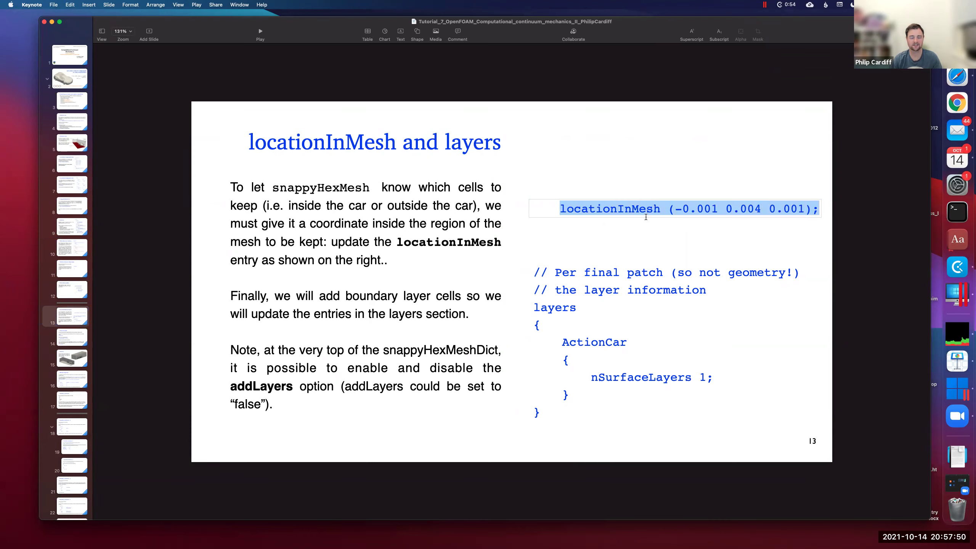
Back in the snappyHexMeshDict editor, replace the locationInMesh line with locationInMesh (-0.001 0.004 0.001); and save the file
{"action": "key", "text": "super+Tab"}
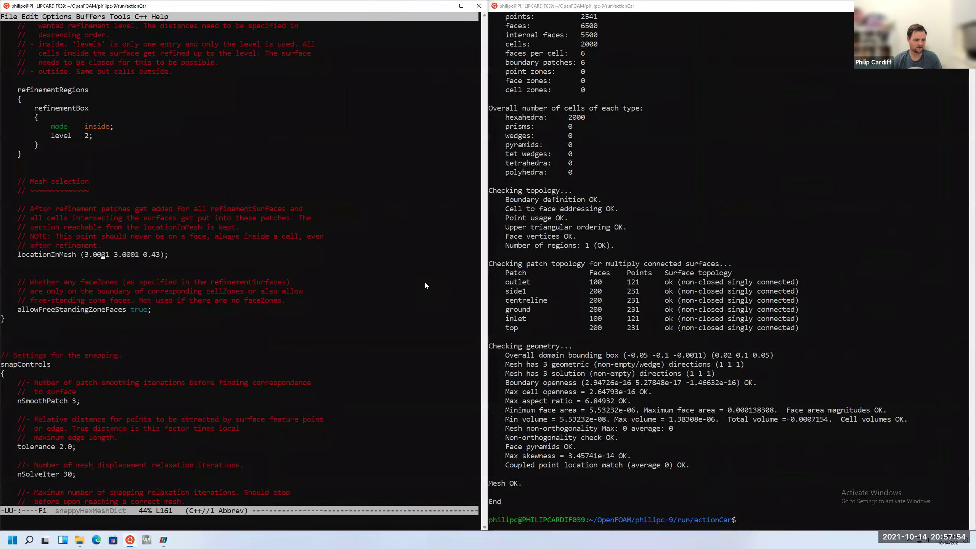
{"action": "key", "text": "ctrl+y"}
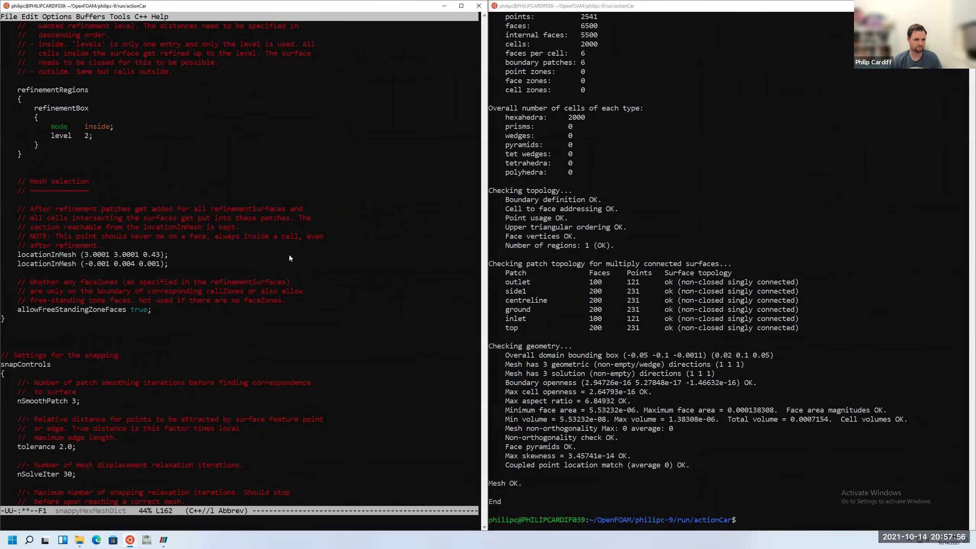
{"action": "key", "text": "ctrl+space"}
{"action": "key", "text": "Up"}
{"action": "key", "text": "ctrl+w"}
{"action": "key", "text": "ctrl+x"}
{"action": "key", "text": "ctrl+s"}
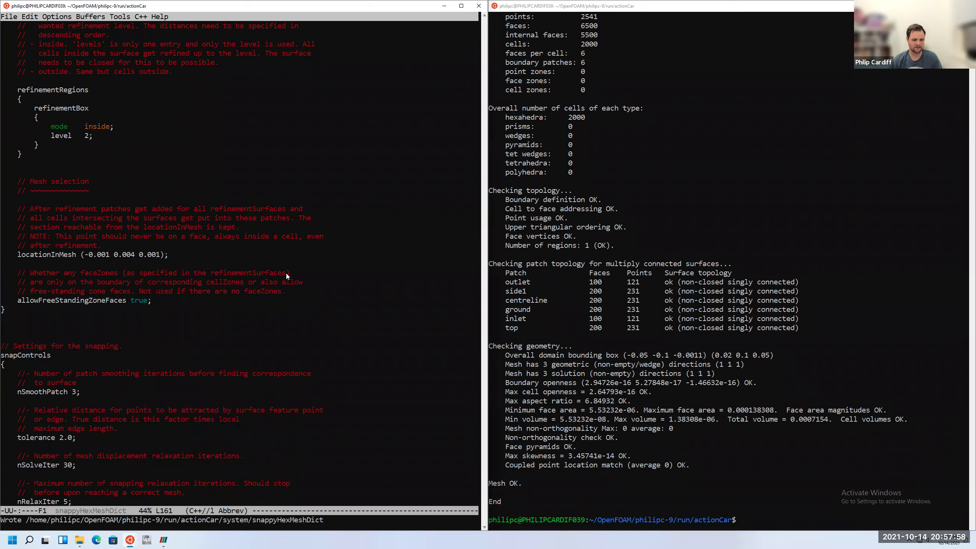
Switch to ParaView and add a Sphere source by searching the sources for "sphere"
{"action": "mouse_move", "coordinate": [165, 540]}
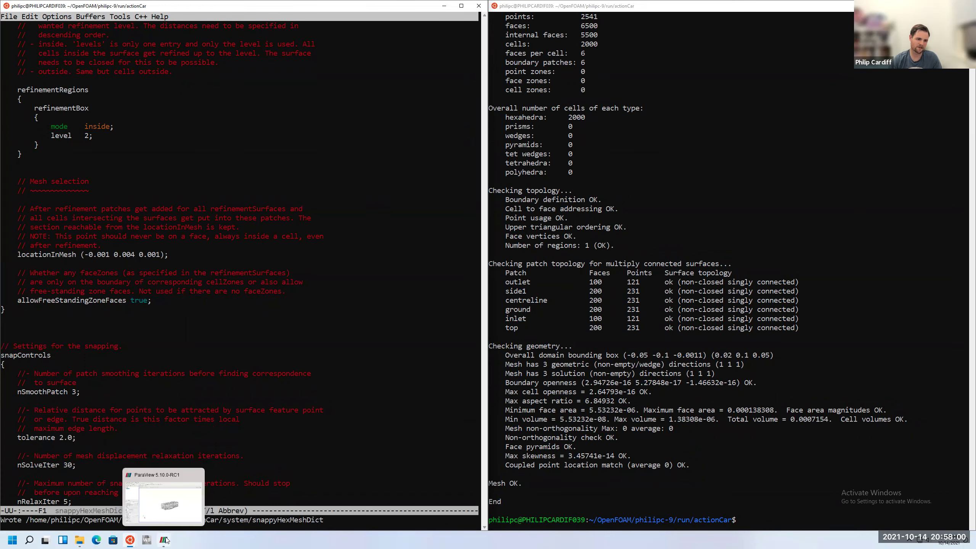
{"action": "left_click", "coordinate": [166, 540]}
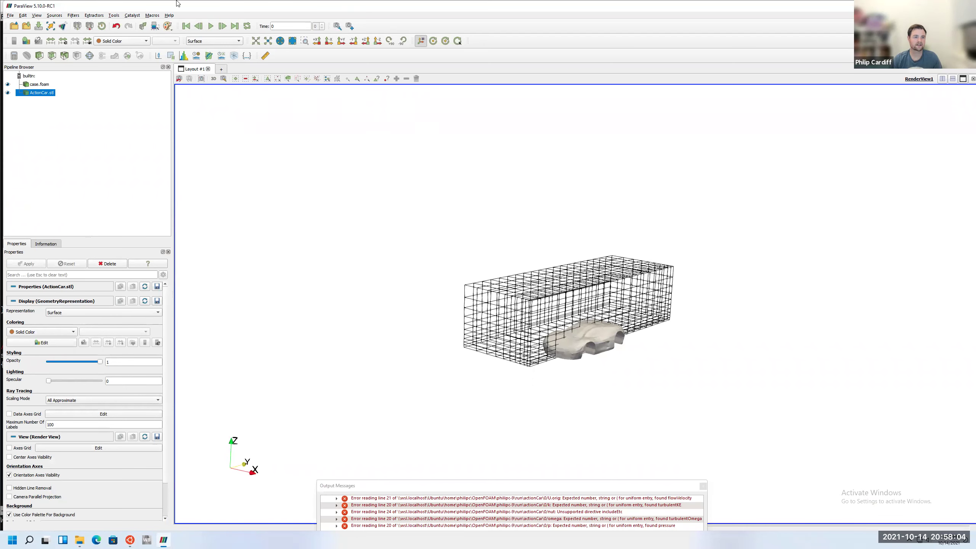
{"action": "left_click", "coordinate": [54, 16]}
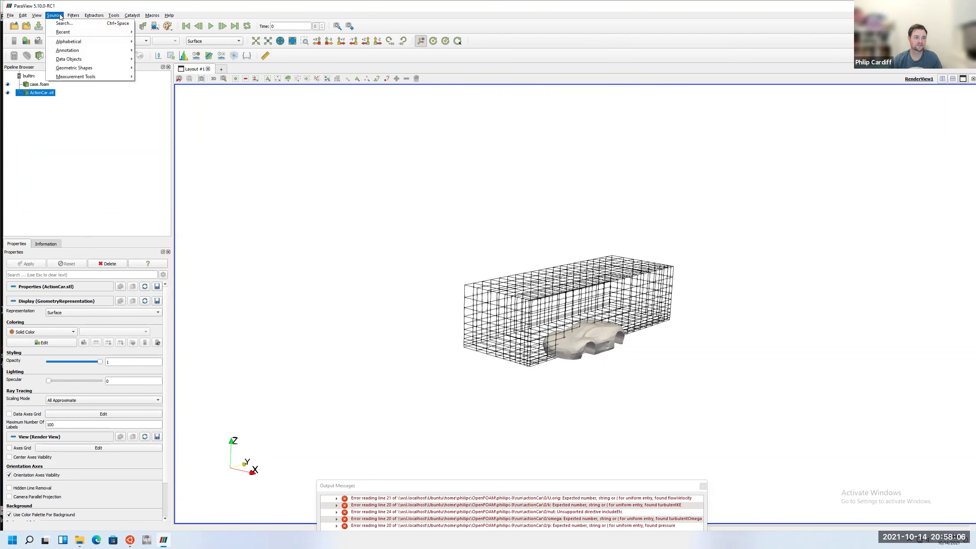
{"action": "left_click", "coordinate": [63, 24]}
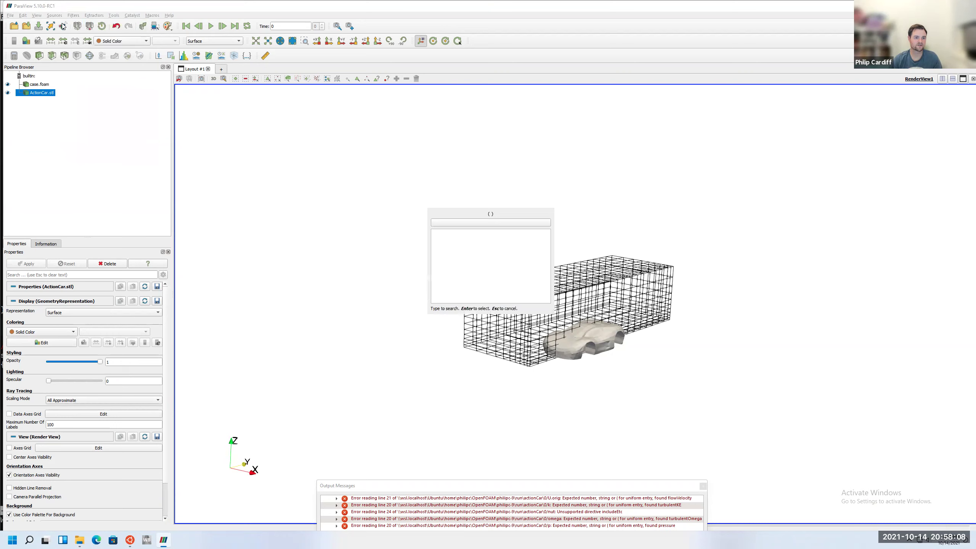
{"action": "type", "text": "sphere"}
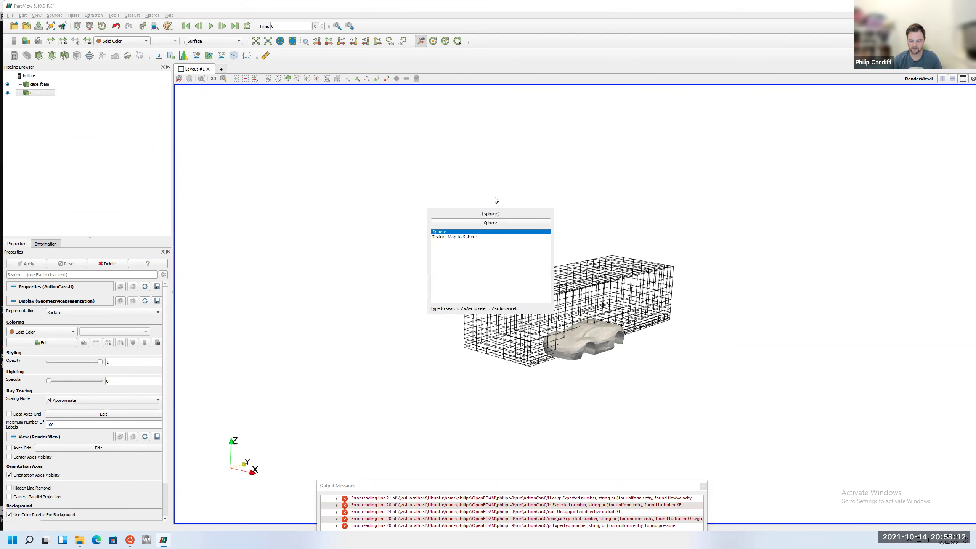
{"action": "key", "text": "Return"}
Set the sphere's center to -0.001, 0.004, 0.001 and its radius to 0.0005, and apply it
{"action": "double_click", "coordinate": [53, 297]}
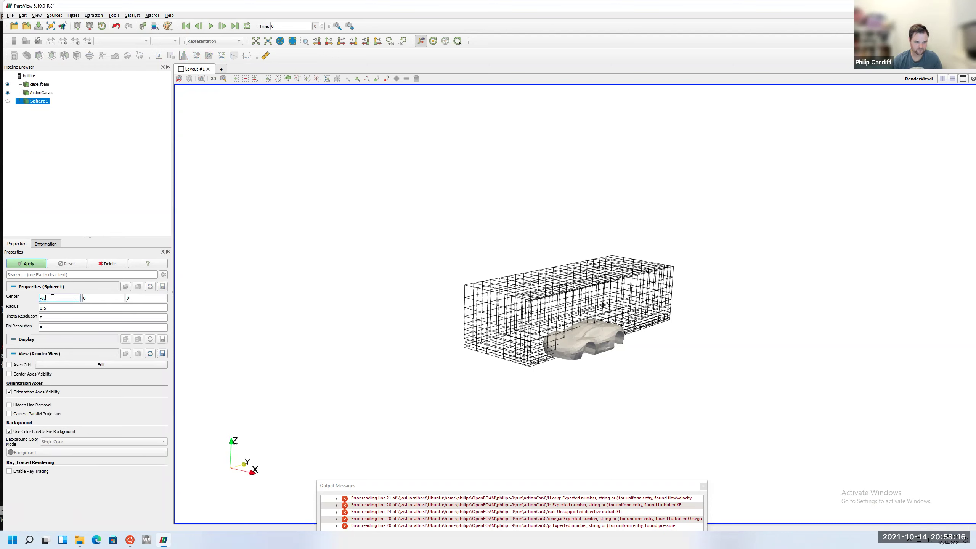
{"action": "type", "text": "-0.001"}
{"action": "key", "text": "Tab"}
{"action": "key", "text": "Tab"}
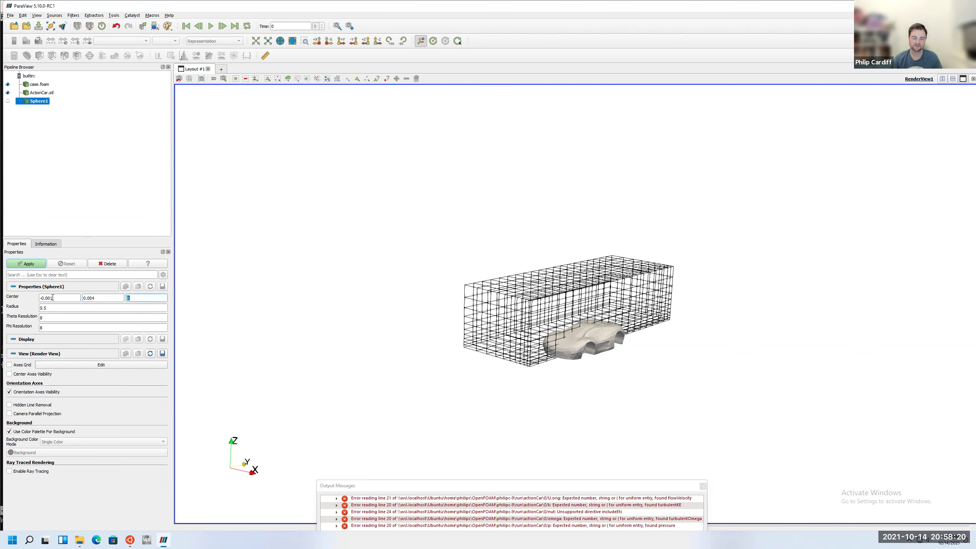
{"action": "key", "text": "ctrl+Left"}
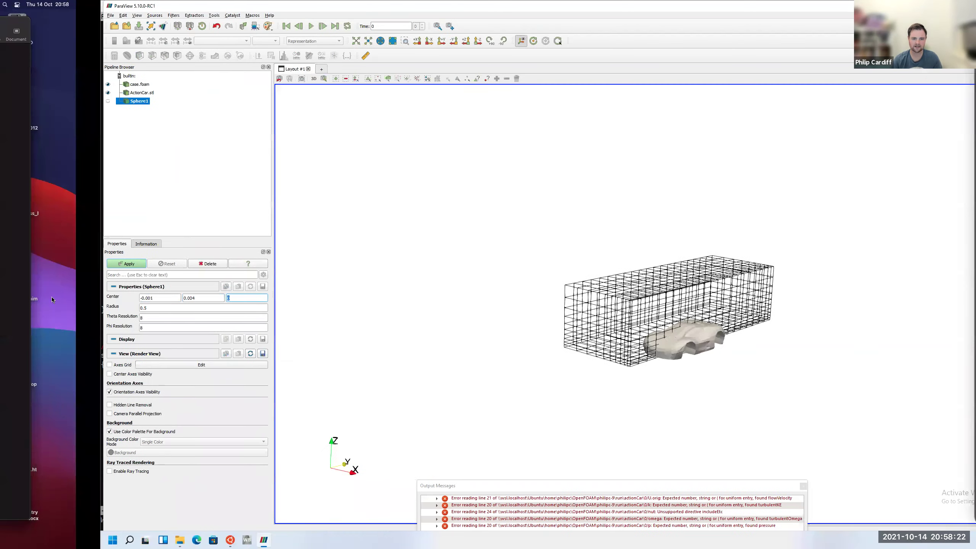
{"action": "key", "text": "ctrl+Right"}
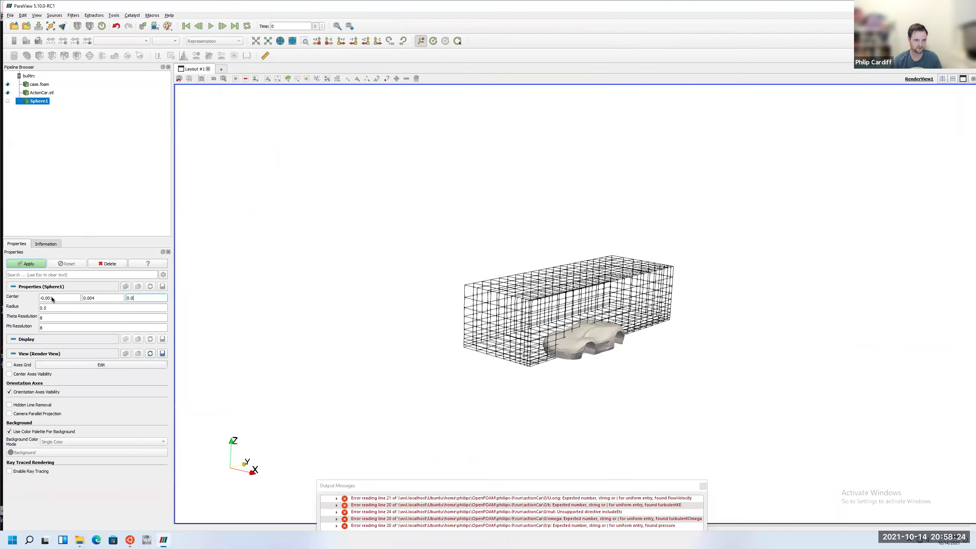
{"action": "key", "text": "Tab"}
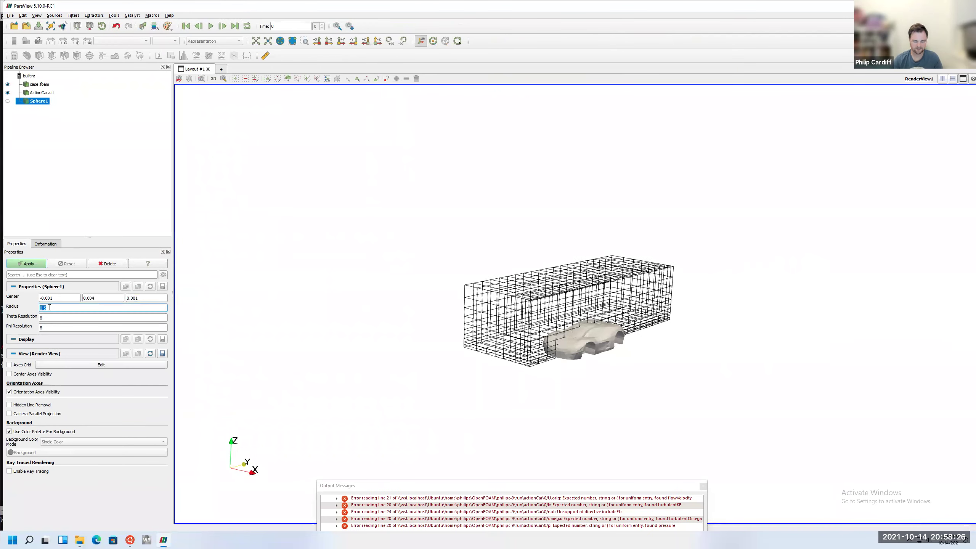
{"action": "type", "text": "0.0005"}
{"action": "left_click", "coordinate": [35, 265]}
Inspect where the sphere lies relative to the car and the background mesh, and hide the sphere
{"action": "left_click_drag", "start_coordinate": [645, 264], "coordinate": [502, 187]}
{"action": "scroll", "coordinate": [599, 378], "scroll_direction": "up", "scroll_amount": 4}
{"action": "left_click_drag", "start_coordinate": [538, 360], "coordinate": [608, 372]}
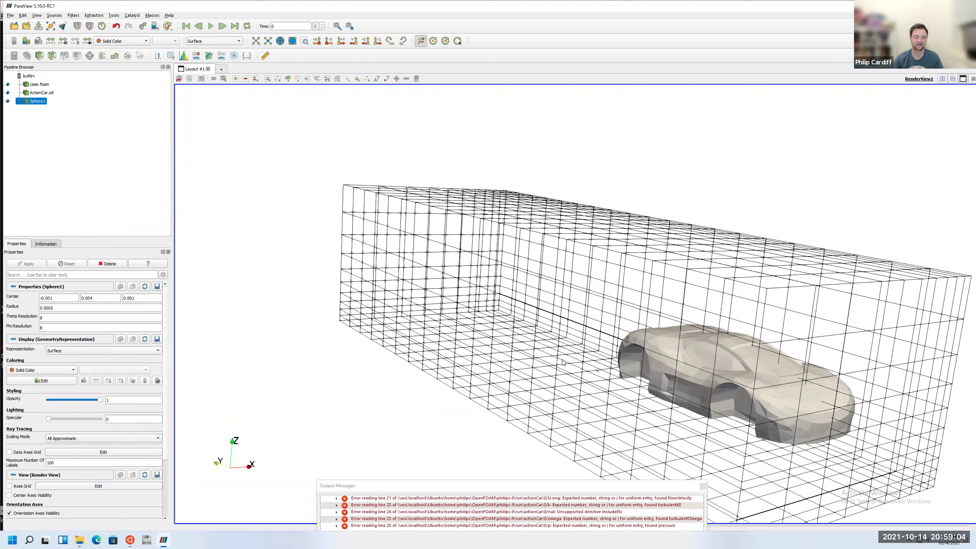
{"action": "left_click", "coordinate": [7, 100]}
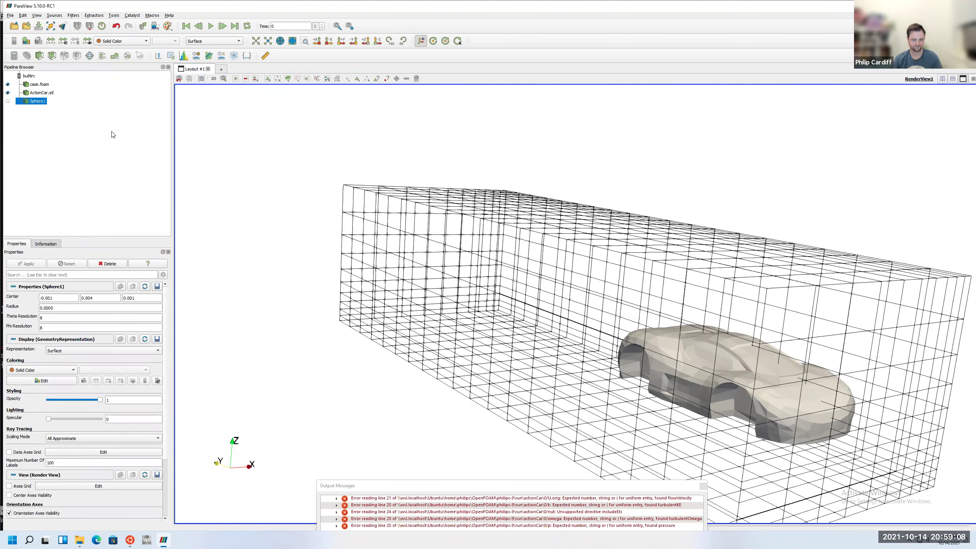
Switch back to the snappyHexMeshDict terminal and review the snapControls section, including the feature snapping settings
{"action": "left_click", "coordinate": [130, 540]}
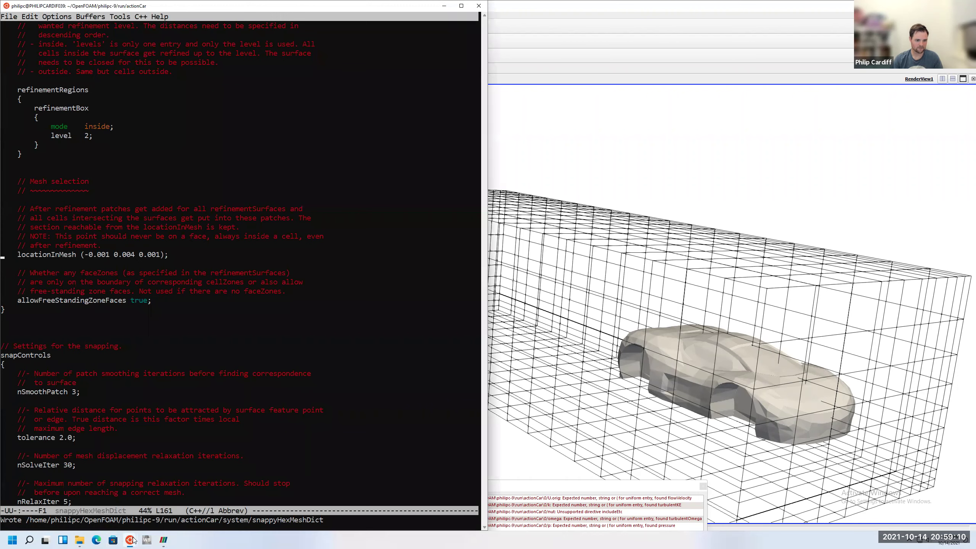
{"action": "mouse_move", "coordinate": [134, 541]}
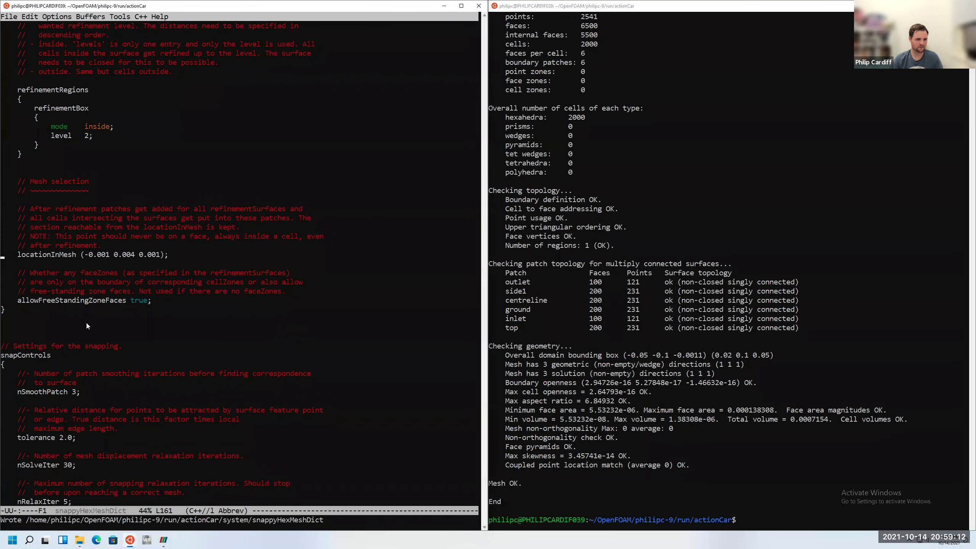
{"action": "key", "text": "Down"}
{"action": "key", "text": "Down"}
{"action": "key", "text": "Down"}
{"action": "key", "text": "Down"}
{"action": "key", "text": "Down"}
{"action": "key", "text": "Down"}
{"action": "key", "text": "Down"}
{"action": "key", "text": "Down"}
{"action": "key", "text": "Down"}
{"action": "key", "text": "Down"}
{"action": "key", "text": "Down"}
{"action": "key", "text": "Down"}
{"action": "key", "text": "Down"}
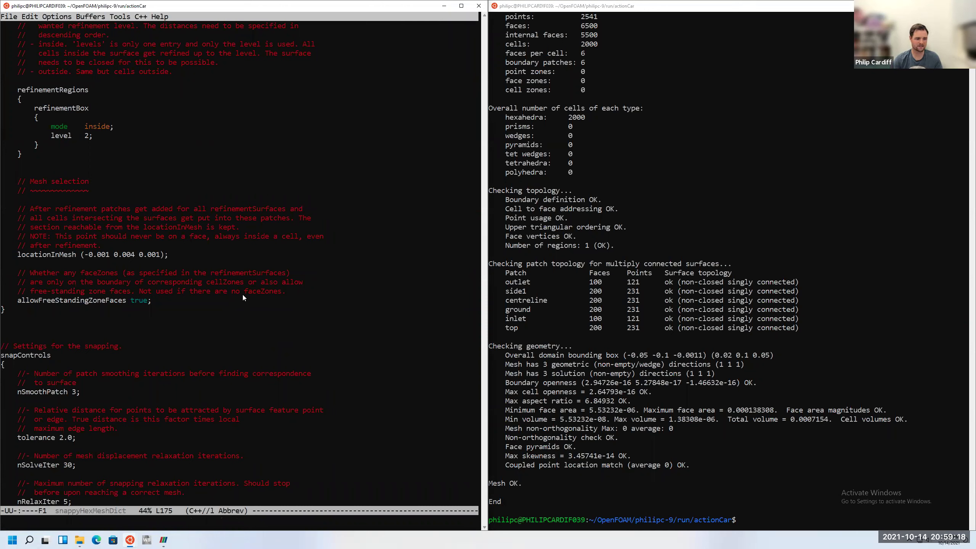
{"action": "key", "text": "Down"}
{"action": "key", "text": "Down"}
{"action": "key", "text": "Down"}
{"action": "key", "text": "Down"}
{"action": "key", "text": "Down"}
{"action": "key", "text": "Down"}
{"action": "key", "text": "Down"}
{"action": "key", "text": "Down"}
{"action": "key", "text": "Down"}
{"action": "key", "text": "Down"}
{"action": "key", "text": "Down"}
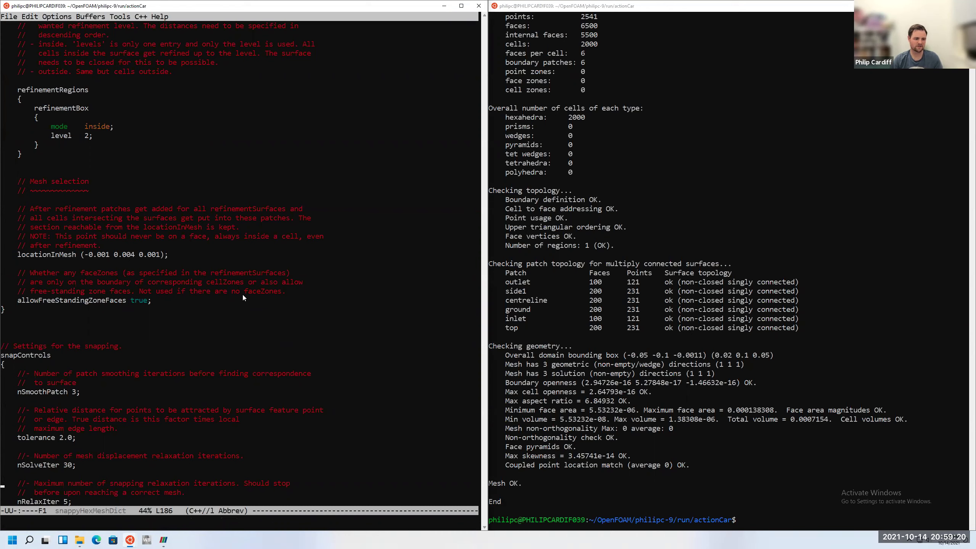
{"action": "key", "text": "Down"}
{"action": "key", "text": "Down"}
{"action": "key", "text": "Down"}
{"action": "key", "text": "Down"}
{"action": "key", "text": "Down"}
{"action": "key", "text": "Down"}
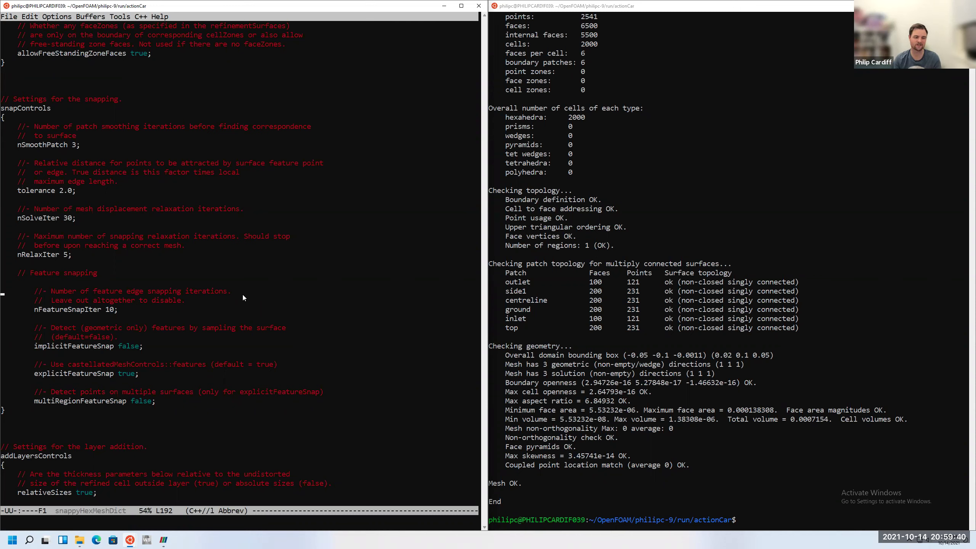
In the layers block of addLayersControls, replace the "(lowerWall|motorBike).*" entry name with ActionCar and save the file
{"action": "key", "text": "Down"}
{"action": "key", "text": "Down"}
{"action": "key", "text": "Down"}
{"action": "key", "text": "Down"}
{"action": "key", "text": "Down"}
{"action": "key", "text": "Down"}
{"action": "key", "text": "Down"}
{"action": "key", "text": "Down"}
{"action": "key", "text": "Down"}
{"action": "key", "text": "Down"}
{"action": "key", "text": "Down"}
{"action": "key", "text": "Down"}
{"action": "key", "text": "Down"}
{"action": "key", "text": "Down"}
{"action": "key", "text": "Down"}
{"action": "key", "text": "Down"}
{"action": "key", "text": "Down"}
{"action": "key", "text": "Down"}
{"action": "key", "text": "Down"}
{"action": "key", "text": "Down"}
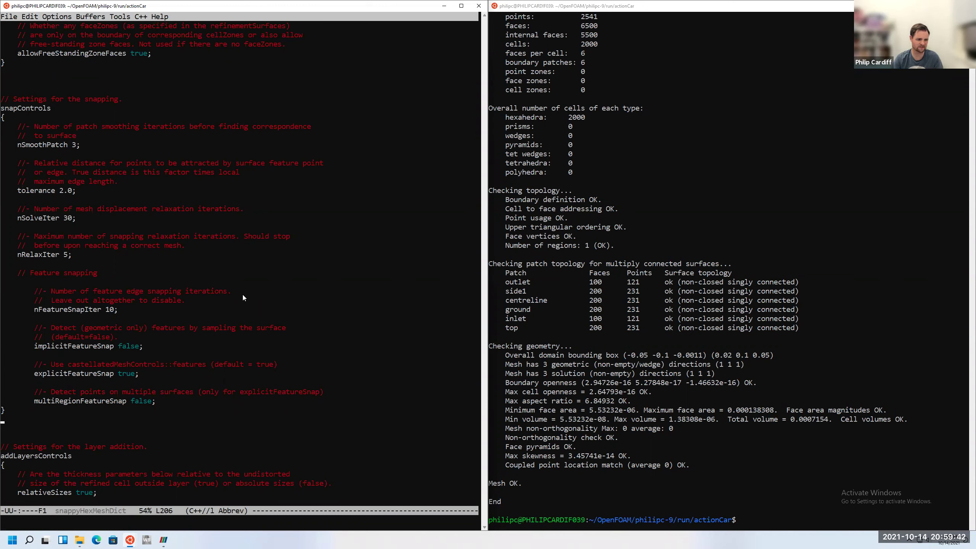
{"action": "key", "text": "Down"}
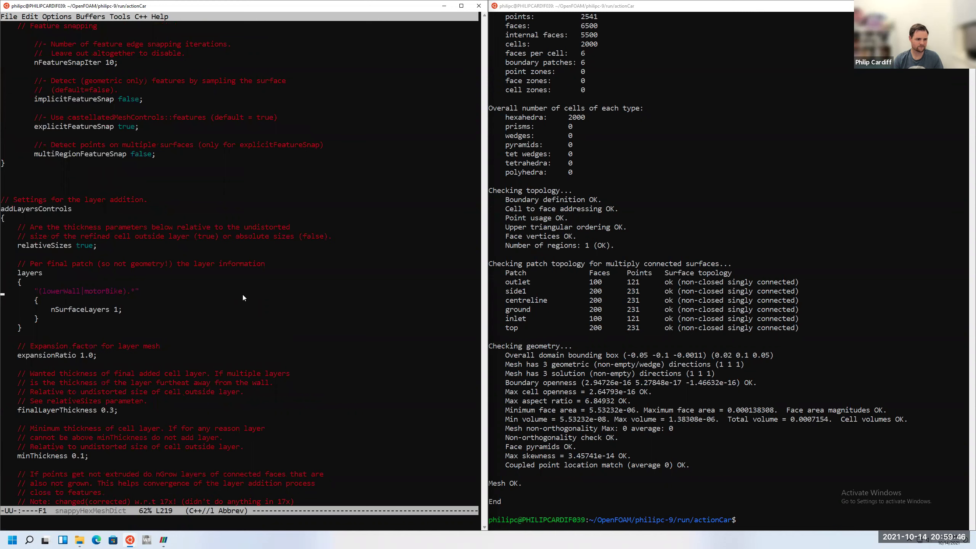
{"action": "key", "text": "BackSpace"}
{"action": "key", "text": "BackSpace"}
{"action": "key", "text": "BackSpace"}
{"action": "key", "text": "BackSpace"}
{"action": "key", "text": "BackSpace"}
{"action": "key", "text": "BackSpace"}
{"action": "key", "text": "BackSpace"}
{"action": "key", "text": "BackSpace"}
{"action": "key", "text": "BackSpace"}
{"action": "key", "text": "BackSpace"}
{"action": "key", "text": "BackSpace"}
{"action": "key", "text": "BackSpace"}
{"action": "key", "text": "BackSpace"}
{"action": "key", "text": "BackSpace"}
{"action": "key", "text": "BackSpace"}
{"action": "key", "text": "BackSpace"}
{"action": "key", "text": "BackSpace"}
{"action": "key", "text": "BackSpace"}
{"action": "key", "text": "BackSpace"}
{"action": "key", "text": "BackSpace"}
{"action": "key", "text": "BackSpace"}
{"action": "key", "text": "BackSpace"}
{"action": "type", "text": "A"}
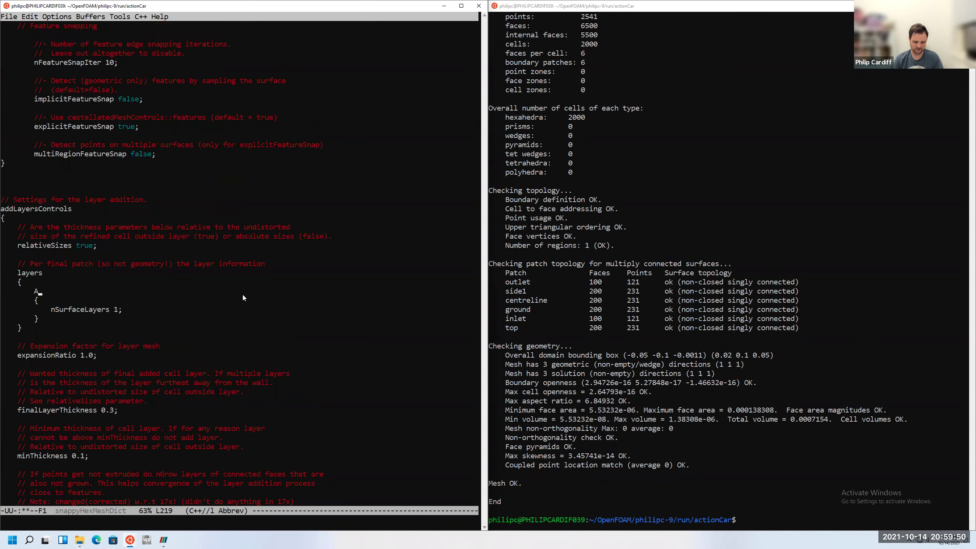
{"action": "type", "text": "ctionCar"}
{"action": "key", "text": "Down"}
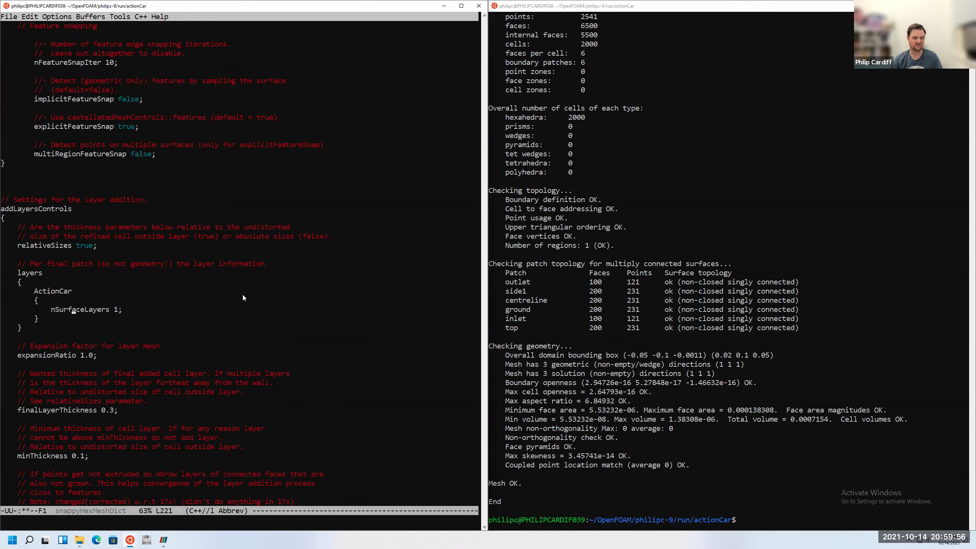
{"action": "key", "text": "ctrl+x"}
{"action": "key", "text": "ctrl+s"}
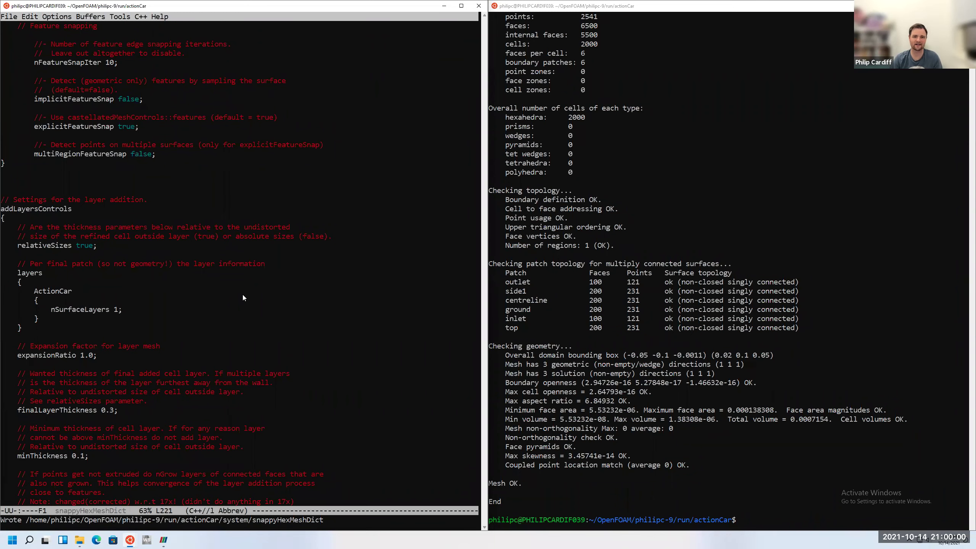
Review the remaining addLayersControls settings, meshQualityControls and the write flags through the end of the file
{"action": "key", "text": "Down"}
{"action": "key", "text": "Down"}
{"action": "key", "text": "Down"}
{"action": "key", "text": "Down"}
{"action": "key", "text": "Down"}
{"action": "key", "text": "Down"}
{"action": "key", "text": "Down"}
{"action": "key", "text": "Down"}
{"action": "key", "text": "Down"}
{"action": "key", "text": "Down"}
{"action": "key", "text": "Down"}
{"action": "key", "text": "Down"}
{"action": "key", "text": "Down"}
{"action": "key", "text": "Down"}
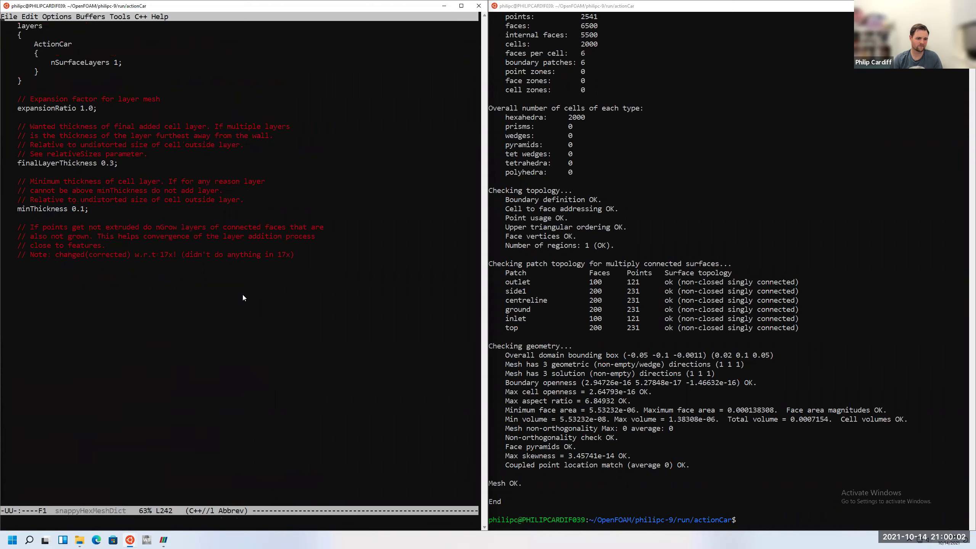
{"action": "key", "text": "Down"}
{"action": "key", "text": "Down"}
{"action": "key", "text": "Down"}
{"action": "key", "text": "Down"}
{"action": "key", "text": "Down"}
{"action": "key", "text": "Down"}
{"action": "key", "text": "Down"}
{"action": "key", "text": "Down"}
{"action": "key", "text": "Down"}
{"action": "key", "text": "Down"}
{"action": "key", "text": "Down"}
{"action": "key", "text": "Down"}
{"action": "key", "text": "Down"}
{"action": "key", "text": "Down"}
{"action": "key", "text": "Down"}
{"action": "key", "text": "Down"}
{"action": "key", "text": "Down"}
{"action": "key", "text": "Down"}
{"action": "key", "text": "Down"}
{"action": "key", "text": "Down"}
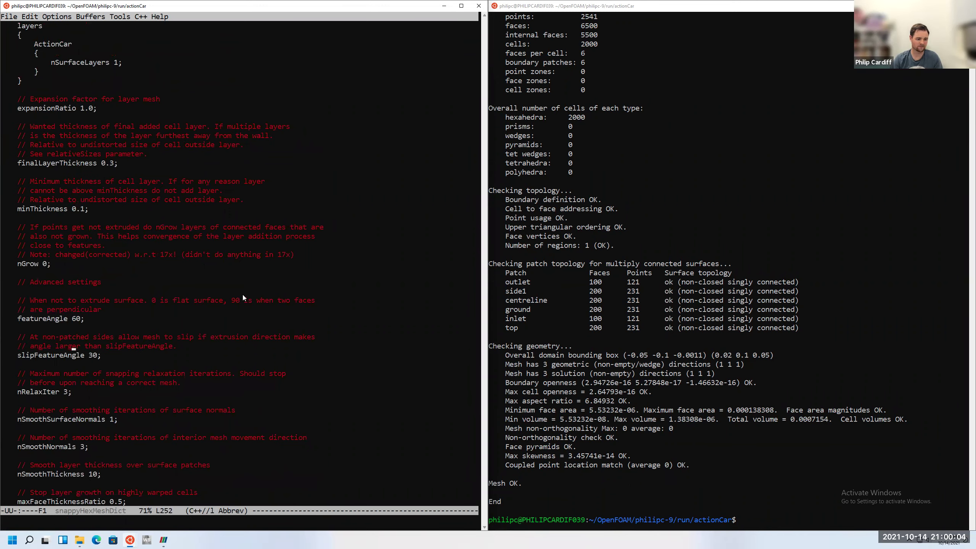
{"action": "key", "text": "Down"}
{"action": "key", "text": "Down"}
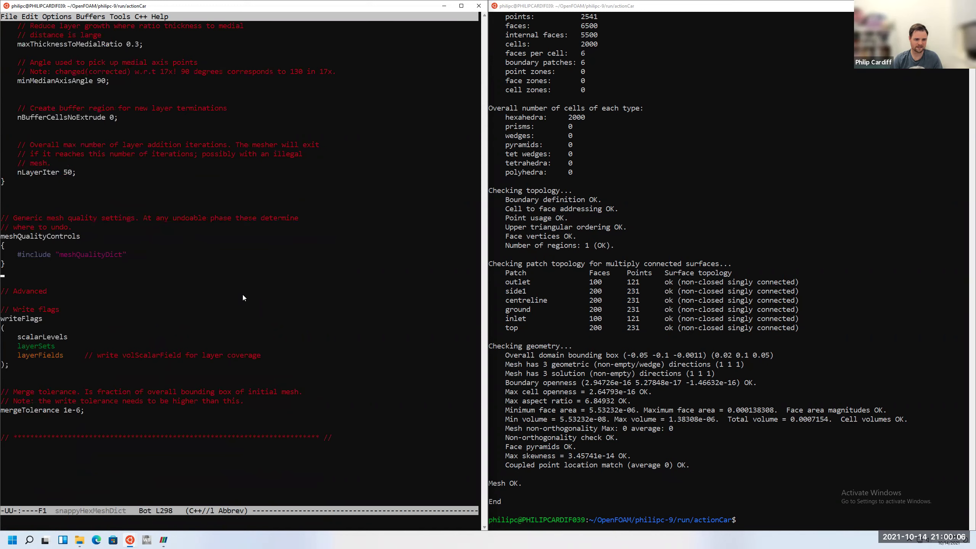
Look back up from the write flags through the layer settings to snapControls in snappyHexMeshDict, and save the file
{"action": "key", "text": "Up"}
{"action": "key", "text": "Up"}
{"action": "key", "text": "Up"}
{"action": "key", "text": "Up"}
{"action": "key", "text": "Up"}
{"action": "key", "text": "Up"}
{"action": "key", "text": "Up"}
{"action": "key", "text": "Up"}
{"action": "key", "text": "Up"}
{"action": "key", "text": "Up"}
{"action": "key", "text": "Up"}
{"action": "key", "text": "Up"}
{"action": "key", "text": "Up"}
{"action": "key", "text": "Up"}
{"action": "key", "text": "Up"}
{"action": "key", "text": "Up"}
{"action": "key", "text": "Up"}
{"action": "key", "text": "Up"}
{"action": "key", "text": "Up"}
{"action": "key", "text": "Up"}
{"action": "key", "text": "Up"}
{"action": "key", "text": "Up"}
{"action": "key", "text": "Up"}
{"action": "key", "text": "Up"}
{"action": "key", "text": "Up"}
{"action": "key", "text": "Up"}
{"action": "key", "text": "Up"}
{"action": "key", "text": "Up"}
{"action": "key", "text": "Up"}
{"action": "key", "text": "Up"}
{"action": "key", "text": "Up"}
{"action": "key", "text": "Up"}
{"action": "key", "text": "Up"}
{"action": "key", "text": "Up"}
{"action": "key", "text": "Up"}
{"action": "key", "text": "Up"}
{"action": "key", "text": "Up"}
{"action": "key", "text": "Up"}
{"action": "key", "text": "Up"}
{"action": "key", "text": "Up"}
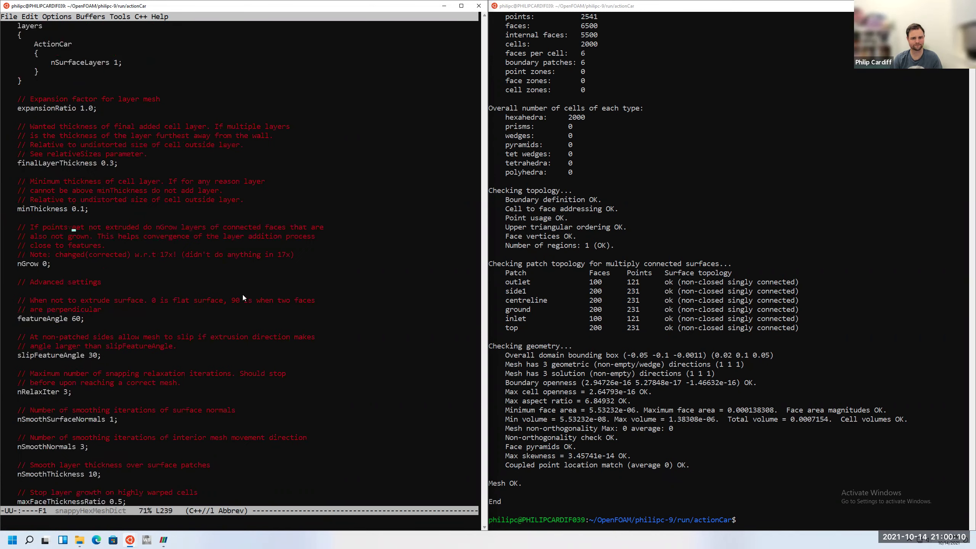
{"action": "key", "text": "Up"}
{"action": "key", "text": "Up"}
{"action": "key", "text": "Up"}
{"action": "key", "text": "Up"}
{"action": "key", "text": "Up"}
{"action": "key", "text": "Up"}
{"action": "key", "text": "ctrl+x"}
{"action": "key", "text": "ctrl+s"}
{"action": "key", "text": "ctrl+x"}
{"action": "key", "text": "ctrl+s"}
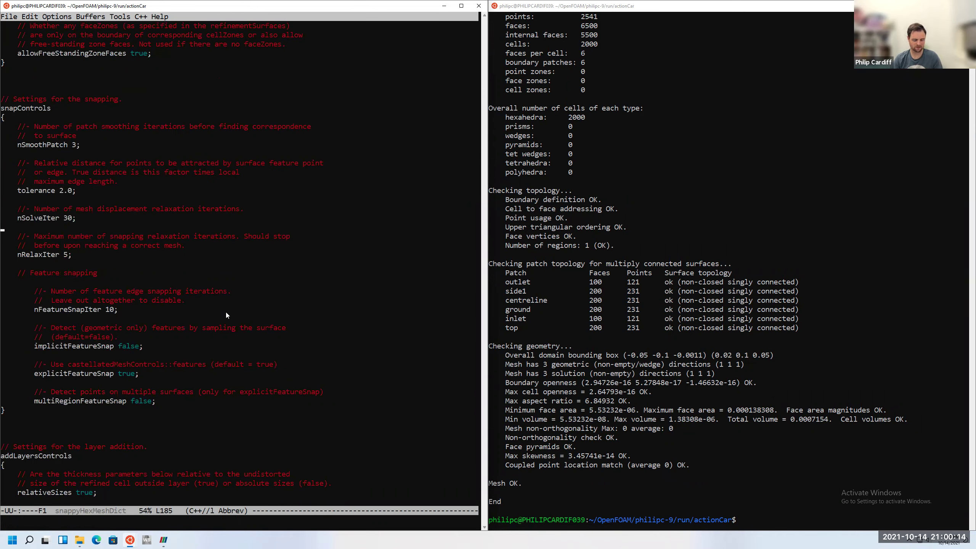
In the other terminal, list the contents of the actionCar case directory
{"action": "left_click", "coordinate": [640, 378]}
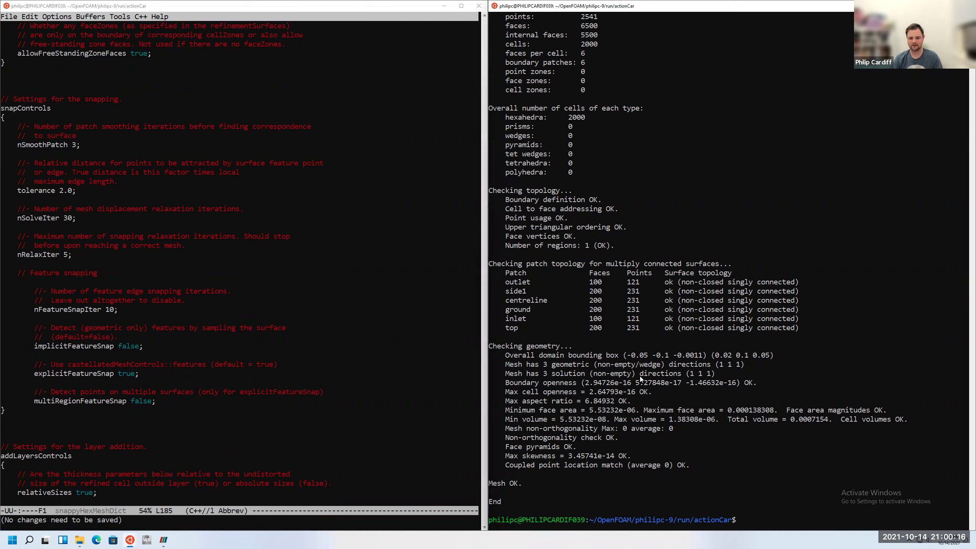
{"action": "type", "text": "ls"}
{"action": "key", "text": "Return"}
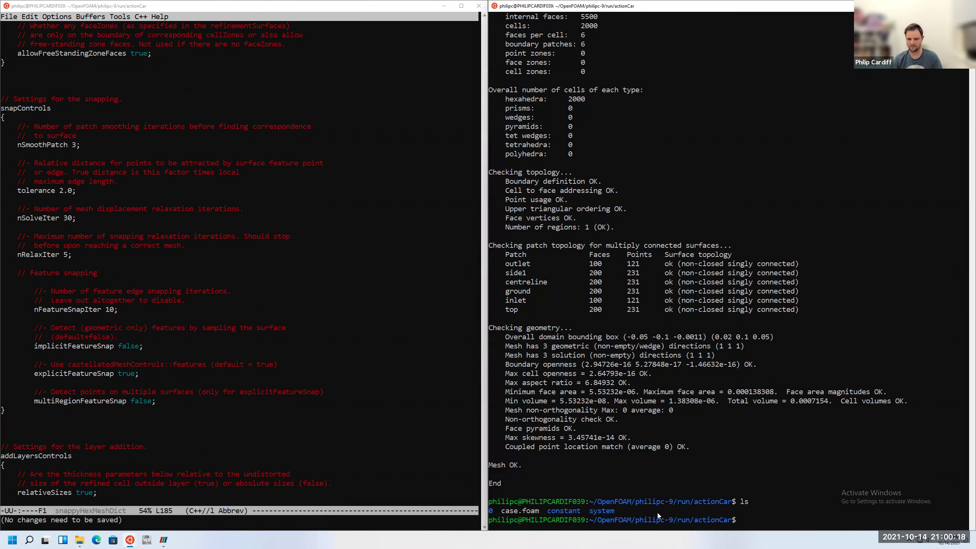
Run snappyHexMesh with the -overwrite option on the actionCar case
{"action": "type", "text": "snap"}
{"action": "key", "text": "ctrl+c"}
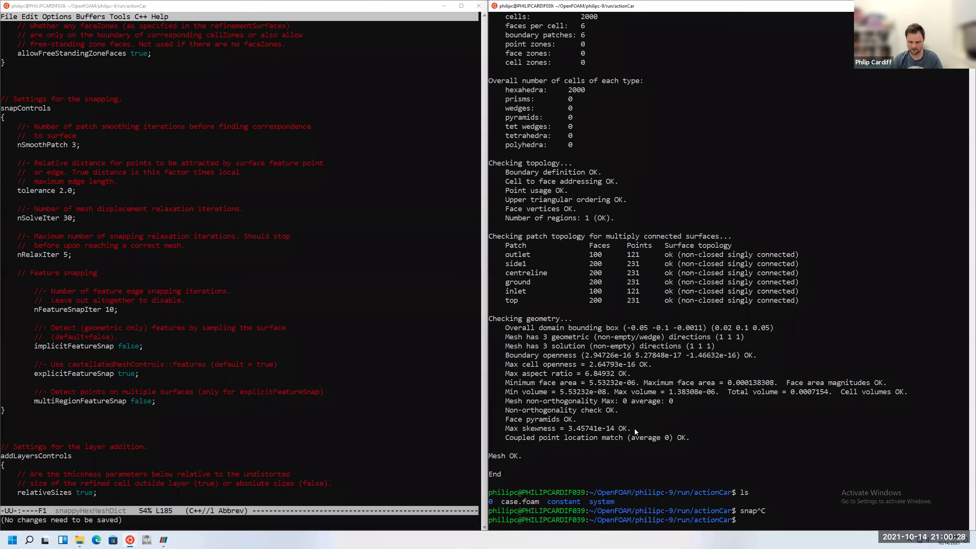
{"action": "type", "text": "snappyHexMesh"}
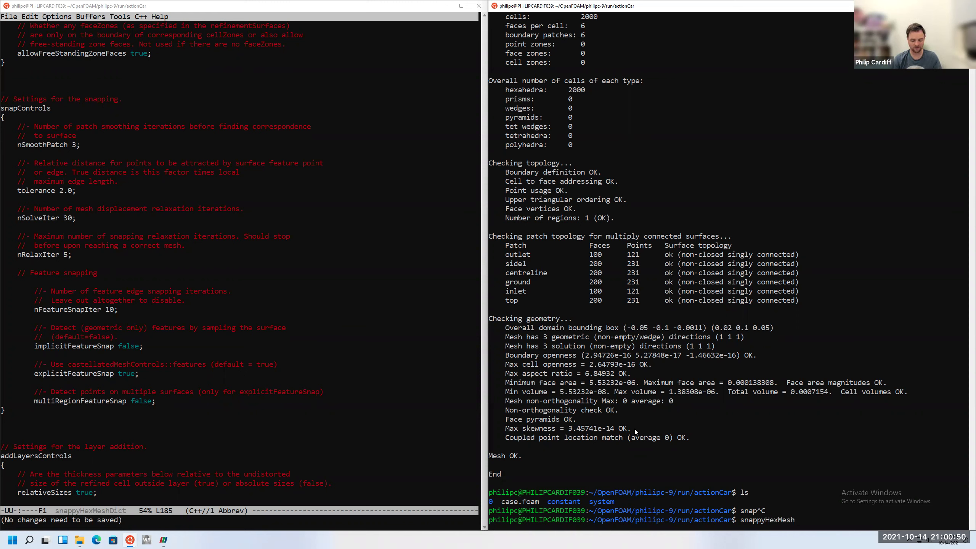
{"action": "type", "text": "overwrite"}
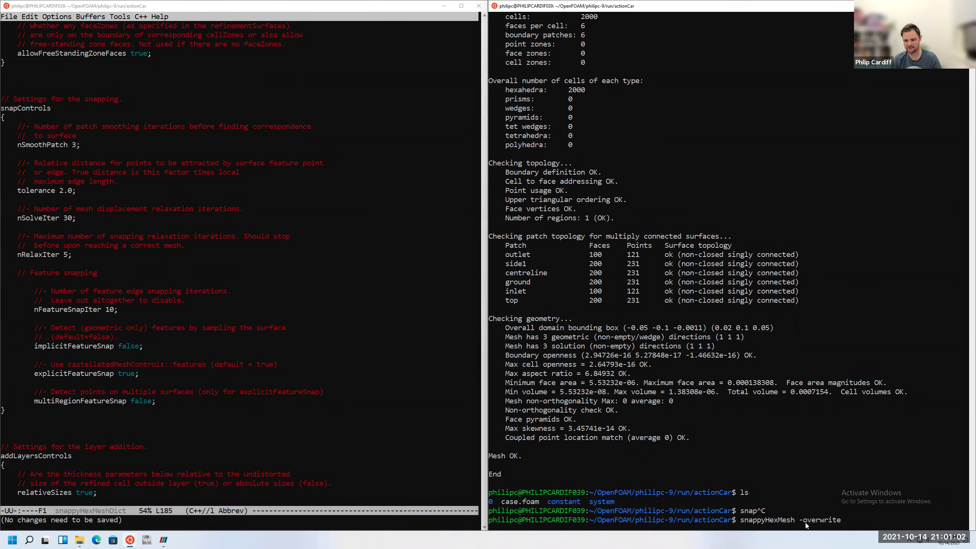
{"action": "key", "text": "Return"}
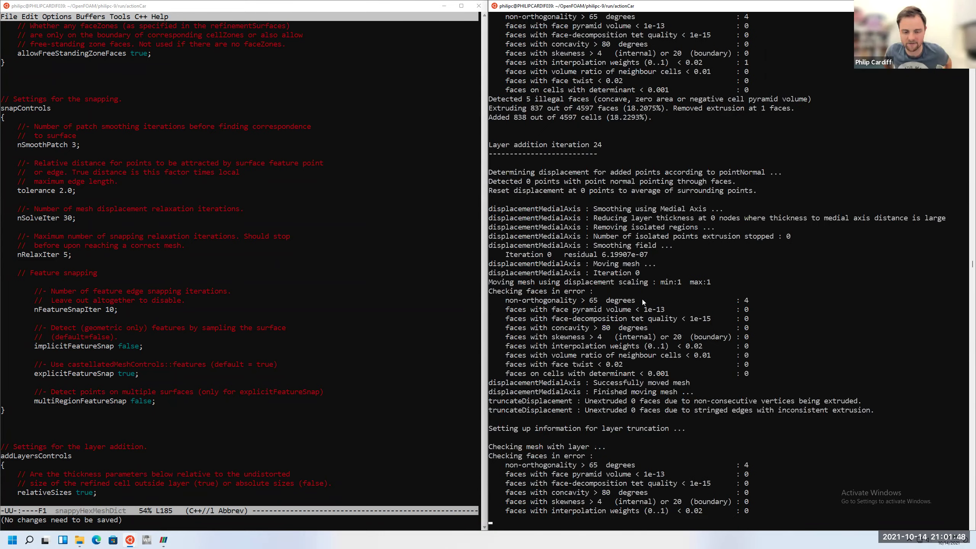
{"action": "key", "text": "Up"}
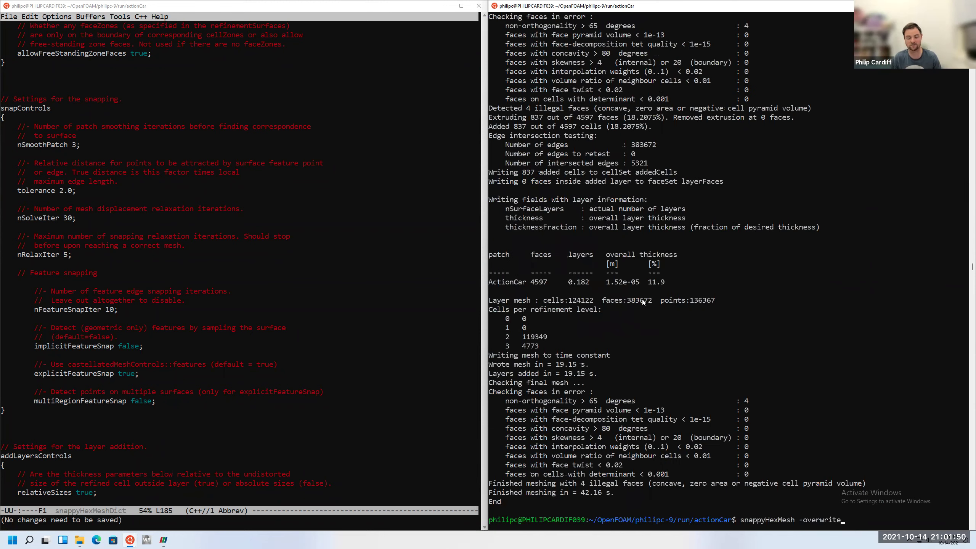
{"action": "key", "text": "Down"}
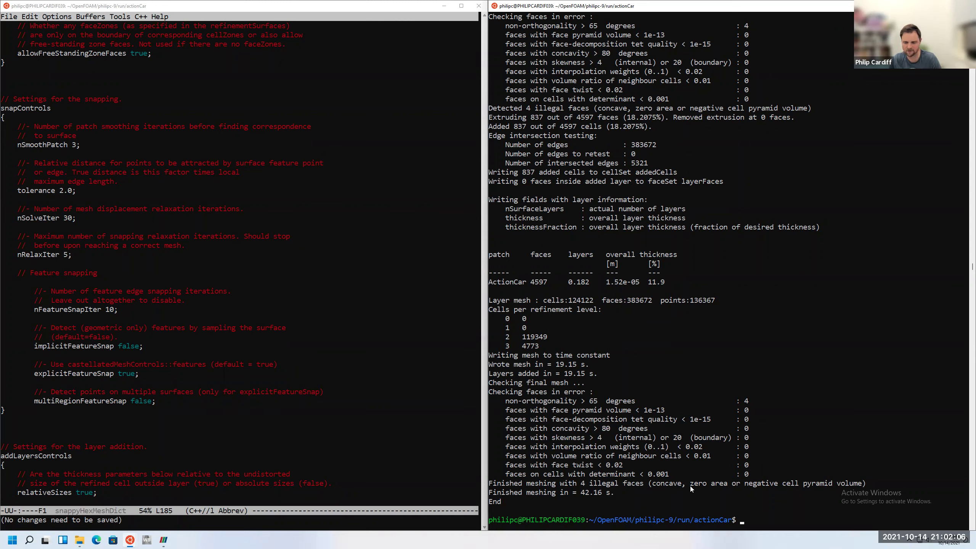
Run checkMesh on the new mesh and review its mesh statistics, cell types, patches and geometry checks
{"action": "type", "text": "checkm"}
{"action": "key", "text": "BackSpace"}
{"action": "type", "text": "Mesh"}
{"action": "key", "text": "Return"}
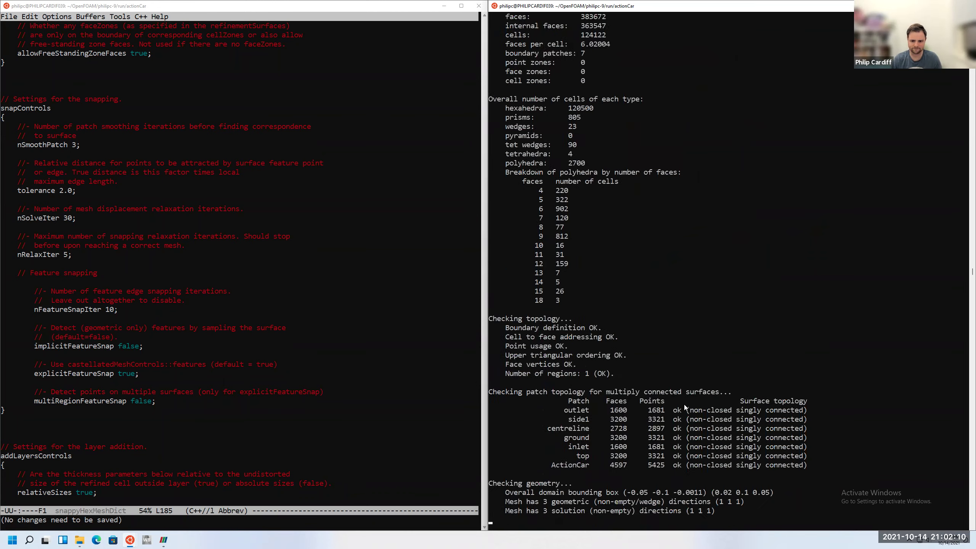
{"action": "scroll", "coordinate": [646, 278], "scroll_direction": "up", "scroll_amount": 3}
{"action": "scroll", "coordinate": [646, 278], "scroll_direction": "up", "scroll_amount": 10}
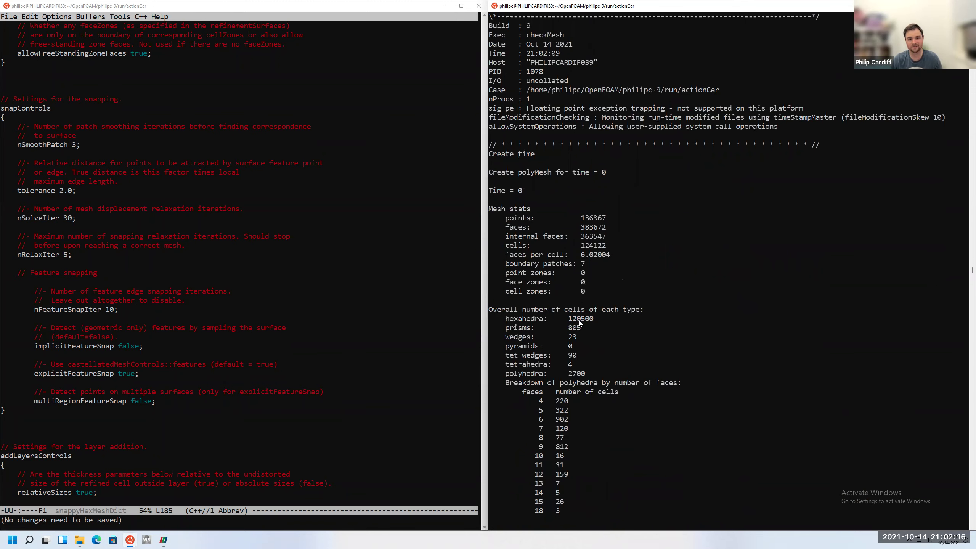
{"action": "scroll", "coordinate": [581, 320], "scroll_direction": "down", "scroll_amount": 15}
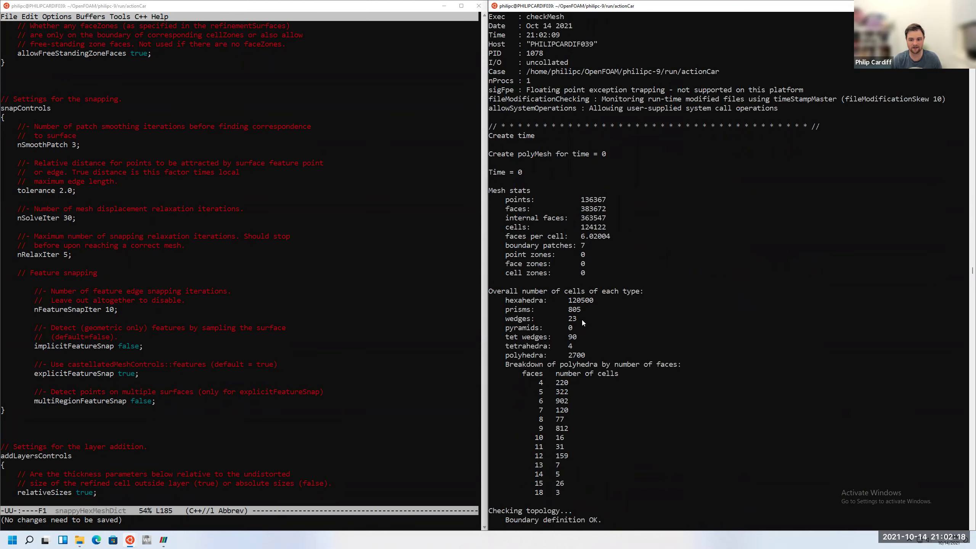
{"action": "scroll", "coordinate": [573, 370], "scroll_direction": "down", "scroll_amount": 4}
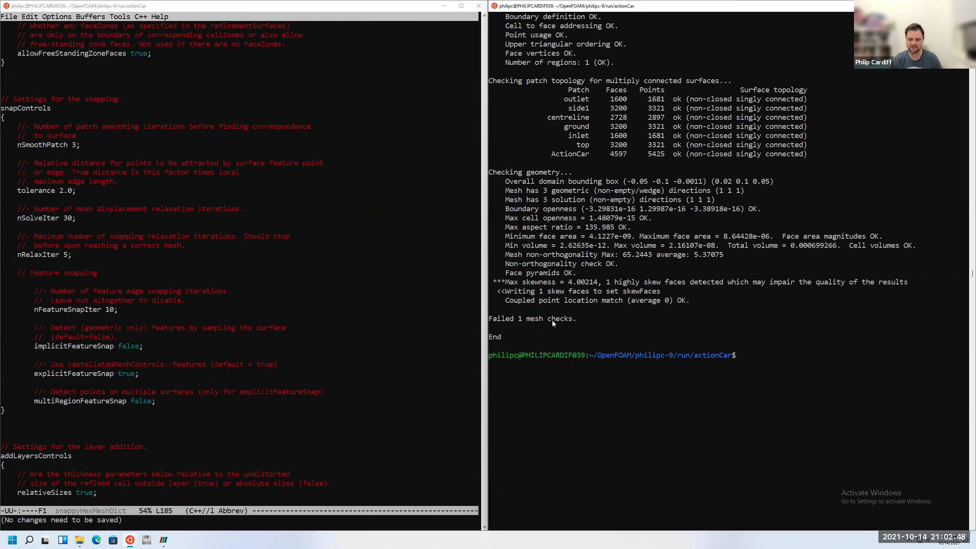
Switch to ParaView and refresh case.foam to load the snapped mesh
{"action": "mouse_move", "coordinate": [169, 540]}
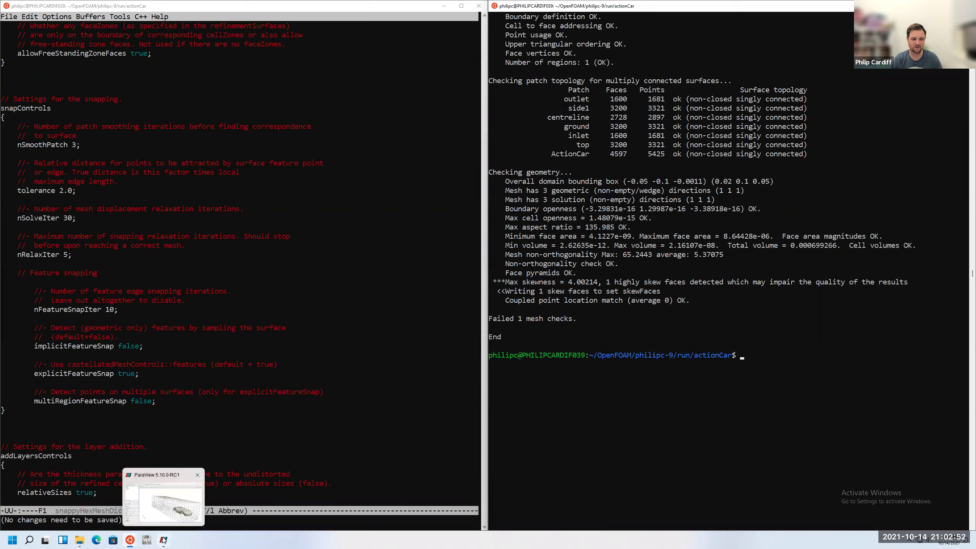
{"action": "left_click", "coordinate": [163, 540]}
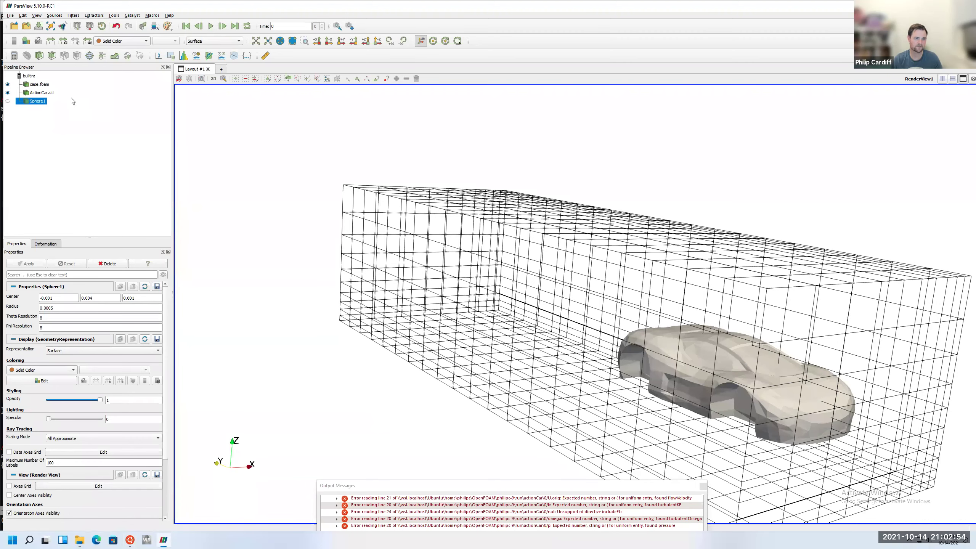
{"action": "left_click", "coordinate": [40, 84]}
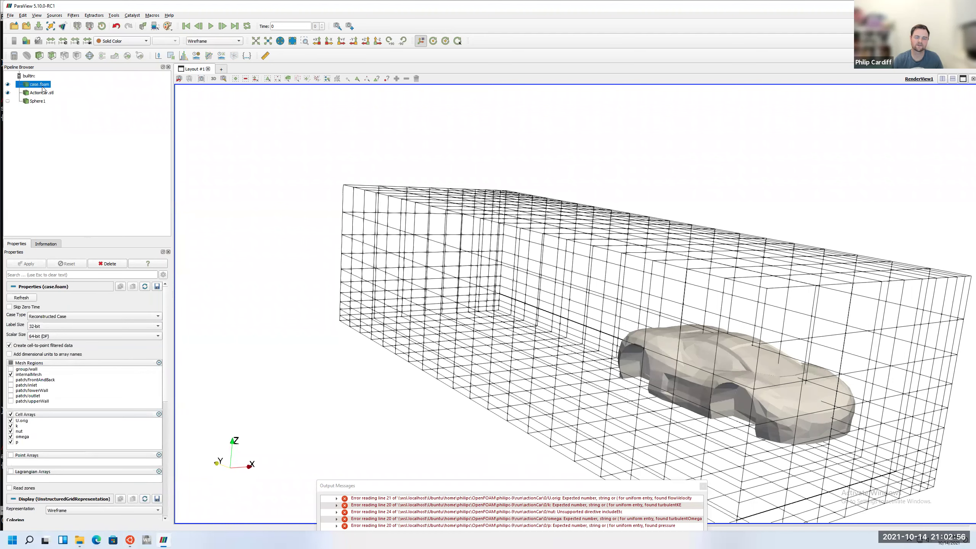
{"action": "left_click", "coordinate": [31, 299]}
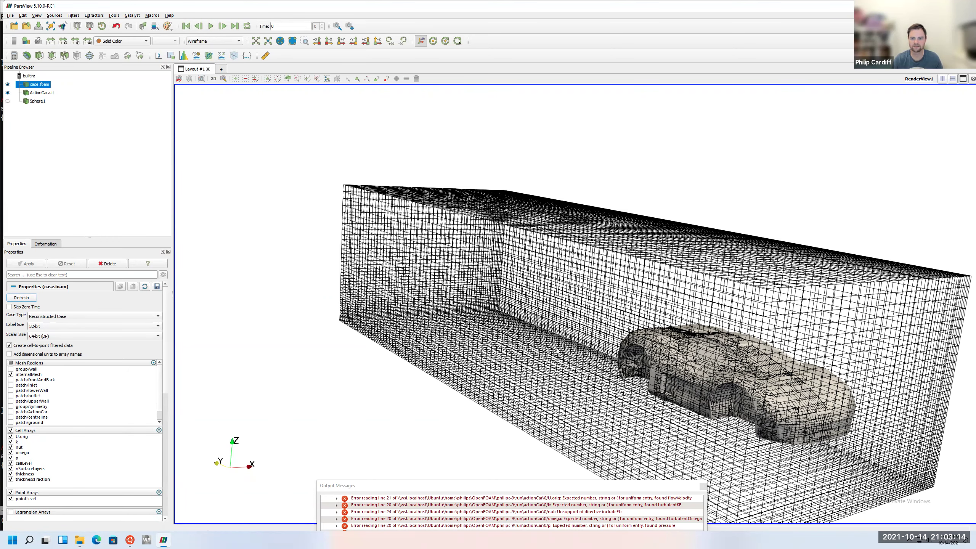
Hide ActionCar.stl and display case.foam as Surface With Edges in solid white
{"action": "left_click_drag", "start_coordinate": [552, 403], "coordinate": [502, 348]}
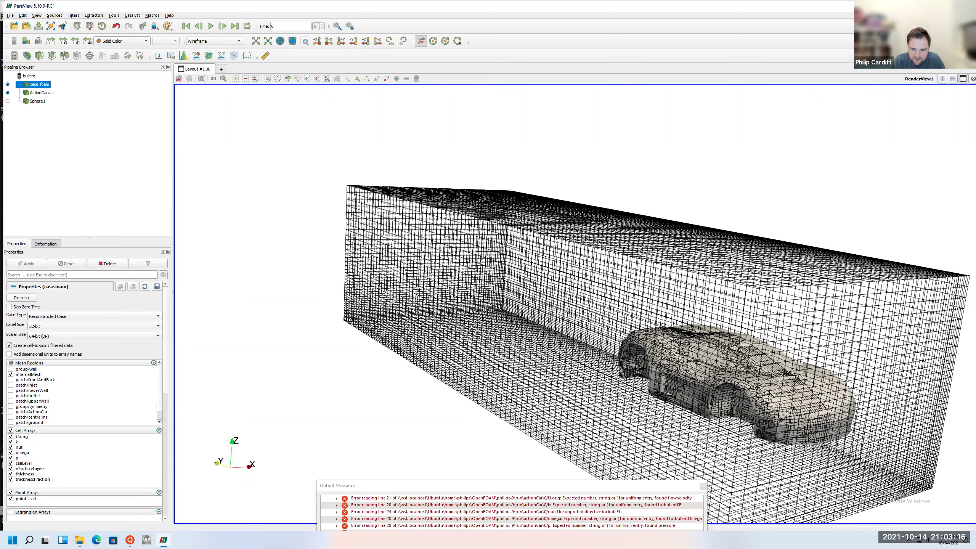
{"action": "left_click", "coordinate": [8, 93]}
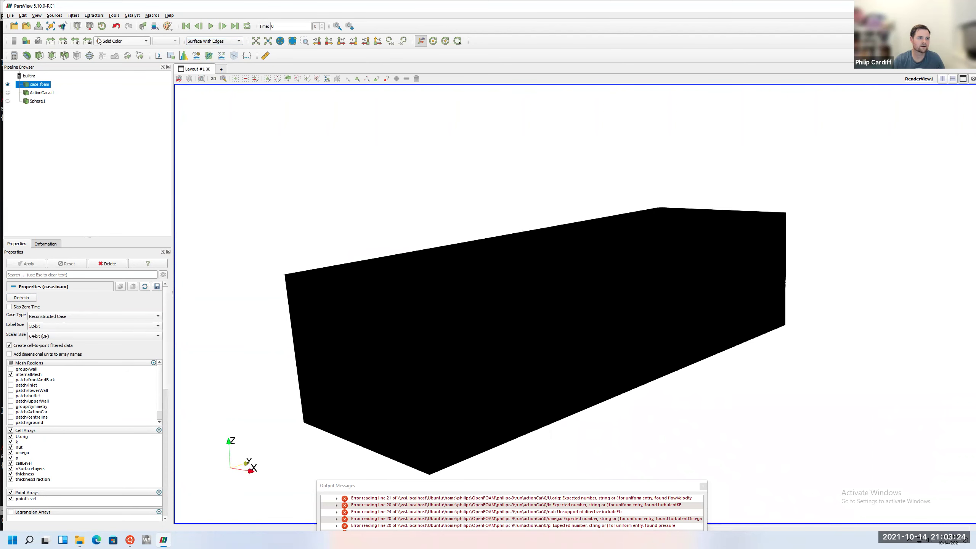
{"action": "left_click", "coordinate": [27, 40]}
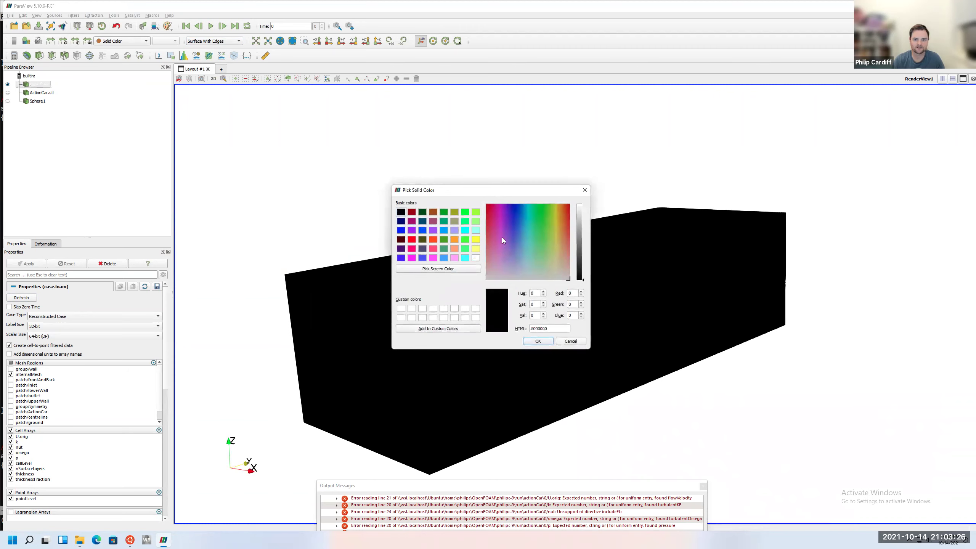
{"action": "left_click", "coordinate": [475, 257]}
{"action": "left_click", "coordinate": [538, 340]}
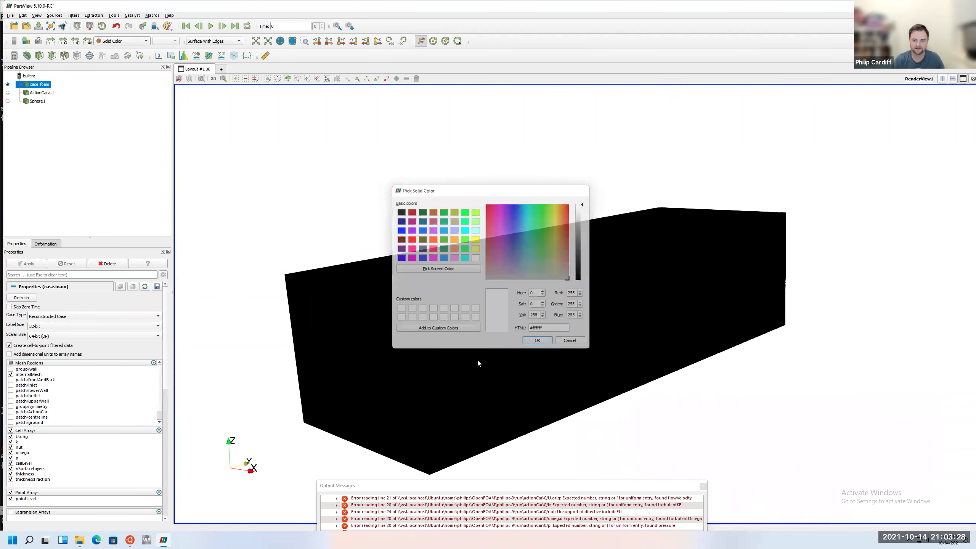
Inspect the mesh around the car body, including the cells next to the roof, rear and wheel arches
{"action": "left_click_drag", "start_coordinate": [397, 347], "coordinate": [557, 317]}
{"action": "scroll", "coordinate": [546, 355], "scroll_direction": "up", "scroll_amount": 6}
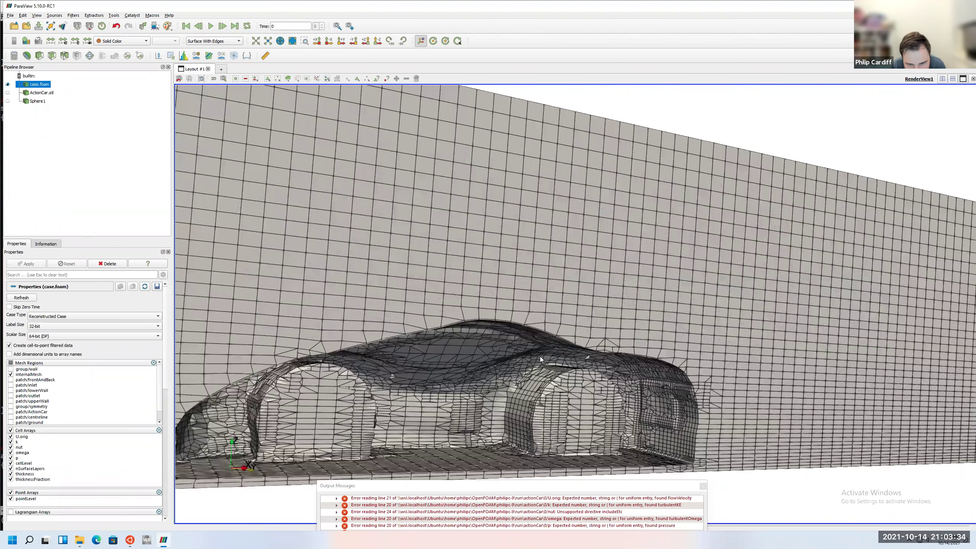
{"action": "left_click_drag", "start_coordinate": [403, 382], "coordinate": [403, 384]}
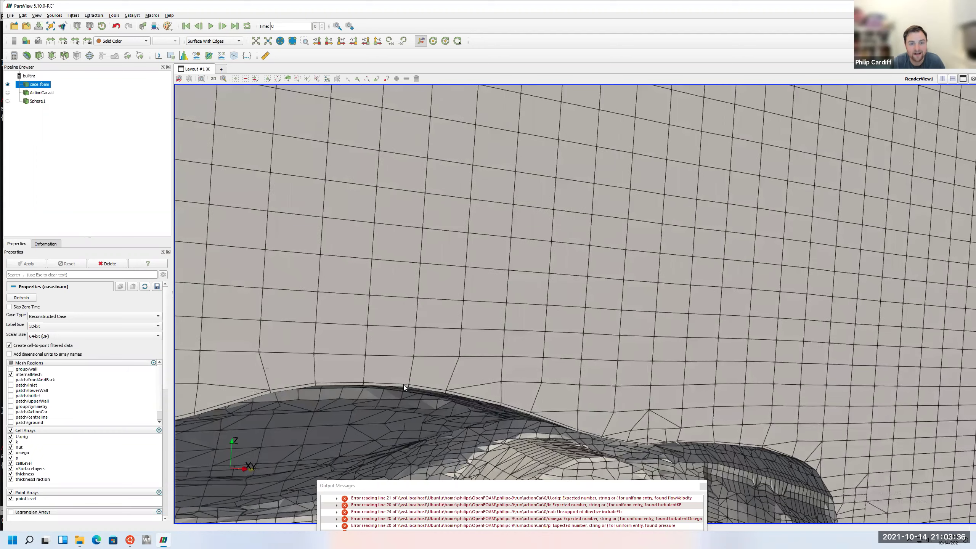
{"action": "scroll", "coordinate": [519, 361], "scroll_direction": "down", "scroll_amount": 5}
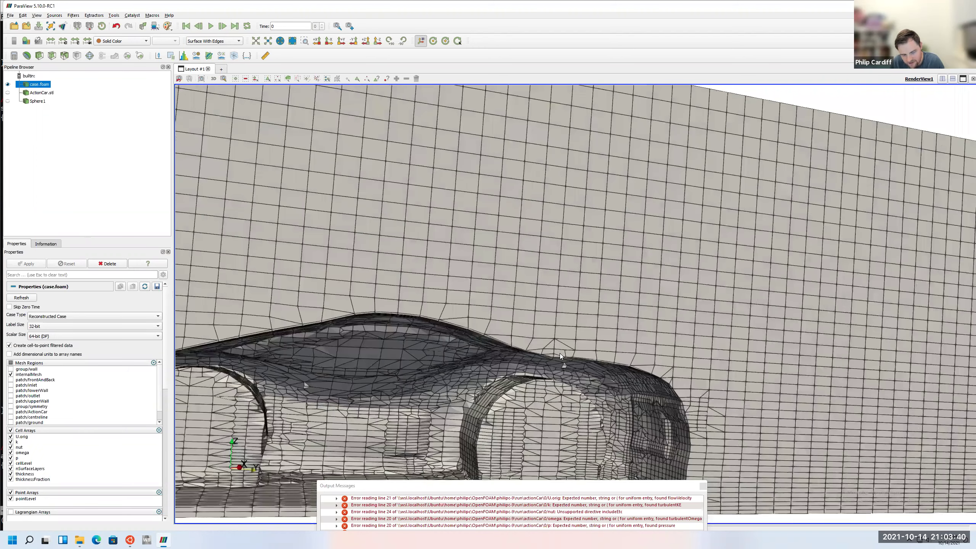
{"action": "left_click_drag", "start_coordinate": [587, 356], "coordinate": [535, 275]}
{"action": "left_click_drag", "start_coordinate": [519, 320], "coordinate": [508, 323]}
{"action": "scroll", "coordinate": [508, 328], "scroll_direction": "down", "scroll_amount": 10}
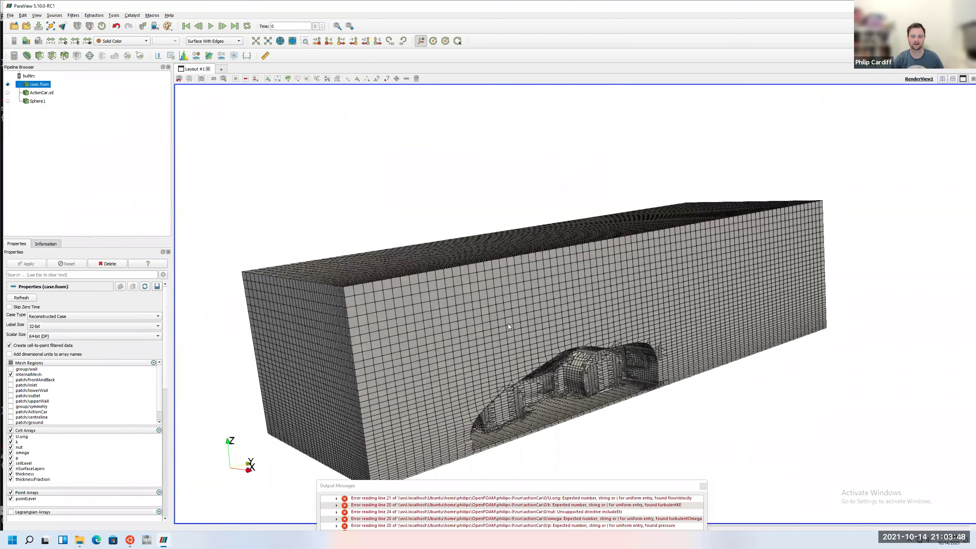
{"action": "left_click_drag", "start_coordinate": [443, 310], "coordinate": [623, 336]}
{"action": "scroll", "coordinate": [632, 330], "scroll_direction": "up", "scroll_amount": 4}
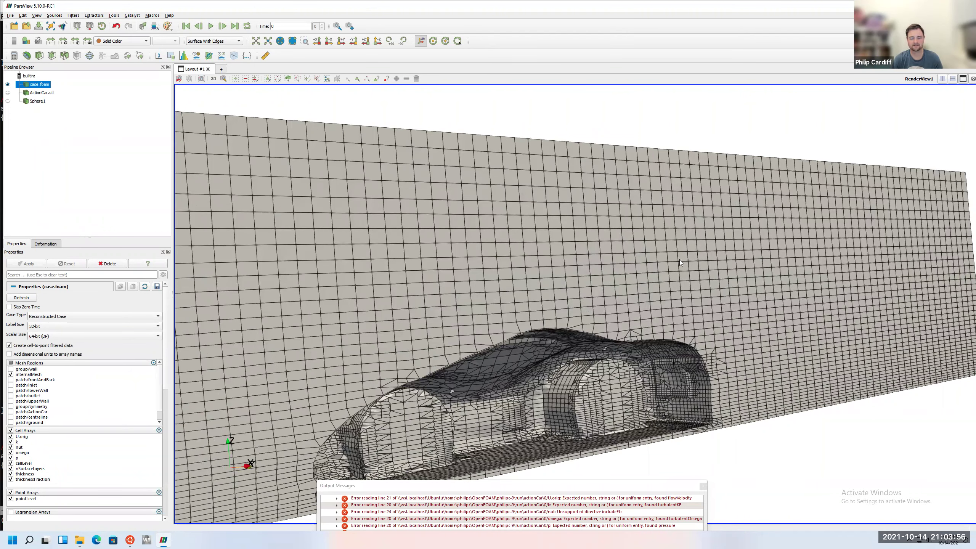
{"action": "left_click_drag", "start_coordinate": [646, 287], "coordinate": [623, 327]}
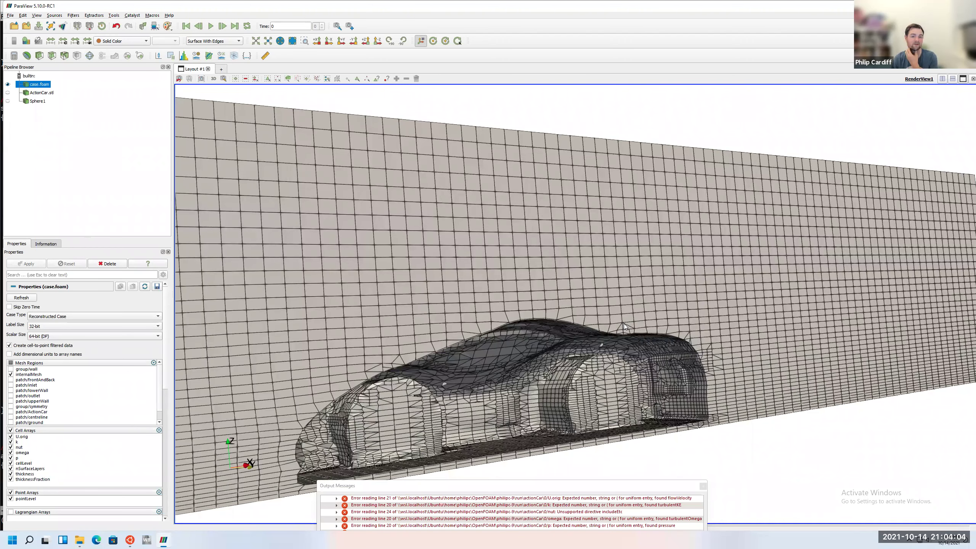
{"action": "left_click_drag", "start_coordinate": [622, 324], "coordinate": [609, 322]}
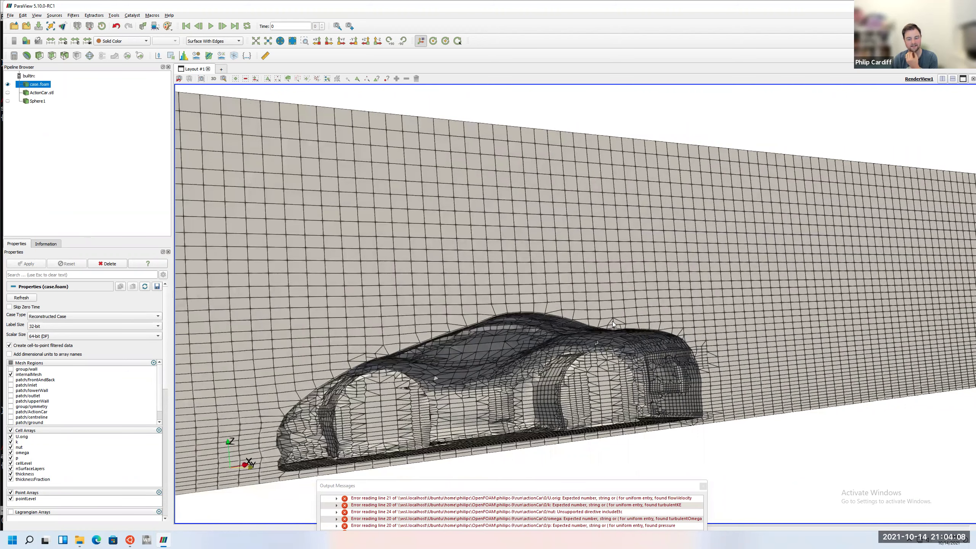
{"action": "left_click_drag", "start_coordinate": [611, 321], "coordinate": [614, 317]}
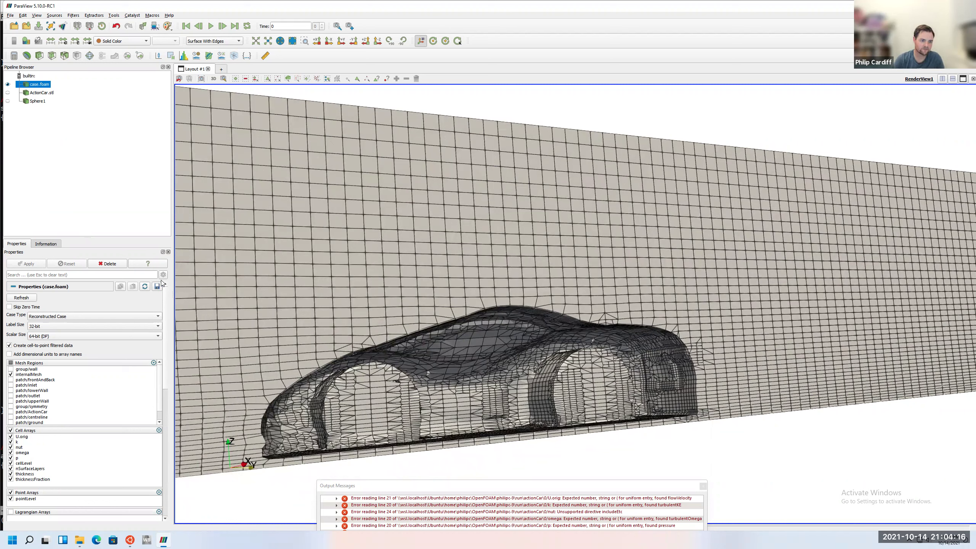
Turn off Decompose polyhedra for case.foam, apply the change and view the mesh around the car again
{"action": "scroll", "coordinate": [122, 367], "scroll_direction": "down", "scroll_amount": 3}
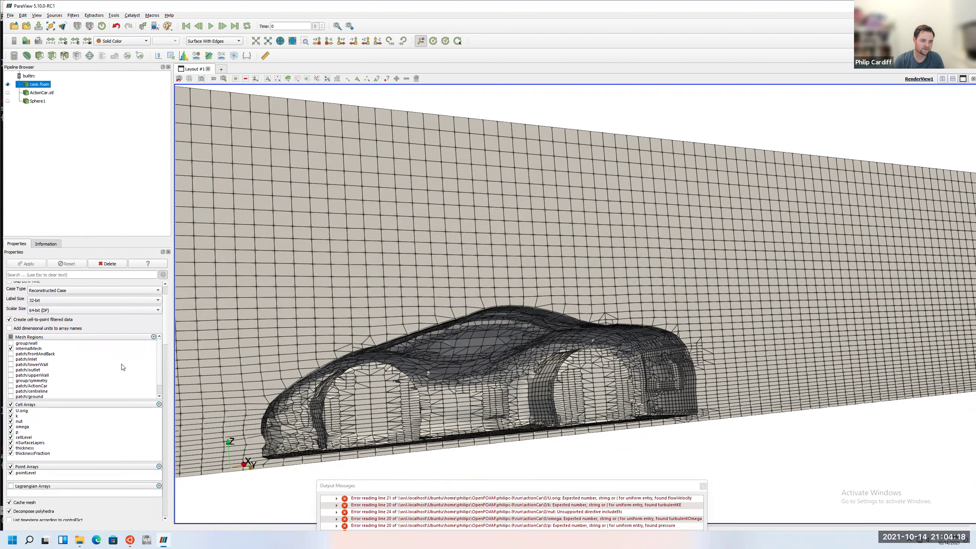
{"action": "scroll", "coordinate": [123, 367], "scroll_direction": "down", "scroll_amount": 8}
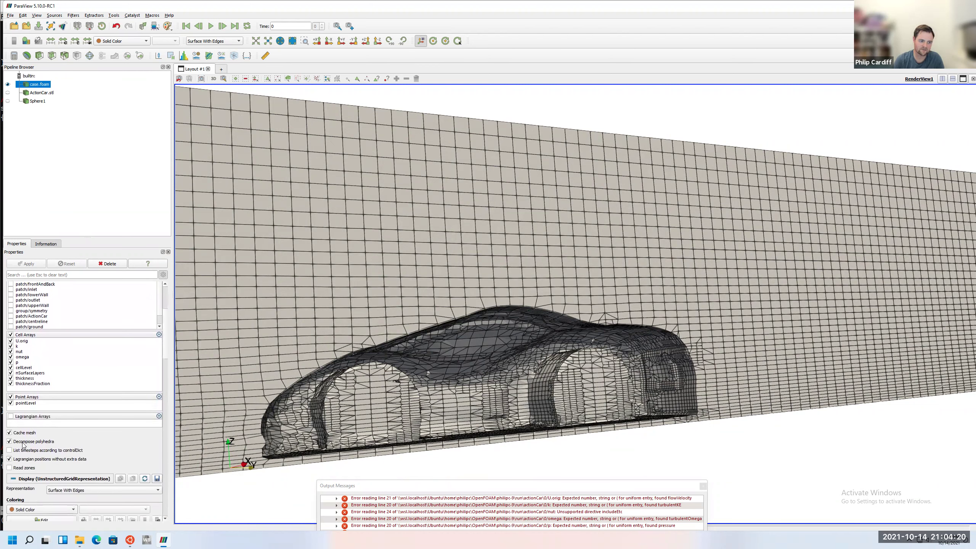
{"action": "left_click", "coordinate": [24, 442]}
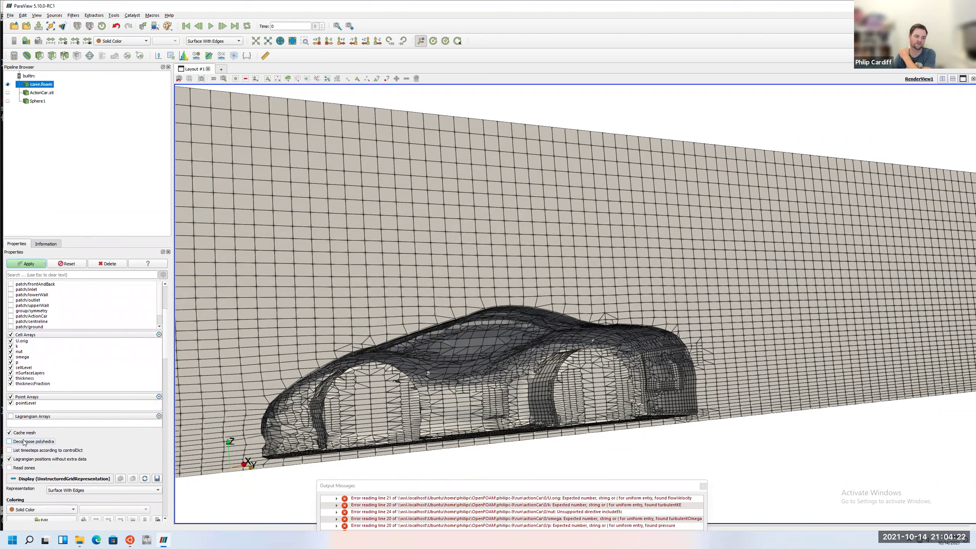
{"action": "left_click", "coordinate": [29, 264]}
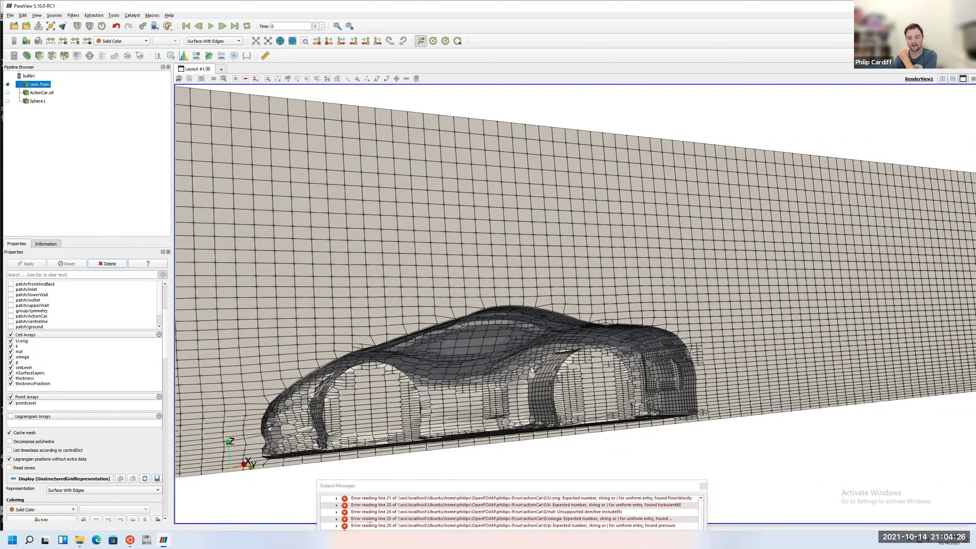
{"action": "left_click_drag", "start_coordinate": [531, 355], "coordinate": [418, 318]}
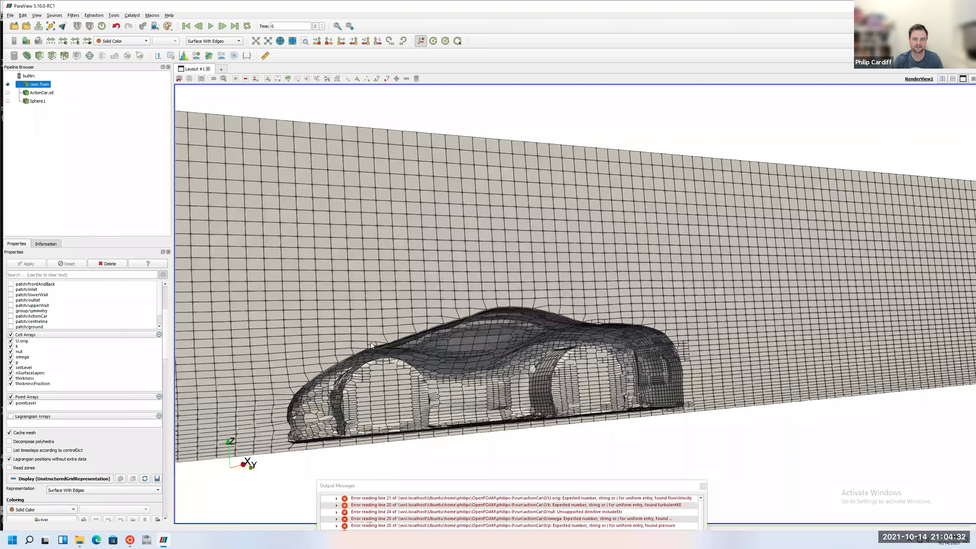
Clip case.foam with a Y-normal plane moved to a Y origin of about -0.022 and apply it
{"action": "left_click_drag", "start_coordinate": [378, 369], "coordinate": [442, 365]}
{"action": "left_click_drag", "start_coordinate": [454, 415], "coordinate": [377, 293]}
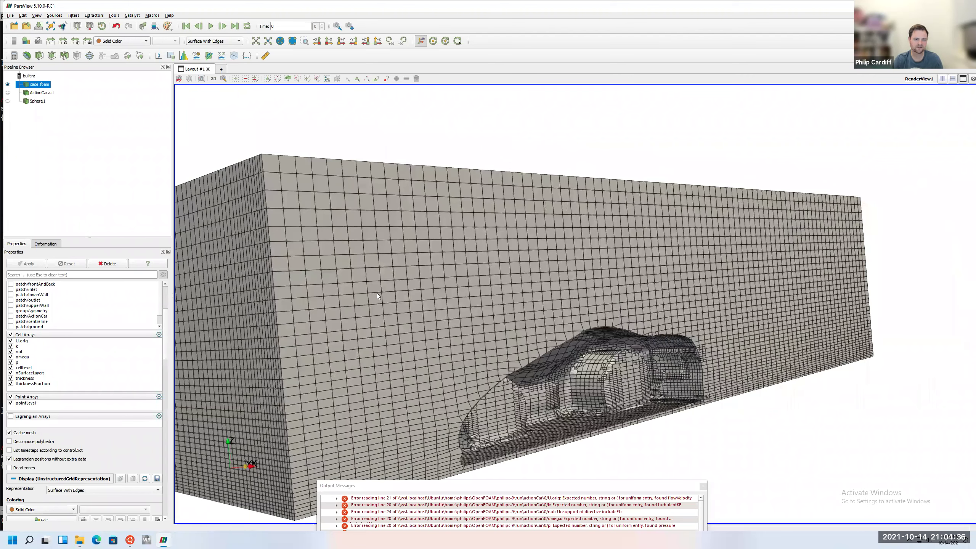
{"action": "left_click", "coordinate": [40, 56]}
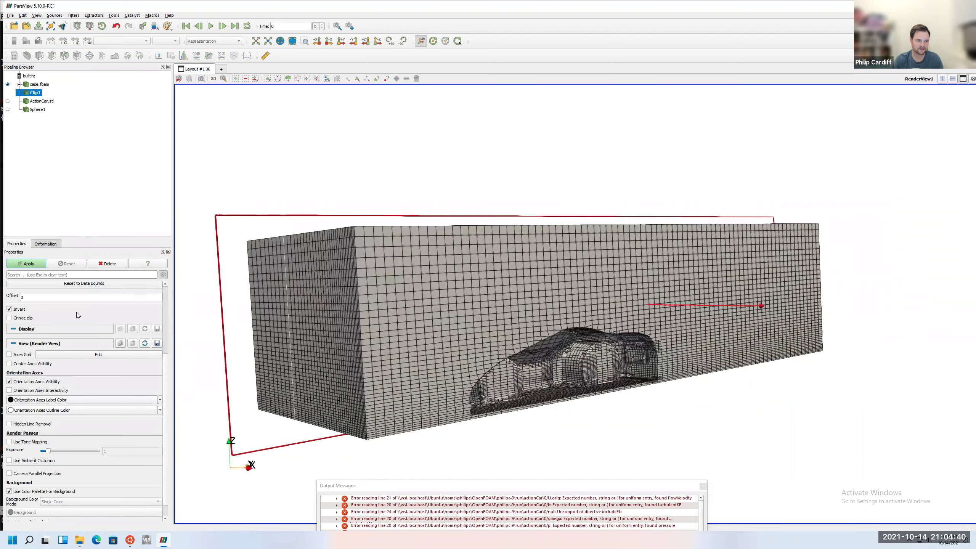
{"action": "scroll", "coordinate": [108, 322], "scroll_direction": "up", "scroll_amount": 5}
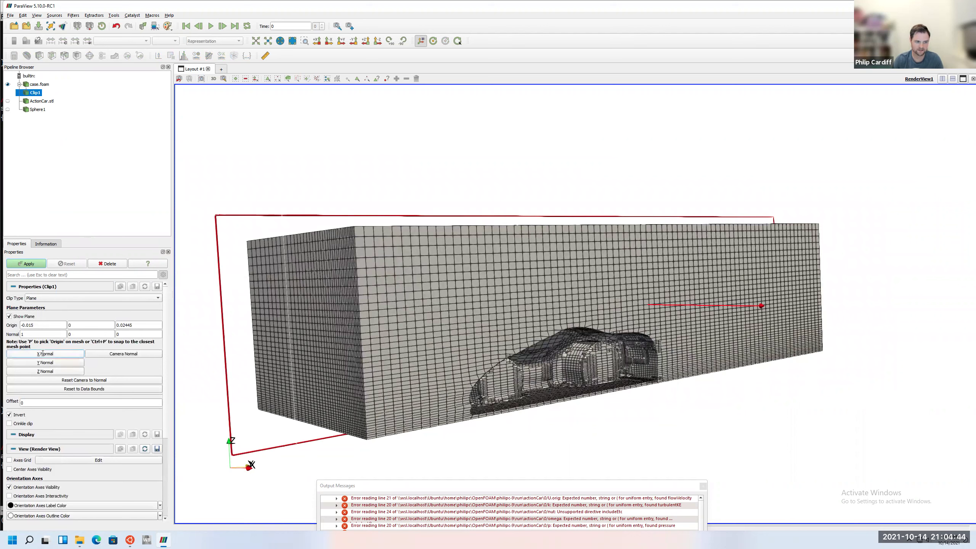
{"action": "left_click", "coordinate": [44, 362]}
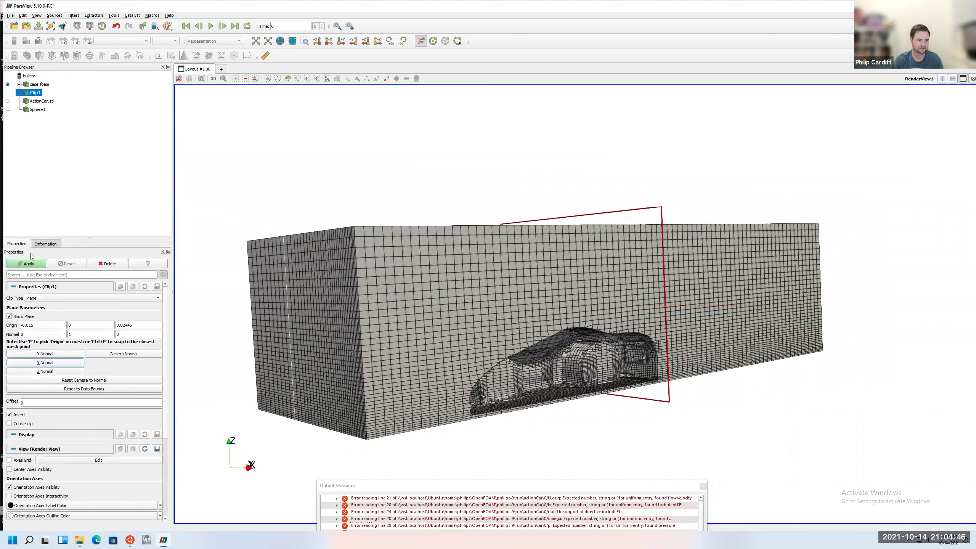
{"action": "left_click_drag", "start_coordinate": [658, 304], "coordinate": [611, 307]}
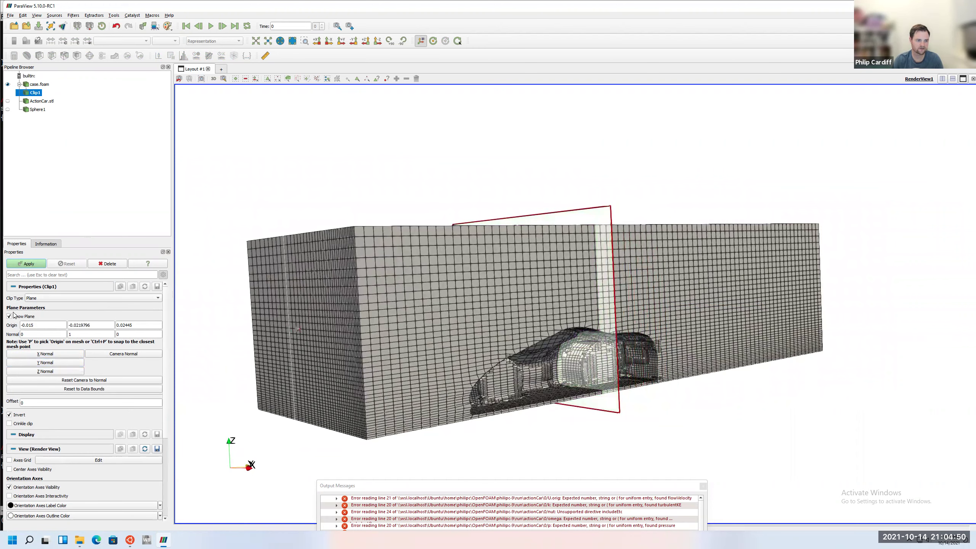
{"action": "left_click", "coordinate": [27, 264]}
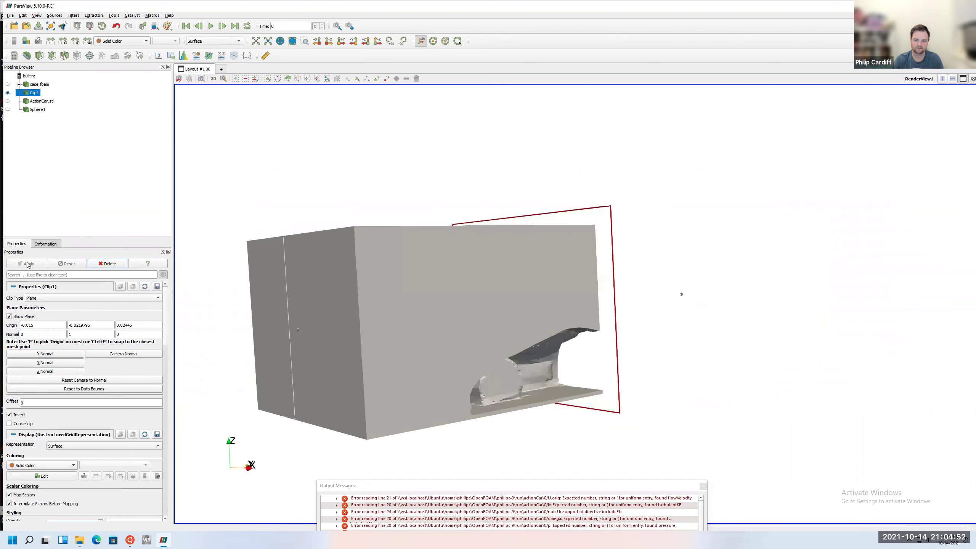
Turn off Invert, turn on Crinkle clip and hide the plane for the clip, applying the changes
{"action": "left_click", "coordinate": [20, 415]}
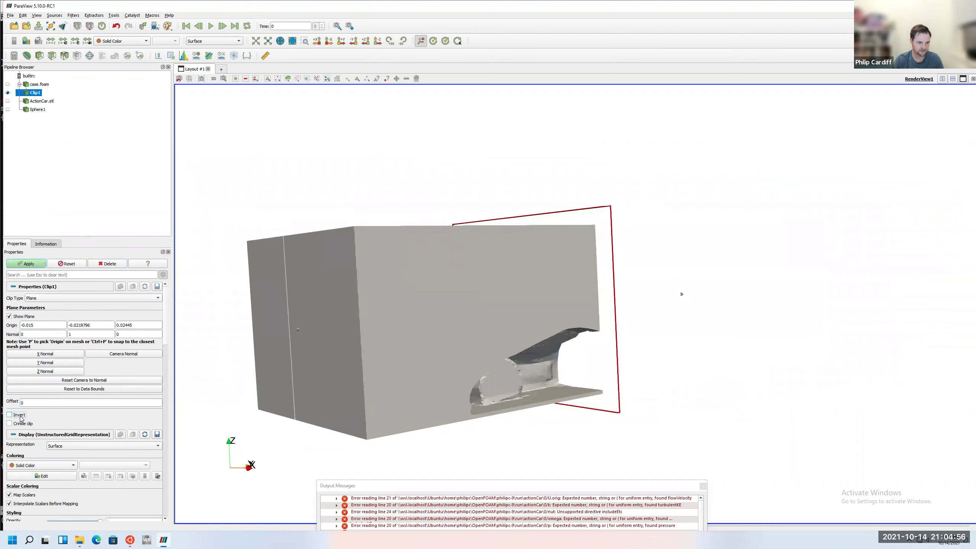
{"action": "left_click", "coordinate": [26, 264]}
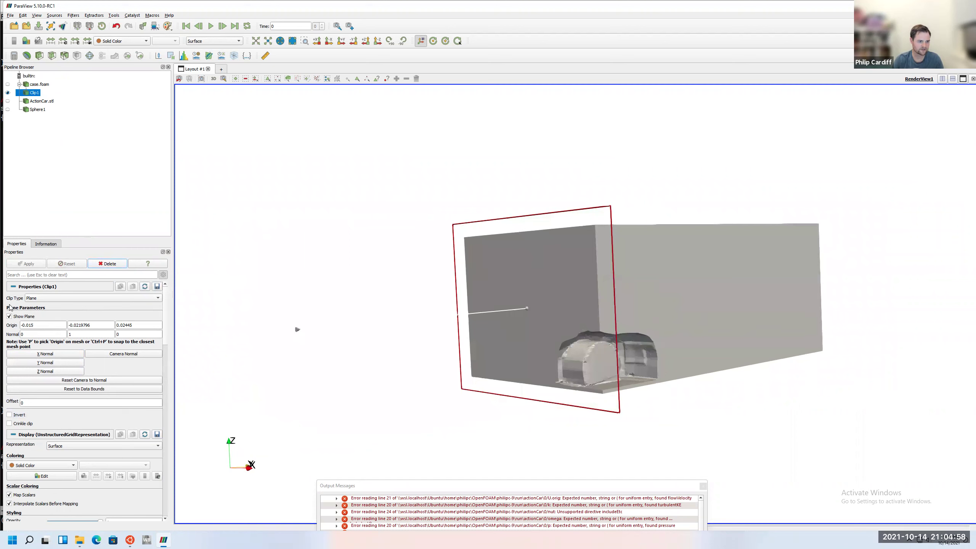
{"action": "left_click", "coordinate": [16, 316]}
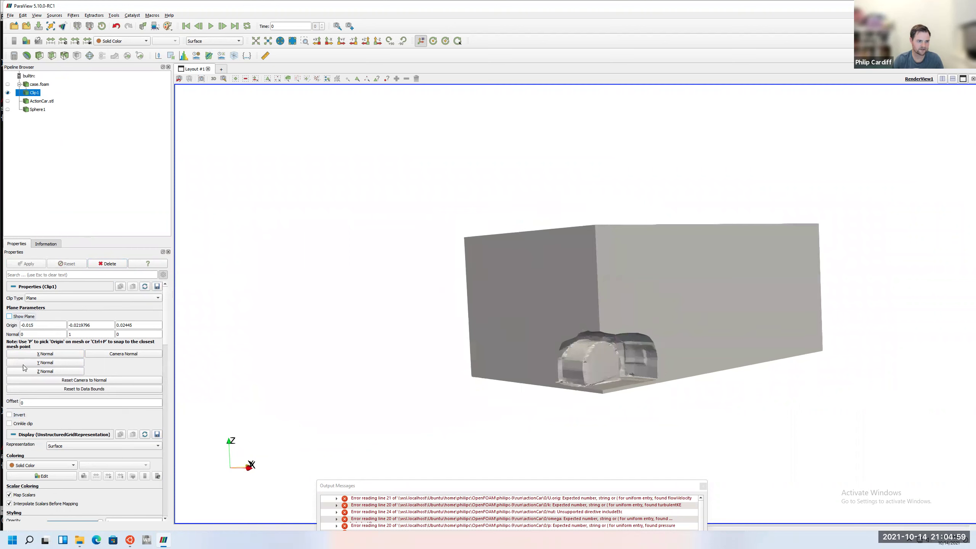
{"action": "left_click", "coordinate": [24, 424]}
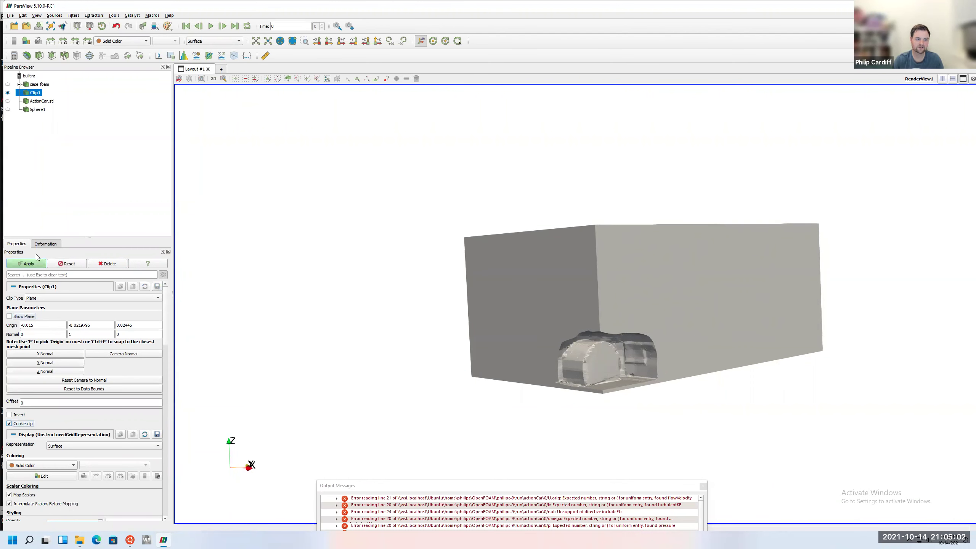
{"action": "left_click", "coordinate": [31, 265]}
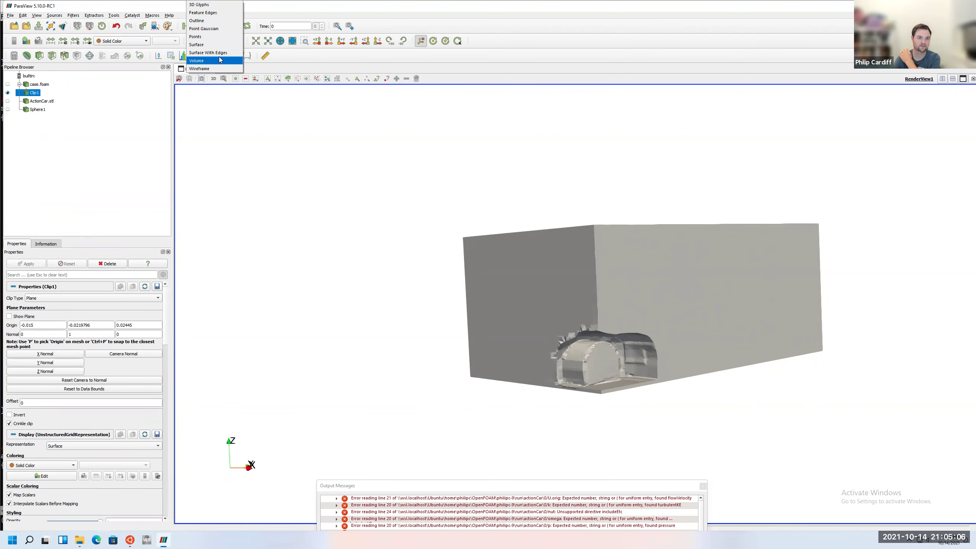
Display the clip as Surface With Edges and inspect the cut cells around the car's wheel arch and roof
{"action": "left_click", "coordinate": [221, 56]}
{"action": "left_click_drag", "start_coordinate": [547, 290], "coordinate": [629, 313]}
{"action": "scroll", "coordinate": [628, 311], "scroll_direction": "up", "scroll_amount": 8}
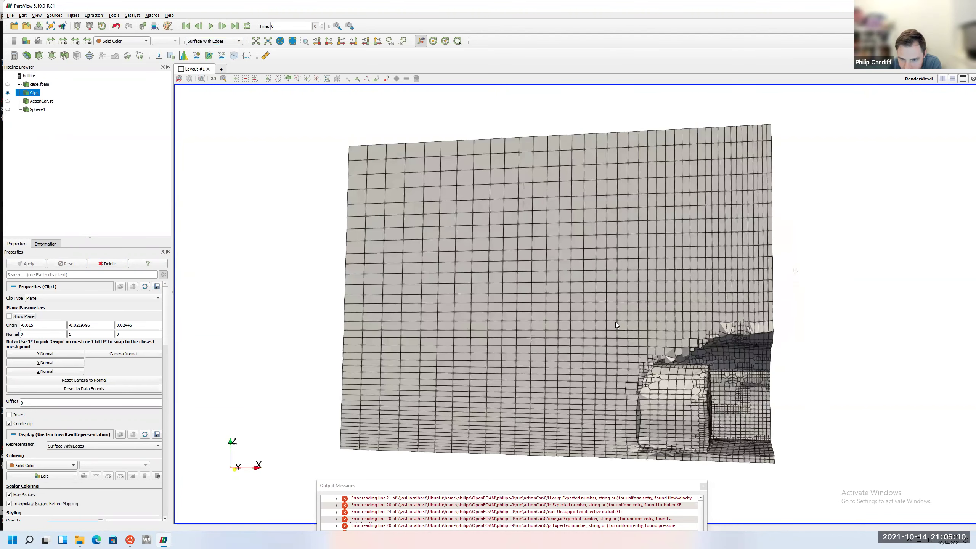
{"action": "scroll", "coordinate": [601, 303], "scroll_direction": "up", "scroll_amount": 6}
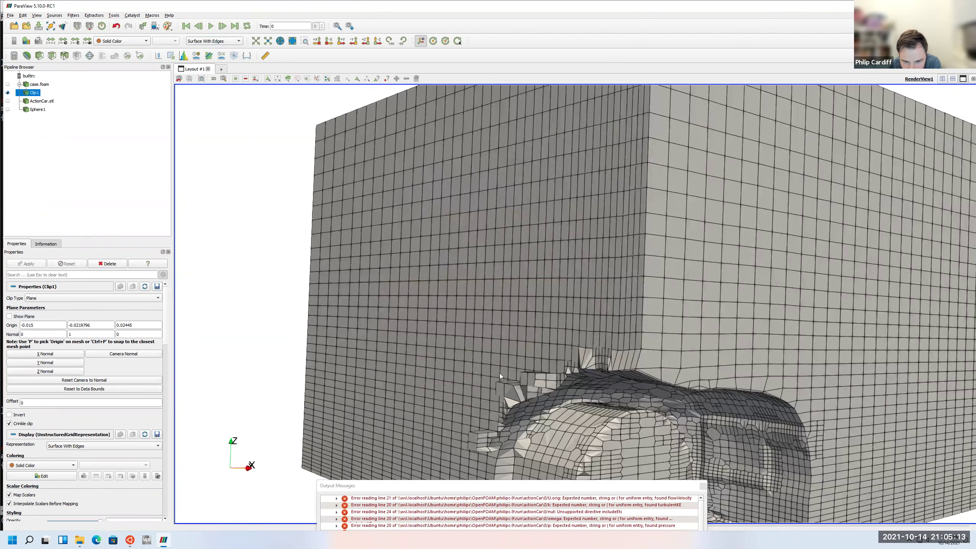
{"action": "left_click_drag", "start_coordinate": [500, 372], "coordinate": [520, 314]}
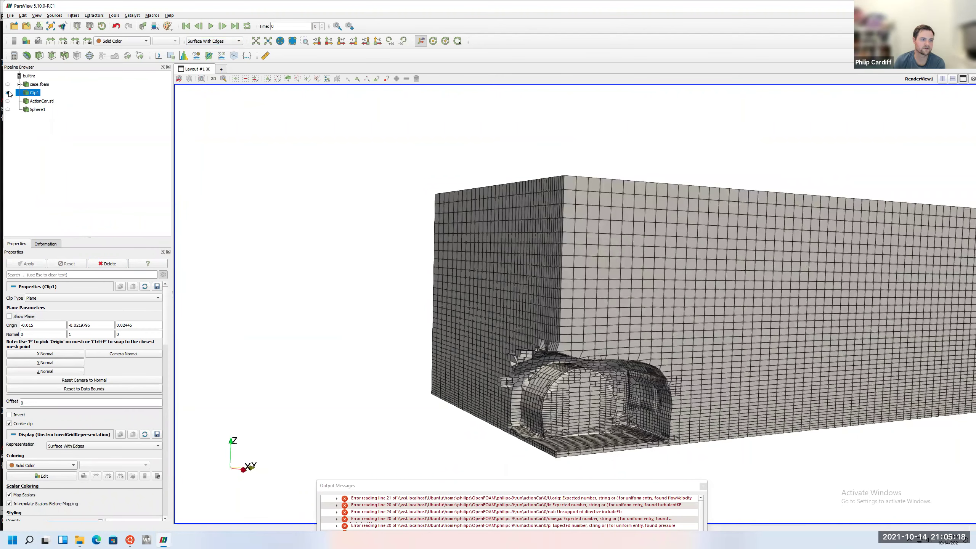
Hide the clip, show the full case.foam mesh again and inspect it around the car from several sides
{"action": "left_click", "coordinate": [8, 92]}
{"action": "left_click", "coordinate": [8, 84]}
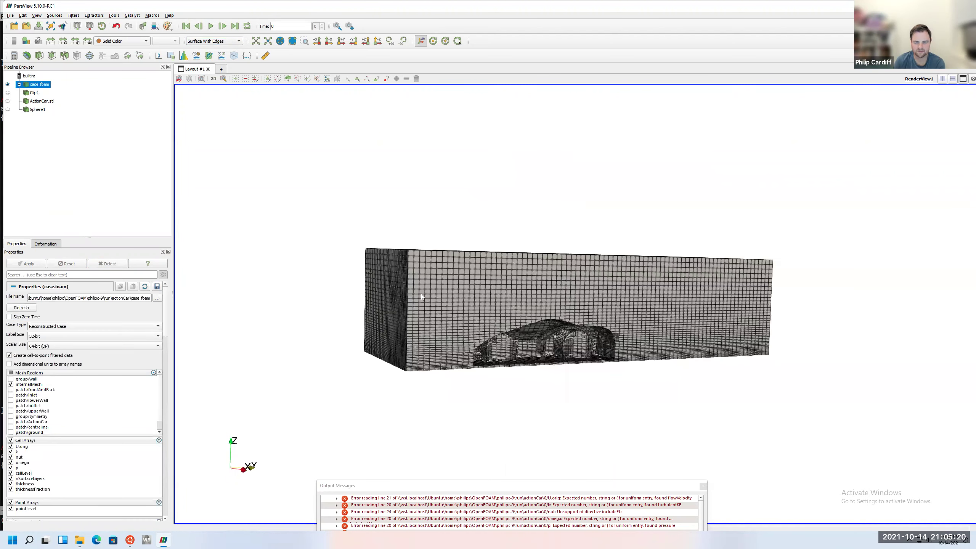
{"action": "left_click_drag", "start_coordinate": [488, 282], "coordinate": [590, 293]}
{"action": "scroll", "coordinate": [590, 293], "scroll_direction": "up", "scroll_amount": 5}
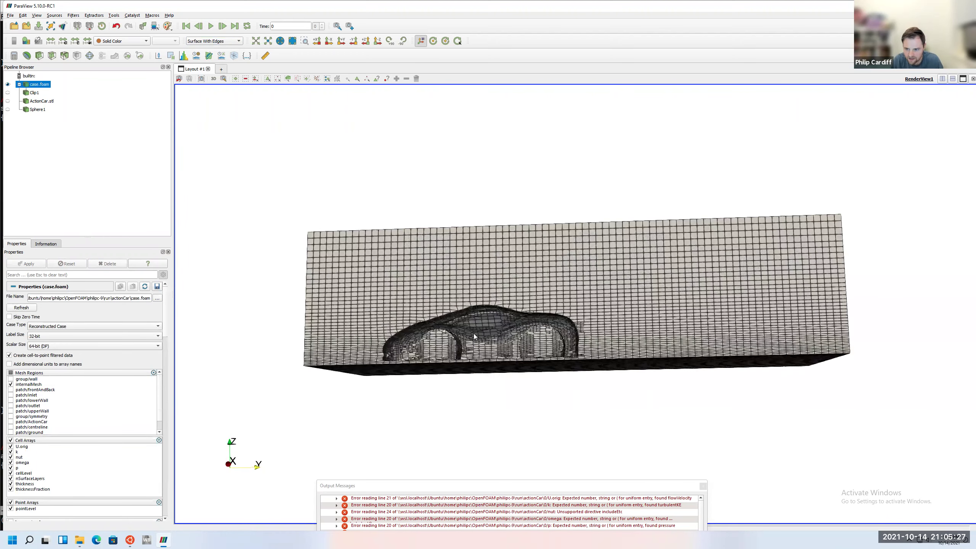
{"action": "left_click_drag", "start_coordinate": [473, 333], "coordinate": [679, 323]}
{"action": "left_click_drag", "start_coordinate": [735, 309], "coordinate": [756, 285]}
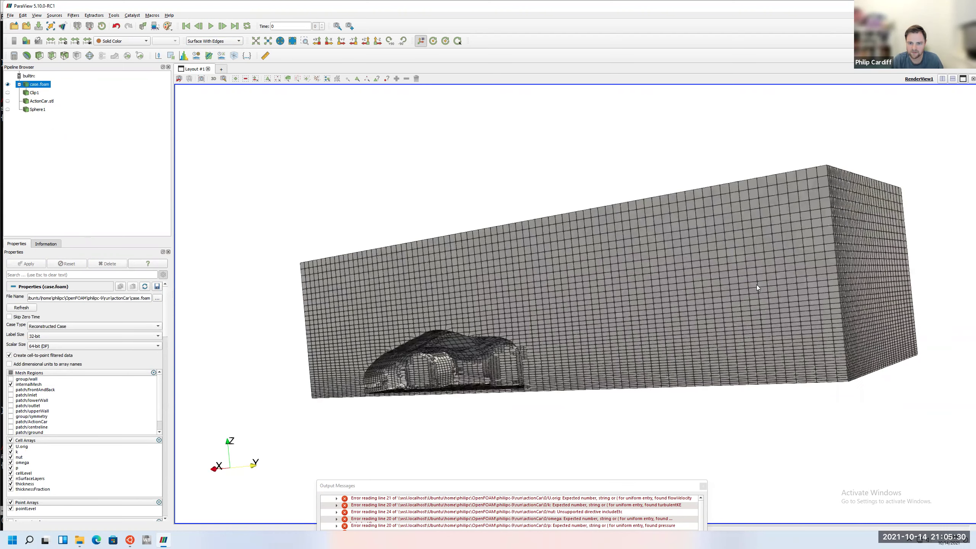
{"action": "left_click_drag", "start_coordinate": [586, 340], "coordinate": [335, 204]}
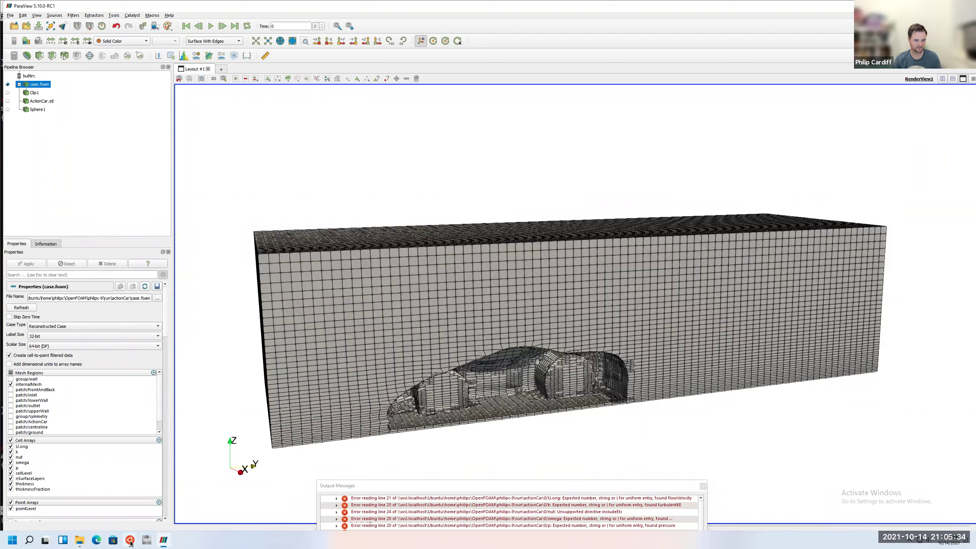
Switch to the Ubuntu terminal, close snappyHexMeshDict in Emacs and list the actionCar case directory
{"action": "mouse_move", "coordinate": [130, 540]}
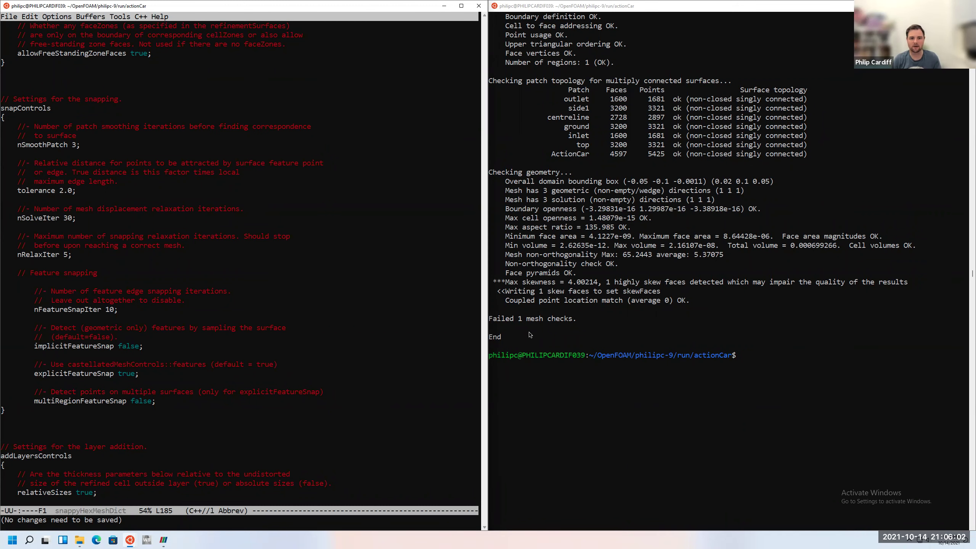
{"action": "left_click", "coordinate": [157, 222]}
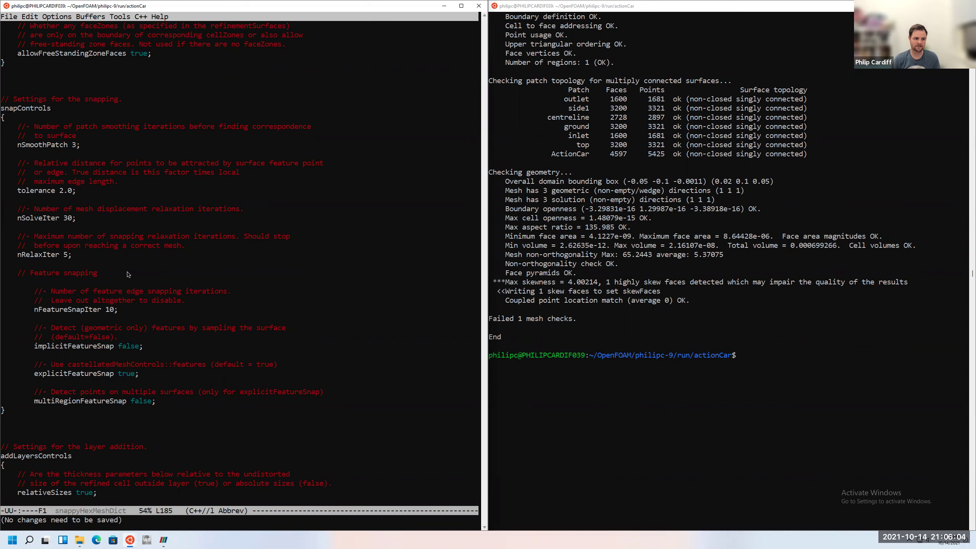
{"action": "key", "text": "ctrl+x"}
{"action": "key", "text": "ctrl+c"}
{"action": "type", "text": "ls"}
{"action": "key", "text": "Return"}
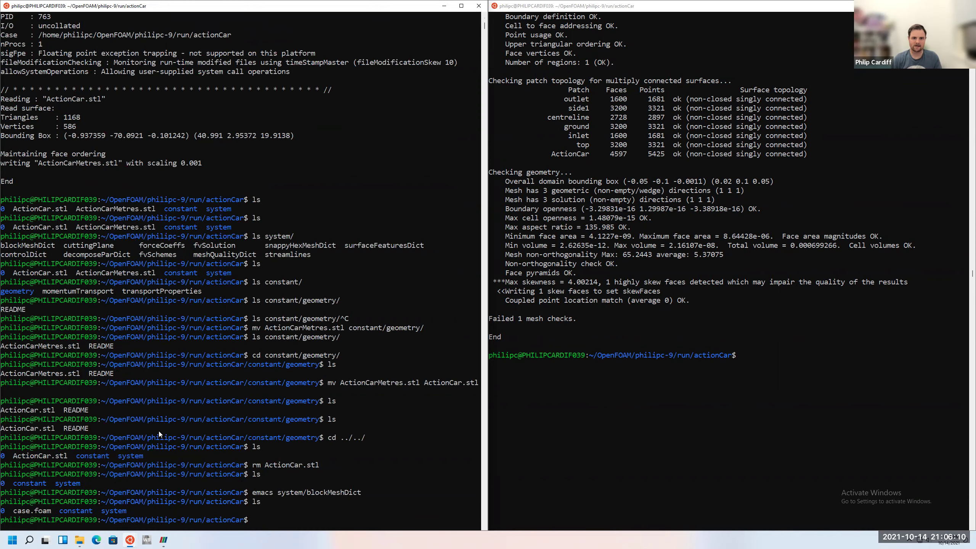
Open constant/transportProperties in Emacs and examine the transport model and the viscosity nu
{"action": "type", "text": "emacs constant/"}
{"action": "key", "text": "Tab"}
{"action": "key", "text": "Tab"}
{"action": "type", "text": "t"}
{"action": "key", "text": "Tab"}
{"action": "key", "text": "Return"}
{"action": "key", "text": "Down"}
{"action": "key", "text": "Down"}
{"action": "key", "text": "Down"}
{"action": "key", "text": "Down"}
{"action": "key", "text": "Down"}
{"action": "key", "text": "Down"}
{"action": "key", "text": "Down"}
{"action": "key", "text": "Down"}
{"action": "key", "text": "Down"}
{"action": "key", "text": "Down"}
{"action": "key", "text": "Down"}
{"action": "key", "text": "Down"}
{"action": "key", "text": "Down"}
{"action": "key", "text": "Down"}
{"action": "key", "text": "Down"}
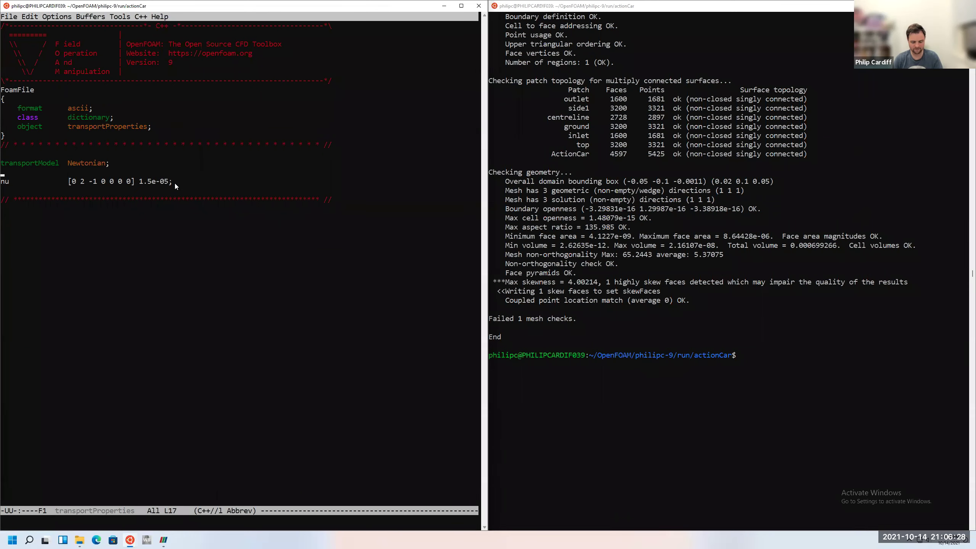
Close transportProperties, open constant/momentumTransport in Emacs and examine the simulation type and RAS turbulence model settings
{"action": "key", "text": "ctrl+x"}
{"action": "key", "text": "ctrl+c"}
{"action": "type", "text": "emacs constant/tu"}
{"action": "key", "text": "BackSpace"}
{"action": "key", "text": "BackSpace"}
{"action": "key", "text": "BackSpace"}
{"action": "type", "text": "momentumTransport"}
{"action": "key", "text": "Tab"}
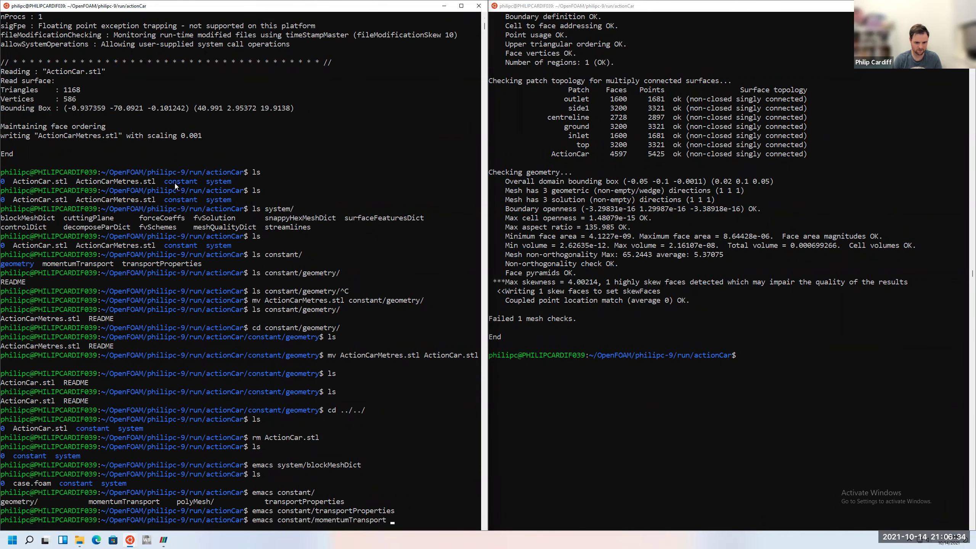
{"action": "key", "text": "Return"}
{"action": "key", "text": "Down"}
{"action": "key", "text": "Down"}
{"action": "key", "text": "Down"}
{"action": "key", "text": "Down"}
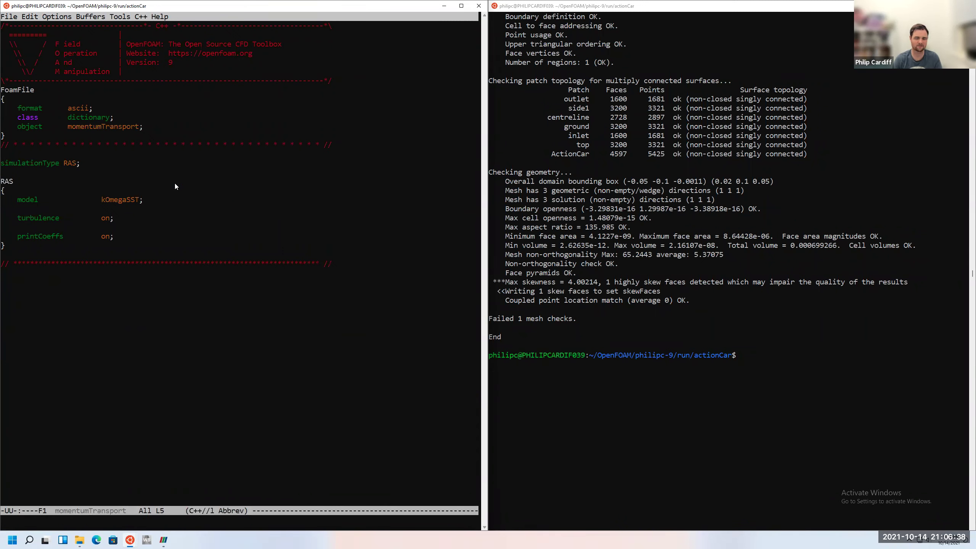
{"action": "key", "text": "Down"}
{"action": "key", "text": "Down"}
{"action": "key", "text": "Down"}
{"action": "key", "text": "Down"}
{"action": "key", "text": "Down"}
{"action": "key", "text": "Down"}
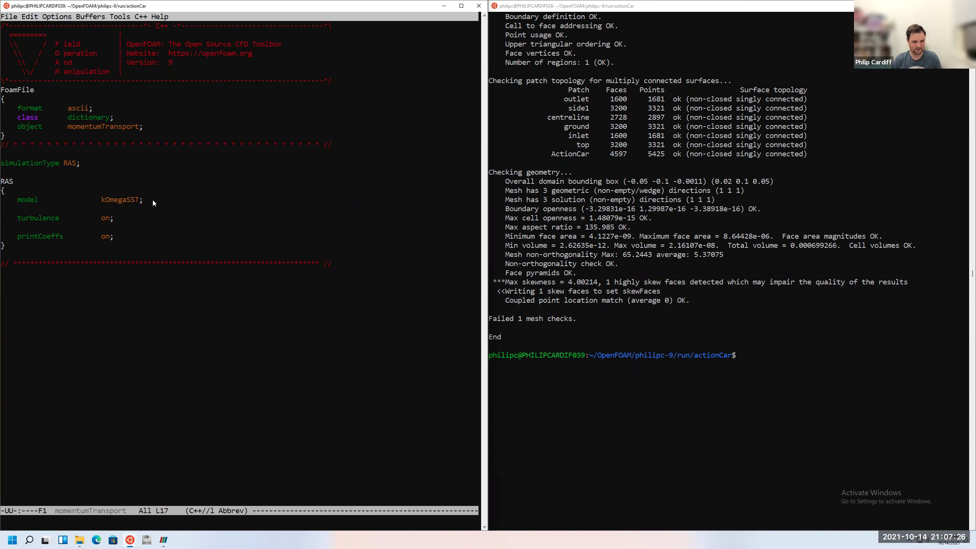
Close momentumTransport and list the contents of the case directory and its 0 folder
{"action": "key", "text": "ctrl+x"}
{"action": "key", "text": "ctrl+d"}
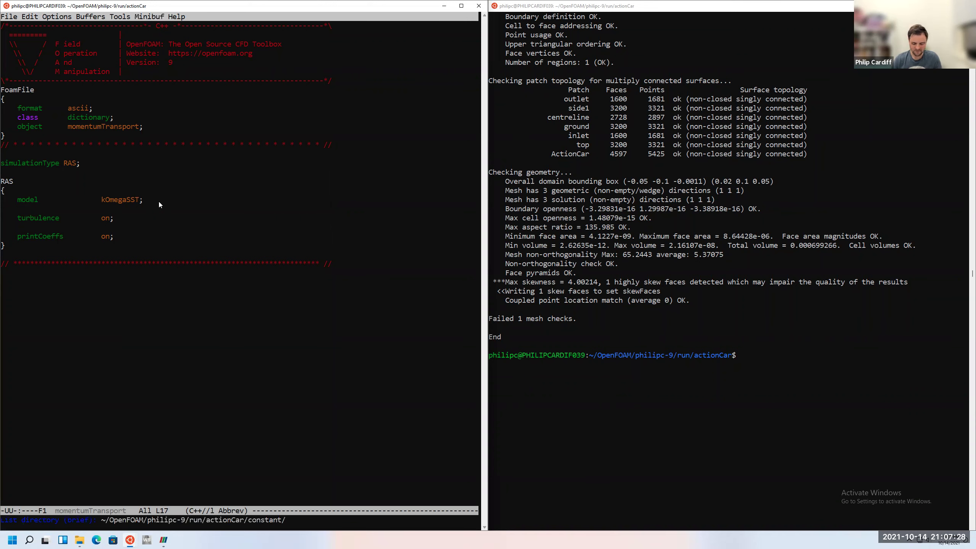
{"action": "key", "text": "ctrl+g"}
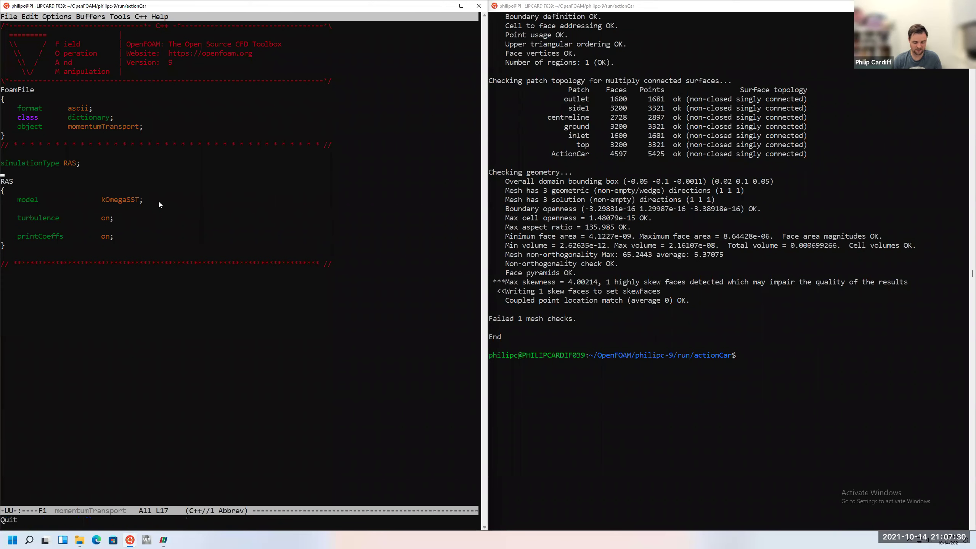
{"action": "key", "text": "ctrl+x"}
{"action": "key", "text": "ctrl+c"}
{"action": "key", "text": "Return"}
{"action": "key", "text": "Return"}
{"action": "type", "text": "ls"}
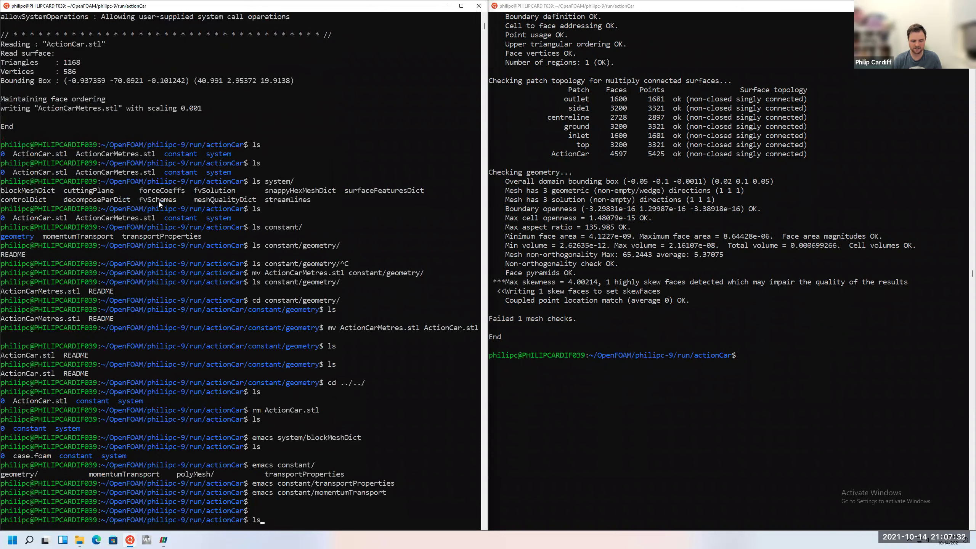
{"action": "key", "text": "Return"}
{"action": "type", "text": "ls 0"}
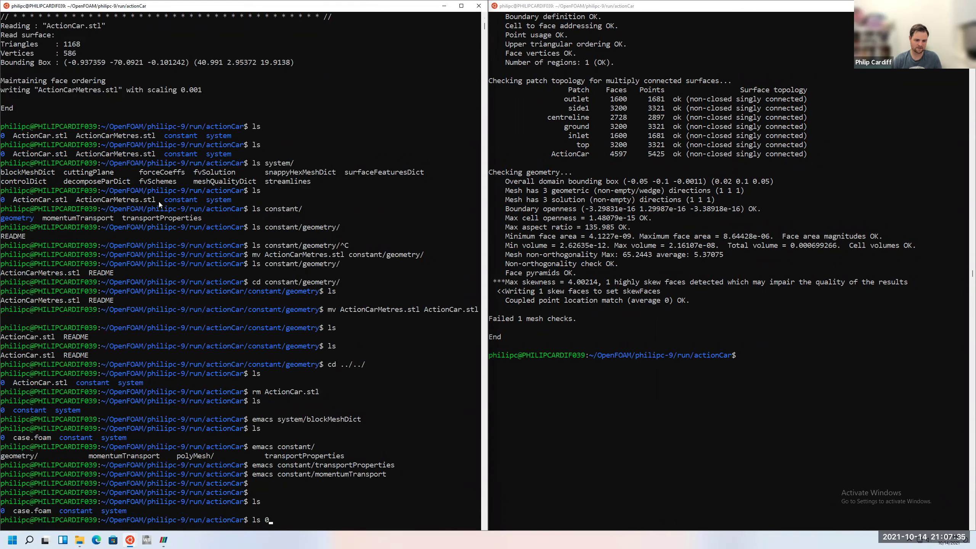
{"action": "key", "text": "Return"}
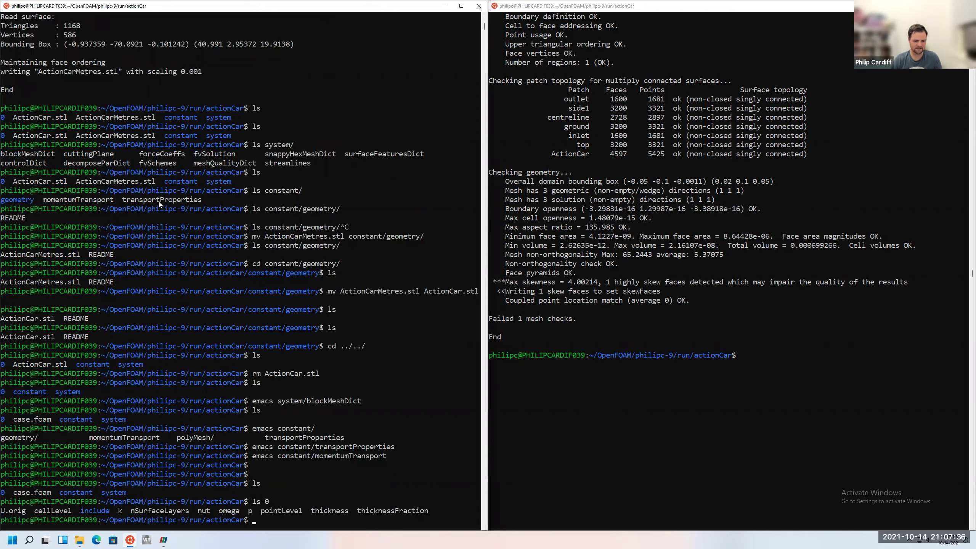
{"action": "type", "text": "cd"}
{"action": "key", "text": "ctrl+c"}
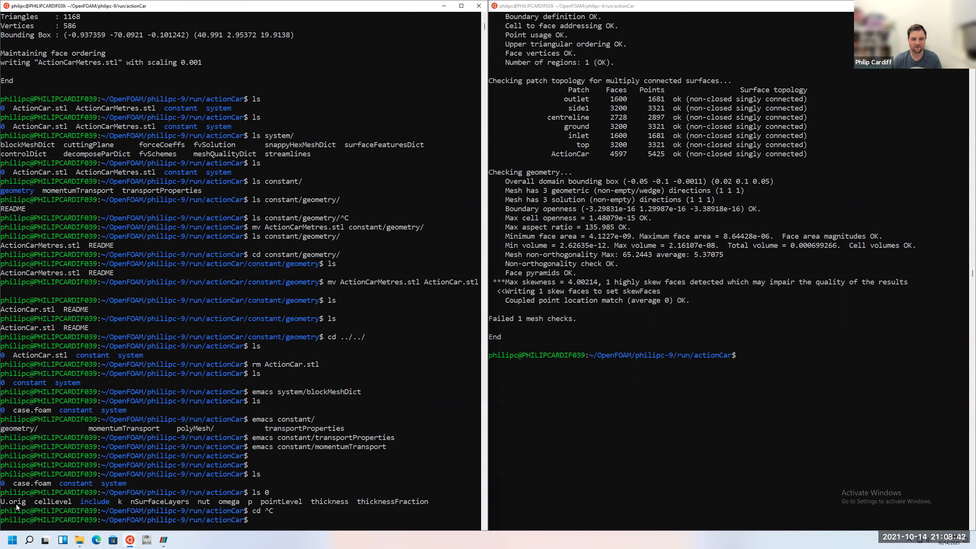
Open 0/U.orig in Emacs and go to the initialConditions include above the dimensions entry
{"action": "type", "text": "ema"}
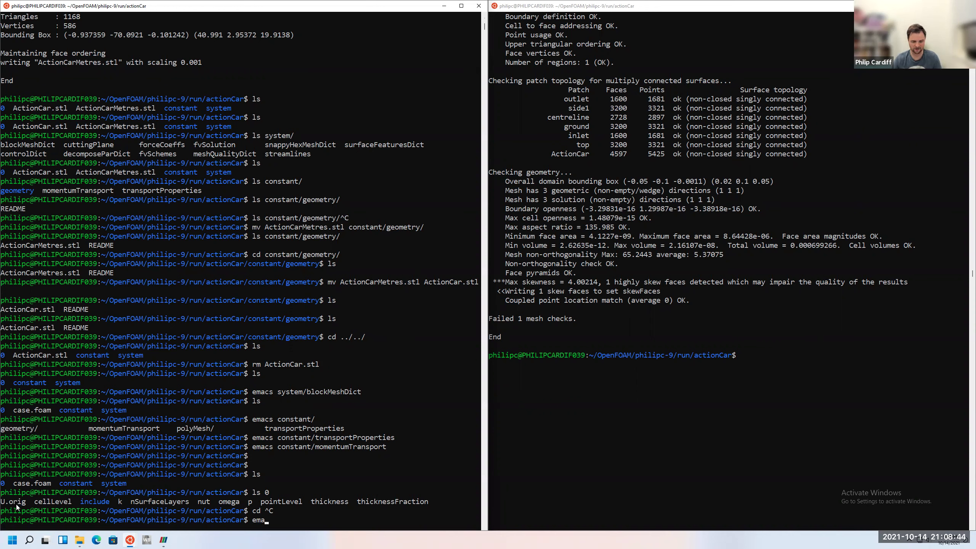
{"action": "type", "text": "cs 0/U.orig"}
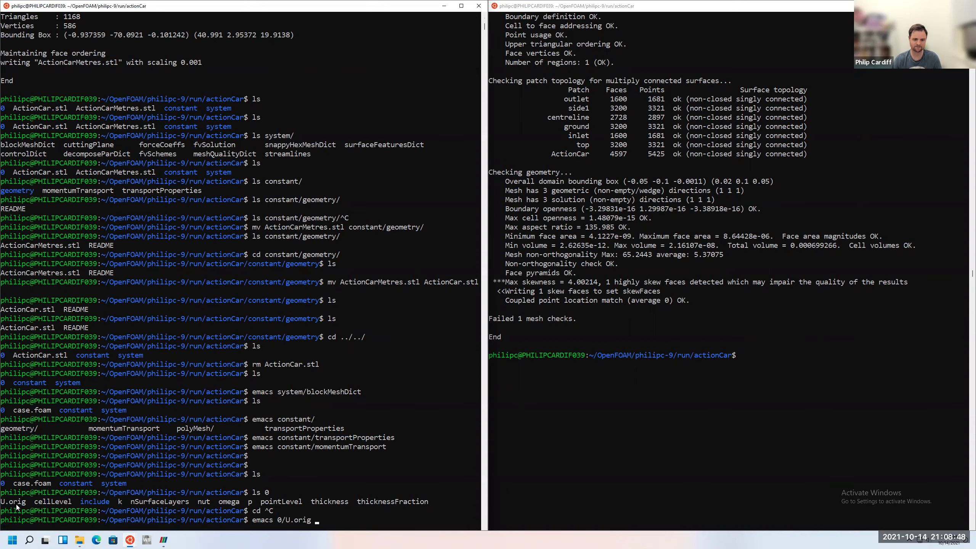
{"action": "key", "text": "Return"}
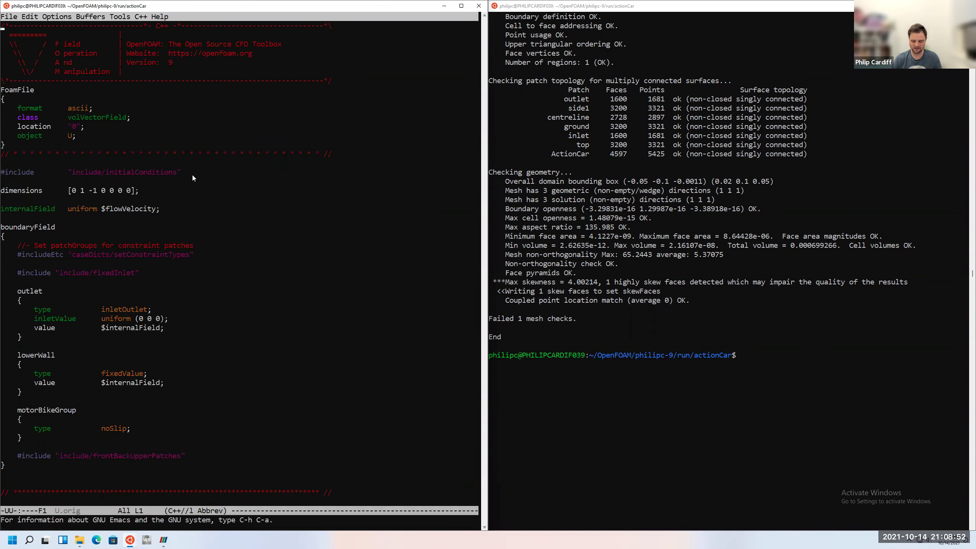
{"action": "key", "text": "Down"}
{"action": "key", "text": "Down"}
{"action": "key", "text": "Down"}
{"action": "key", "text": "Down"}
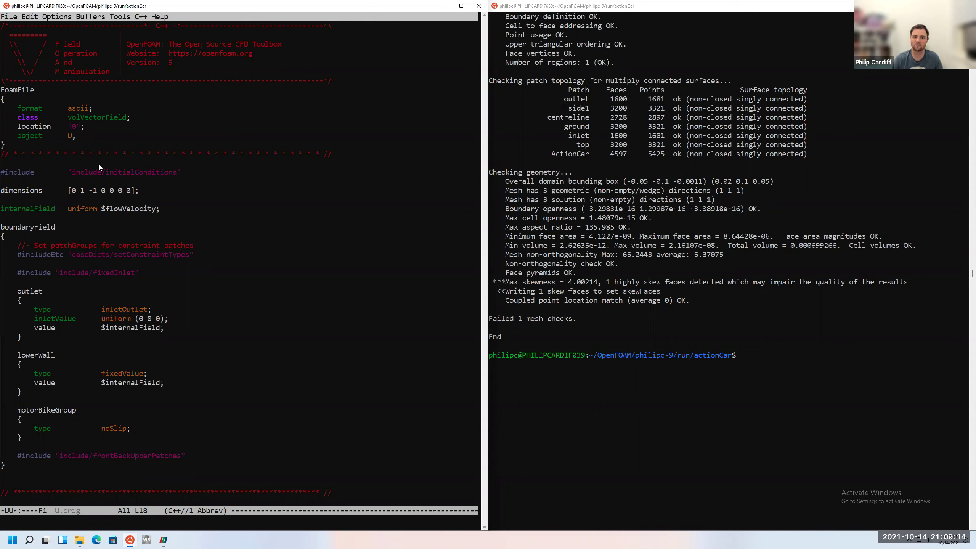
Open 0/include/initialConditions in Emacs and examine the flow velocity, pressure and turbulence entries
{"action": "key", "text": "Up"}
{"action": "key", "text": "ctrl+x"}
{"action": "key", "text": "ctrl+f"}
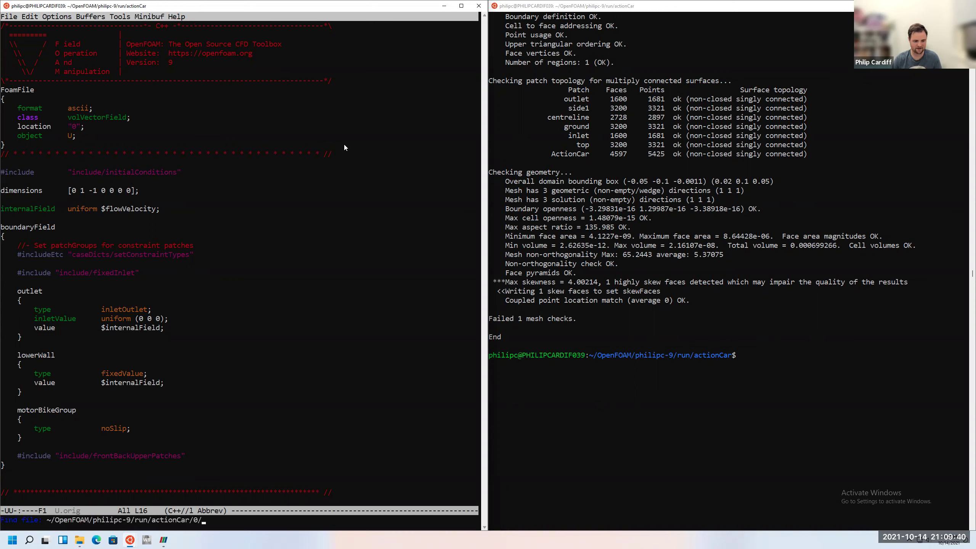
{"action": "type", "text": "in"}
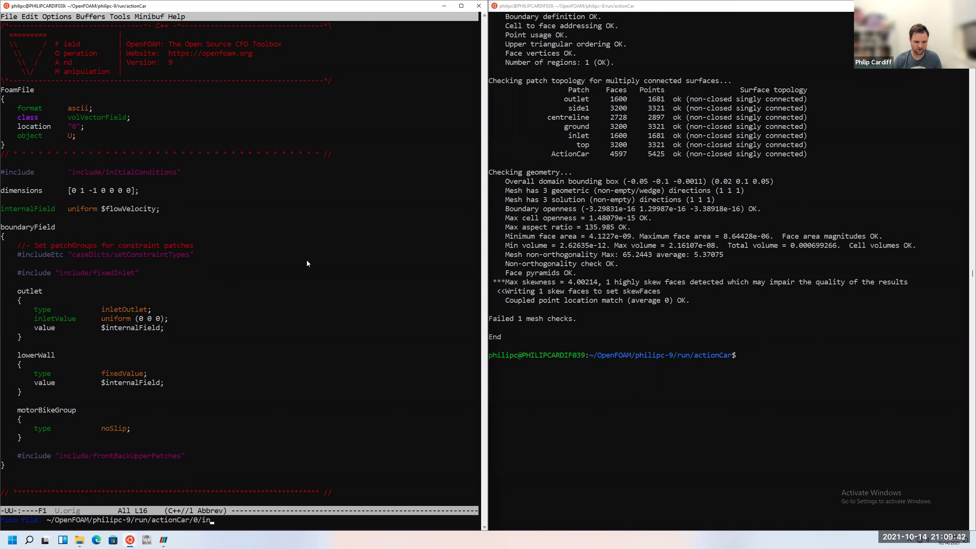
{"action": "type", "text": "clude/in"}
{"action": "key", "text": "Tab"}
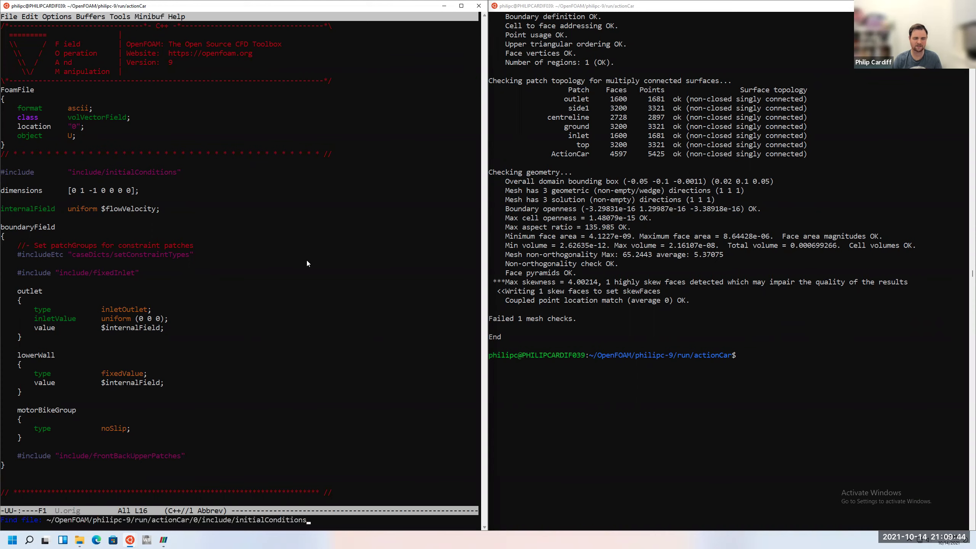
{"action": "key", "text": "Return"}
{"action": "key", "text": "Down"}
{"action": "key", "text": "Down"}
{"action": "key", "text": "Down"}
{"action": "key", "text": "Down"}
{"action": "key", "text": "Down"}
{"action": "key", "text": "Down"}
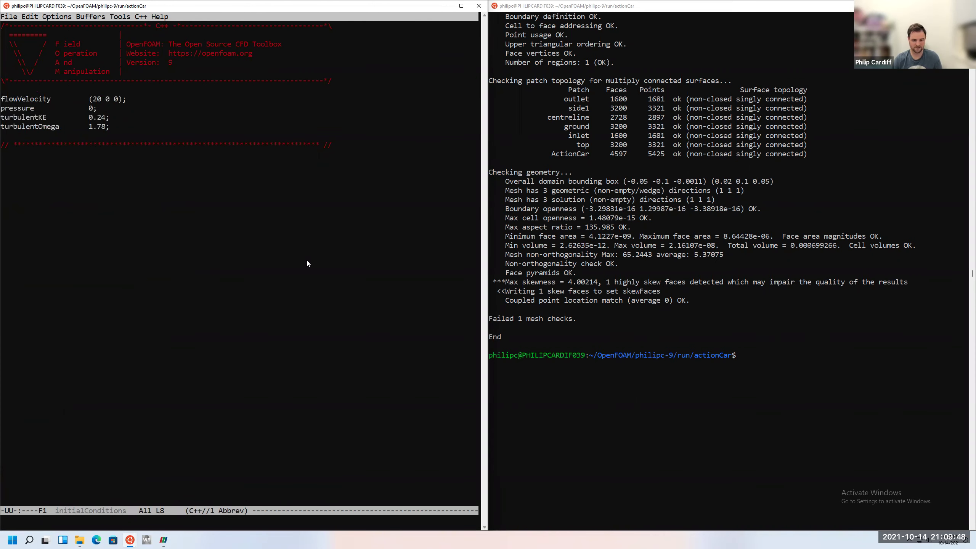
Switch to File Explorer, refresh the actionCar folder and open the include folder inside 0
{"action": "key", "text": "alt+Tab"}
{"action": "key", "text": "Tab"}
{"action": "key", "text": "Tab"}
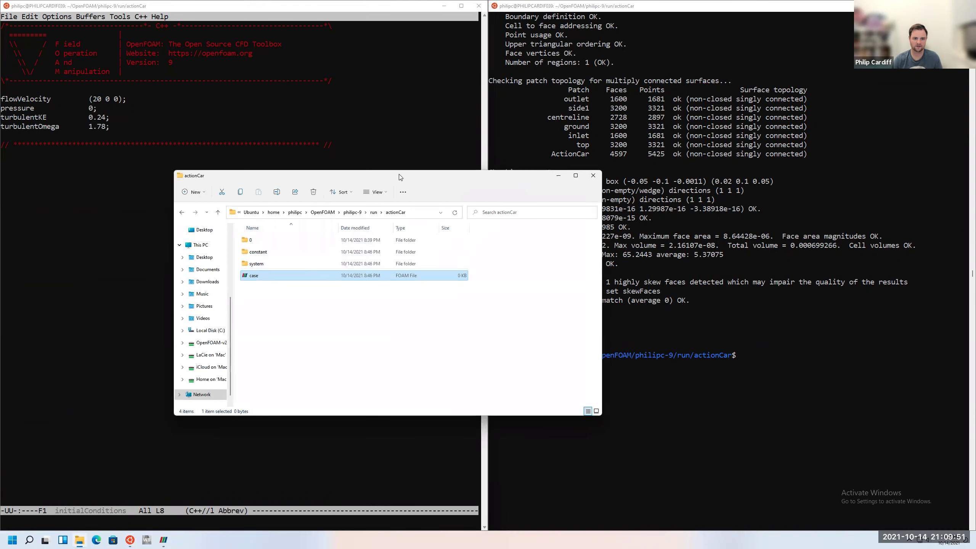
{"action": "left_click", "coordinate": [456, 214]}
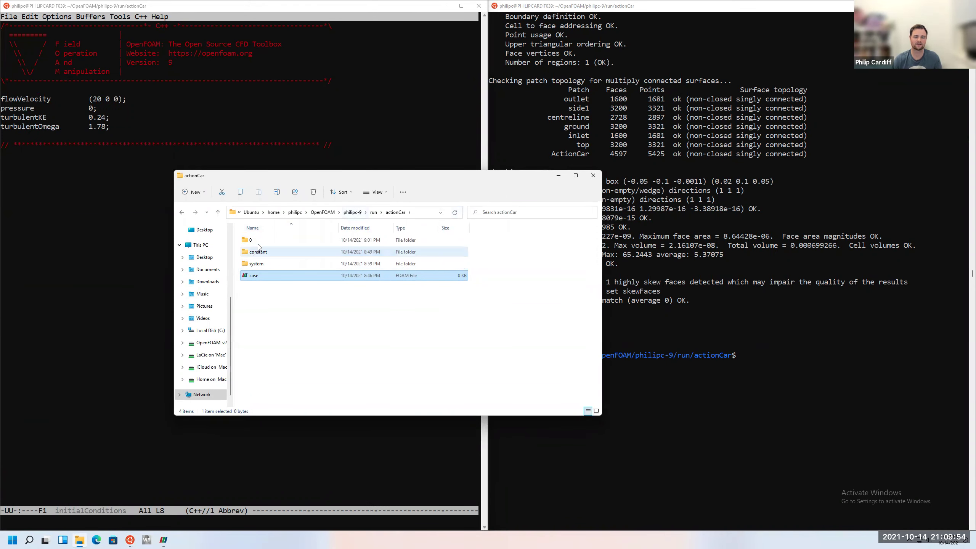
{"action": "double_click", "coordinate": [251, 241]}
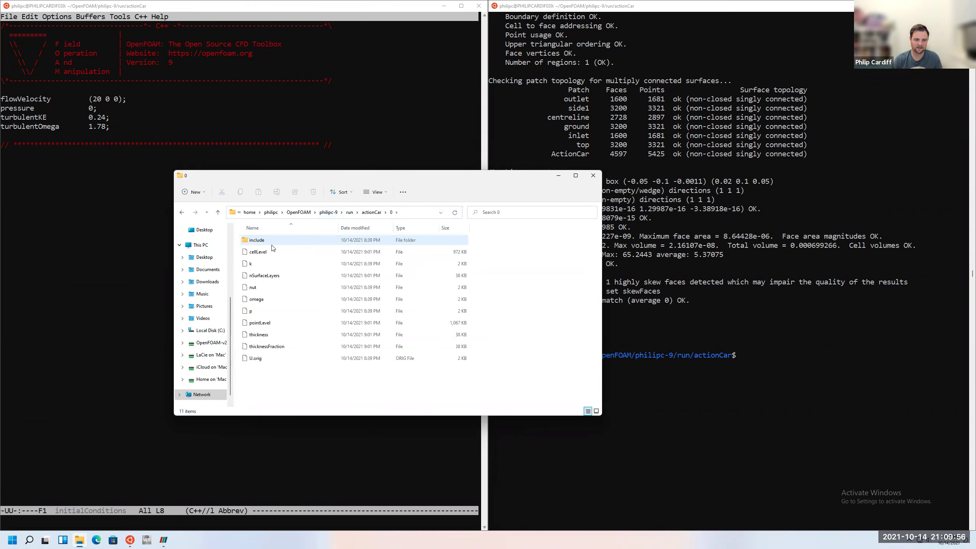
{"action": "double_click", "coordinate": [264, 245]}
{"action": "left_click", "coordinate": [274, 265]}
Back in Emacs, set flowVelocity in initialConditions to (0 2 0) and save the file
{"action": "left_click", "coordinate": [122, 103]}
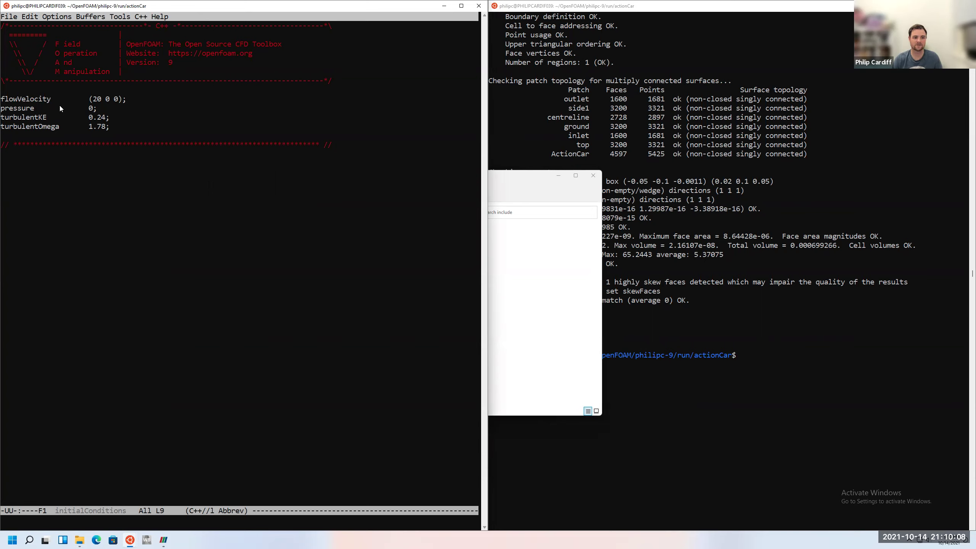
{"action": "key", "text": "Delete"}
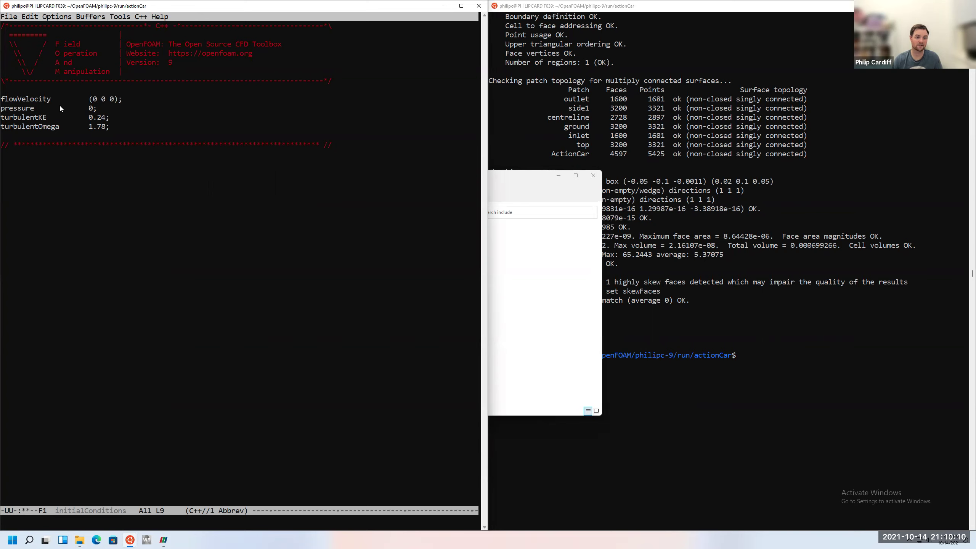
{"action": "key", "text": "Right"}
{"action": "key", "text": "Right"}
{"action": "key", "text": "Right"}
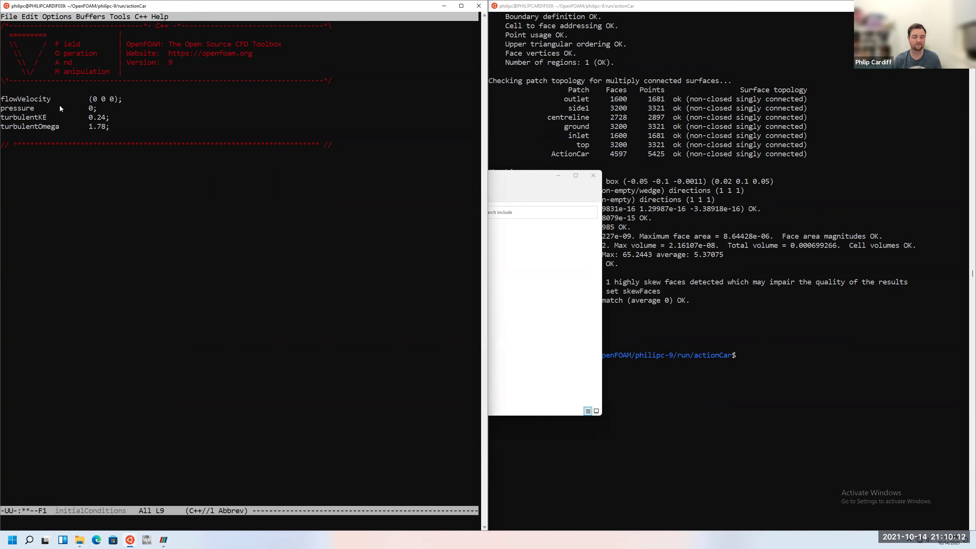
{"action": "key", "text": "BackSpace"}
{"action": "type", "text": "2"}
{"action": "key", "text": "ctrl+x"}
{"action": "key", "text": "ctrl+s"}
{"action": "key", "text": "Down"}
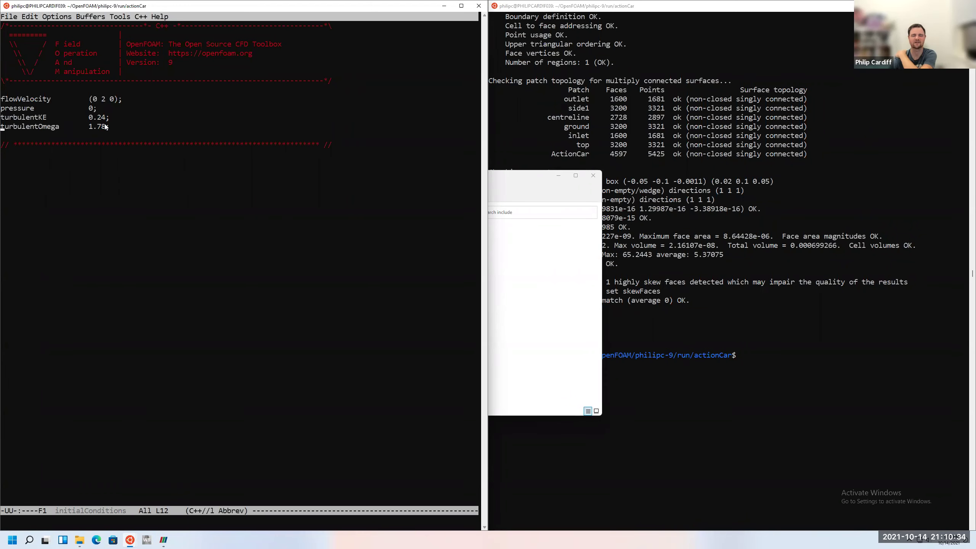
{"action": "key", "text": "ctrl+x"}
{"action": "key", "text": "ctrl+s"}
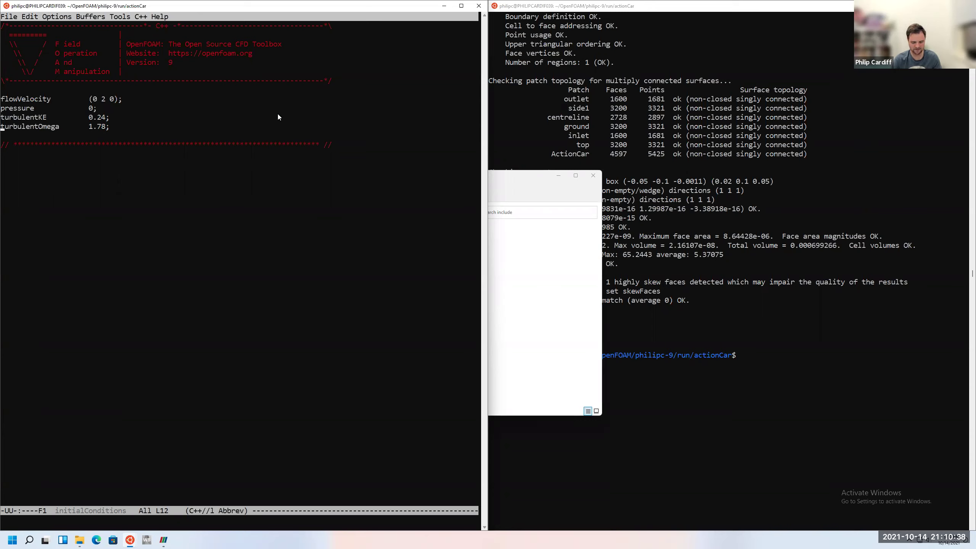
Reopen the velocity field file 0/U.orig in Emacs
{"action": "key", "text": "ctrl+x"}
{"action": "key", "text": "ctrl+f"}
{"action": "key", "text": "BackSpace"}
{"action": "key", "text": "BackSpace"}
{"action": "key", "text": "BackSpace"}
{"action": "key", "text": "BackSpace"}
{"action": "key", "text": "BackSpace"}
{"action": "key", "text": "BackSpace"}
{"action": "key", "text": "BackSpace"}
{"action": "key", "text": "BackSpace"}
{"action": "type", "text": "U.orig"}
{"action": "key", "text": "Return"}
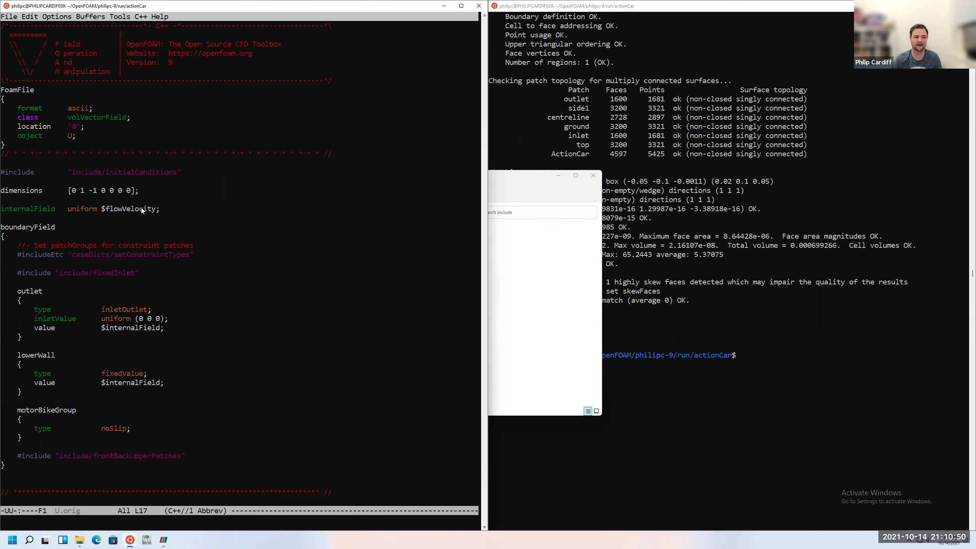
Duplicate the internalField line in U.orig and change the copy's value to uniform ( 0 2 0)
{"action": "key", "text": "Down"}
{"action": "key", "text": "Down"}
{"action": "key", "text": "ctrl+space"}
{"action": "key", "text": "Down"}
{"action": "key", "text": "alt+w"}
{"action": "key", "text": "ctrl+y"}
{"action": "key", "text": "Left"}
{"action": "key", "text": "BackSpace"}
{"action": "key", "text": "BackSpace"}
{"action": "key", "text": "BackSpace"}
{"action": "key", "text": "BackSpace"}
{"action": "key", "text": "BackSpace"}
{"action": "key", "text": "BackSpace"}
{"action": "key", "text": "BackSpace"}
{"action": "key", "text": "BackSpace"}
{"action": "key", "text": "BackSpace"}
{"action": "key", "text": "BackSpace"}
{"action": "key", "text": "BackSpace"}
{"action": "key", "text": "BackSpace"}
{"action": "key", "text": "BackSpace"}
{"action": "key", "text": "BackSpace"}
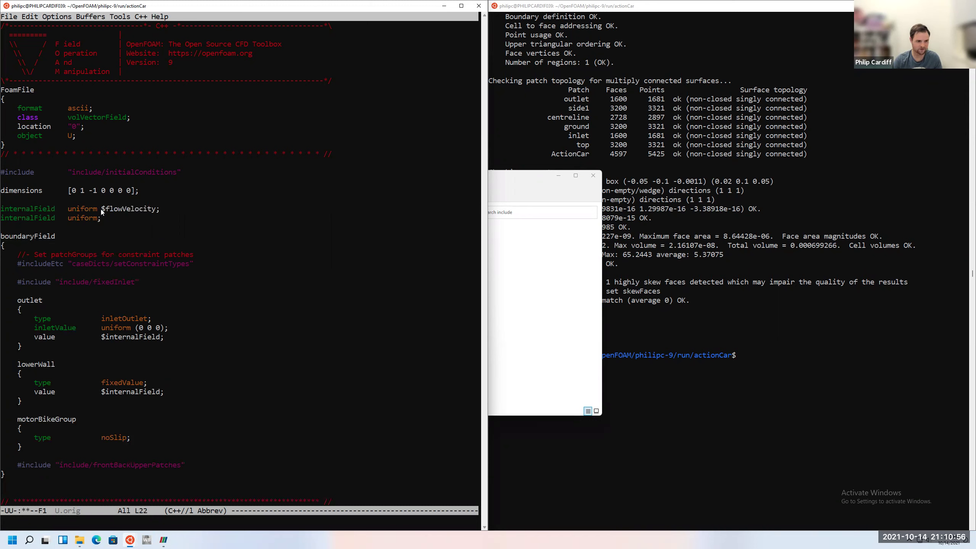
{"action": "type", "text": "( 0 2 0)"}
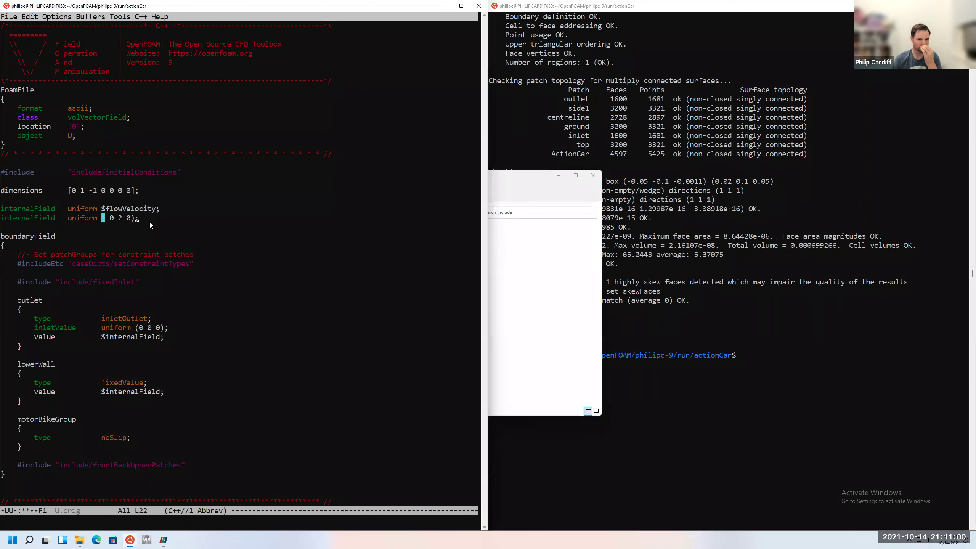
Delete the duplicated internalField line and save U.orig
{"action": "key", "text": "Home"}
{"action": "key", "text": "shift+Down"}
{"action": "key", "text": "ctrl+w"}
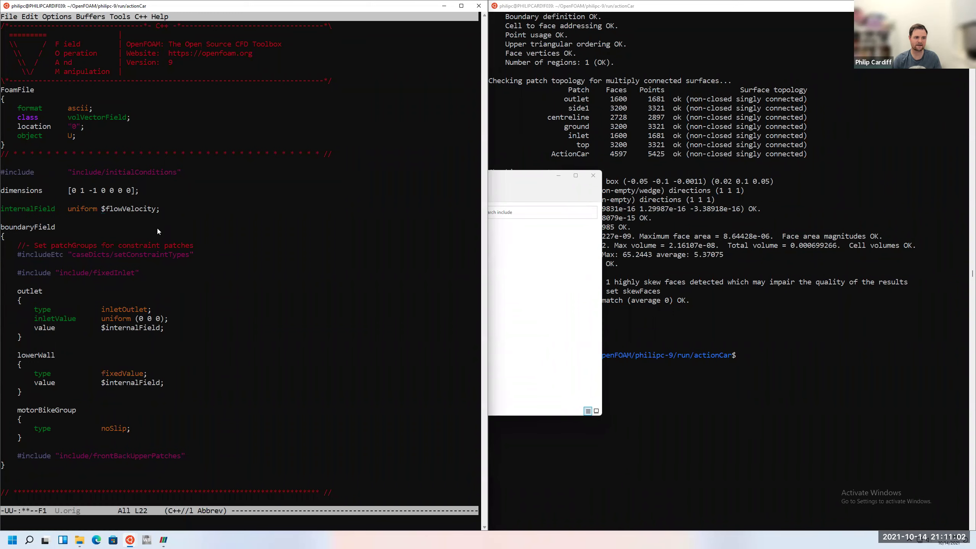
{"action": "key", "text": "ctrl+x"}
{"action": "key", "text": "ctrl+s"}
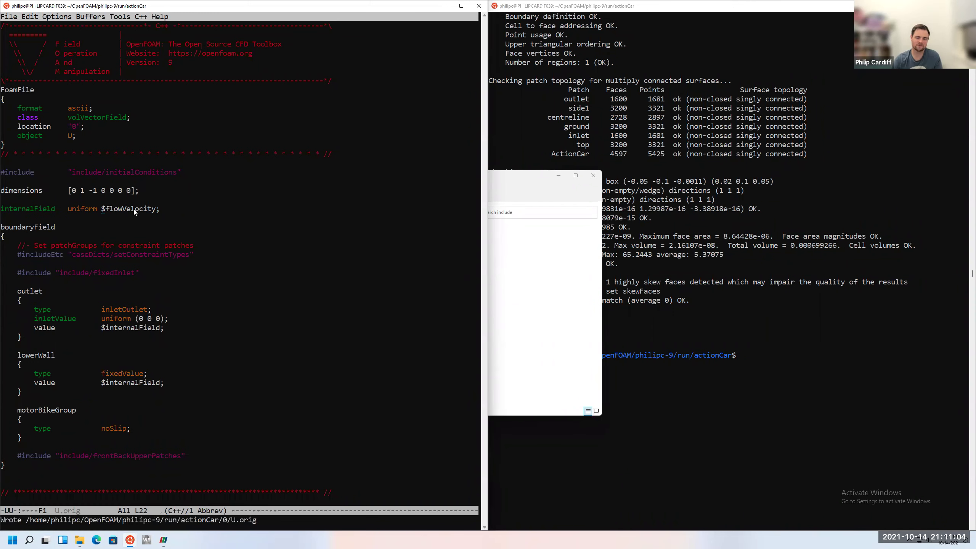
Open 0/include/fixedInlet in Emacs and examine the inlet patch's type and value
{"action": "key", "text": "Down"}
{"action": "key", "text": "Down"}
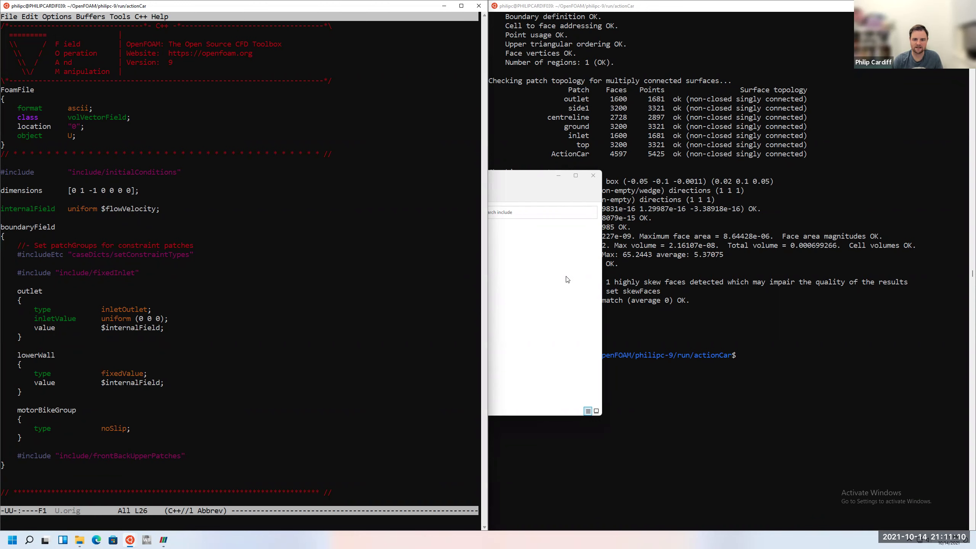
{"action": "left_click", "coordinate": [235, 251]}
{"action": "key", "text": "ctrl+x"}
{"action": "key", "text": "ctrl+f"}
{"action": "type", "text": "i"}
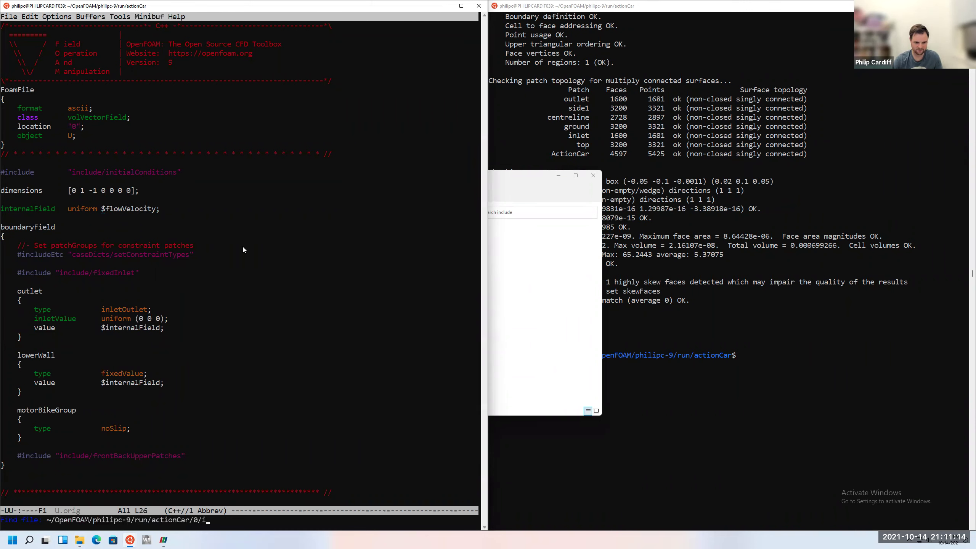
{"action": "type", "text": "nclude/fi"}
{"action": "key", "text": "Tab"}
{"action": "key", "text": "Return"}
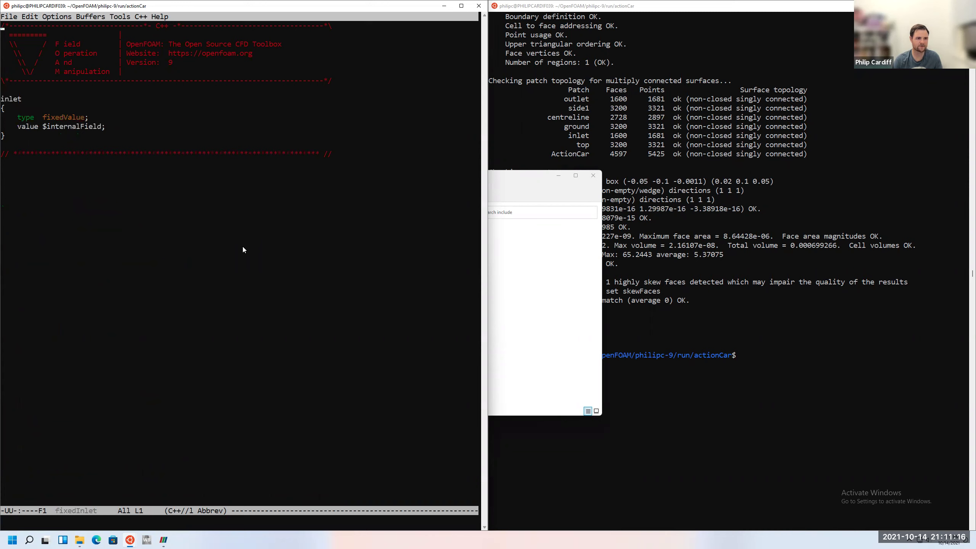
{"action": "key", "text": "Down"}
{"action": "key", "text": "Down"}
{"action": "key", "text": "Down"}
{"action": "key", "text": "Down"}
{"action": "key", "text": "Down"}
{"action": "key", "text": "Down"}
{"action": "key", "text": "Down"}
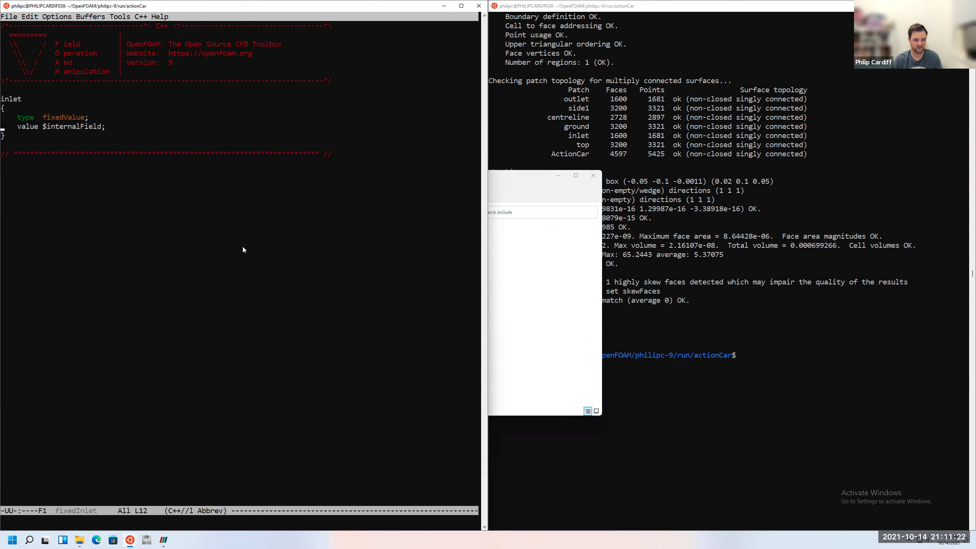
Return to 0/U.orig and go to the outlet patch in boundaryField
{"action": "key", "text": "ctrl+x"}
{"action": "key", "text": "ctrl+f"}
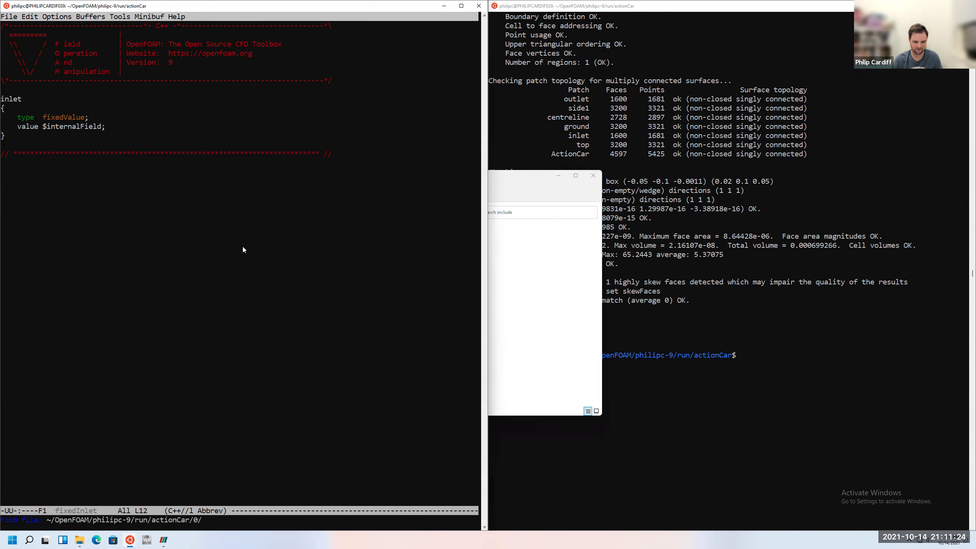
{"action": "type", "text": "U.orig"}
{"action": "key", "text": "Return"}
{"action": "key", "text": "Down"}
{"action": "key", "text": "Down"}
{"action": "key", "text": "Down"}
{"action": "key", "text": "Down"}
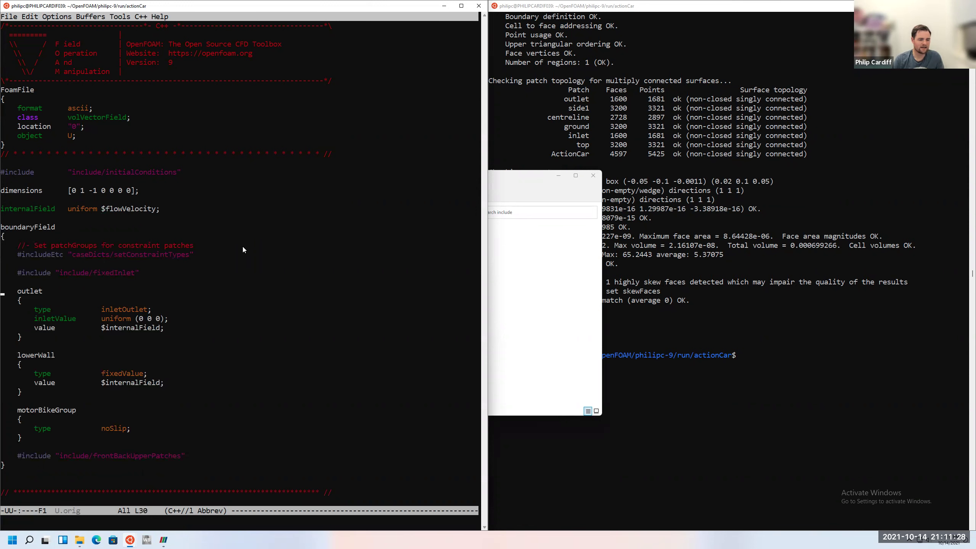
Rename the lowerWall patch in U.orig to ground
{"action": "key", "text": "Down"}
{"action": "key", "text": "Down"}
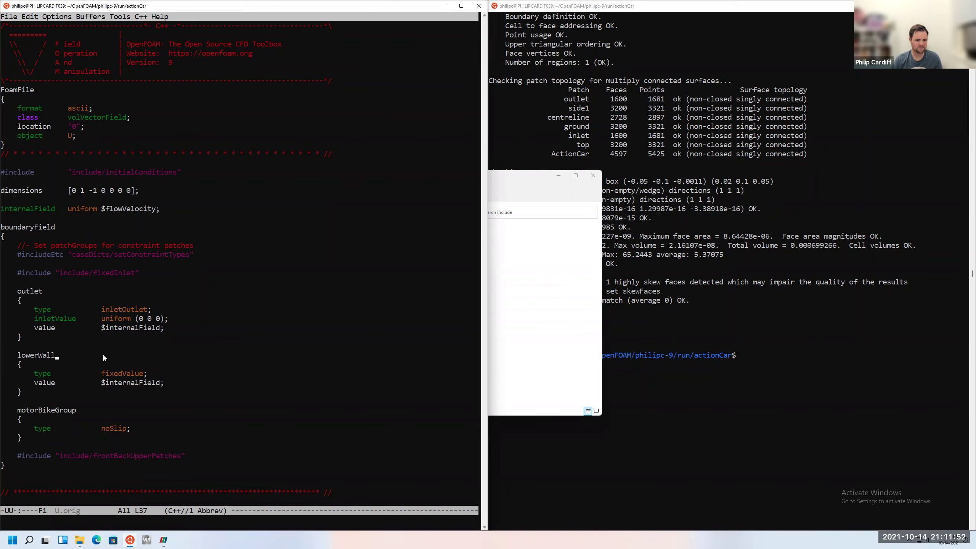
{"action": "key", "text": "alt+BackSpace"}
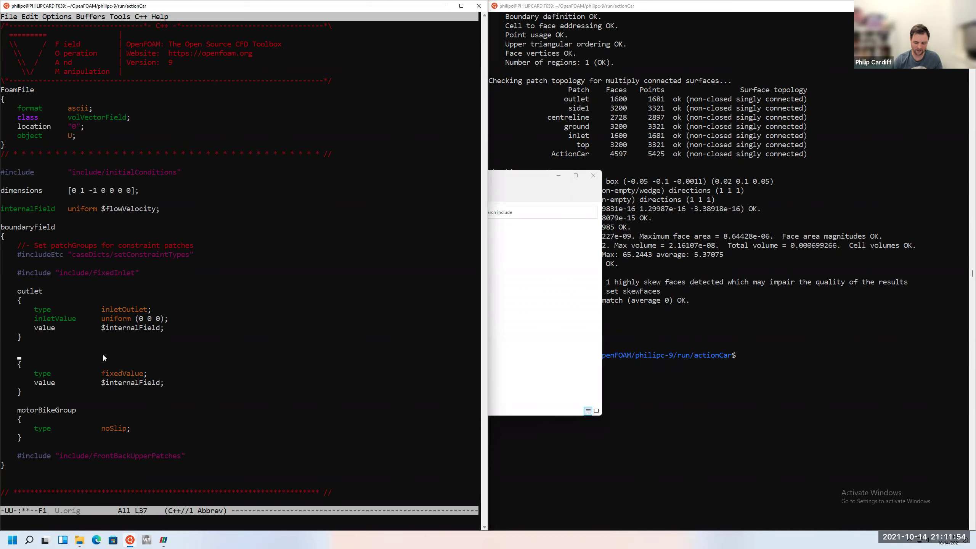
{"action": "type", "text": "ground"}
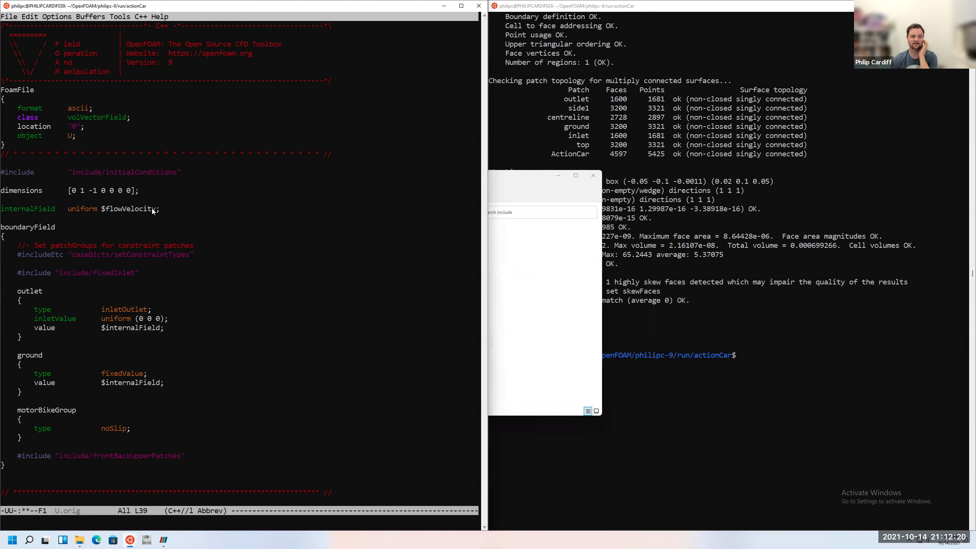
Replace the motorBikeGroup patch name in U.orig with Action
{"action": "left_click", "coordinate": [115, 388]}
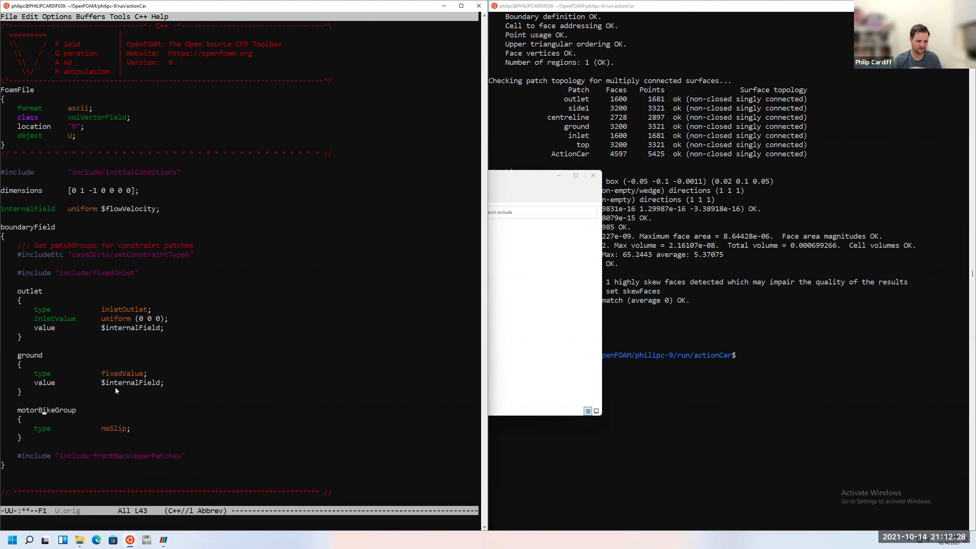
{"action": "key", "text": "ctrl+BackSpace"}
{"action": "type", "text": "Action"}
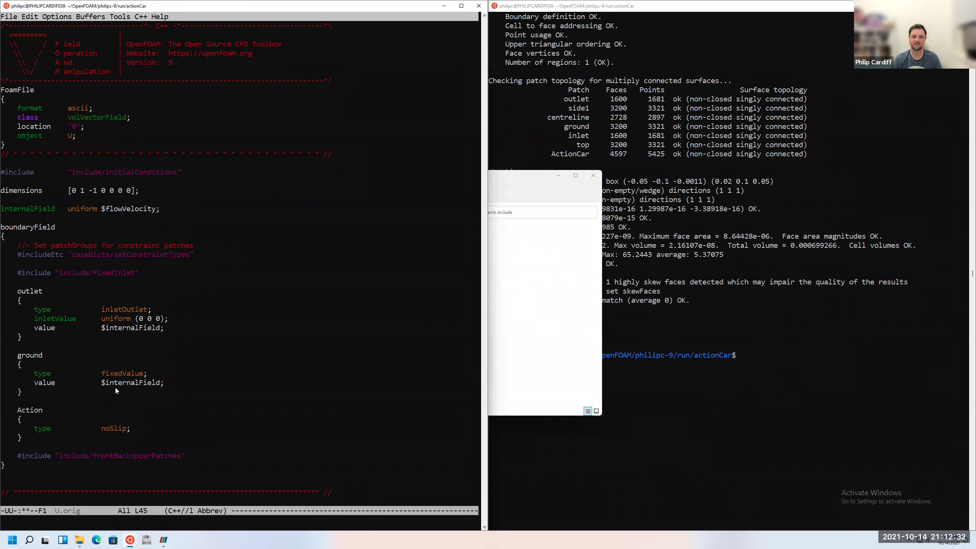
Save U.orig and open the frontBackUpperPatches file from the include folder
{"action": "key", "text": "ctrl+x"}
{"action": "key", "text": "ctrl+s"}
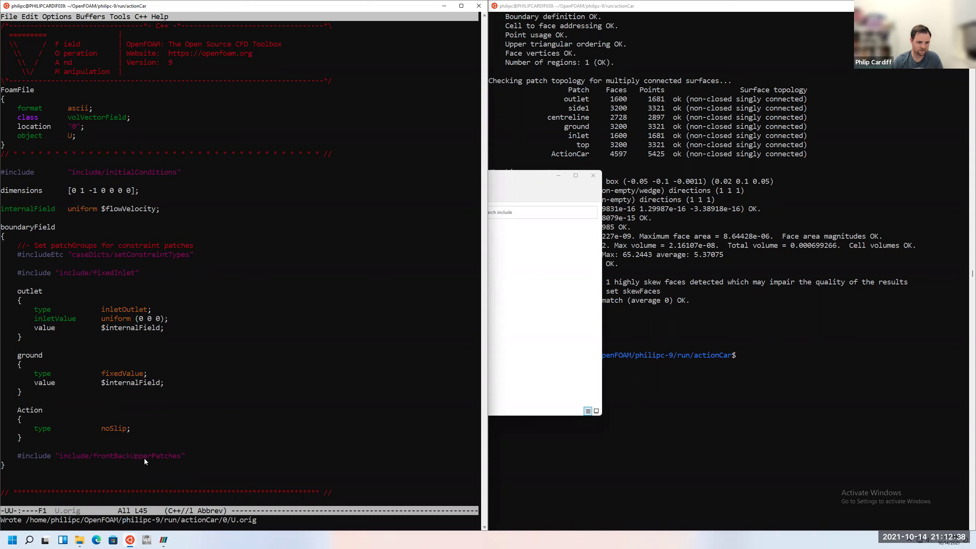
{"action": "key", "text": "Down"}
{"action": "key", "text": "Down"}
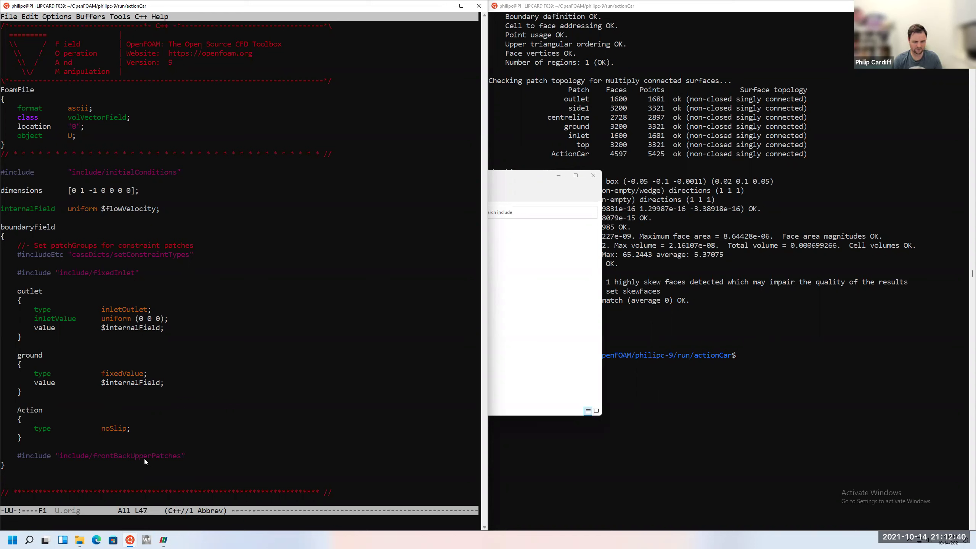
{"action": "key", "text": "ctrl+x"}
{"action": "key", "text": "ctrl+f"}
{"action": "type", "text": "i"}
{"action": "key", "text": "Tab"}
{"action": "type", "text": "fr"}
{"action": "key", "text": "Tab"}
{"action": "key", "text": "Return"}
Rename the first slip patch in frontBackUpperPatches as top
{"action": "key", "text": "Down"}
{"action": "key", "text": "Down"}
{"action": "key", "text": "Down"}
{"action": "key", "text": "Down"}
{"action": "key", "text": "Down"}
{"action": "key", "text": "ctrl+k"}
{"action": "type", "text": "top"}
Rename the frontAndBack patch as side1 and save frontBackUpperPatches
{"action": "key", "text": "Down"}
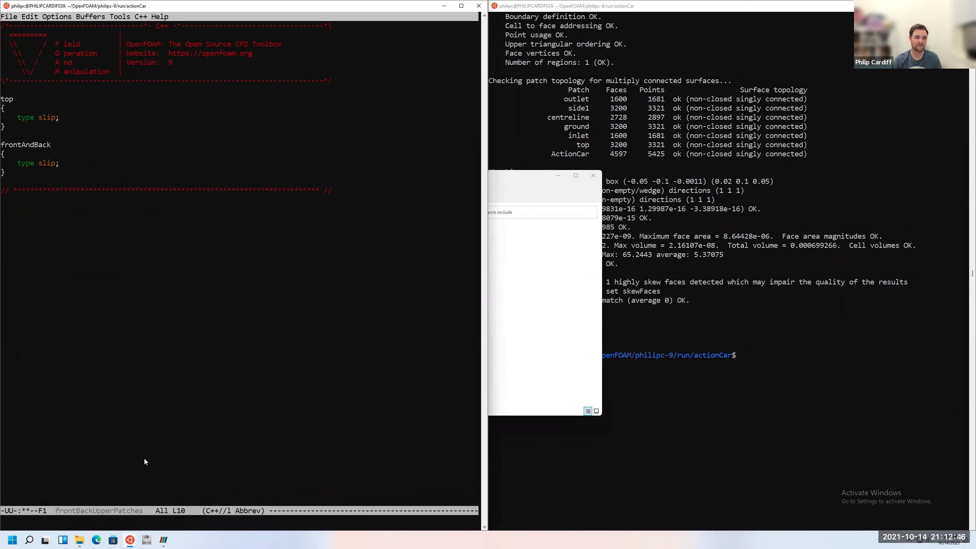
{"action": "key", "text": "ctrl+k"}
{"action": "type", "text": "side"}
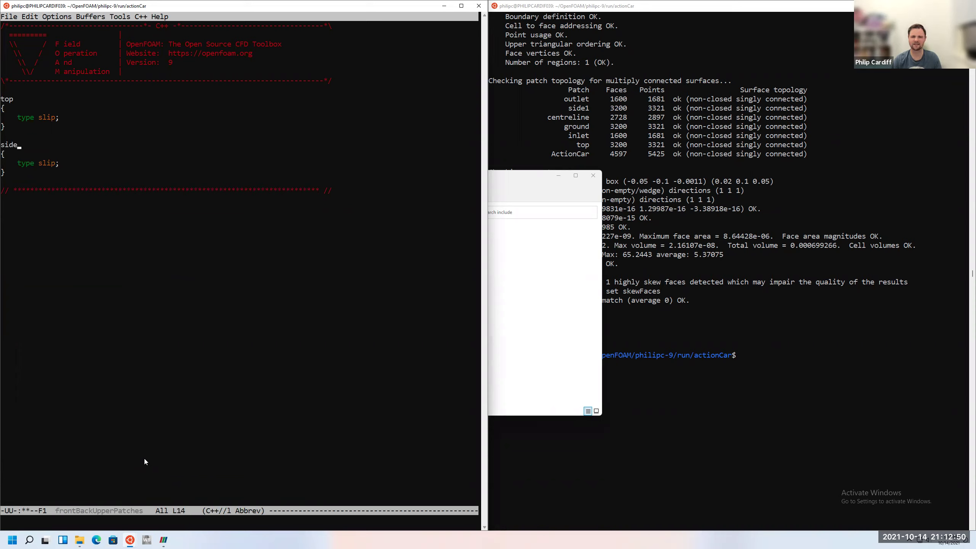
{"action": "type", "text": "1"}
{"action": "key", "text": "ctrl+x"}
{"action": "key", "text": "ctrl+s"}
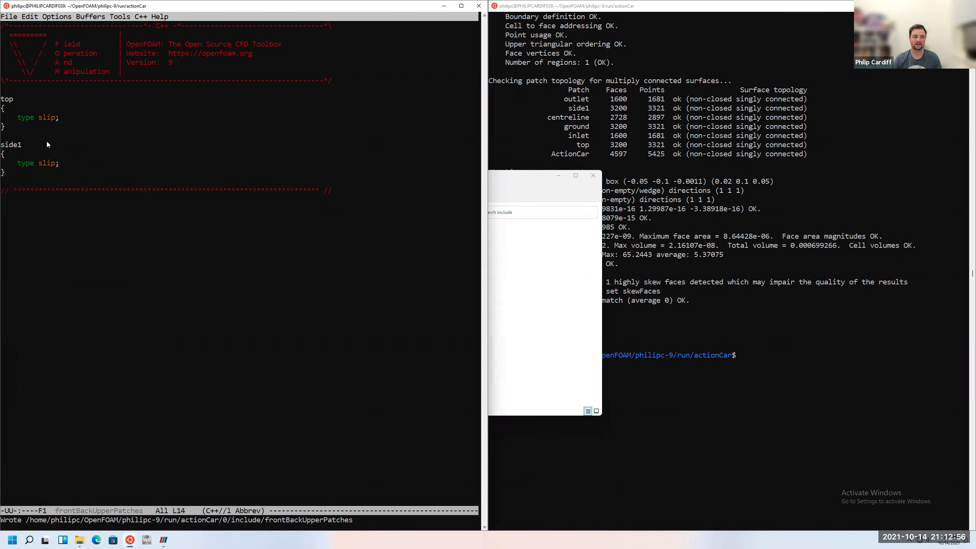
{"action": "key", "text": "ctrl+x"}
{"action": "key", "text": "ctrl+s"}
Return to the U.orig file in the actionCar case's 0 folder
{"action": "key", "text": "ctrl+x"}
{"action": "key", "text": "ctrl+f"}
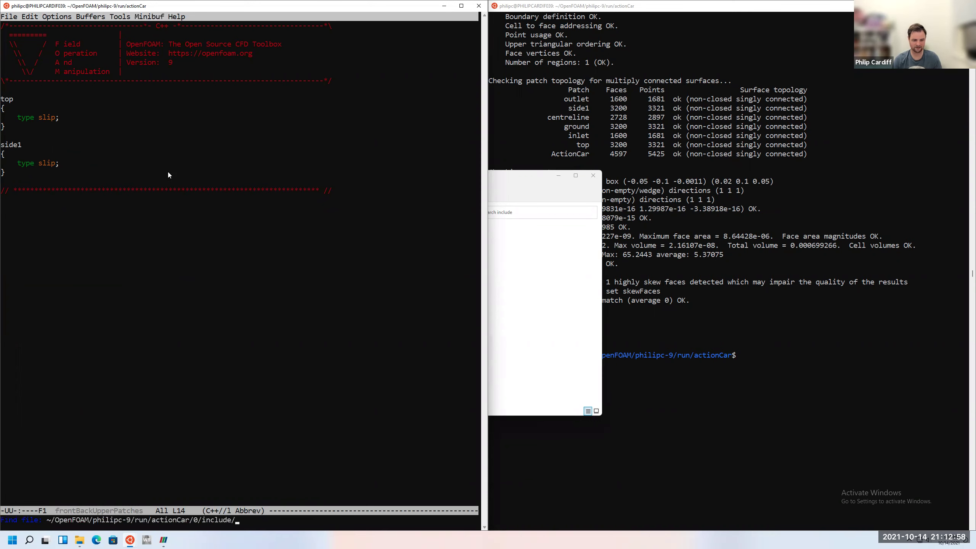
{"action": "key", "text": "BackSpace"}
{"action": "key", "text": "BackSpace"}
{"action": "key", "text": "BackSpace"}
{"action": "key", "text": "BackSpace"}
{"action": "key", "text": "BackSpace"}
{"action": "key", "text": "BackSpace"}
{"action": "key", "text": "BackSpace"}
{"action": "key", "text": "BackSpace"}
{"action": "type", "text": "U.orig"}
{"action": "key", "text": "Return"}
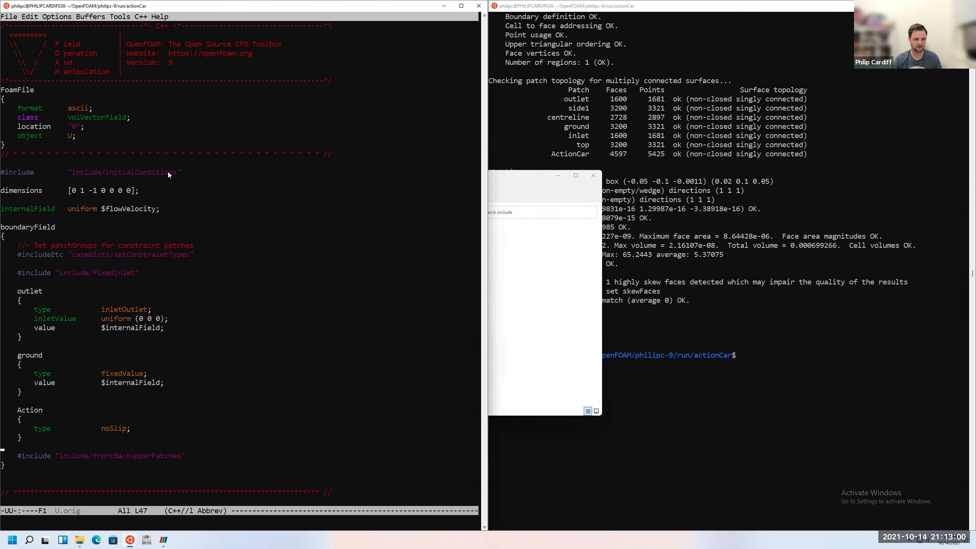
Review the Action, ground and outlet boundary entries in U.orig and save the file
{"action": "key", "text": "Up"}
{"action": "key", "text": "Up"}
{"action": "key", "text": "Up"}
{"action": "key", "text": "Up"}
{"action": "key", "text": "Up"}
{"action": "key", "text": "Up"}
{"action": "key", "text": "Up"}
{"action": "key", "text": "Up"}
{"action": "key", "text": "Up"}
{"action": "key", "text": "Up"}
{"action": "key", "text": "ctrl+x"}
{"action": "key", "text": "ctrl+s"}
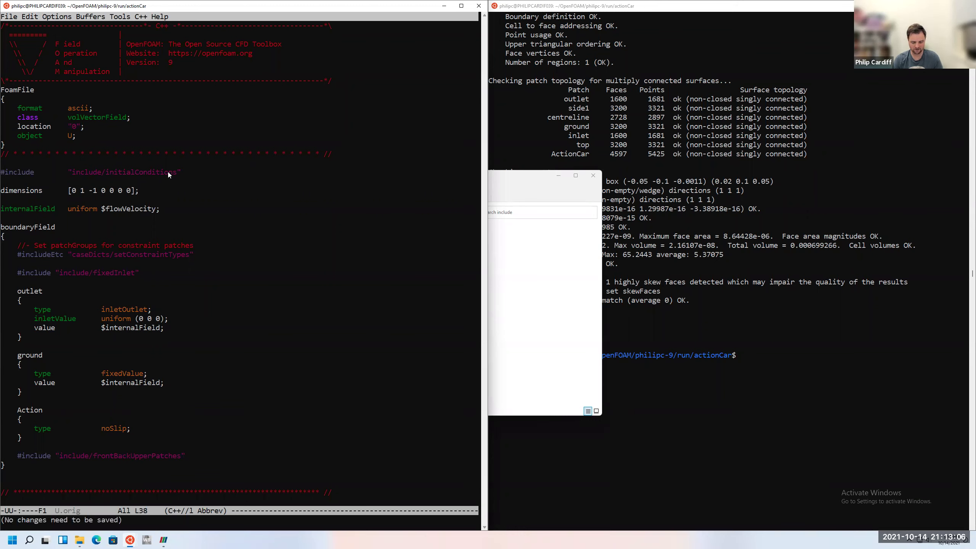
Open the pressure field file p from the case's 0 folder
{"action": "key", "text": "ctrl+x"}
{"action": "key", "text": "ctrl+f"}
{"action": "type", "text": "p"}
{"action": "key", "text": "Tab"}
{"action": "key", "text": "Return"}
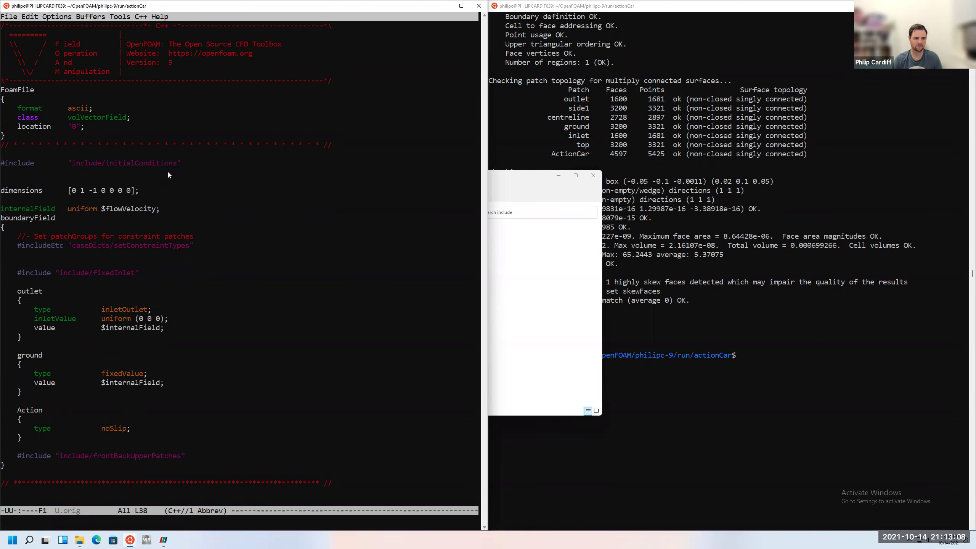
{"action": "left_click", "coordinate": [168, 175]}
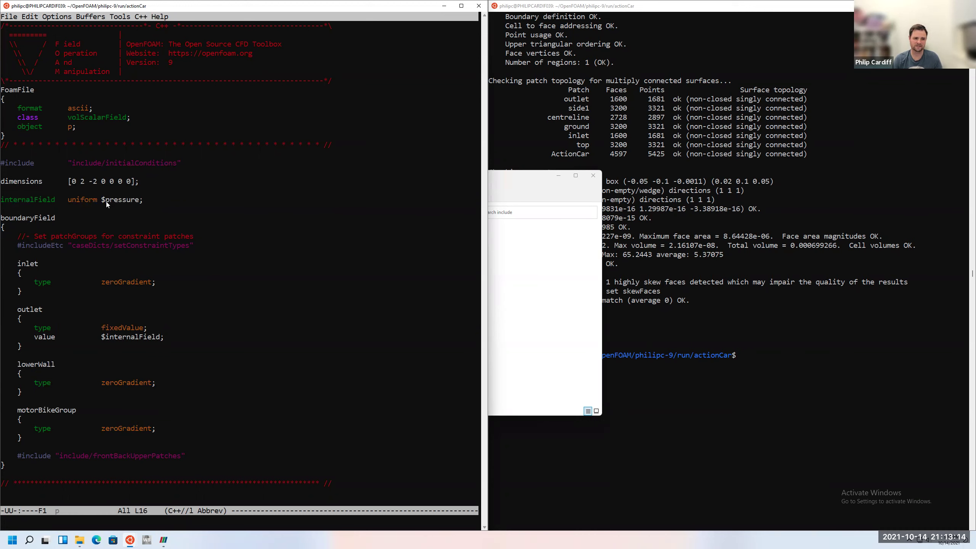
Rename the lowerWall patch in the p file's boundaryField as ground
{"action": "key", "text": "Down"}
{"action": "key", "text": "Down"}
{"action": "key", "text": "Down"}
{"action": "key", "text": "Down"}
{"action": "key", "text": "Down"}
{"action": "key", "text": "Down"}
{"action": "key", "text": "Down"}
{"action": "key", "text": "Down"}
{"action": "key", "text": "Down"}
{"action": "key", "text": "Down"}
{"action": "key", "text": "alt+BackSpace"}
{"action": "type", "text": "grond"}
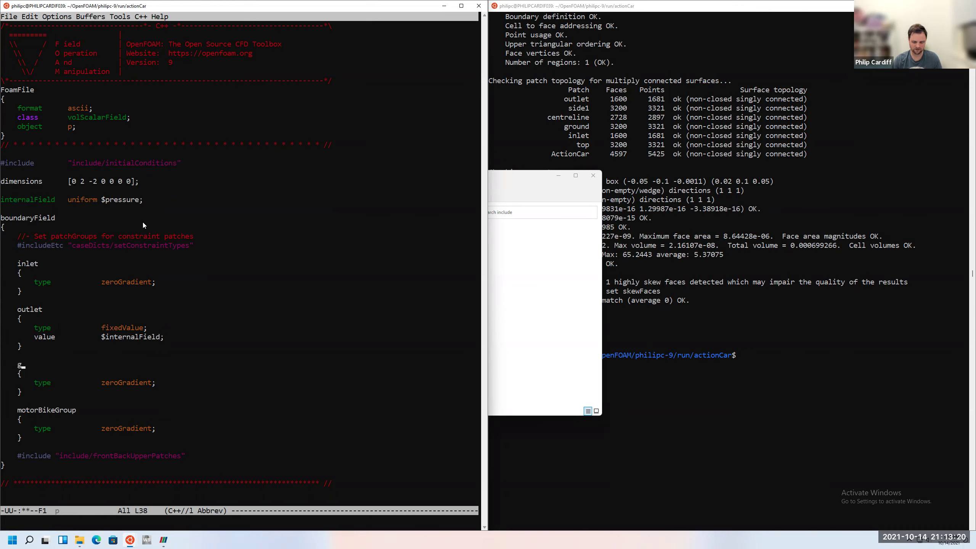
{"action": "key", "text": "BackSpace"}
{"action": "key", "text": "BackSpace"}
{"action": "type", "text": "und"}
Rename the motorBikeGroup patch in the p file as Action and save the file
{"action": "key", "text": "Down"}
{"action": "key", "text": "Down"}
{"action": "key", "text": "Down"}
{"action": "key", "text": "alt+BackSpace"}
{"action": "key", "text": "alt+d"}
{"action": "type", "text": "Action"}
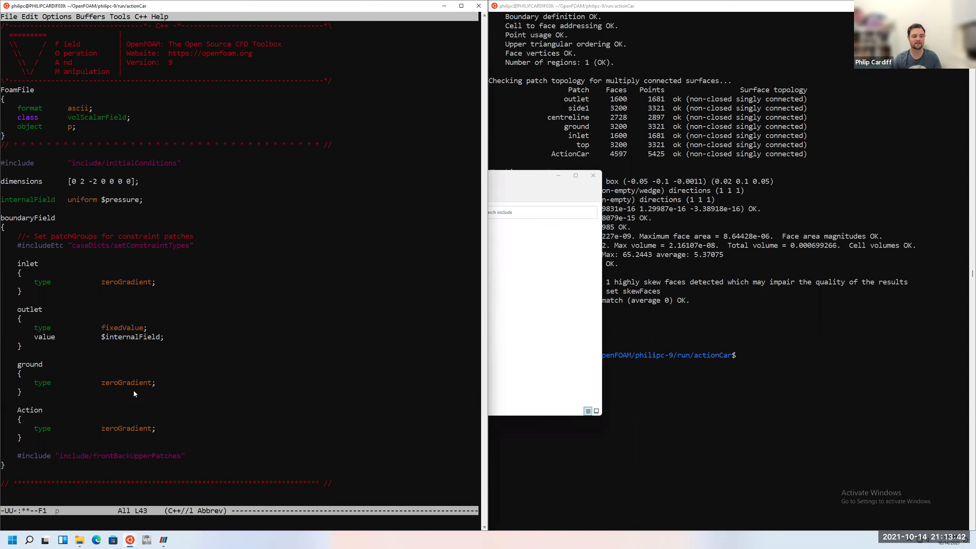
{"action": "key", "text": "ctrl+x"}
{"action": "key", "text": "ctrl+s"}
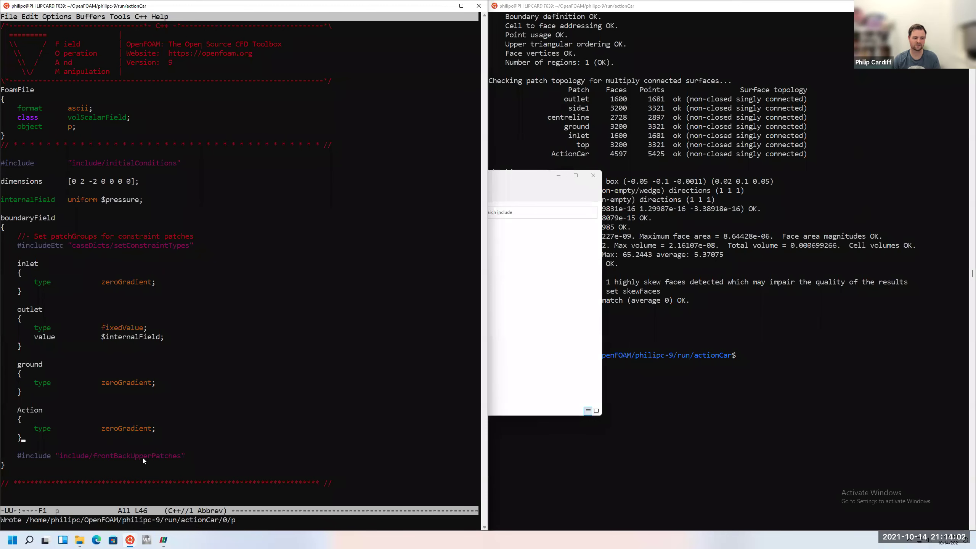
{"action": "key", "text": "Down"}
{"action": "key", "text": "ctrl+x"}
{"action": "key", "text": "ctrl+s"}
Open the turbulent kinetic energy file k from the case's 0 folder
{"action": "key", "text": "ctrl+x"}
{"action": "key", "text": "ctrl+f"}
{"action": "type", "text": "k"}
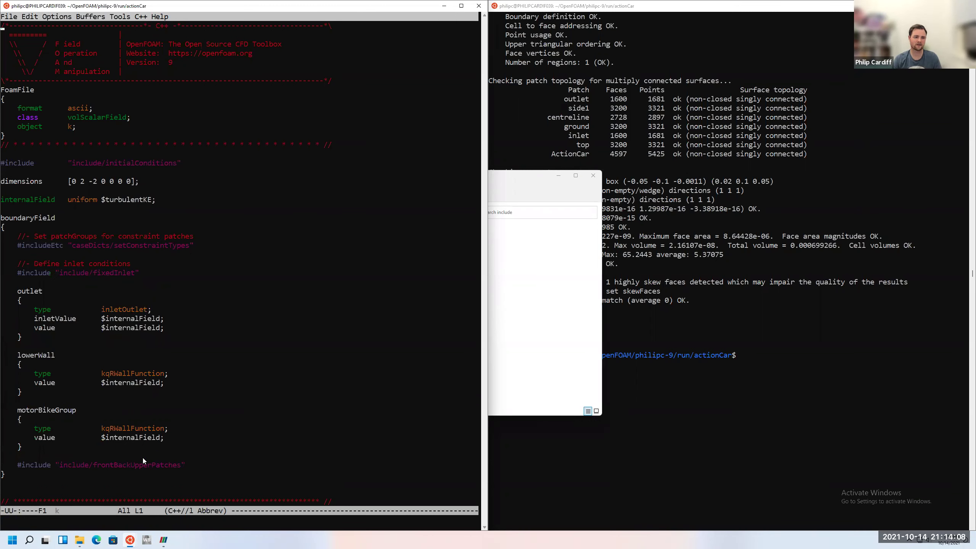
Rename the lowerWall patch in the k file's boundaryField as ground
{"action": "key", "text": "Down"}
{"action": "key", "text": "Down"}
{"action": "key", "text": "Down"}
{"action": "key", "text": "Down"}
{"action": "key", "text": "Down"}
{"action": "key", "text": "Down"}
{"action": "key", "text": "Down"}
{"action": "key", "text": "Down"}
{"action": "key", "text": "Down"}
{"action": "key", "text": "Down"}
{"action": "key", "text": "Down"}
{"action": "key", "text": "Down"}
{"action": "key", "text": "Down"}
{"action": "key", "text": "Down"}
{"action": "key", "text": "Down"}
{"action": "key", "text": "Down"}
{"action": "key", "text": "Down"}
{"action": "key", "text": "Down"}
{"action": "key", "text": "Down"}
{"action": "key", "text": "Down"}
{"action": "key", "text": "Up"}
{"action": "key", "text": "ctrl+k"}
{"action": "key", "text": "Tab"}
{"action": "type", "text": "ground"}
Rename the motorBikeGroup patch in the k file as ActionCar and save the file
{"action": "key", "text": "Down"}
{"action": "key", "text": "Down"}
{"action": "key", "text": "Down"}
{"action": "key", "text": "Down"}
{"action": "key", "text": "Down"}
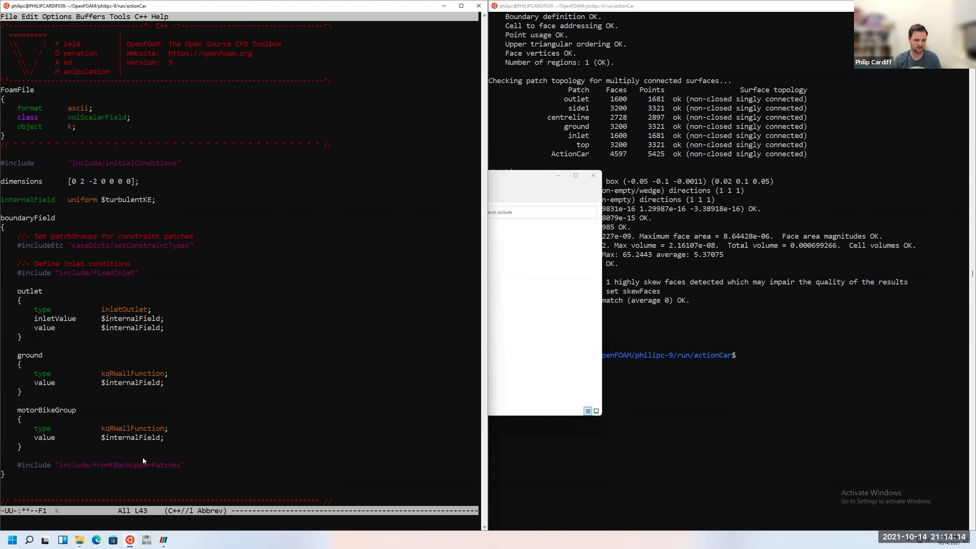
{"action": "key", "text": "ctrl+k"}
{"action": "key", "text": "Tab"}
{"action": "type", "text": "ActionCar"}
{"action": "key", "text": "ctrl+x"}
{"action": "key", "text": "ctrl+s"}
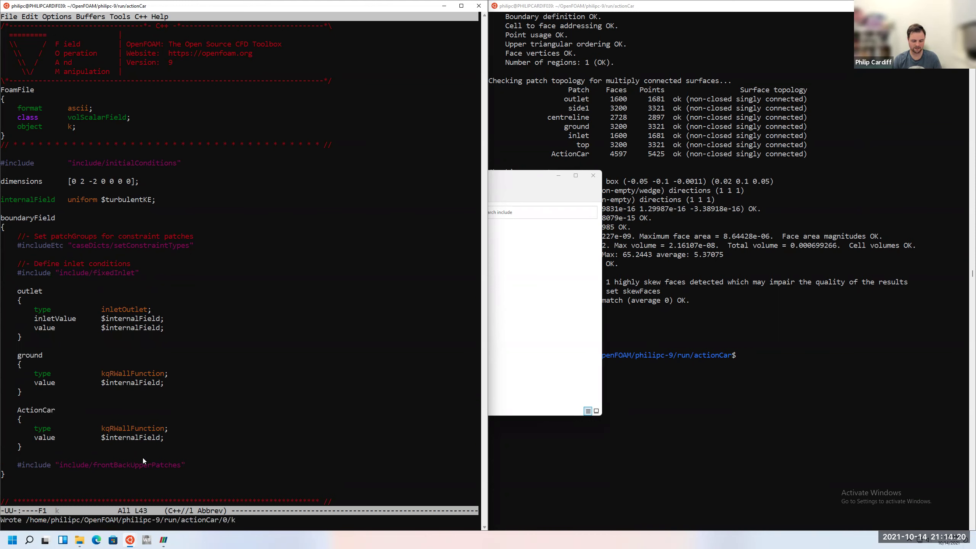
Open the omega field file from the case's 0 folder
{"action": "key", "text": "ctrl+x"}
{"action": "key", "text": "ctrl+f"}
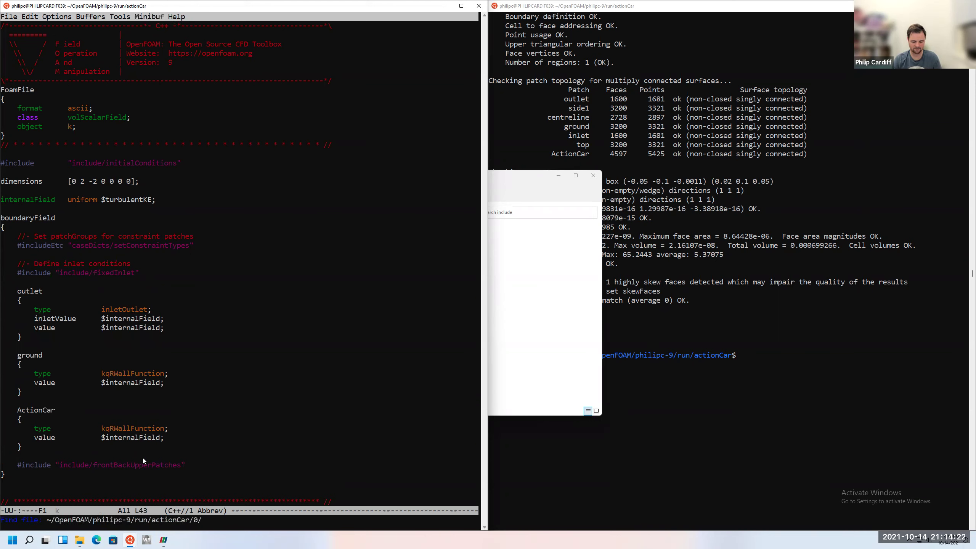
{"action": "type", "text": "omega"}
{"action": "key", "text": "Return"}
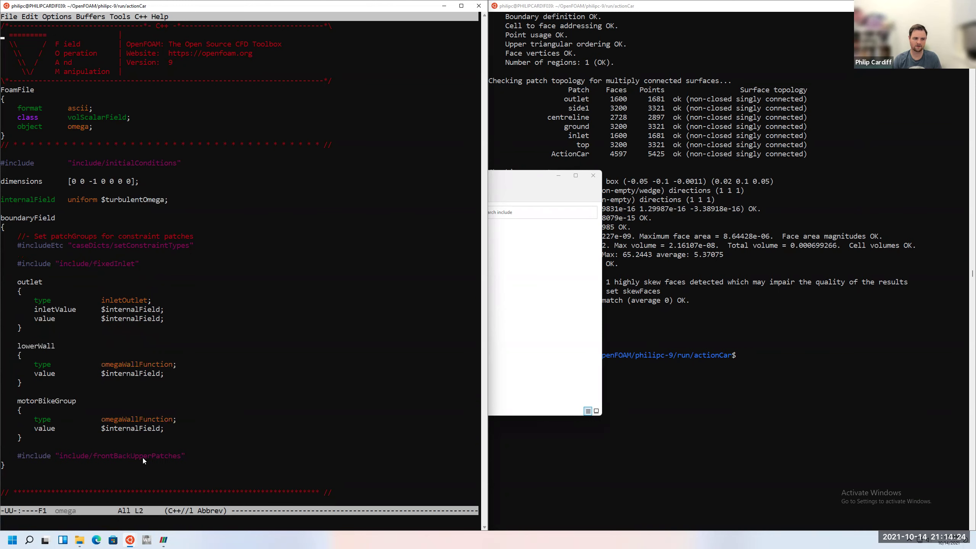
Rename the lowerWall patch in the omega file's boundaryField as ground
{"action": "key", "text": "Down"}
{"action": "key", "text": "Down"}
{"action": "key", "text": "Down"}
{"action": "key", "text": "Down"}
{"action": "key", "text": "Down"}
{"action": "key", "text": "Down"}
{"action": "key", "text": "Down"}
{"action": "key", "text": "Down"}
{"action": "key", "text": "Down"}
{"action": "key", "text": "Down"}
{"action": "key", "text": "Down"}
{"action": "key", "text": "Down"}
{"action": "key", "text": "Down"}
{"action": "key", "text": "Down"}
{"action": "key", "text": "Down"}
{"action": "key", "text": "Down"}
{"action": "key", "text": "Down"}
{"action": "key", "text": "Down"}
{"action": "key", "text": "Down"}
{"action": "key", "text": "Down"}
{"action": "key", "text": "Up"}
{"action": "key", "text": "Up"}
{"action": "key", "text": "alt+f"}
{"action": "key", "text": "alt+BackSpace"}
{"action": "type", "text": "ground"}
Rename the motorBikeGroup patch in the omega file's boundaryField as ActionCar and save the file
{"action": "key", "text": "Down"}
{"action": "key", "text": "Down"}
{"action": "key", "text": "Down"}
{"action": "key", "text": "Down"}
{"action": "key", "text": "Down"}
{"action": "key", "text": "Down"}
{"action": "key", "text": "Down"}
{"action": "key", "text": "alt+f"}
{"action": "key", "text": "alt+BackSpace"}
{"action": "type", "text": "A"}
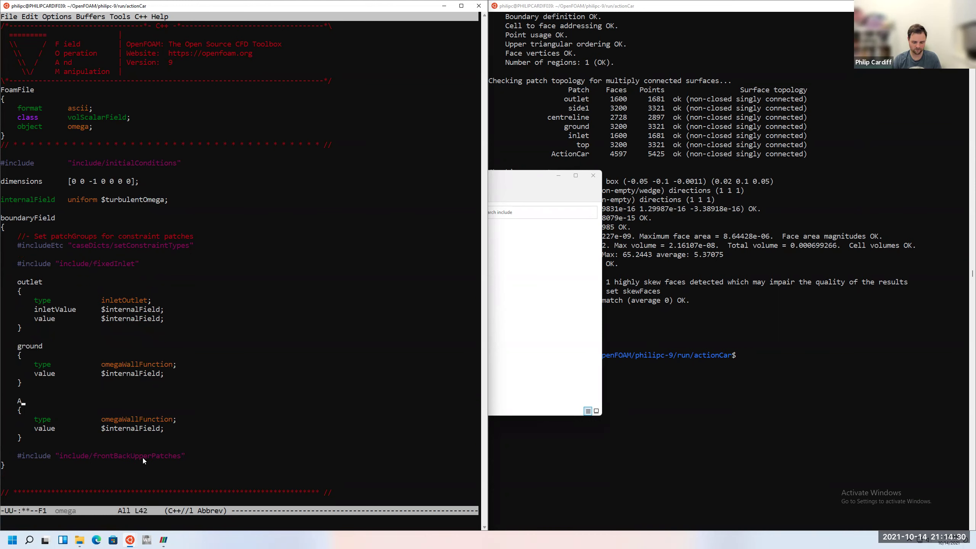
{"action": "type", "text": "ctionCar"}
{"action": "key", "text": "ctrl+x"}
{"action": "key", "text": "ctrl+s"}
Open the nut field file from the case's 0 folder
{"action": "key", "text": "ctrl+x"}
{"action": "key", "text": "ctrl+f"}
{"action": "type", "text": "nut"}
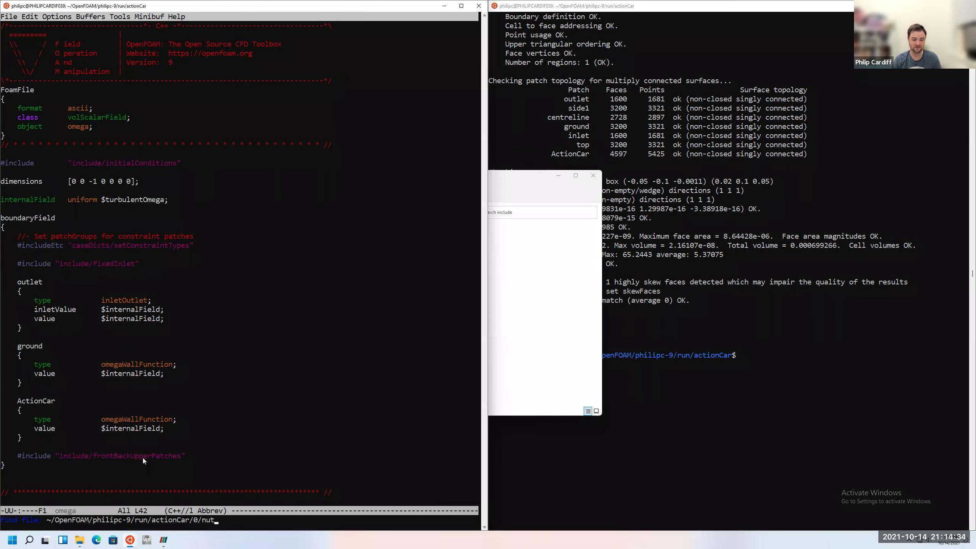
{"action": "key", "text": "Return"}
Rename the patch after outlet in the nut file's boundaryField as ground
{"action": "key", "text": "Down"}
{"action": "key", "text": "Down"}
{"action": "key", "text": "Down"}
{"action": "key", "text": "Down"}
{"action": "key", "text": "Down"}
{"action": "key", "text": "Down"}
{"action": "key", "text": "Down"}
{"action": "key", "text": "Down"}
{"action": "key", "text": "Down"}
{"action": "key", "text": "Down"}
{"action": "key", "text": "Down"}
{"action": "key", "text": "Down"}
{"action": "key", "text": "Down"}
{"action": "key", "text": "Down"}
{"action": "key", "text": "Down"}
{"action": "key", "text": "Down"}
{"action": "key", "text": "Down"}
{"action": "key", "text": "Down"}
{"action": "key", "text": "Down"}
{"action": "key", "text": "Up"}
{"action": "key", "text": "ctrl+k"}
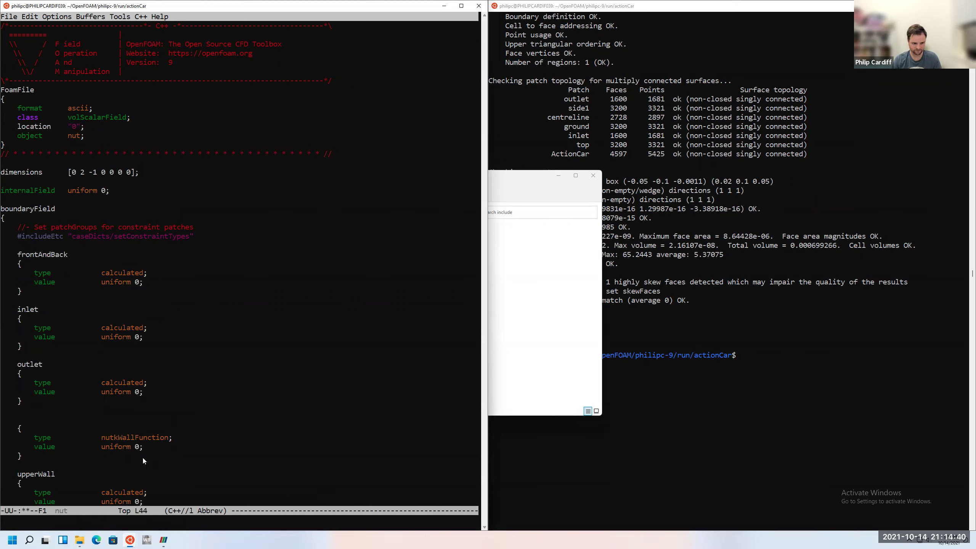
{"action": "type", "text": "ground"}
Rename the upperWall patch in the nut file's boundaryField as top
{"action": "key", "text": "Down"}
{"action": "key", "text": "Down"}
{"action": "key", "text": "Down"}
{"action": "key", "text": "Down"}
{"action": "key", "text": "Down"}
{"action": "key", "text": "Down"}
{"action": "key", "text": "Down"}
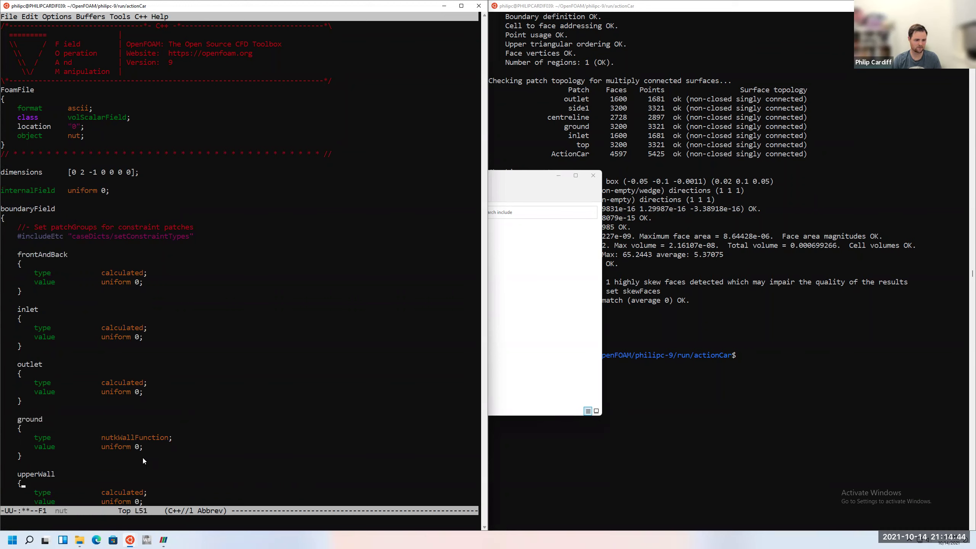
{"action": "key", "text": "ctrl+a"}
{"action": "key", "text": "ctrl+k"}
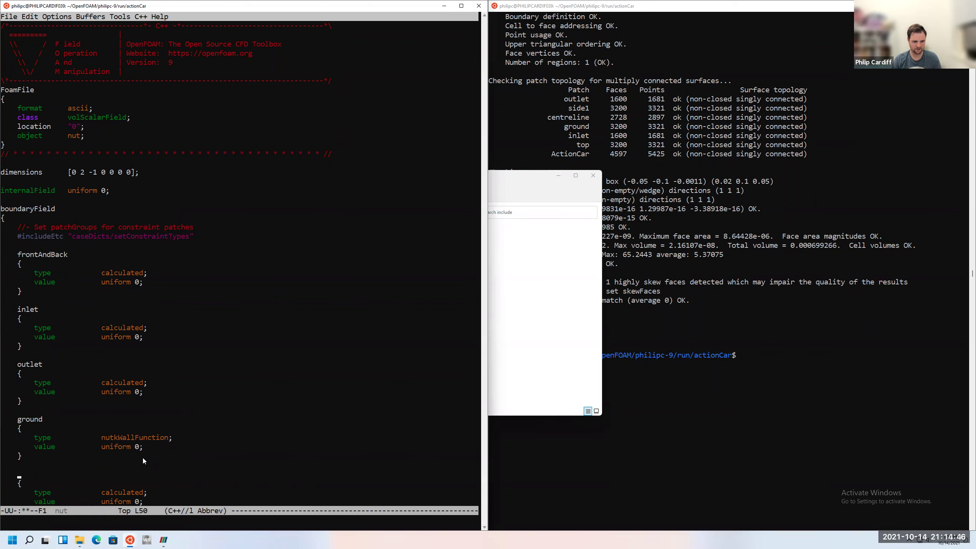
{"action": "type", "text": "top"}
Rename the motorBikeGroup patch in the nut file's boundaryField as ActionCar
{"action": "key", "text": "Down"}
{"action": "key", "text": "Down"}
{"action": "key", "text": "Down"}
{"action": "key", "text": "Down"}
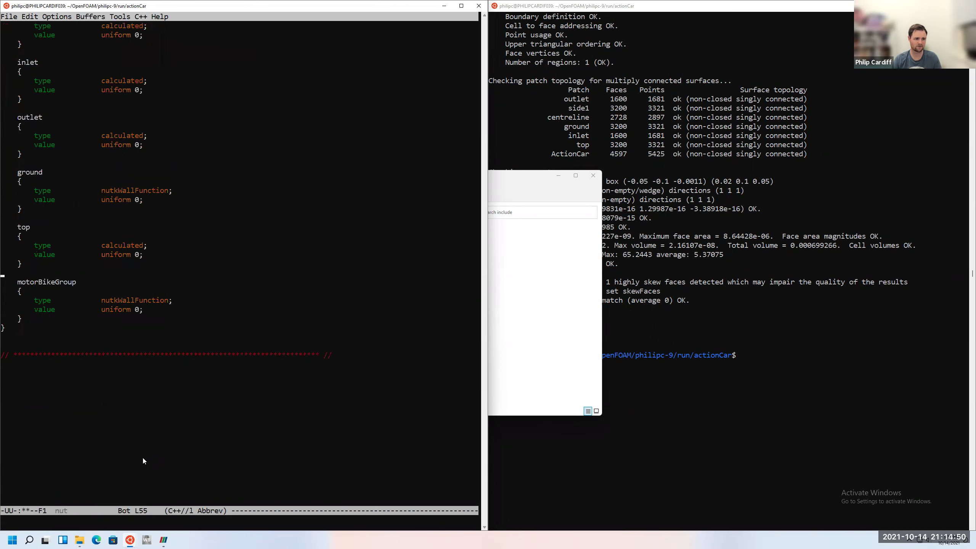
{"action": "key", "text": "ctrl+a"}
{"action": "key", "text": "ctrl+k"}
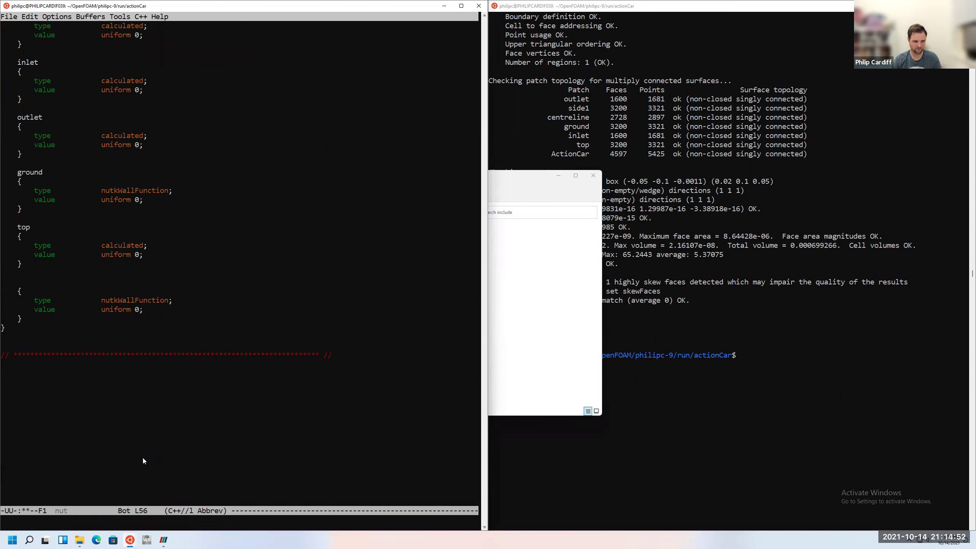
{"action": "type", "text": "ActionCar"}
Rename the frontAndBack patch in the nut file as side1 and save the file
{"action": "key", "text": "Up"}
{"action": "key", "text": "Up"}
{"action": "key", "text": "Up"}
{"action": "key", "text": "Up"}
{"action": "key", "text": "Up"}
{"action": "key", "text": "Up"}
{"action": "key", "text": "Up"}
{"action": "key", "text": "Up"}
{"action": "key", "text": "Up"}
{"action": "key", "text": "Up"}
{"action": "key", "text": "Up"}
{"action": "key", "text": "Up"}
{"action": "key", "text": "Up"}
{"action": "key", "text": "Up"}
{"action": "key", "text": "Up"}
{"action": "key", "text": "Up"}
{"action": "key", "text": "Up"}
{"action": "key", "text": "Up"}
{"action": "key", "text": "Up"}
{"action": "key", "text": "Up"}
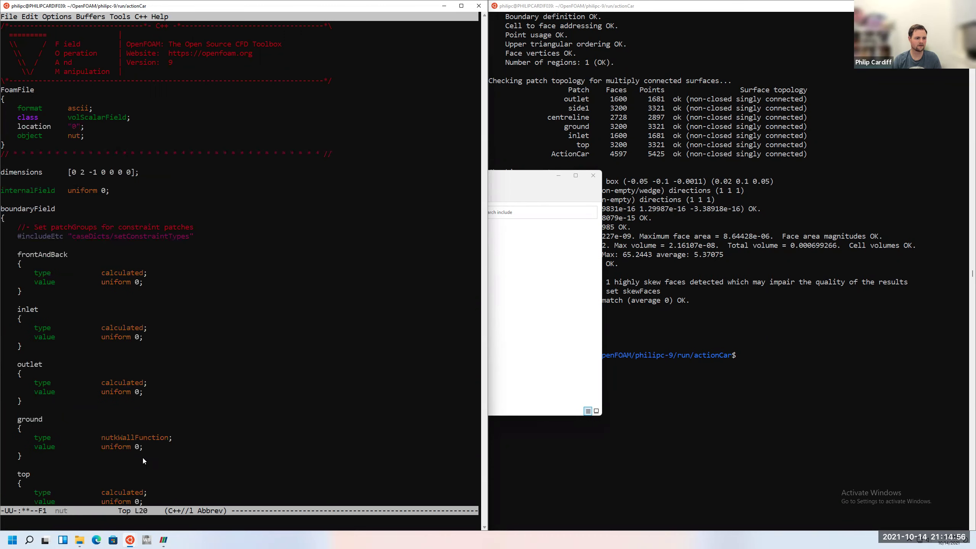
{"action": "key", "text": "Down"}
{"action": "key", "text": "Down"}
{"action": "key", "text": "Down"}
{"action": "key", "text": "Down"}
{"action": "key", "text": "Down"}
{"action": "key", "text": "alt+BackSpace"}
{"action": "type", "text": "side1"}
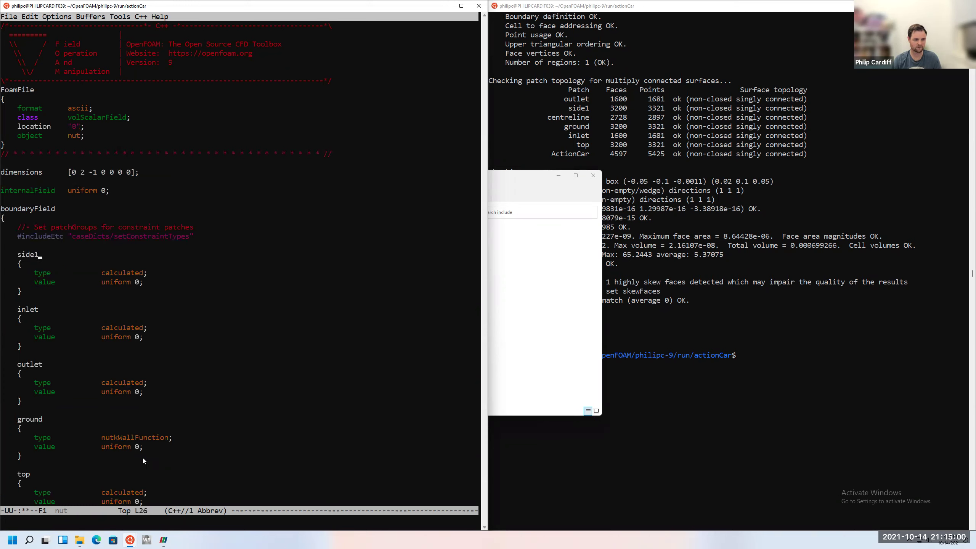
{"action": "key", "text": "ctrl+x"}
{"action": "key", "text": "ctrl+s"}
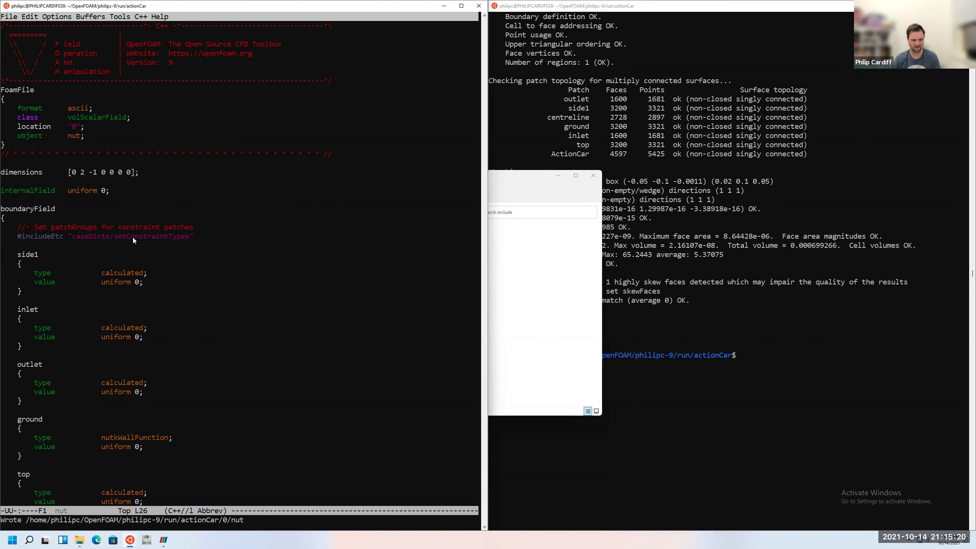
{"action": "key", "text": "ctrl+x"}
{"action": "key", "text": "ctrl+s"}
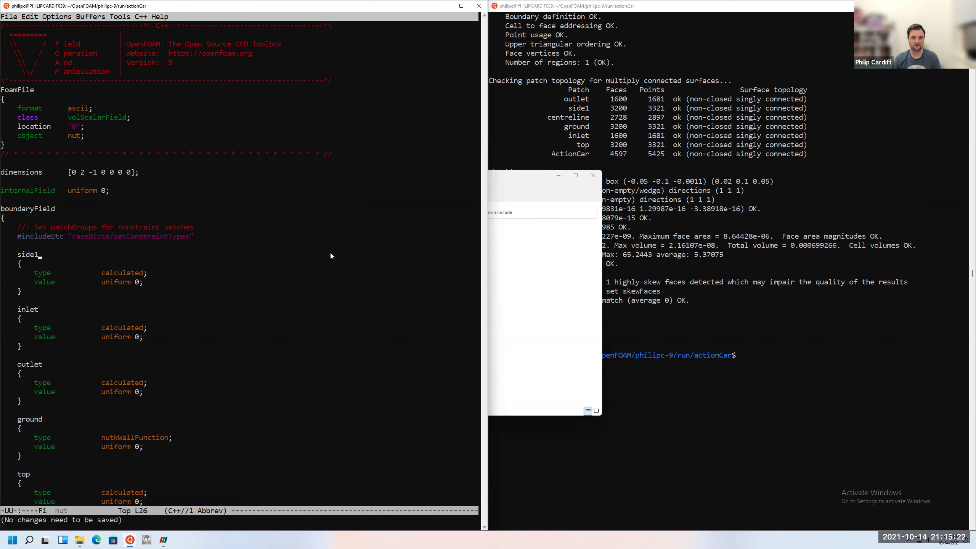
Quit the editor, then change into the case's 0 folder and list its files
{"action": "key", "text": "ctrl+x"}
{"action": "key", "text": "ctrl+c"}
{"action": "type", "text": "ls"}
{"action": "key", "text": "Return"}
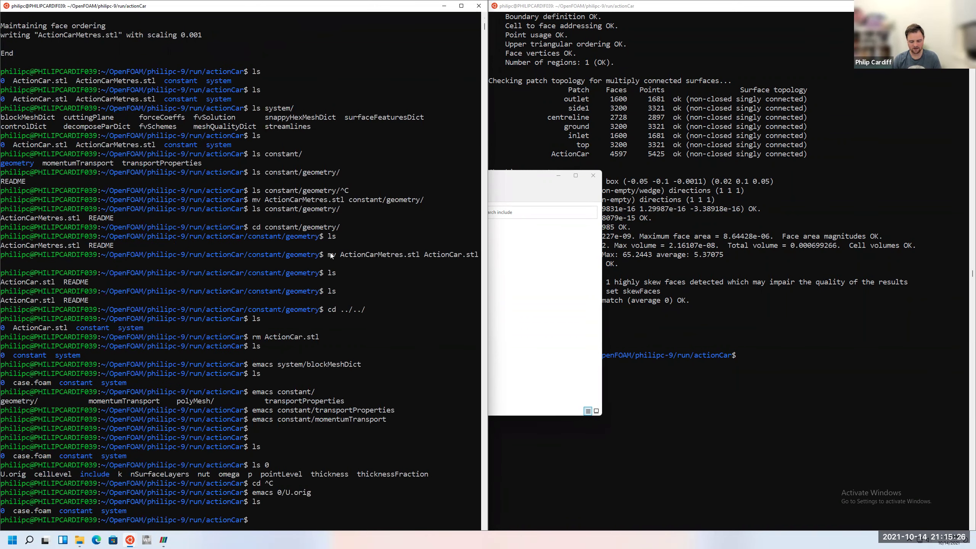
{"action": "type", "text": "cd 0"}
{"action": "key", "text": "Return"}
{"action": "type", "text": "ls"}
{"action": "key", "text": "Return"}
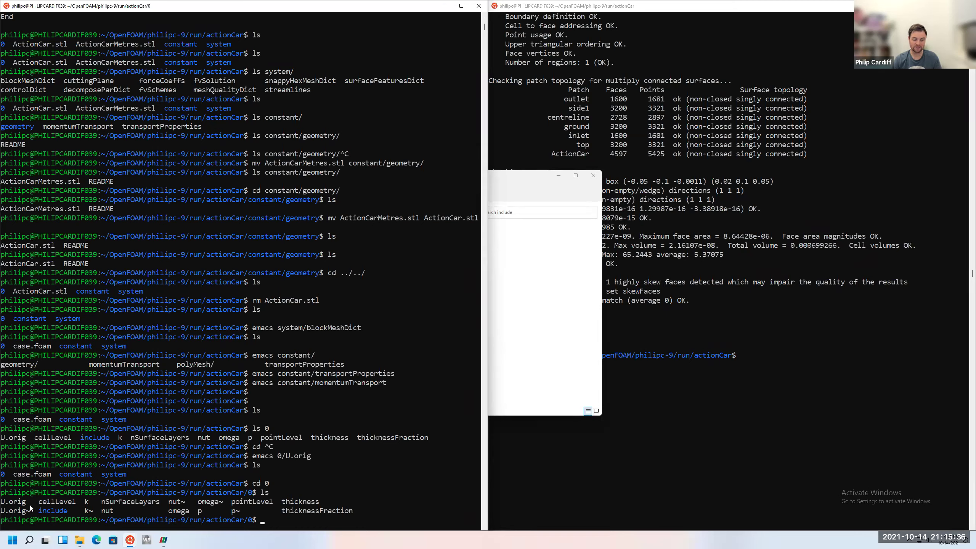
Copy U.orig to a file named U in the 0 folder and list the folder's files
{"action": "type", "text": "cp U.orig"}
{"action": "type", "text": " U"}
{"action": "key", "text": "Return"}
{"action": "type", "text": "ls"}
{"action": "key", "text": "Return"}
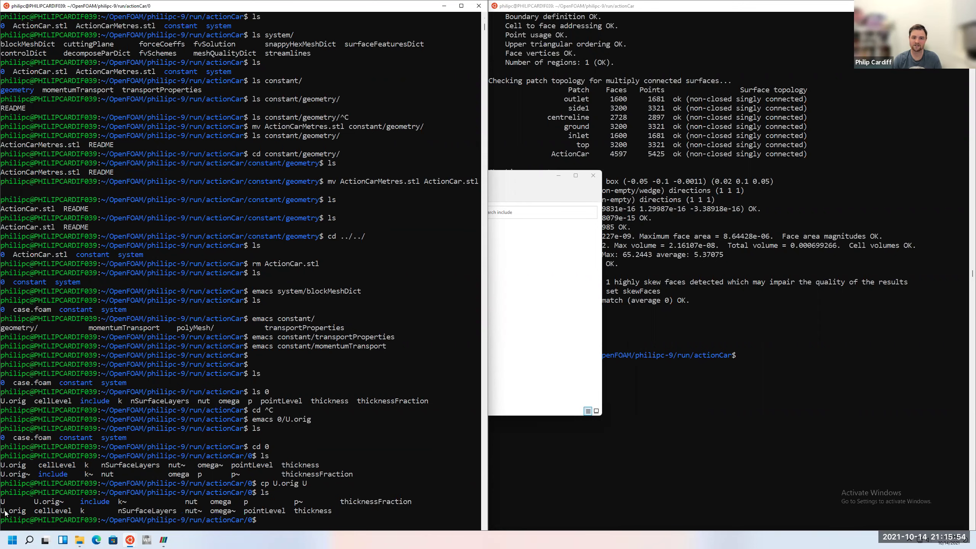
Return to the actionCar case folder and run the potentialFoam solver
{"action": "type", "text": "cd .."}
{"action": "key", "text": "Return"}
{"action": "type", "text": "ls"}
{"action": "key", "text": "Return"}
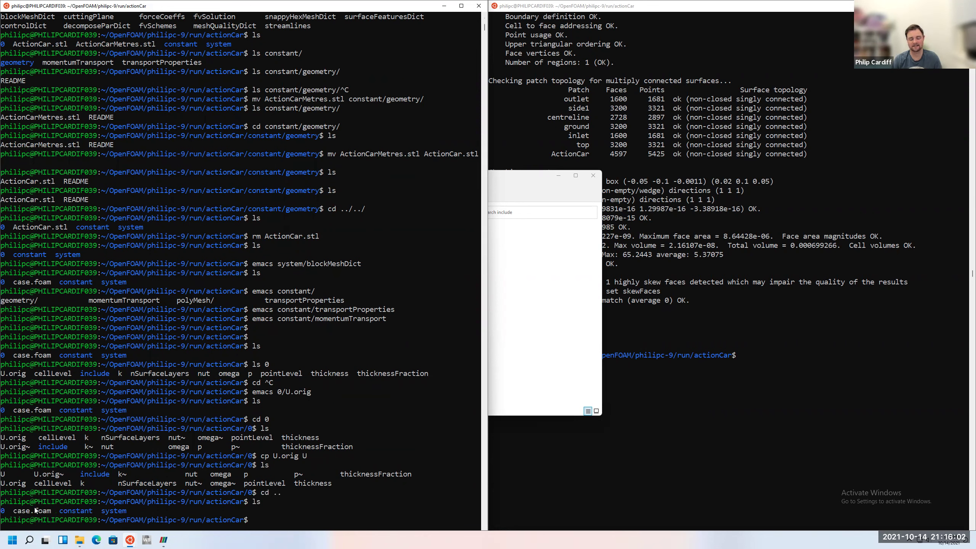
{"action": "type", "text": "pot"}
{"action": "key", "text": "Tab"}
{"action": "type", "text": "oam"}
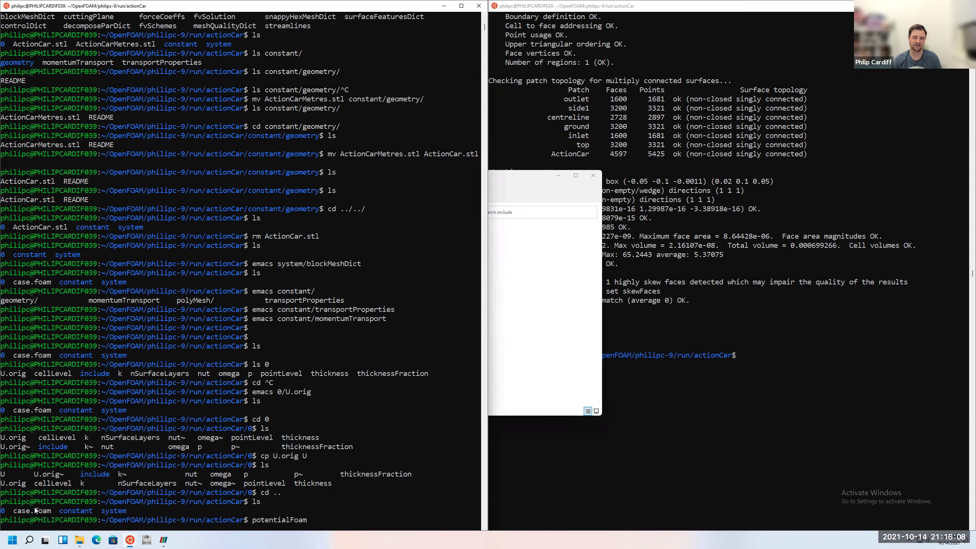
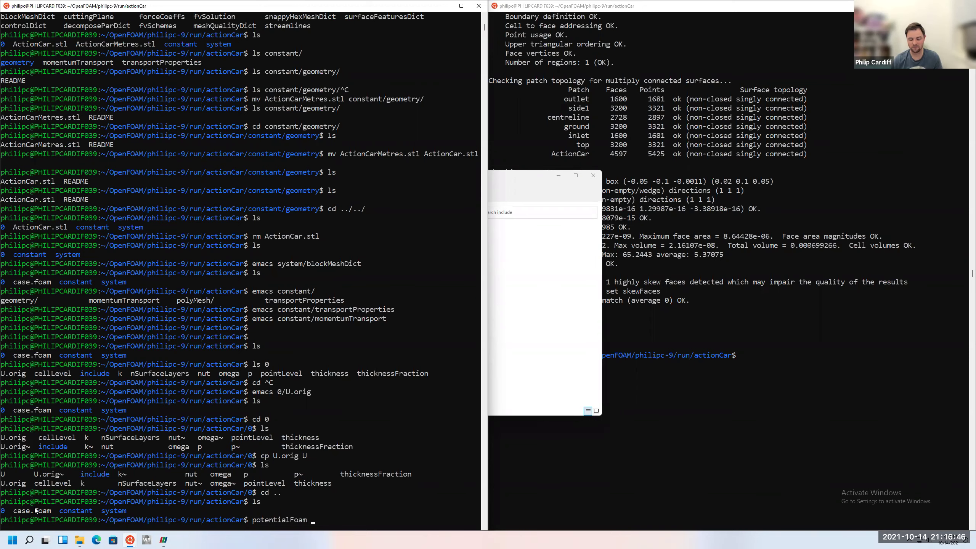
{"action": "key", "text": "Return"}
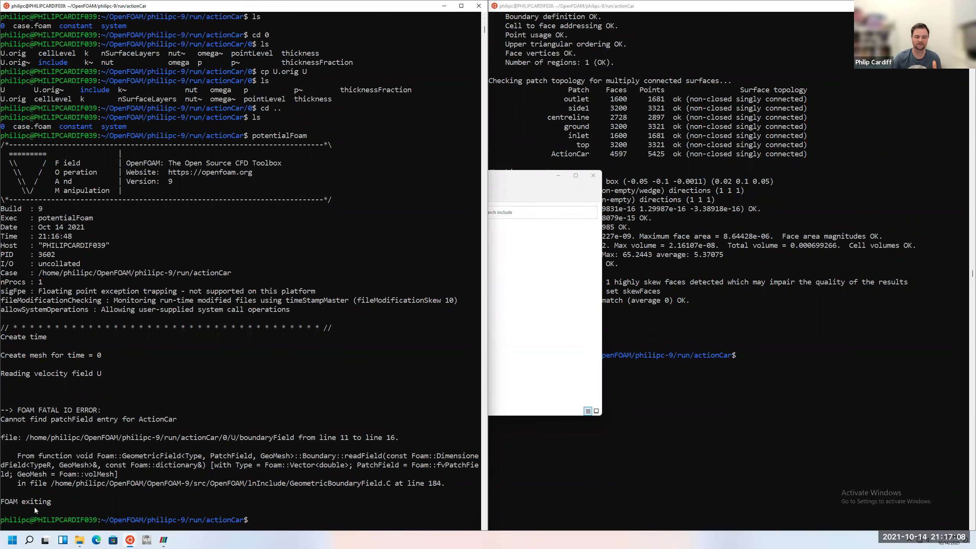
{"action": "key", "text": "ctrl+Up"}
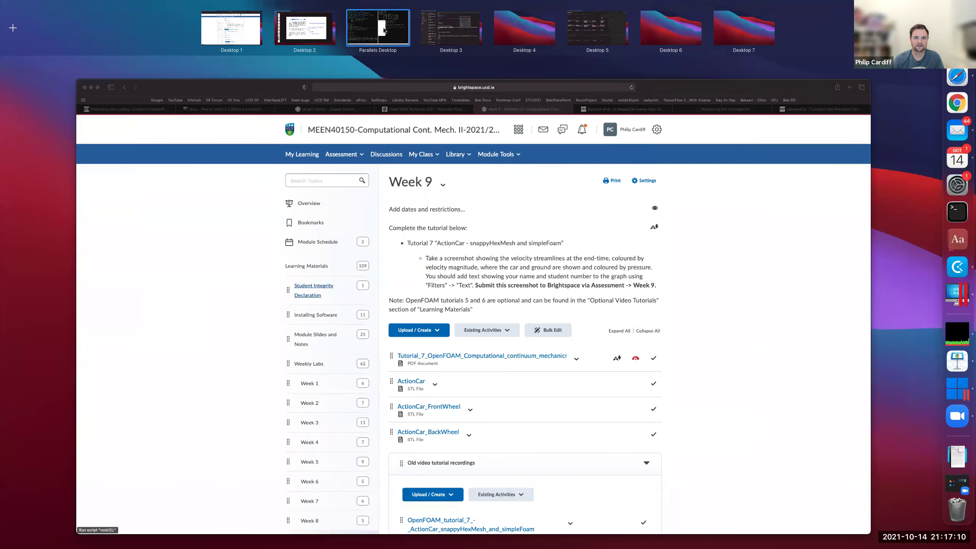
{"action": "left_click", "coordinate": [383, 30]}
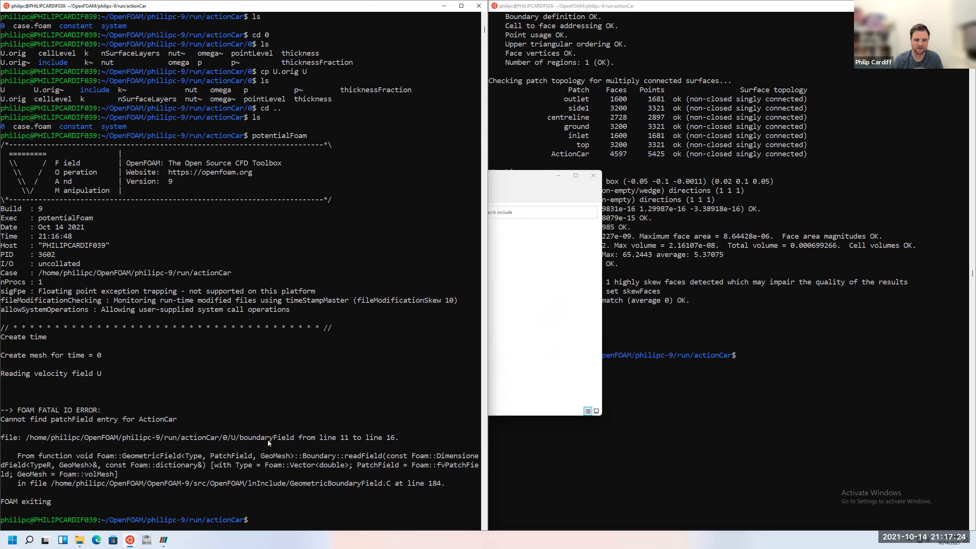
Open the 0/U.orig velocity file in emacs from the case folder
{"action": "type", "text": "emacs 0"}
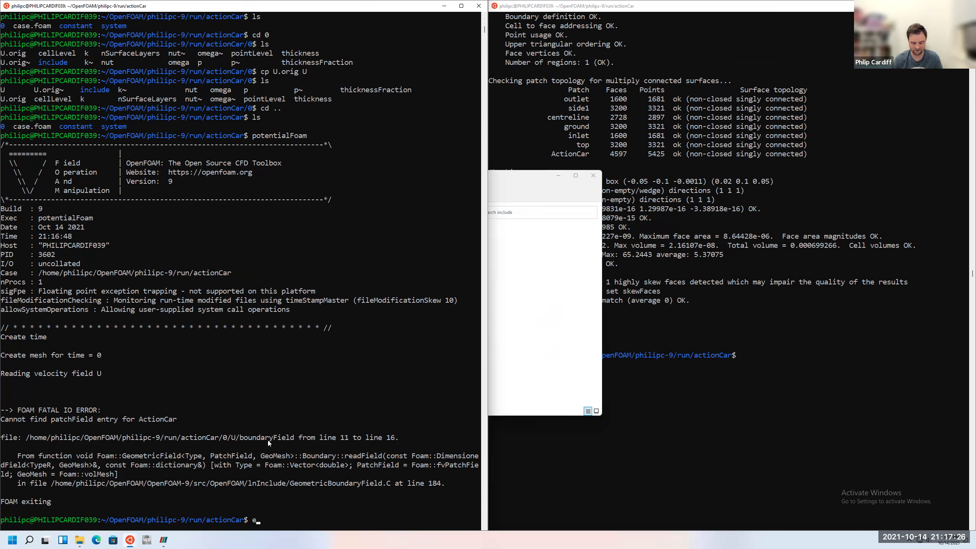
{"action": "type", "text": "U.orig"}
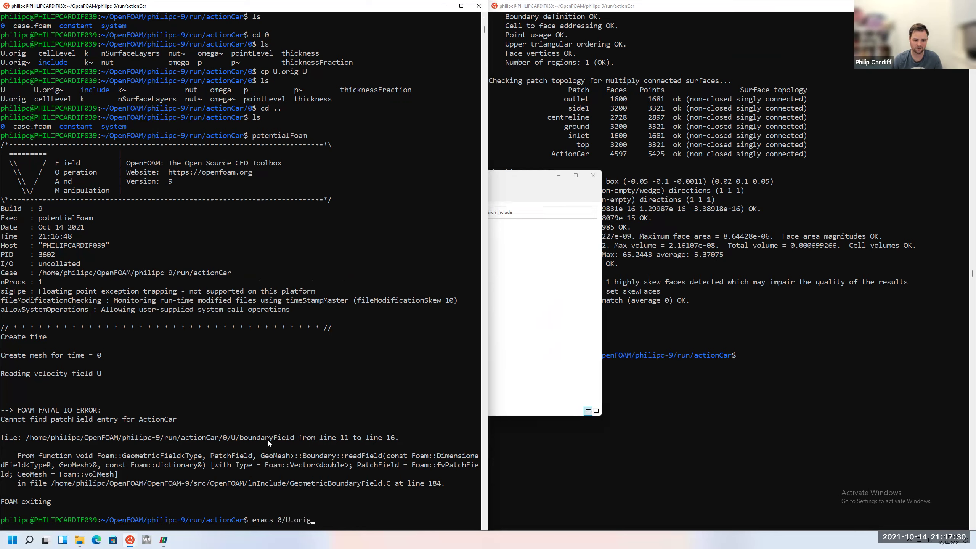
{"action": "key", "text": "Return"}
Rename the Action patch in the U.orig file's boundaryField as ActionCar
{"action": "key", "text": "Down"}
{"action": "key", "text": "Down"}
{"action": "key", "text": "Down"}
{"action": "key", "text": "Down"}
{"action": "key", "text": "Down"}
{"action": "key", "text": "Down"}
{"action": "key", "text": "Down"}
{"action": "key", "text": "Down"}
{"action": "key", "text": "Down"}
{"action": "key", "text": "Down"}
{"action": "key", "text": "Down"}
{"action": "key", "text": "Down"}
{"action": "key", "text": "Down"}
{"action": "key", "text": "Down"}
{"action": "key", "text": "Down"}
{"action": "key", "text": "Down"}
{"action": "key", "text": "Down"}
{"action": "key", "text": "Down"}
{"action": "key", "text": "Down"}
{"action": "key", "text": "Down"}
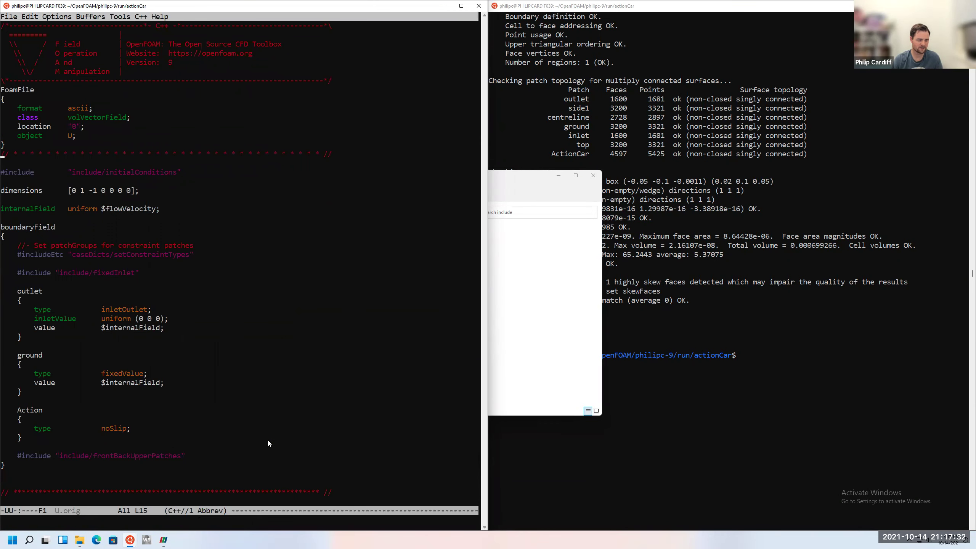
{"action": "key", "text": "End"}
{"action": "type", "text": "Car"}
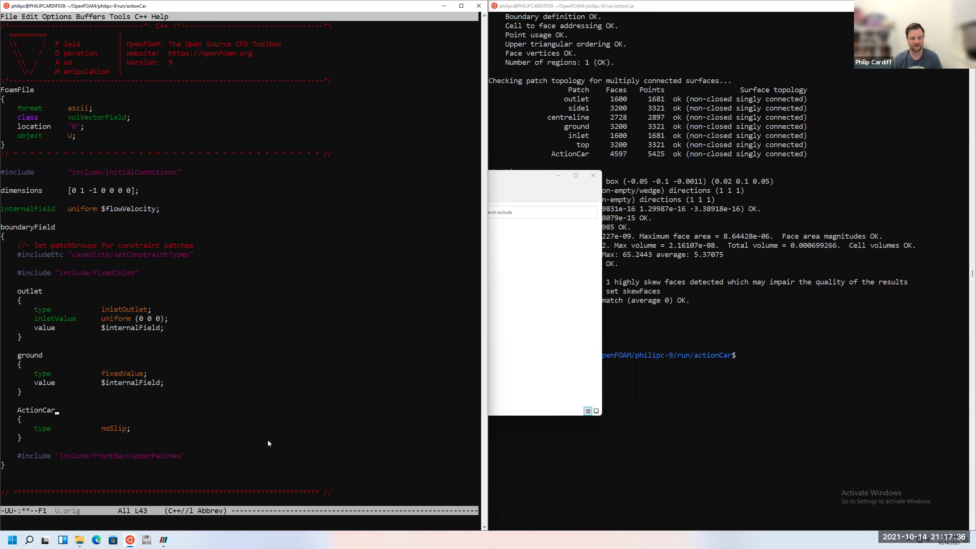
Save U.orig, exit emacs and copy 0/U.orig over the existing 0/U file
{"action": "key", "text": "ctrl+x"}
{"action": "key", "text": "ctrl+s"}
{"action": "key", "text": "ctrl+x"}
{"action": "key", "text": "ctrl+c"}
{"action": "type", "text": "cp 0/"}
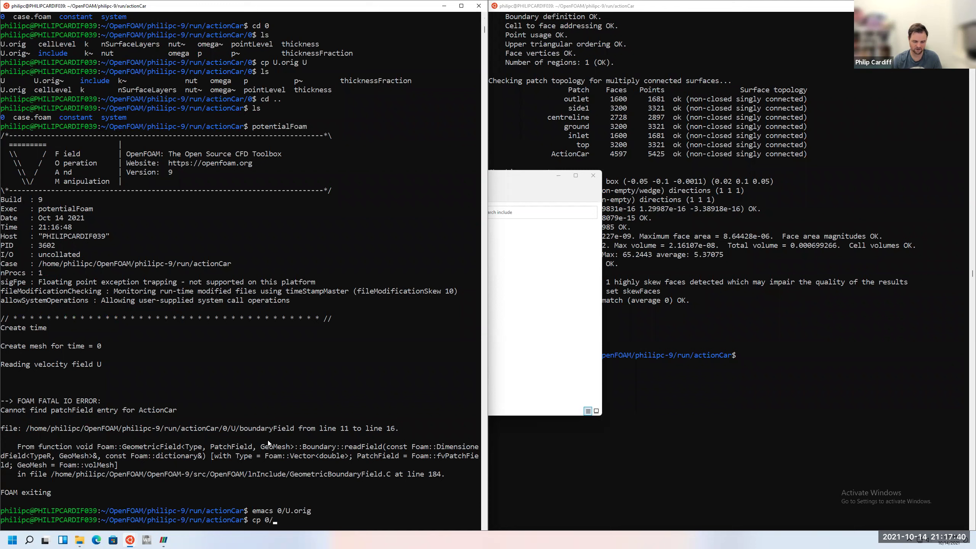
{"action": "type", "text": "U.orig 0/U"}
{"action": "key", "text": "Return"}
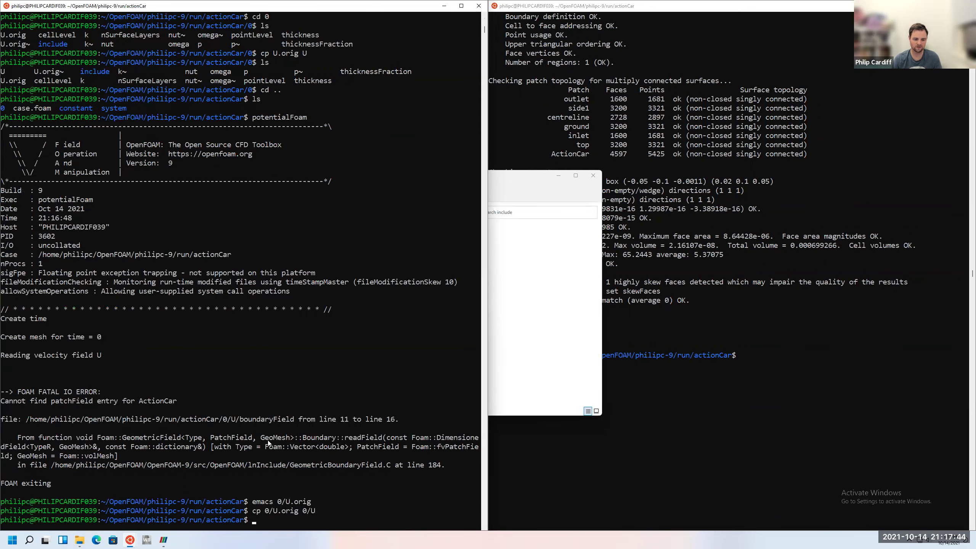
Run the potentialFoam solver with the updated U file
{"action": "type", "text": "pot"}
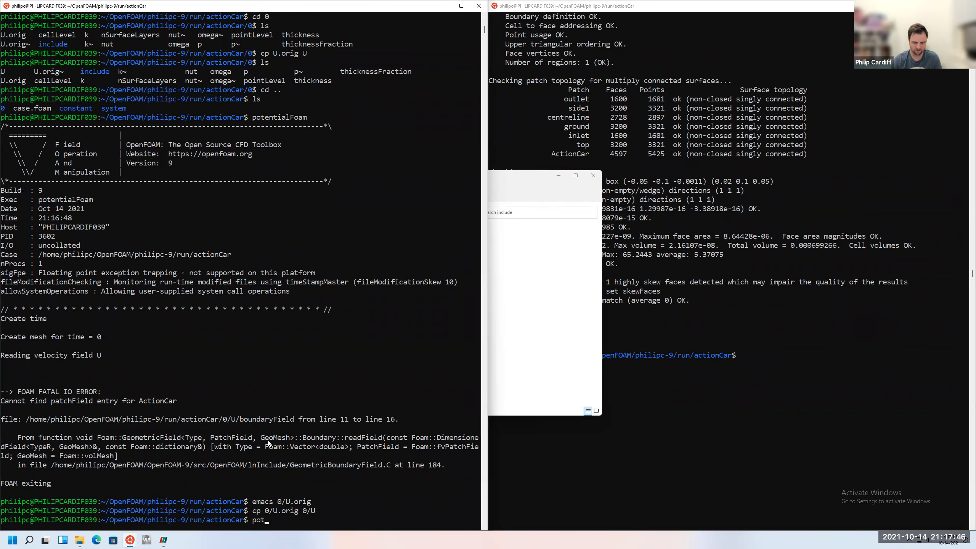
{"action": "type", "text": "entialFoam"}
{"action": "key", "text": "Return"}
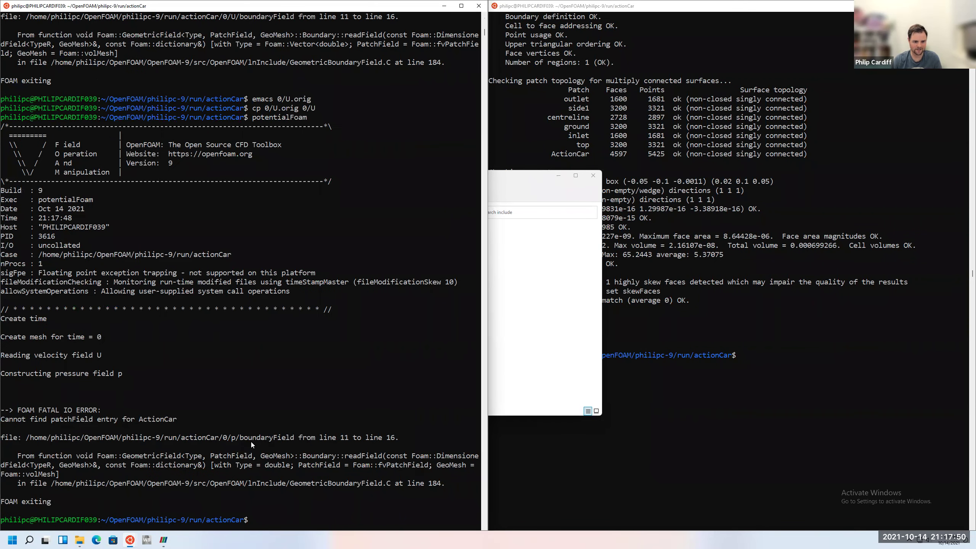
Open the 0/p pressure file in emacs from the case folder
{"action": "key", "text": "Up"}
{"action": "key", "text": "Up"}
{"action": "key", "text": "Up"}
{"action": "key", "text": "BackSpace"}
{"action": "key", "text": "BackSpace"}
{"action": "key", "text": "BackSpace"}
{"action": "key", "text": "BackSpace"}
{"action": "key", "text": "BackSpace"}
{"action": "key", "text": "BackSpace"}
{"action": "type", "text": "p"}
{"action": "key", "text": "Return"}
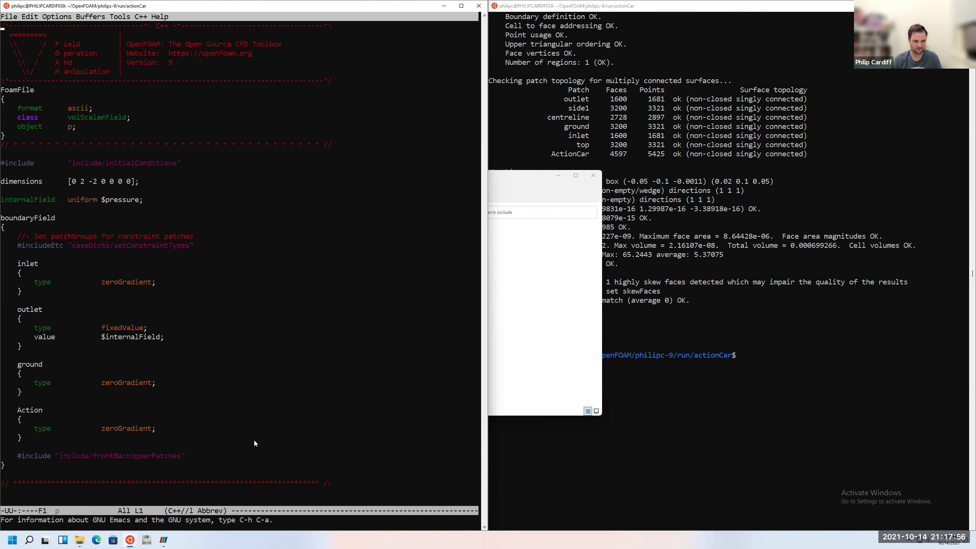
Rename the Action patch in the p file's boundaryField as ActionCar and save the file
{"action": "key", "text": "ctrl+s"}
{"action": "type", "text": "acti"}
{"action": "key", "text": "Return"}
{"action": "type", "text": "Car"}
{"action": "key", "text": "ctrl+x"}
{"action": "key", "text": "ctrl+s"}
Open the k file from the 0 folder in emacs to check its car patch name
{"action": "key", "text": "ctrl+x"}
{"action": "key", "text": "ctrl+f"}
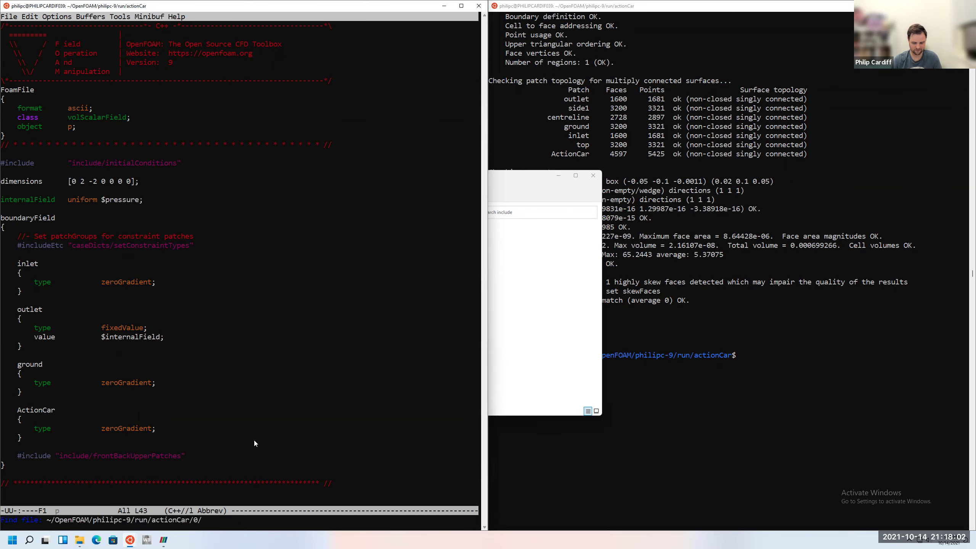
{"action": "type", "text": "k"}
{"action": "key", "text": "Return"}
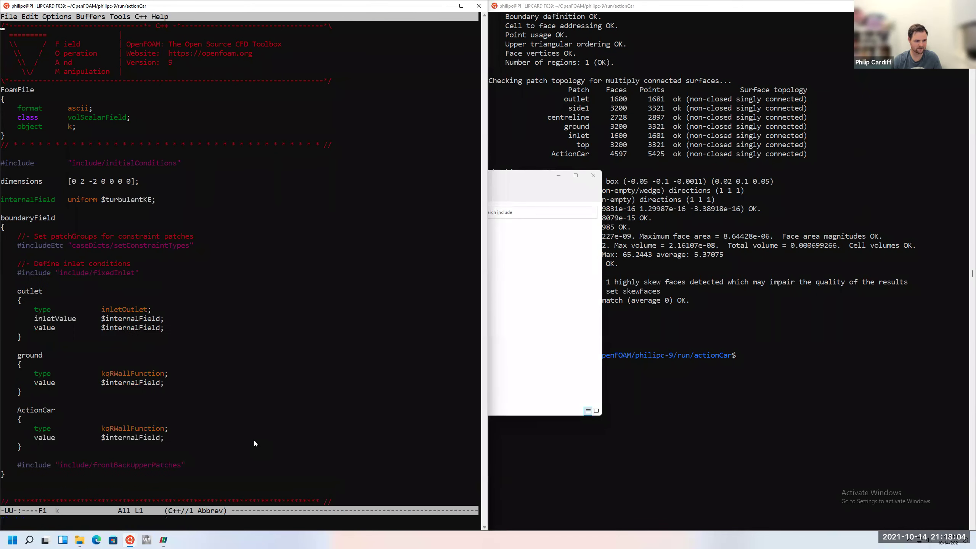
Exit emacs and rerun the potentialFoam solver in the actionCar case folder
{"action": "key", "text": "ctrl+x"}
{"action": "key", "text": "ctrl+s"}
{"action": "key", "text": "ctrl+x"}
{"action": "key", "text": "ctrl+c"}
{"action": "type", "text": "potentialFoam"}
{"action": "key", "text": "Return"}
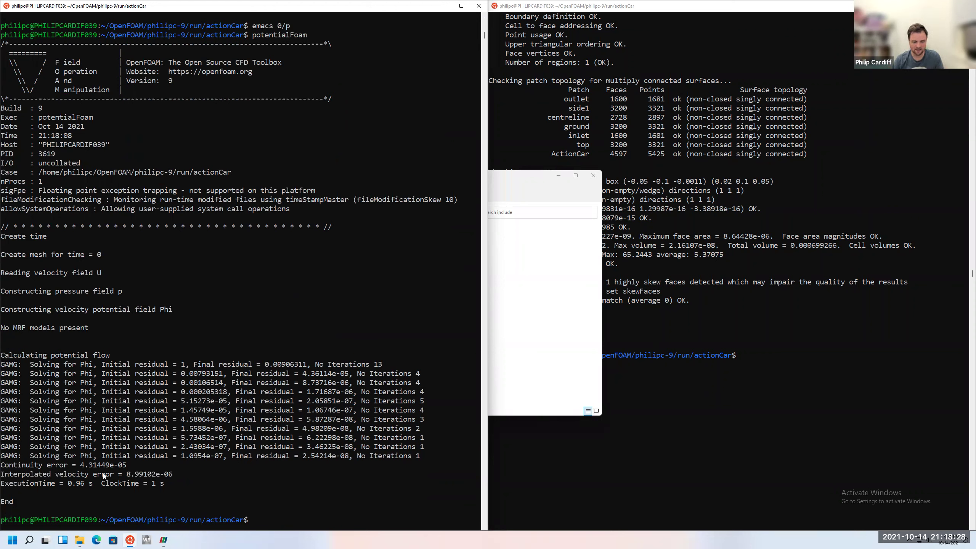
Open the 0/U file in emacs, examine its header and internalField data, and close it
{"action": "type", "text": "emacs 0/"}
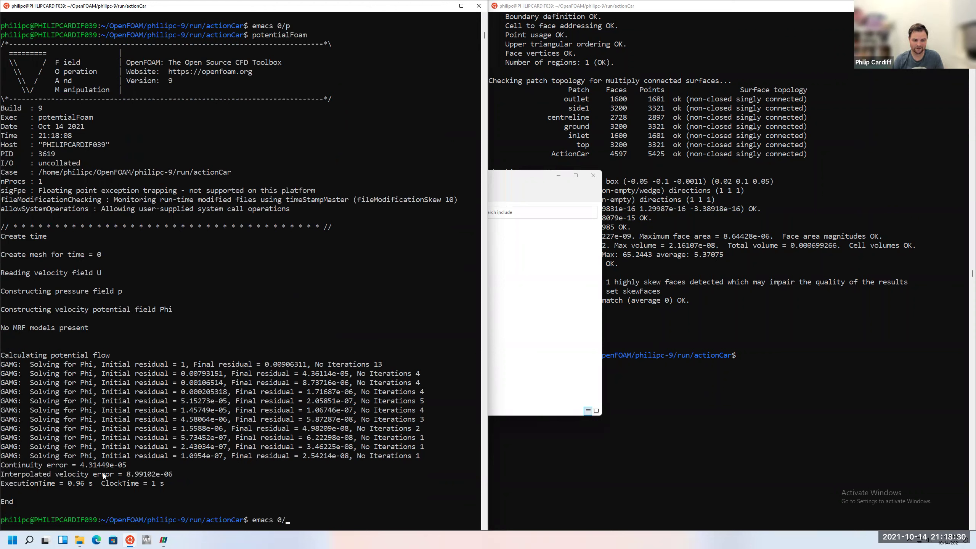
{"action": "key", "text": "Return"}
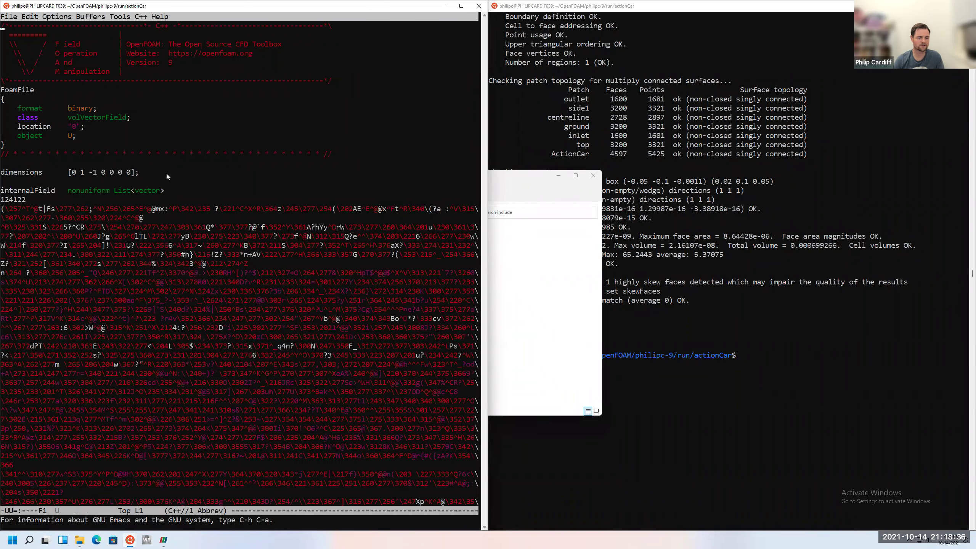
{"action": "key", "text": "Down"}
{"action": "key", "text": "Down"}
{"action": "key", "text": "Down"}
{"action": "key", "text": "Down"}
{"action": "key", "text": "Down"}
{"action": "key", "text": "Down"}
{"action": "key", "text": "Down"}
{"action": "key", "text": "Down"}
{"action": "key", "text": "Down"}
{"action": "key", "text": "Down"}
{"action": "key", "text": "Down"}
{"action": "key", "text": "Down"}
{"action": "key", "text": "Down"}
{"action": "key", "text": "Down"}
{"action": "key", "text": "Down"}
{"action": "key", "text": "Down"}
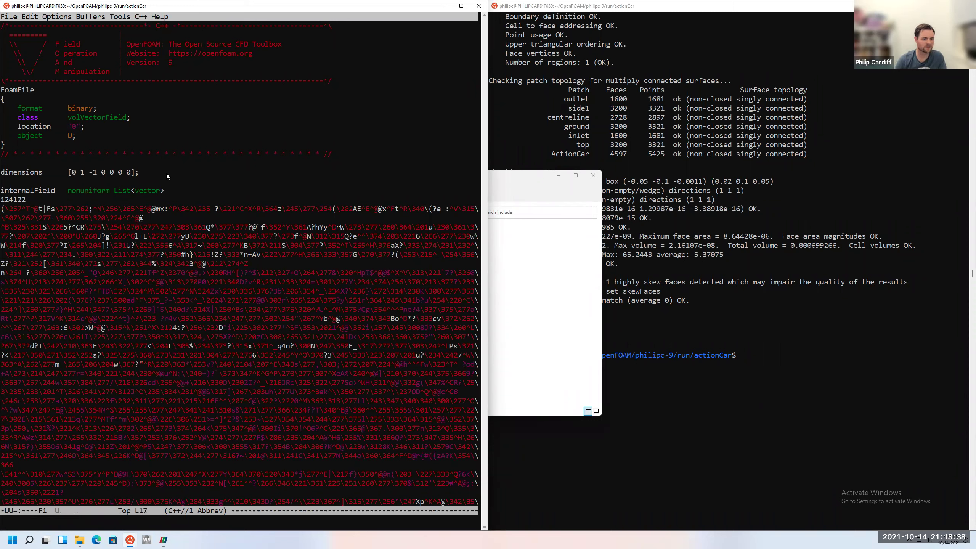
{"action": "key", "text": "Down"}
{"action": "key", "text": "Down"}
{"action": "key", "text": "Down"}
{"action": "key", "text": "Down"}
{"action": "key", "text": "Down"}
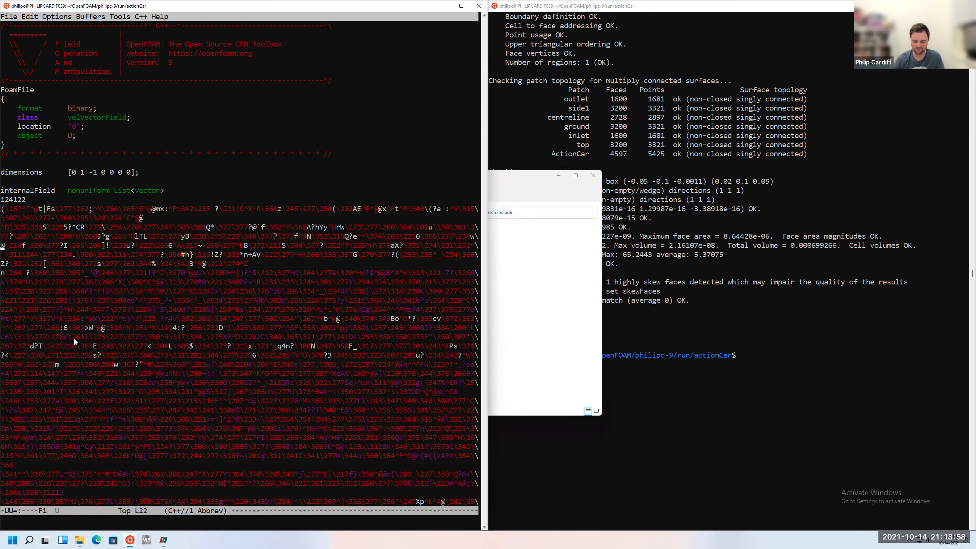
{"action": "key", "text": "ctrl+x"}
{"action": "key", "text": "ctrl+c"}
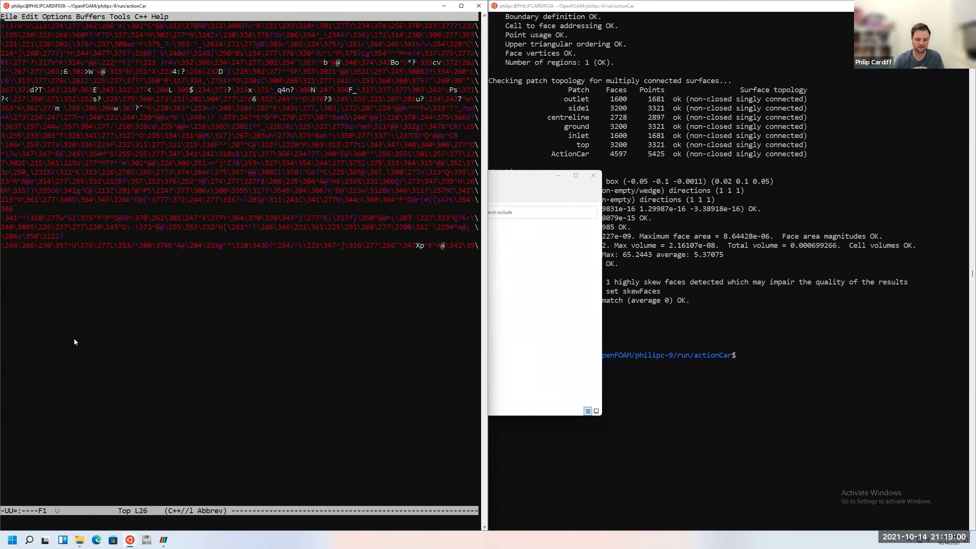
Review the 0/p pressure file in emacs, close it and list the case folder's contents
{"action": "key", "text": "Up"}
{"action": "key", "text": "BackSpace"}
{"action": "type", "text": "p"}
{"action": "key", "text": "Return"}
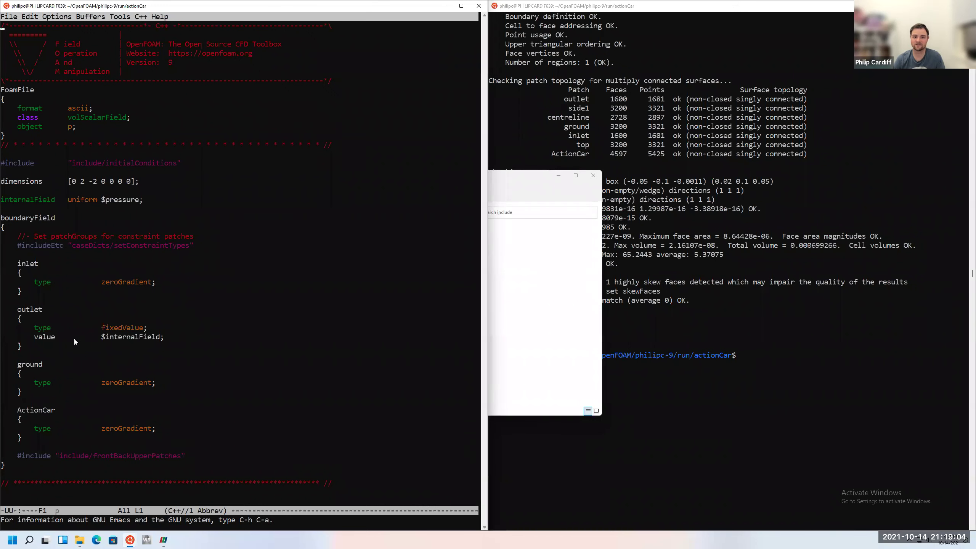
{"action": "key", "text": "ctrl+x"}
{"action": "key", "text": "ctrl+c"}
{"action": "type", "text": "ls"}
{"action": "key", "text": "Return"}
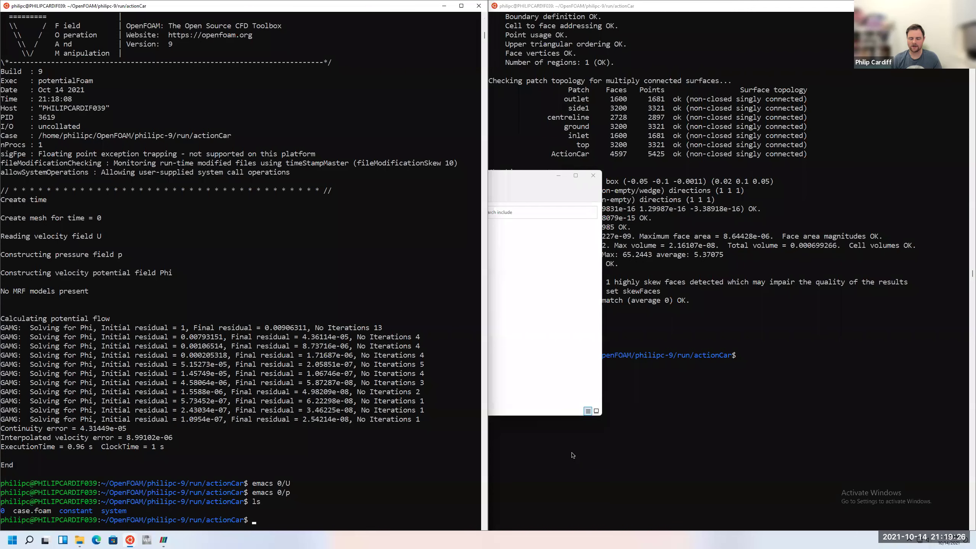
Open the system/controlDict file in emacs from the case folder
{"action": "left_click", "coordinate": [393, 456]}
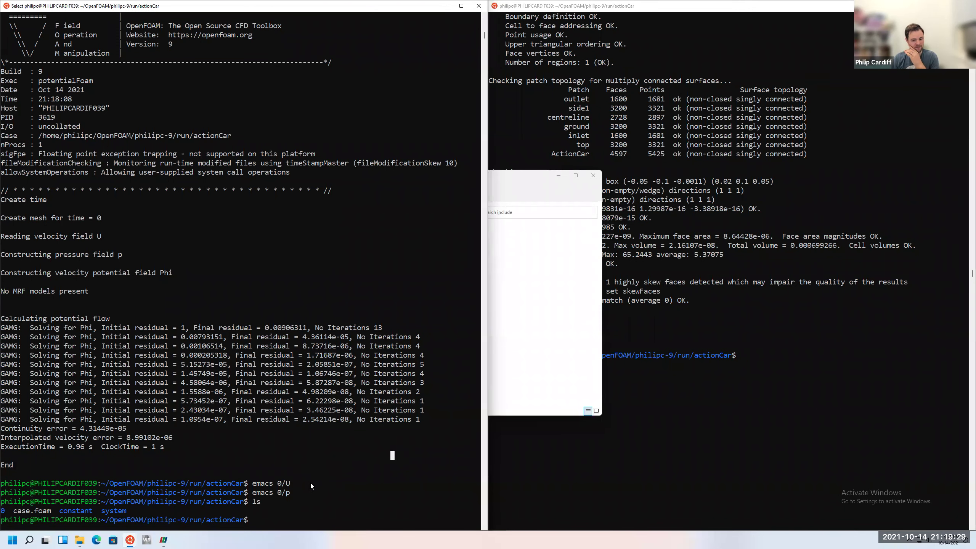
{"action": "type", "text": "emacs "}
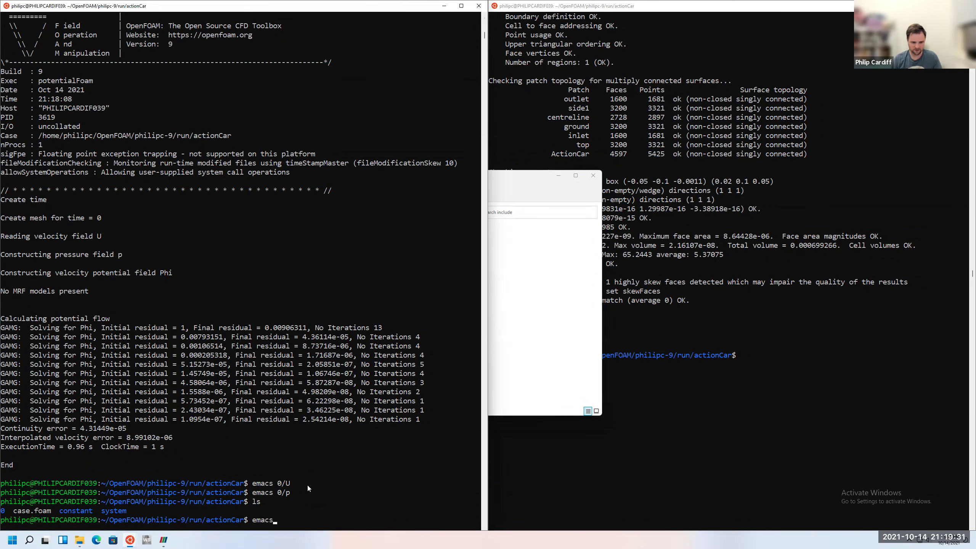
{"action": "type", "text": "system/fvSolution"}
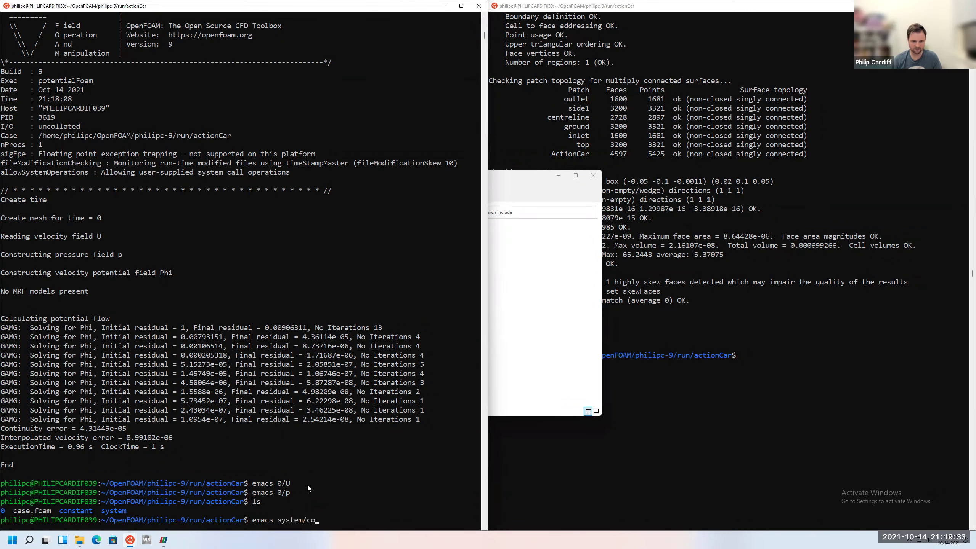
{"action": "key", "text": "Return"}
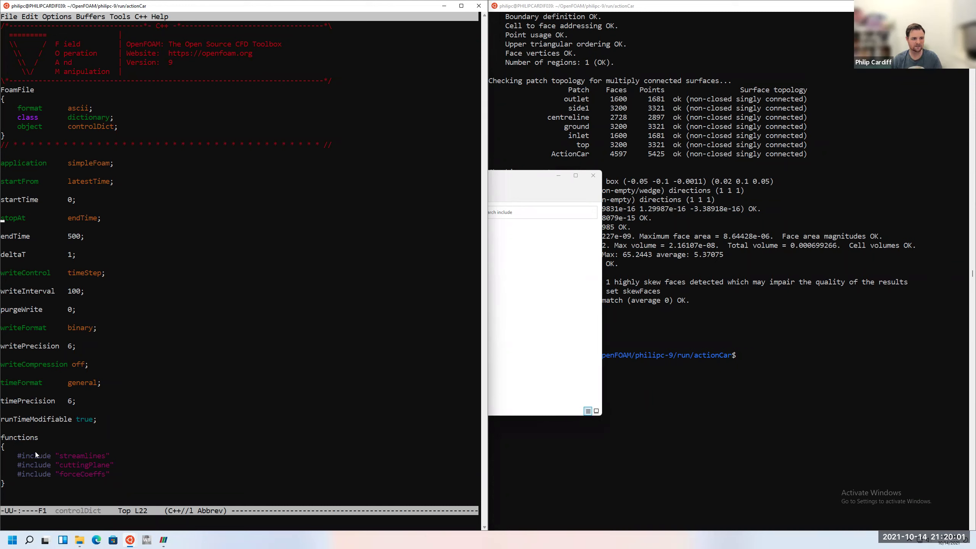
Examine the controlDict entries from the run-time and write settings down to the functions list
{"action": "key", "text": "Down"}
{"action": "key", "text": "Down"}
{"action": "key", "text": "Down"}
{"action": "key", "text": "Down"}
{"action": "key", "text": "Down"}
{"action": "key", "text": "Down"}
{"action": "key", "text": "Down"}
{"action": "key", "text": "Down"}
{"action": "key", "text": "Down"}
{"action": "key", "text": "Down"}
{"action": "key", "text": "Down"}
{"action": "key", "text": "Down"}
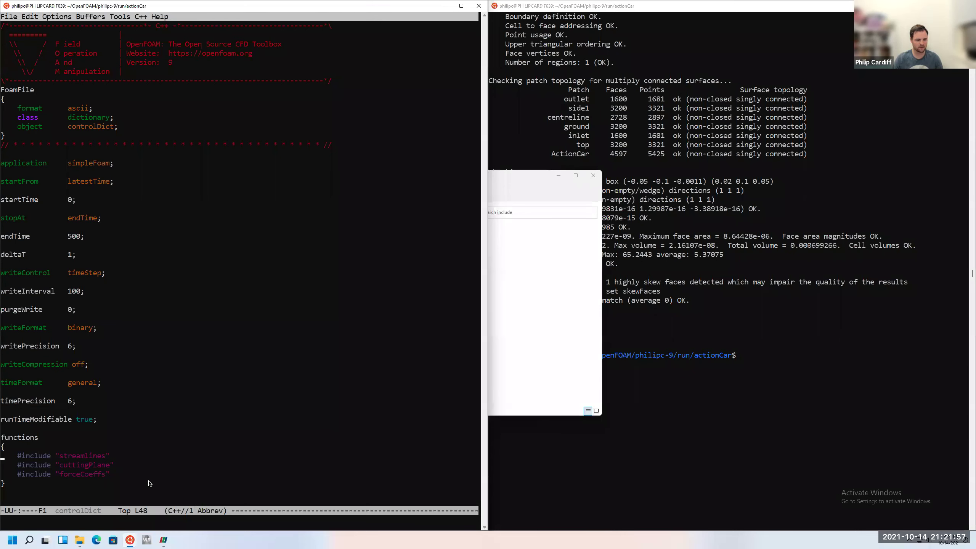
Switch to File Explorer, browse to the actionCar case's system folder and locate the streamlines file
{"action": "left_click", "coordinate": [49, 464]}
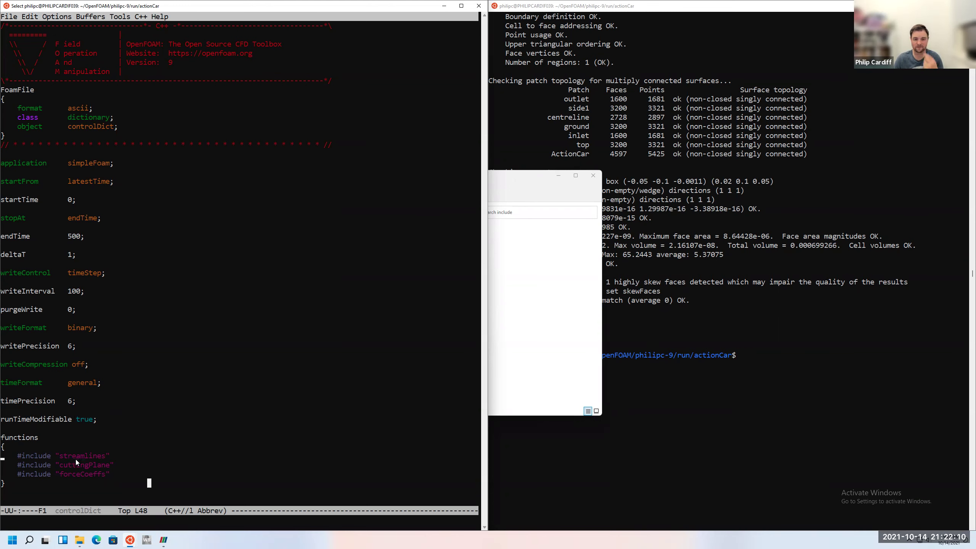
{"action": "left_click", "coordinate": [511, 183]}
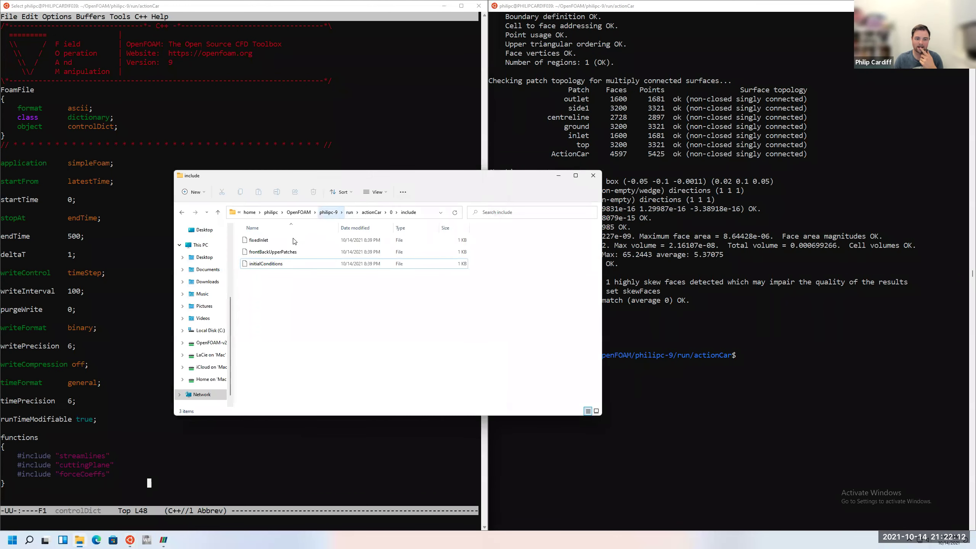
{"action": "left_click", "coordinate": [366, 215]}
{"action": "double_click", "coordinate": [271, 263]}
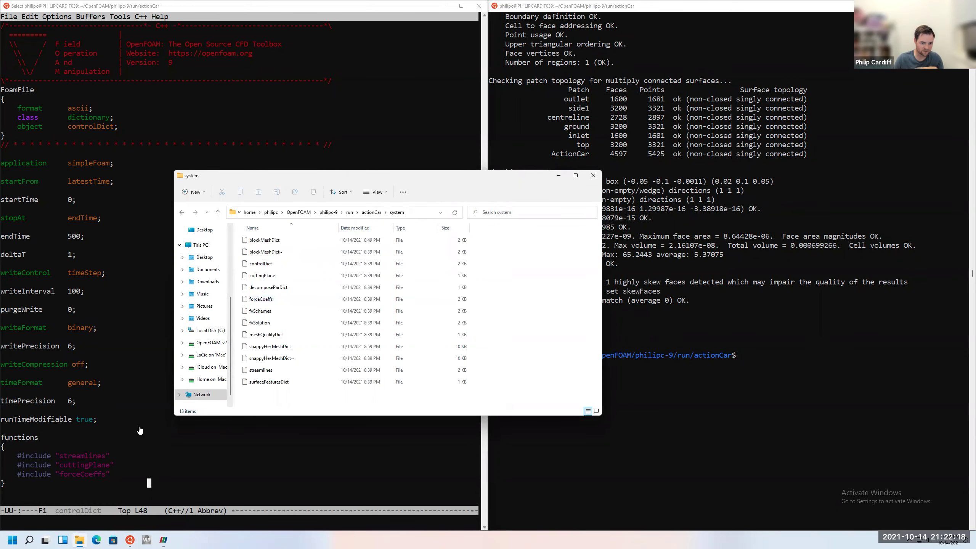
{"action": "left_click", "coordinate": [255, 371]}
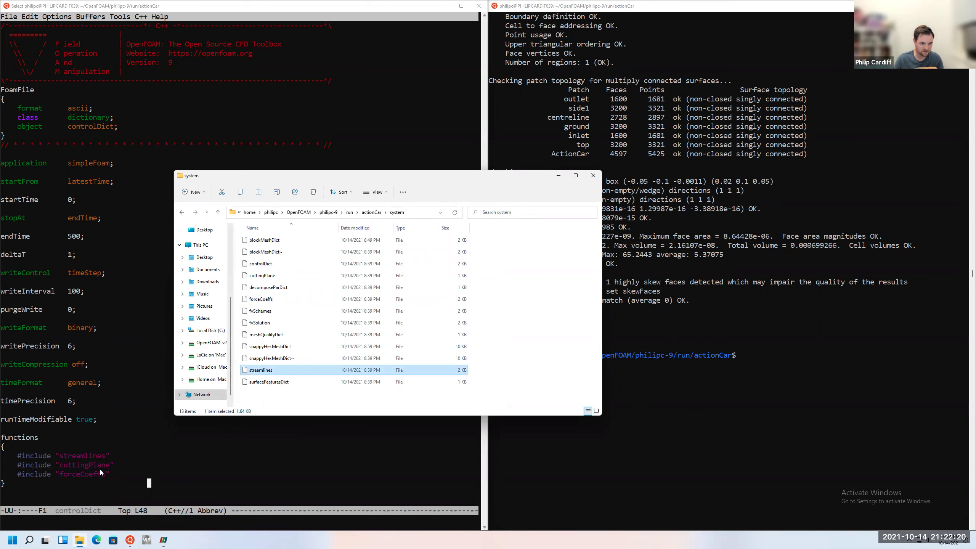
Back in emacs, comment out the streamlines and cuttingPlane includes in controlDict's functions block and save the file
{"action": "left_click", "coordinate": [126, 427]}
{"action": "key", "text": "Down"}
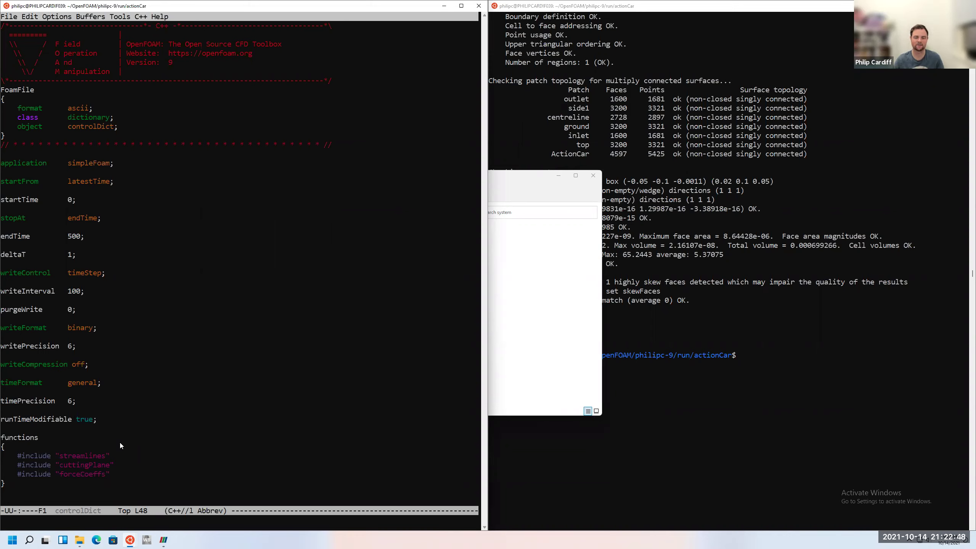
{"action": "type", "text": "//"}
{"action": "key", "text": "Down"}
{"action": "type", "text": "//"}
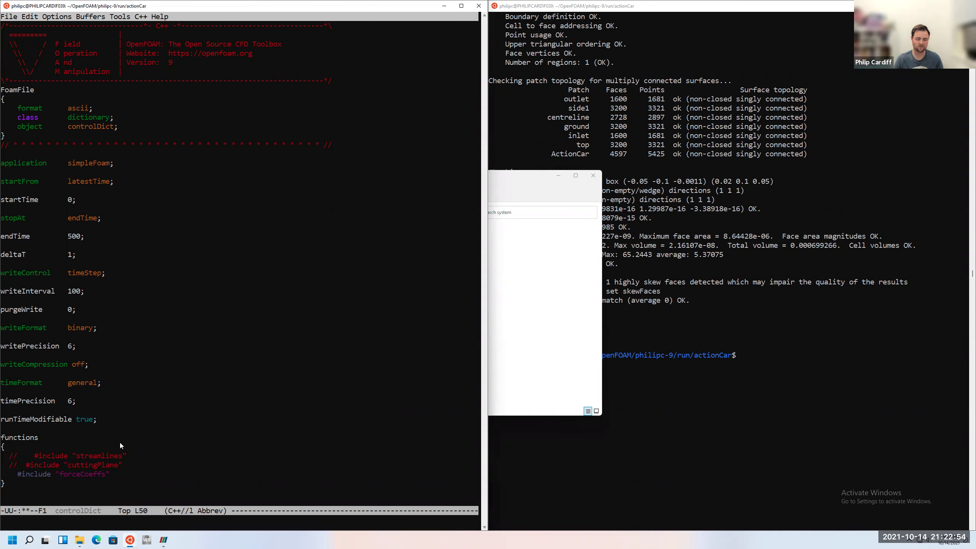
{"action": "key", "text": "ctrl+x"}
{"action": "key", "text": "ctrl+s"}
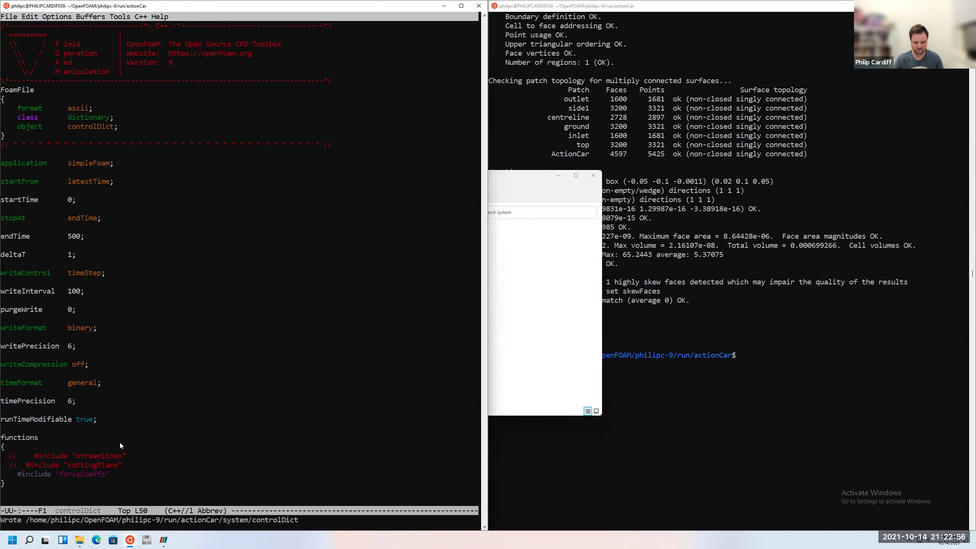
Open the forceCoeffs file from the system folder in emacs
{"action": "key", "text": "ctrl+x"}
{"action": "key", "text": "ctrl+f"}
{"action": "type", "text": "forceCoeffs"}
{"action": "key", "text": "Return"}
Replace motorBikeGroup with "ActionCar" in the patches entry of forceCoeffs and save the file
{"action": "key", "text": "Down"}
{"action": "key", "text": "Down"}
{"action": "key", "text": "Down"}
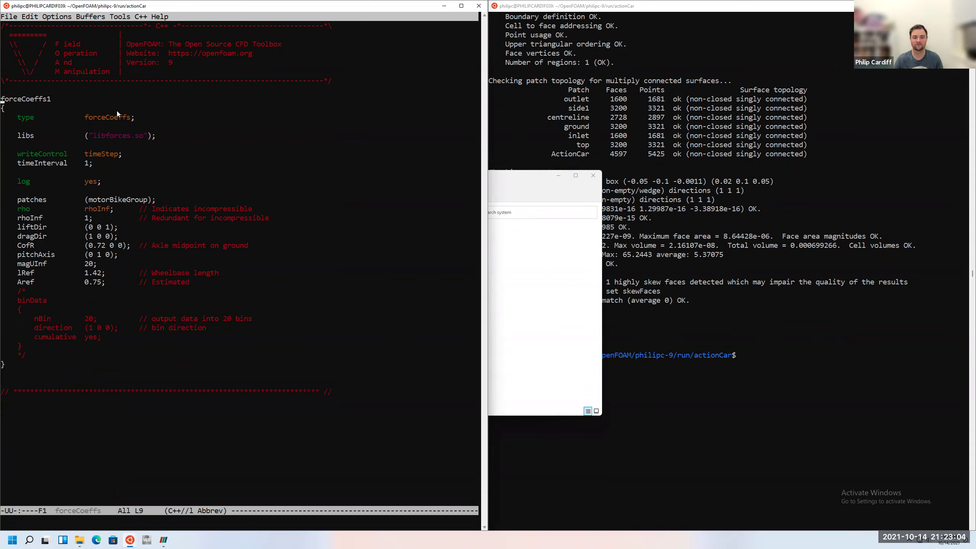
{"action": "key", "text": "Down"}
{"action": "key", "text": "Down"}
{"action": "key", "text": "Down"}
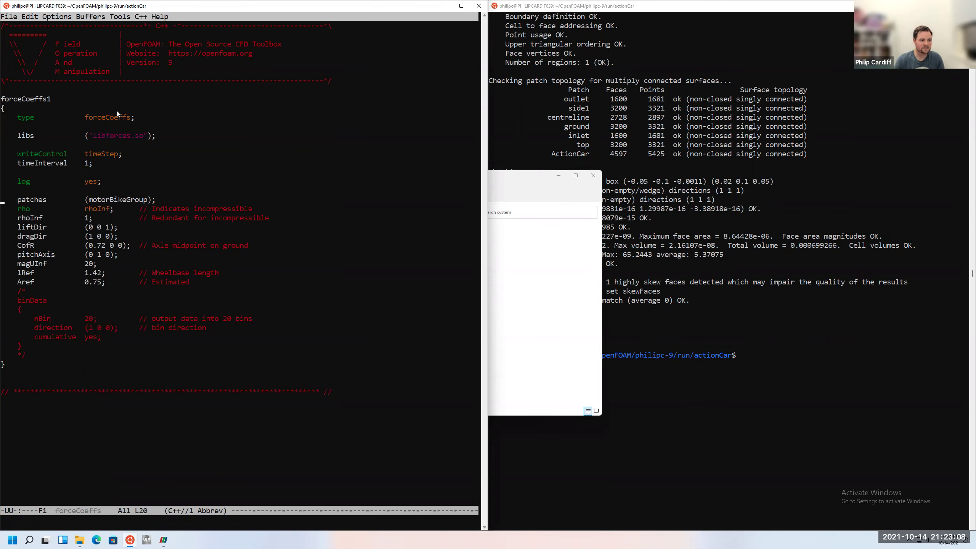
{"action": "key", "text": "alt+d"}
{"action": "type", "text": "@"}
{"action": "key", "text": "BackSpace"}
{"action": "type", "text": "\"Action"}
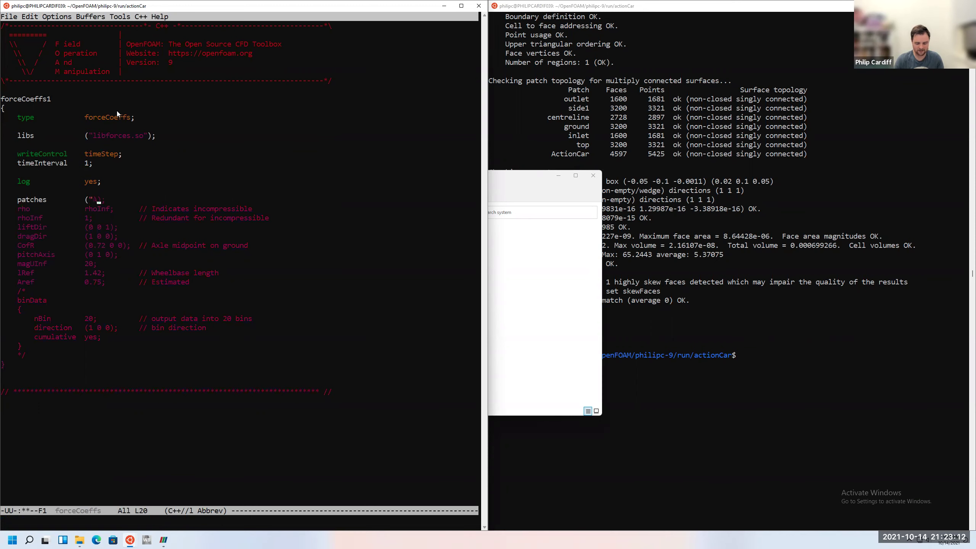
{"action": "type", "text": "Car\""}
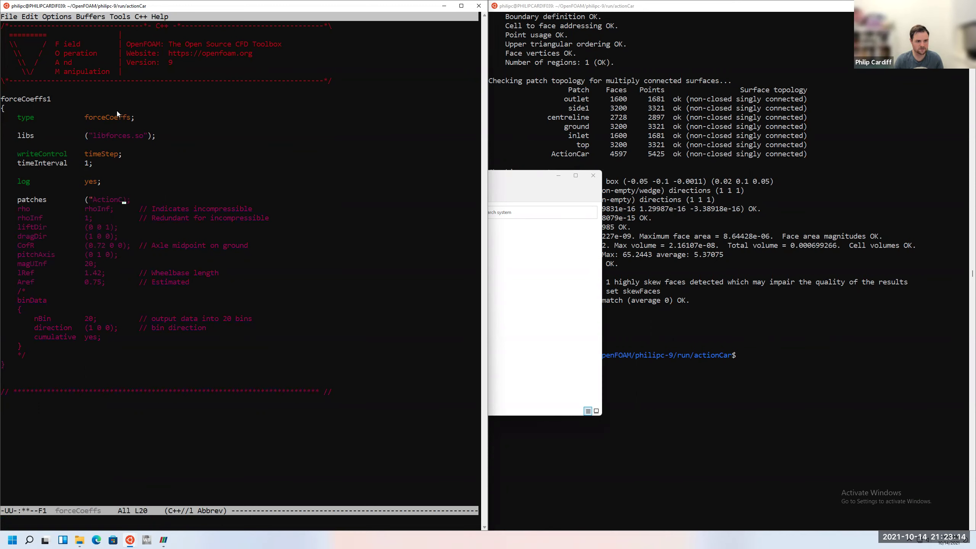
{"action": "key", "text": "Down"}
{"action": "key", "text": "ctrl+x"}
{"action": "key", "text": "ctrl+s"}
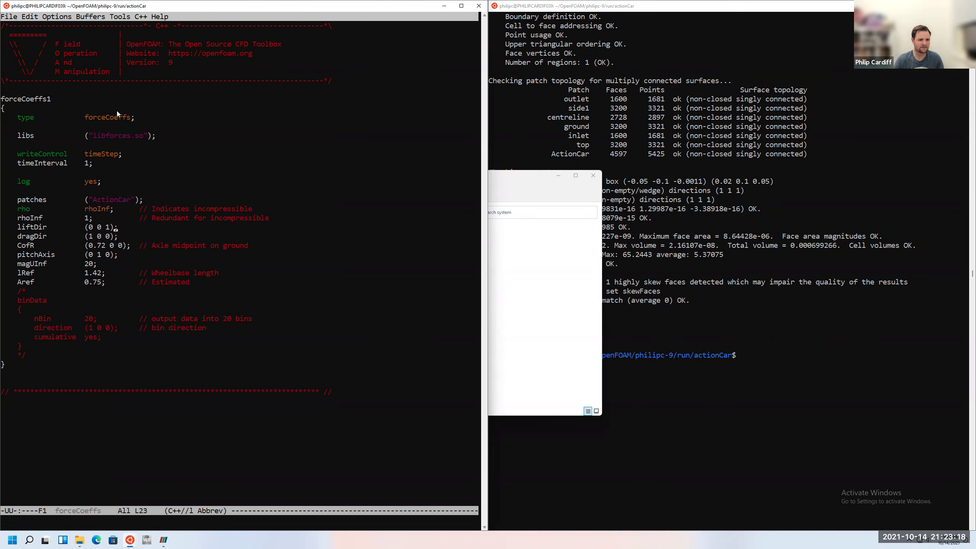
Set dragDir to (0 1 0) in forceCoeffs and save the file
{"action": "key", "text": "Left"}
{"action": "key", "text": "Delete"}
{"action": "type", "text": "1"}
{"action": "key", "text": "Left"}
{"action": "key", "text": "Left"}
{"action": "key", "text": "Left"}
{"action": "key", "text": "Delete"}
{"action": "type", "text": "0"}
{"action": "key", "text": "ctrl+x"}
{"action": "key", "text": "ctrl+s"}
{"action": "key", "text": "Down"}
{"action": "key", "text": "Down"}
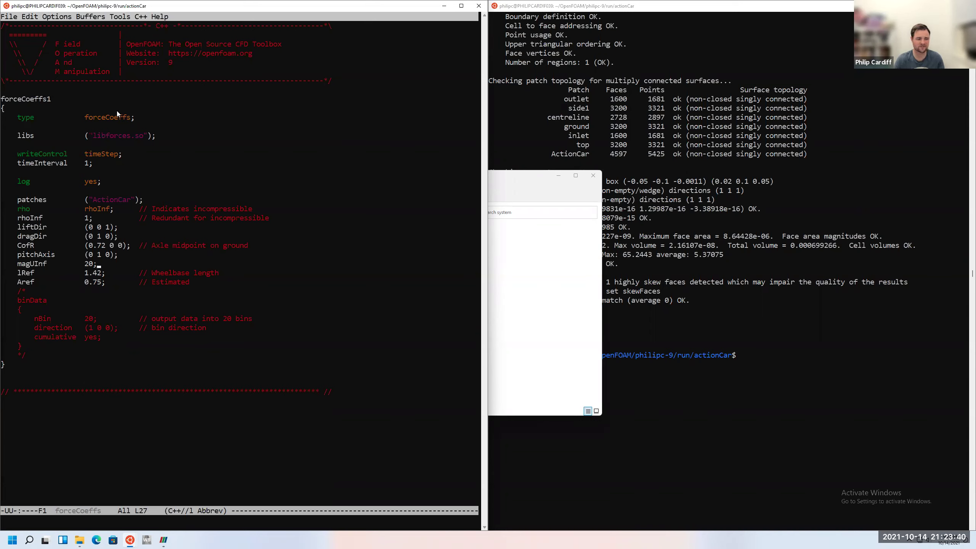
{"action": "key", "text": "ctrl+x"}
{"action": "key", "text": "ctrl+s"}
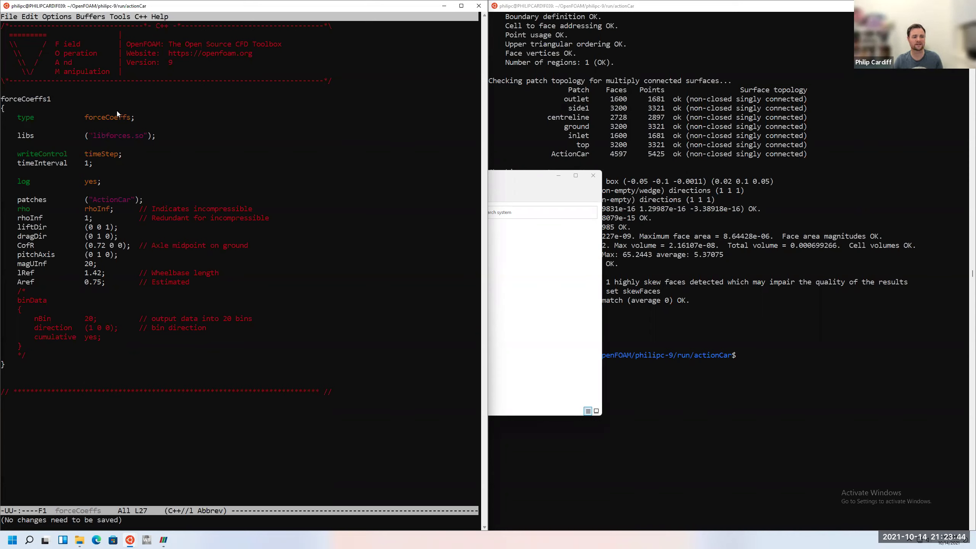
Close forceCoeffs and open the fvSchemes file from the system folder in emacs
{"action": "key", "text": "ctrl+x"}
{"action": "key", "text": "ctrl+c"}
{"action": "key", "text": "Up"}
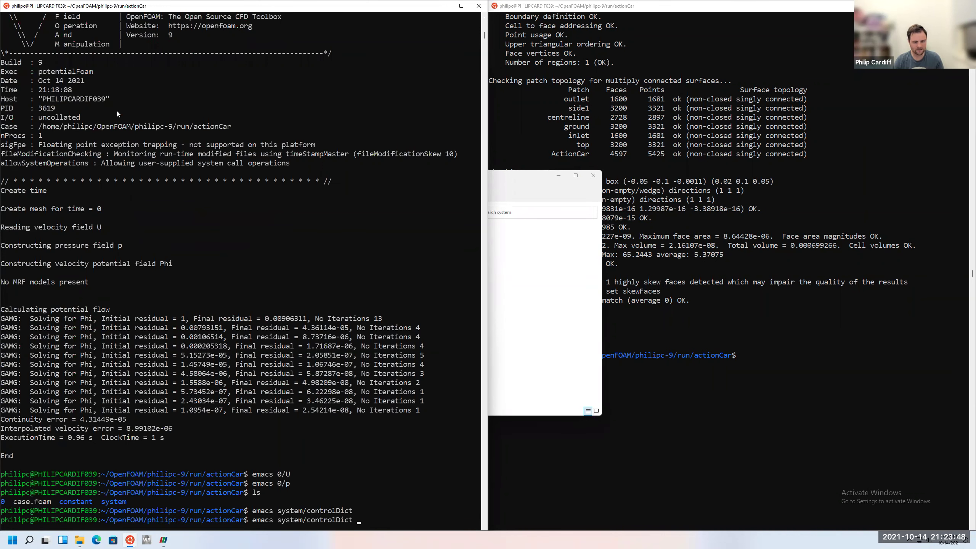
{"action": "key", "text": "alt+BackSpace"}
{"action": "type", "text": "fvS"}
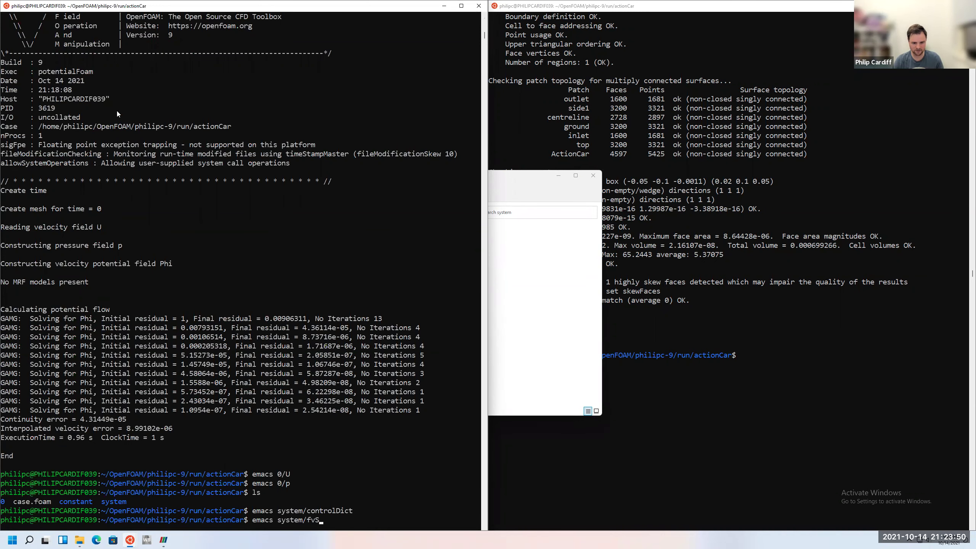
{"action": "type", "text": "o"}
{"action": "key", "text": "Tab"}
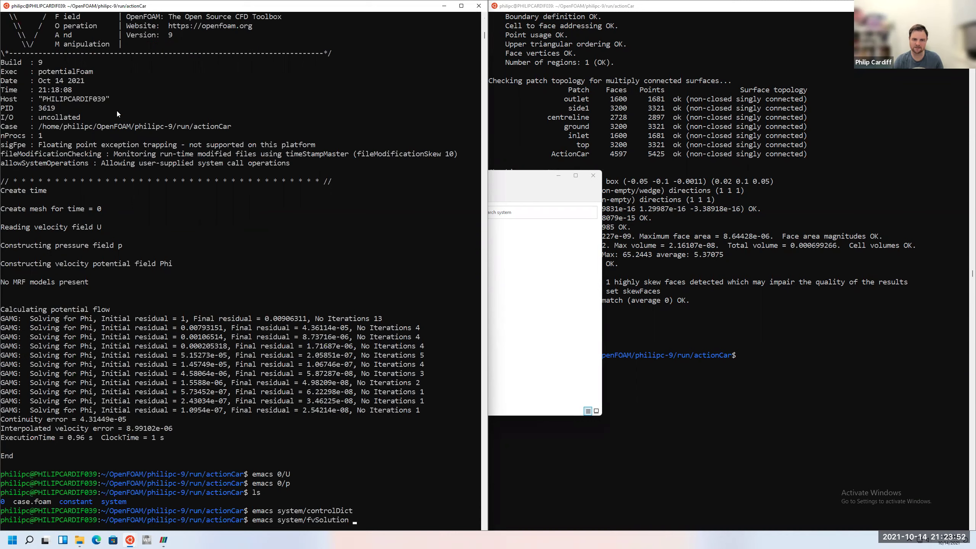
{"action": "key", "text": "alt+BackSpace"}
{"action": "type", "text": "fvSc"}
{"action": "key", "text": "Tab"}
{"action": "key", "text": "Return"}
Duplicate the div(phi,U) line in divSchemes and comment out the original with //
{"action": "key", "text": "Down"}
{"action": "key", "text": "Down"}
{"action": "key", "text": "Down"}
{"action": "key", "text": "Down"}
{"action": "key", "text": "Down"}
{"action": "key", "text": "Down"}
{"action": "key", "text": "Down"}
{"action": "key", "text": "Down"}
{"action": "key", "text": "Down"}
{"action": "key", "text": "Down"}
{"action": "key", "text": "Down"}
{"action": "key", "text": "Down"}
{"action": "key", "text": "Down"}
{"action": "key", "text": "Down"}
{"action": "key", "text": "Down"}
{"action": "key", "text": "Down"}
{"action": "key", "text": "Down"}
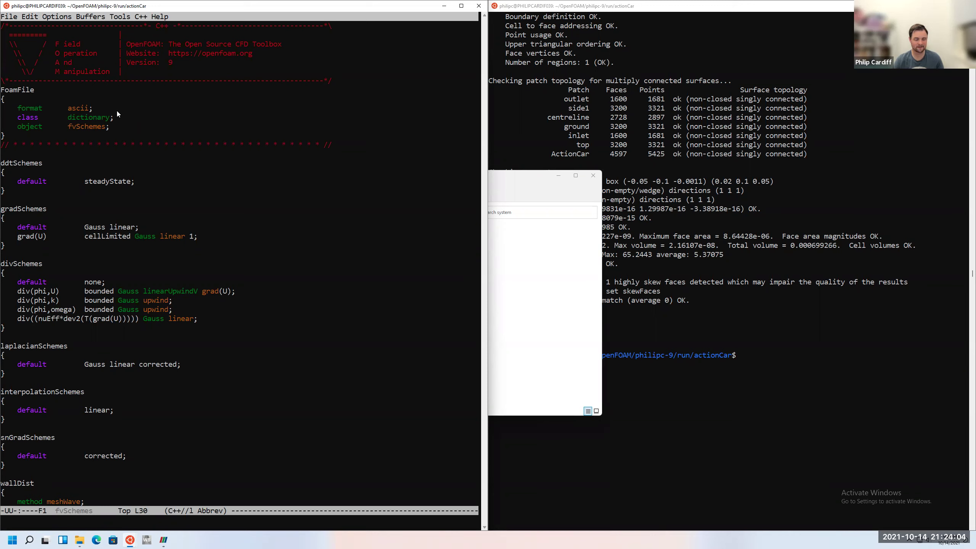
{"action": "key", "text": "ctrl+space"}
{"action": "key", "text": "Down"}
{"action": "key", "text": "alt+w"}
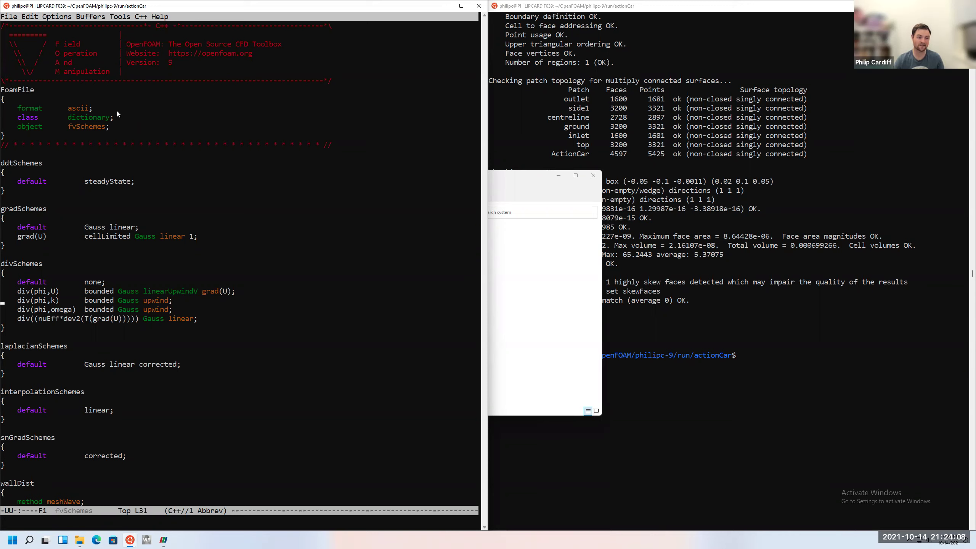
{"action": "key", "text": "ctrl+y"}
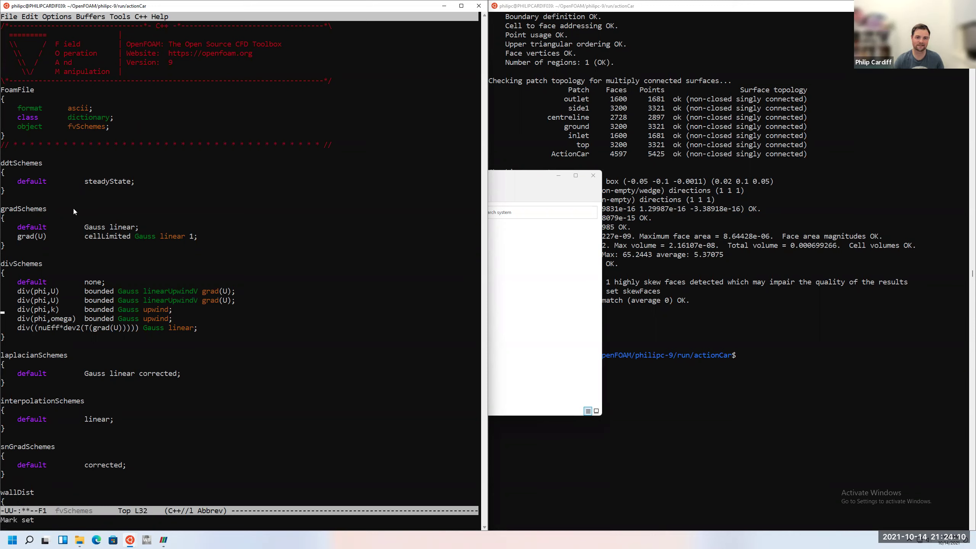
{"action": "key", "text": "Up"}
{"action": "key", "text": "Up"}
{"action": "key", "text": "Right"}
{"action": "key", "text": "Right"}
{"action": "type", "text": "//"}
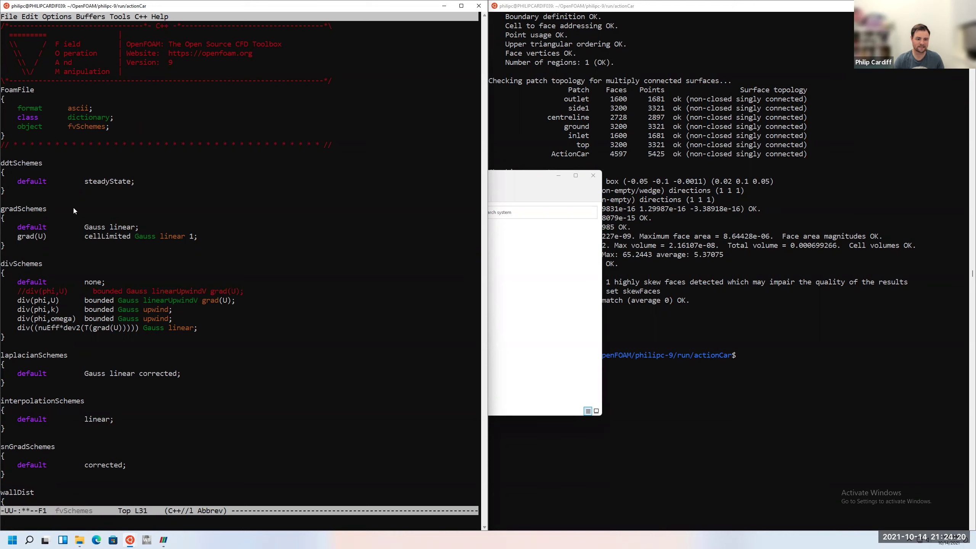
Change the active div(phi,U) scheme to bounded Gauss upwind and save fvSchemes
{"action": "key", "text": "Delete"}
{"action": "key", "text": "Delete"}
{"action": "key", "text": "Delete"}
{"action": "key", "text": "Delete"}
{"action": "key", "text": "Delete"}
{"action": "key", "text": "Delete"}
{"action": "key", "text": "Delete"}
{"action": "key", "text": "Delete"}
{"action": "key", "text": "Delete"}
{"action": "key", "text": "Delete"}
{"action": "key", "text": "Delete"}
{"action": "key", "text": "Delete"}
{"action": "key", "text": "Delete"}
{"action": "key", "text": "Delete"}
{"action": "key", "text": "Delete"}
{"action": "key", "text": "Delete"}
{"action": "key", "text": "Delete"}
{"action": "key", "text": "Delete"}
{"action": "key", "text": "Delete"}
{"action": "key", "text": "Delete"}
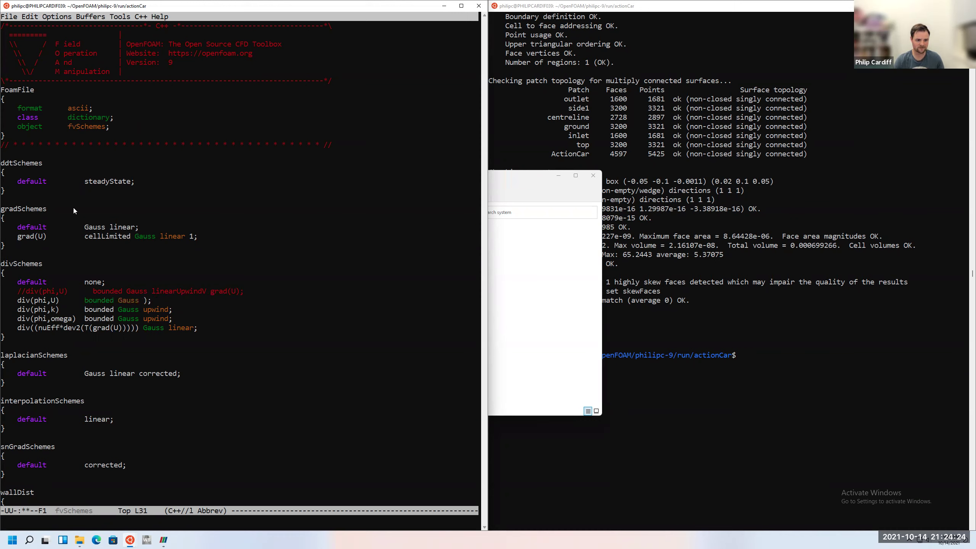
{"action": "key", "text": "Delete"}
{"action": "type", "text": "upwind"}
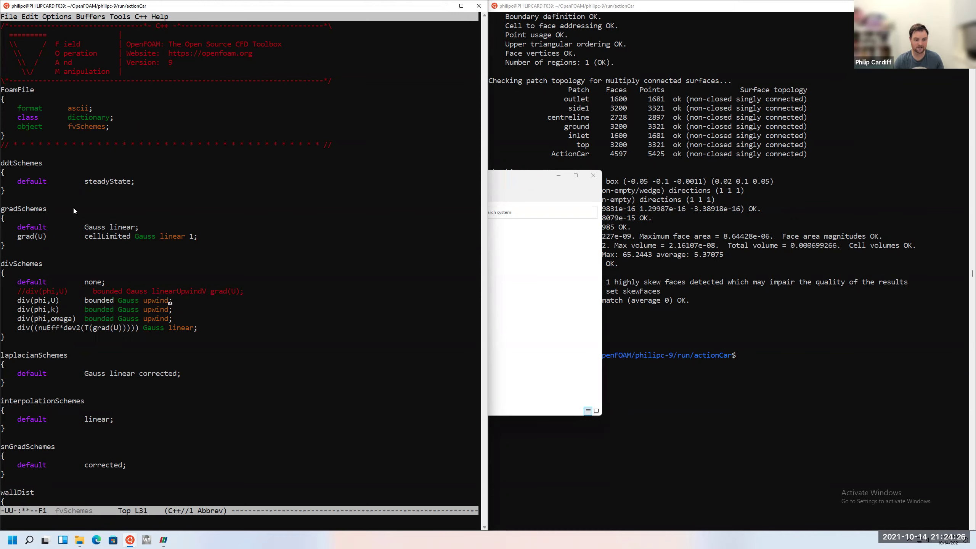
{"action": "key", "text": "ctrl+x"}
{"action": "key", "text": "ctrl+s"}
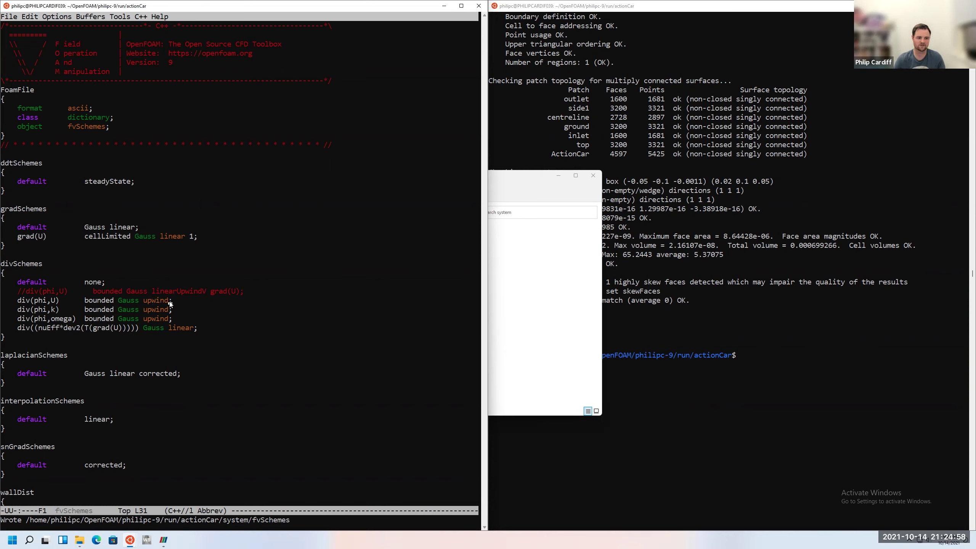
{"action": "key", "text": "ctrl+x"}
{"action": "key", "text": "ctrl+s"}
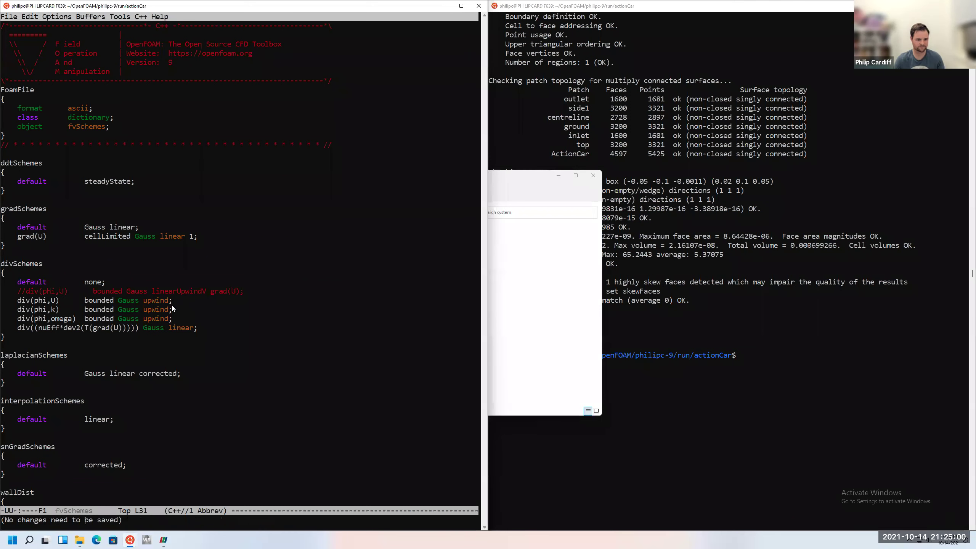
Close fvSchemes and open the fvSolution file from the system folder in emacs
{"action": "key", "text": "ctrl+x"}
{"action": "key", "text": "ctrl+c"}
{"action": "key", "text": "Up"}
{"action": "key", "text": "BackSpace"}
{"action": "key", "text": "BackSpace"}
{"action": "key", "text": "BackSpace"}
{"action": "key", "text": "BackSpace"}
{"action": "key", "text": "BackSpace"}
{"action": "key", "text": "BackSpace"}
{"action": "key", "text": "BackSpace"}
{"action": "type", "text": "Solution"}
{"action": "key", "text": "Return"}
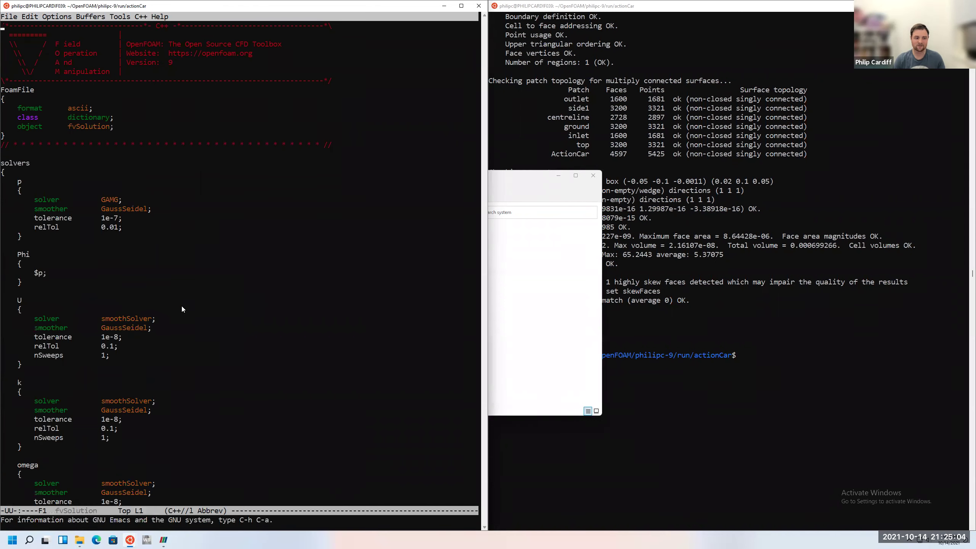
Start a fields sub-dictionary after the equations block inside relaxationFactors in fvSolution
{"action": "key", "text": "Down"}
{"action": "key", "text": "Down"}
{"action": "key", "text": "Down"}
{"action": "key", "text": "Down"}
{"action": "key", "text": "Down"}
{"action": "key", "text": "Down"}
{"action": "key", "text": "Down"}
{"action": "key", "text": "Down"}
{"action": "key", "text": "Down"}
{"action": "key", "text": "Down"}
{"action": "key", "text": "Down"}
{"action": "key", "text": "Down"}
{"action": "key", "text": "Down"}
{"action": "key", "text": "Down"}
{"action": "key", "text": "Down"}
{"action": "key", "text": "Down"}
{"action": "key", "text": "Down"}
{"action": "key", "text": "Down"}
{"action": "key", "text": "Down"}
{"action": "key", "text": "Down"}
{"action": "key", "text": "Down"}
{"action": "key", "text": "Down"}
{"action": "key", "text": "Down"}
{"action": "key", "text": "Down"}
{"action": "key", "text": "Down"}
{"action": "key", "text": "Down"}
{"action": "key", "text": "Down"}
{"action": "key", "text": "Down"}
{"action": "key", "text": "Down"}
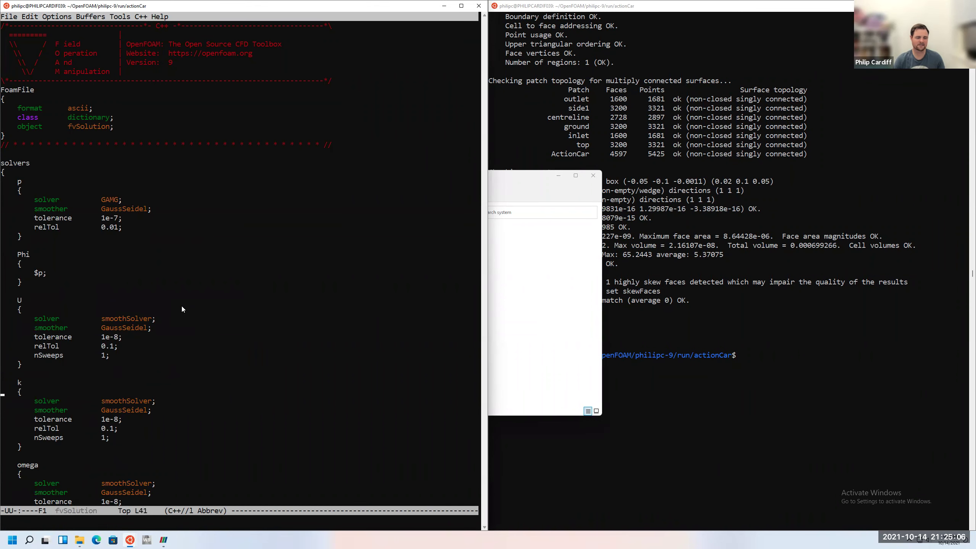
{"action": "key", "text": "Down"}
{"action": "key", "text": "Down"}
{"action": "key", "text": "Down"}
{"action": "key", "text": "Down"}
{"action": "key", "text": "Down"}
{"action": "key", "text": "Down"}
{"action": "key", "text": "Down"}
{"action": "key", "text": "Down"}
{"action": "key", "text": "Down"}
{"action": "key", "text": "Down"}
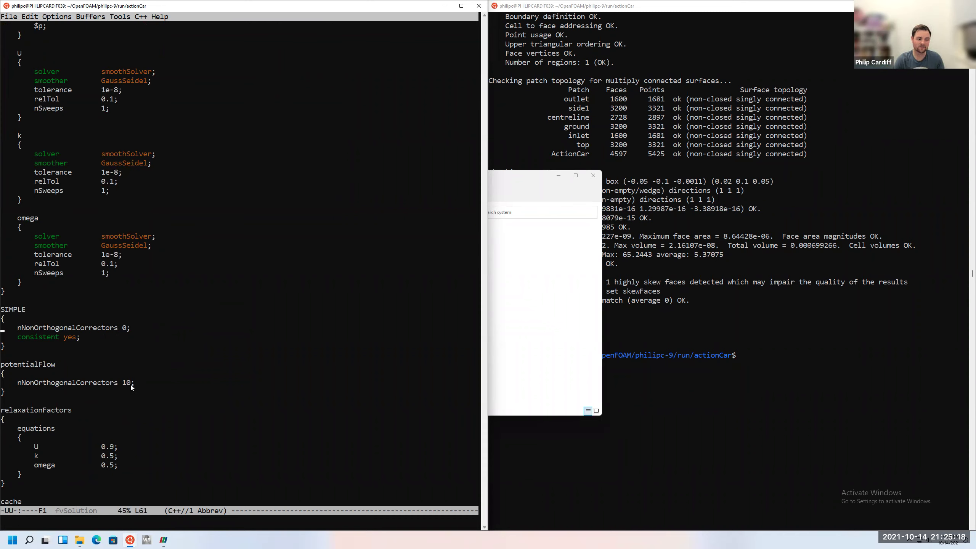
{"action": "key", "text": "Down"}
{"action": "key", "text": "Down"}
{"action": "key", "text": "Down"}
{"action": "key", "text": "Down"}
{"action": "key", "text": "Down"}
{"action": "key", "text": "Down"}
{"action": "key", "text": "Down"}
{"action": "key", "text": "Down"}
{"action": "key", "text": "Down"}
{"action": "key", "text": "Return"}
{"action": "type", "text": "fields"}
{"action": "key", "text": "Return"}
{"action": "type", "text": "{"}
{"action": "key", "text": "Return"}
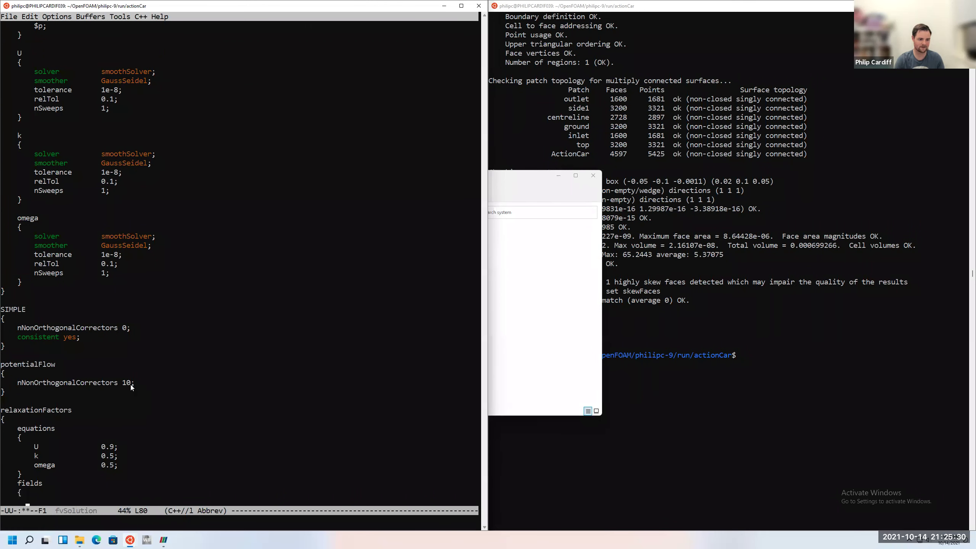
Add a p relaxation factor of 0.3 to the fields block, close and indent the block, and save the file
{"action": "type", "text": "p               0.3;"}
{"action": "key", "text": "Return"}
{"action": "type", "text": "}"}
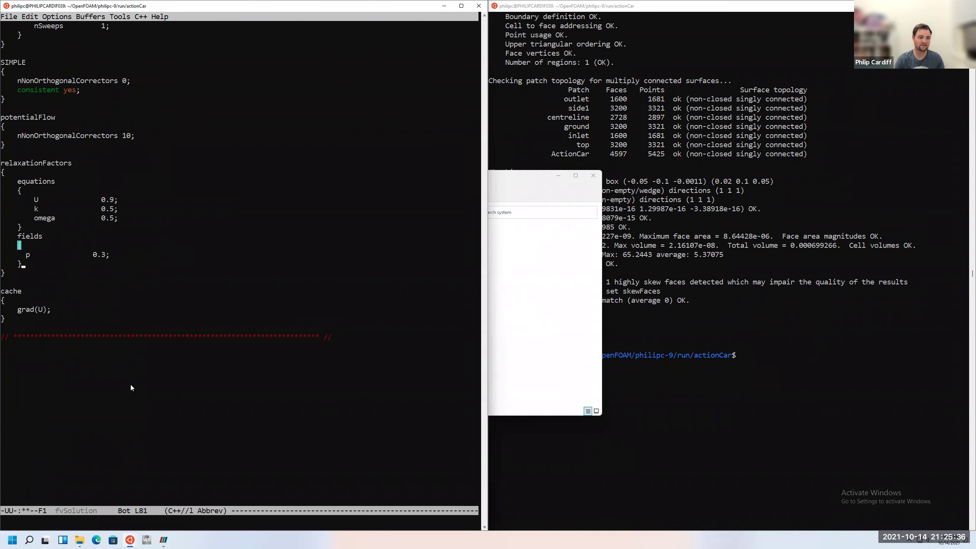
{"action": "key", "text": "Up"}
{"action": "key", "text": "Tab"}
{"action": "key", "text": "ctrl+x"}
{"action": "key", "text": "ctrl+s"}
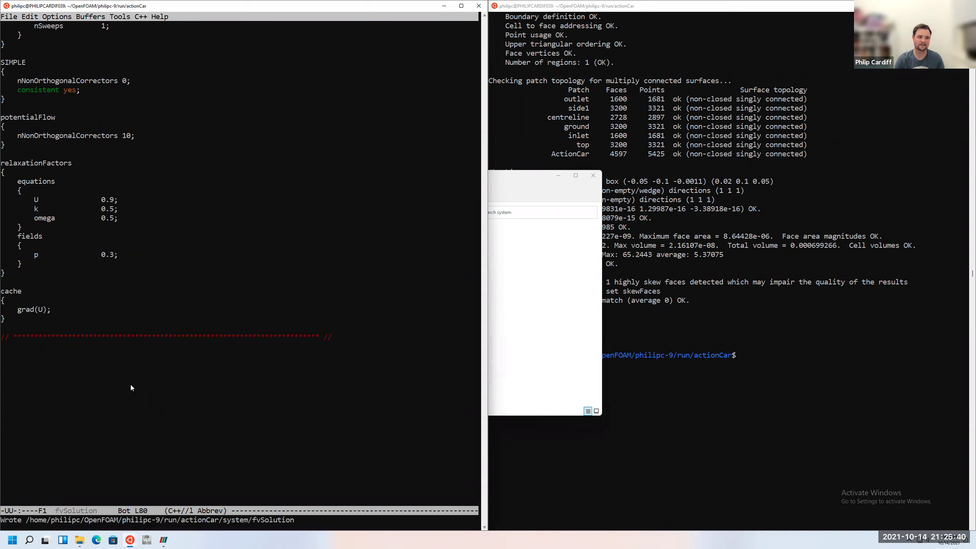
Start a residualControl sub-dictionary below the consistent entry in the SIMPLE block
{"action": "key", "text": "Up"}
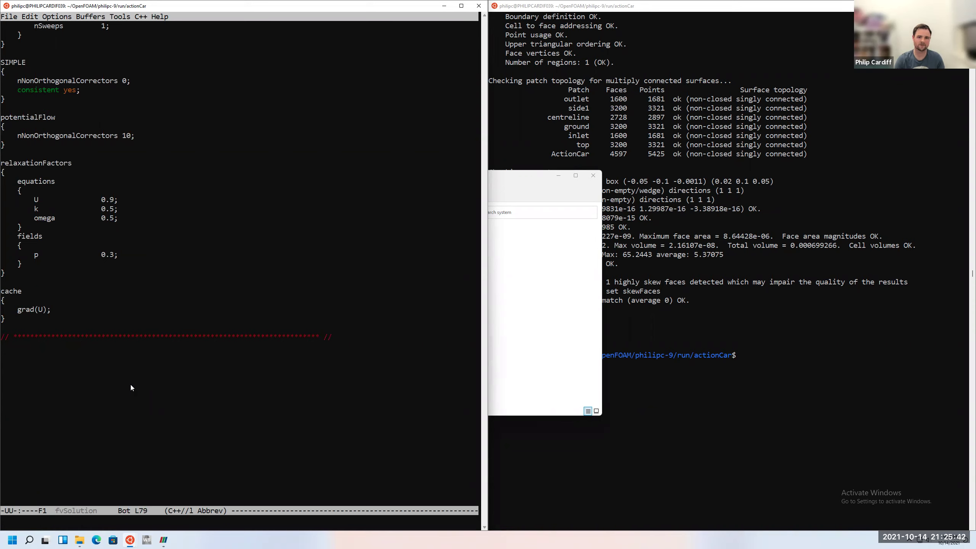
{"action": "key", "text": "Down"}
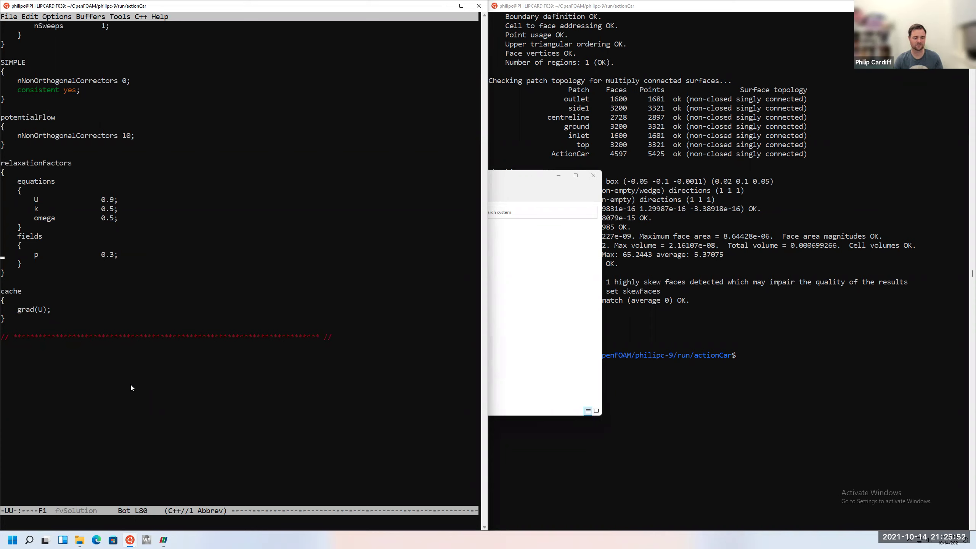
{"action": "key", "text": "Up"}
{"action": "key", "text": "Up"}
{"action": "key", "text": "Up"}
{"action": "key", "text": "Up"}
{"action": "key", "text": "Up"}
{"action": "key", "text": "Up"}
{"action": "key", "text": "Up"}
{"action": "key", "text": "Up"}
{"action": "key", "text": "Up"}
{"action": "key", "text": "Up"}
{"action": "key", "text": "Up"}
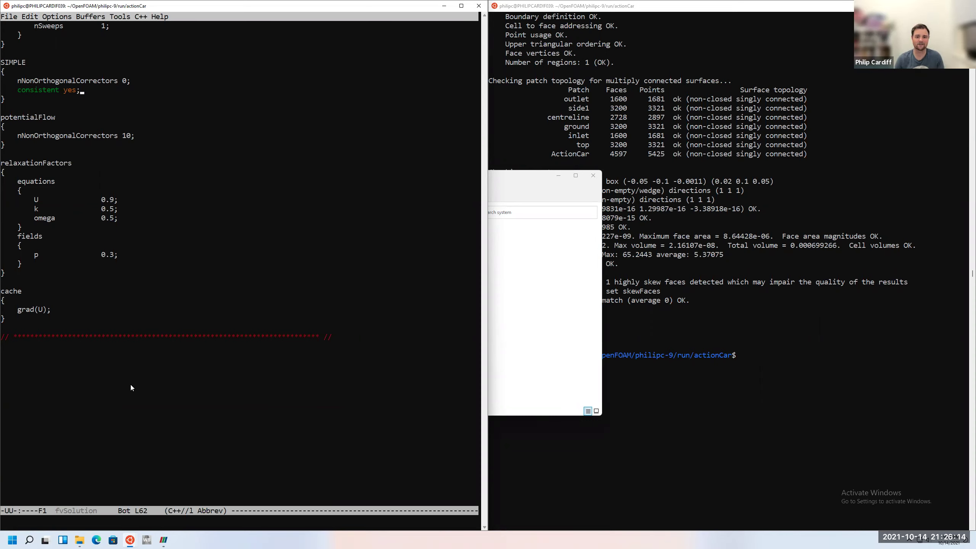
{"action": "key", "text": "Return"}
{"action": "key", "text": "Return"}
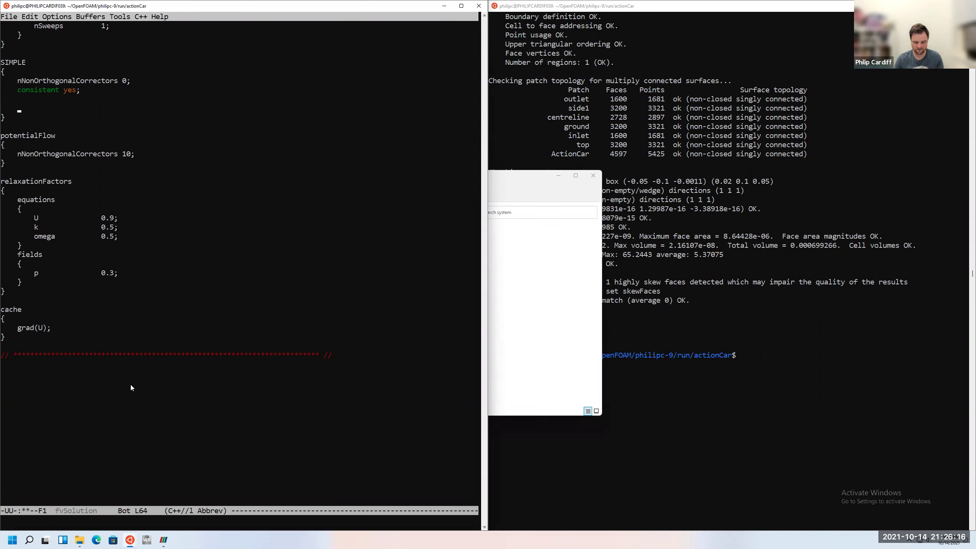
{"action": "type", "text": "residualControl"}
{"action": "key", "text": "Return"}
{"action": "type", "text": "{"}
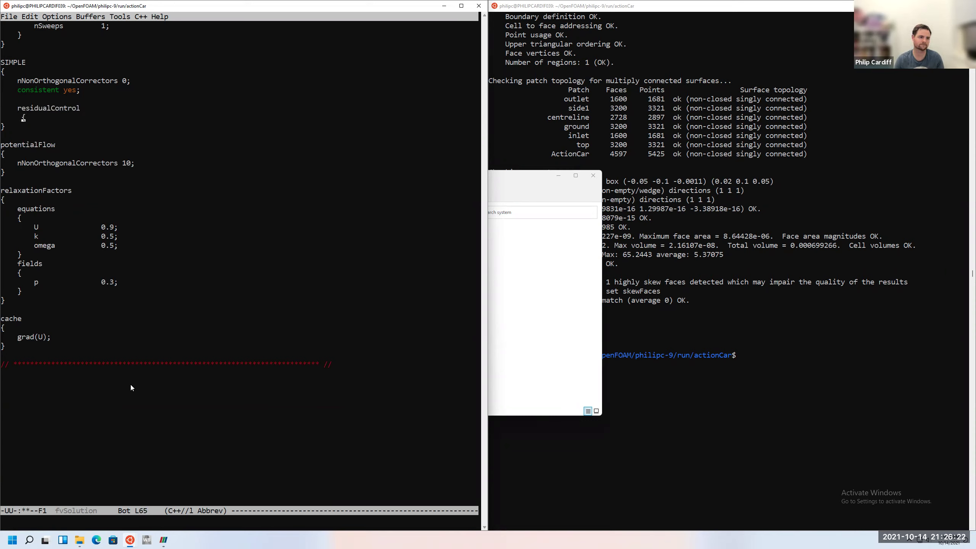
{"action": "key", "text": "Return"}
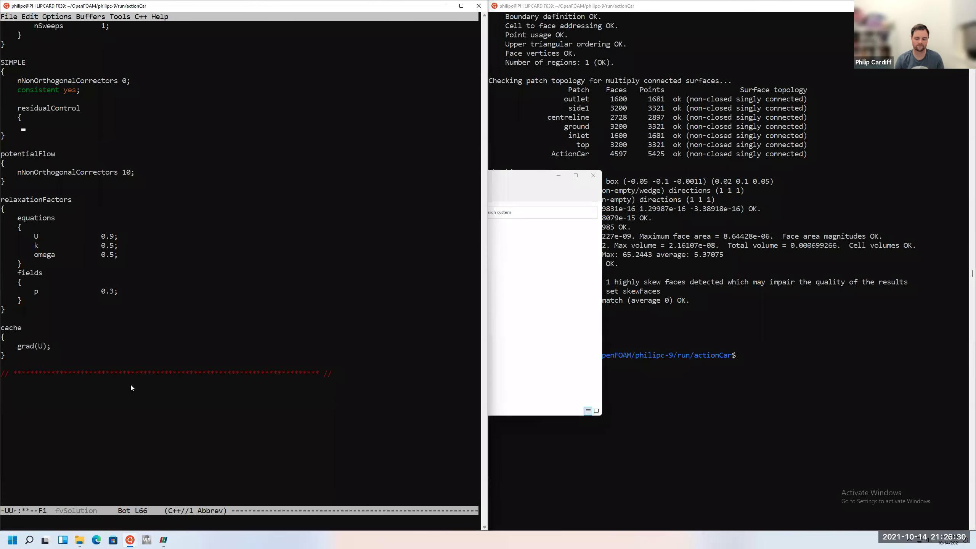
Add residualControl tolerances of 1e-4 for U and 1e-3 for p in fvSolution
{"action": "type", "text": "U1e-4;"}
{"action": "key", "text": "Tab"}
{"action": "key", "text": "Down"}
{"action": "key", "text": "ctrl+y"}
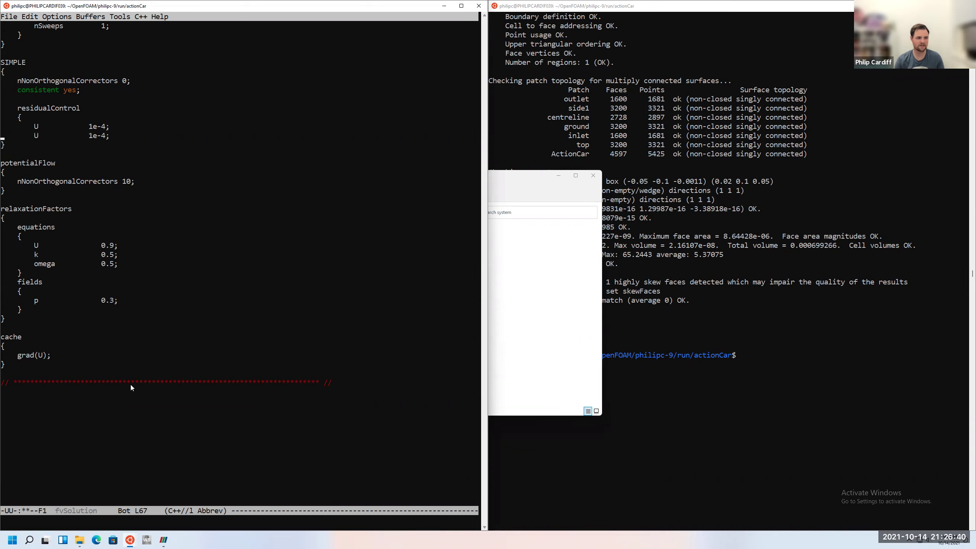
{"action": "key", "text": "BackSpace"}
{"action": "type", "text": "p"}
{"action": "key", "text": "BackSpace"}
{"action": "type", "text": "3"}
Close the residualControl block with a brace, then save fvSolution and exit emacs
{"action": "key", "text": "Return"}
{"action": "type", "text": "}"}
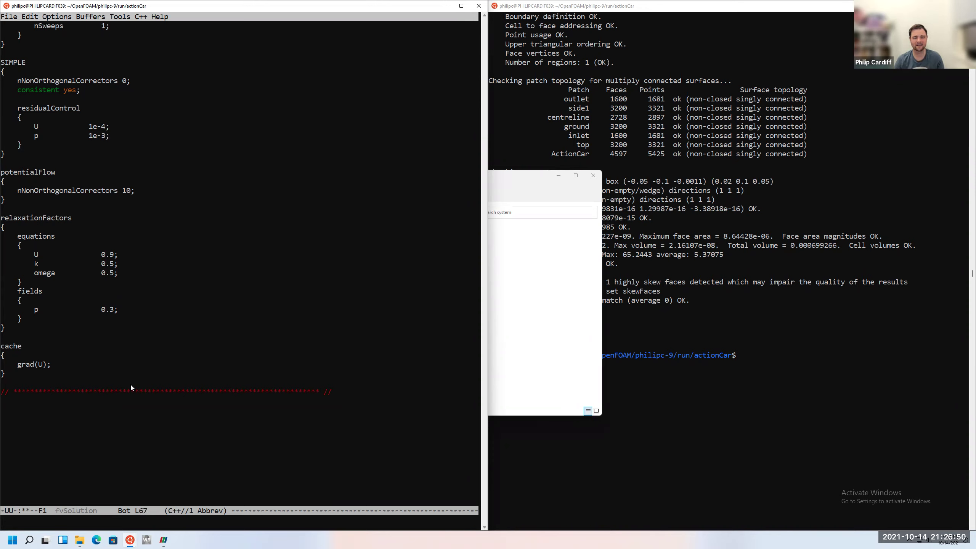
{"action": "key", "text": "ctrl+x"}
{"action": "key", "text": "ctrl+s"}
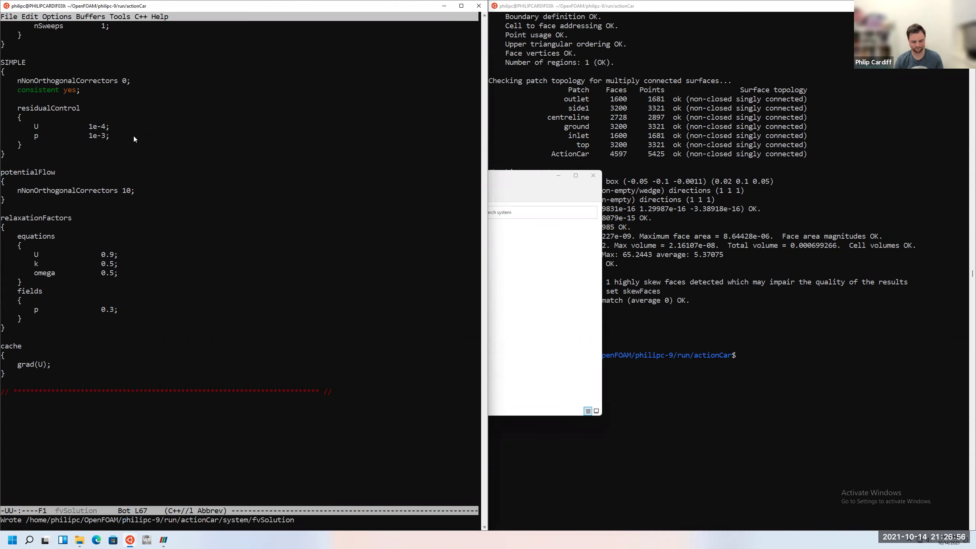
{"action": "key", "text": "ctrl+x"}
{"action": "key", "text": "ctrl+s"}
{"action": "key", "text": "ctrl+x"}
{"action": "key", "text": "ctrl+c"}
Open system/controlDict in emacs to review the simpleFoam time and write settings, and exit without changes
{"action": "type", "text": "emacs "}
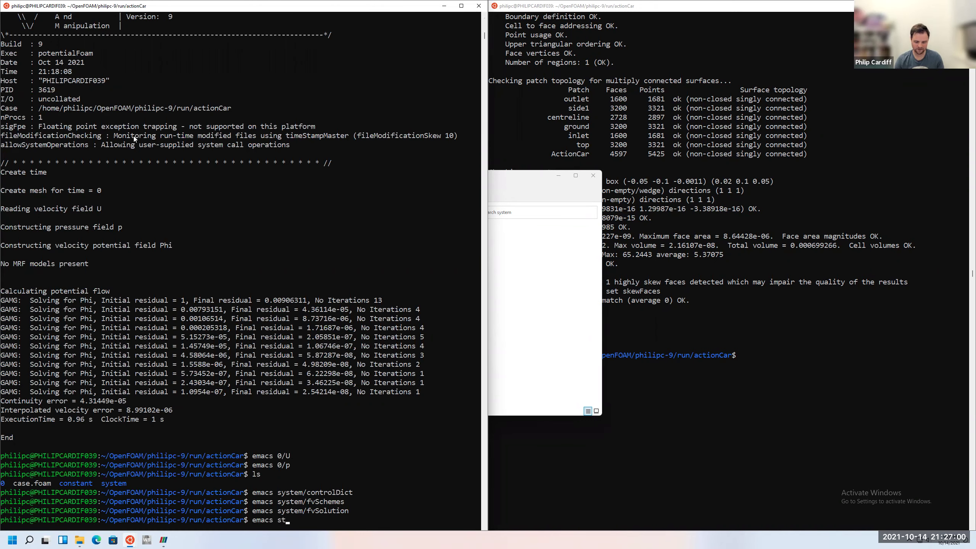
{"action": "type", "text": "system/controlDict"}
{"action": "key", "text": "Return"}
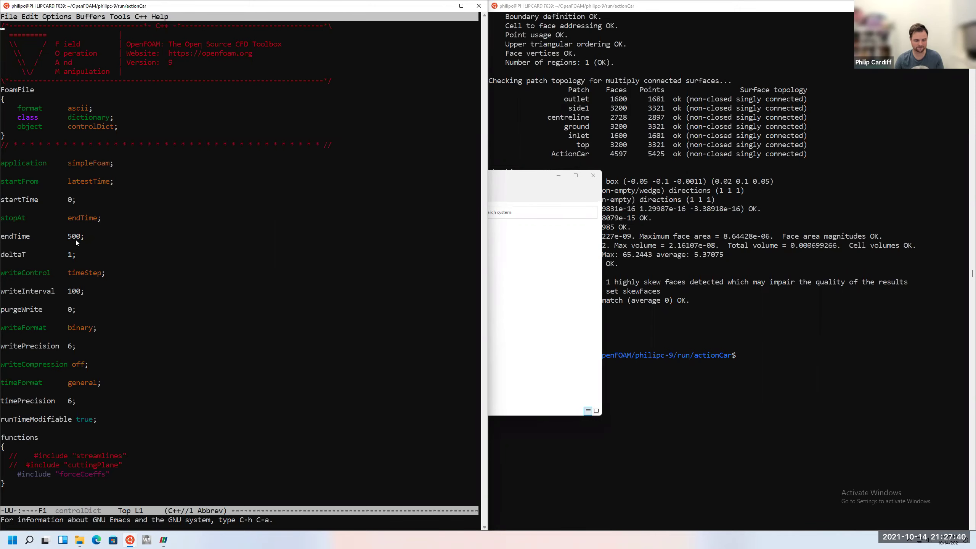
{"action": "key", "text": "ctrl+x"}
{"action": "key", "text": "ctrl+c"}
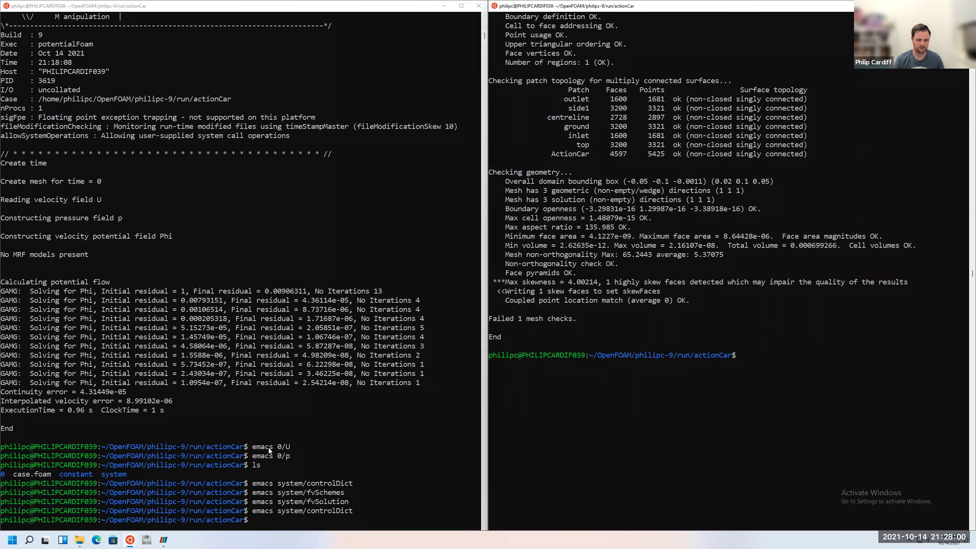
{"action": "key", "text": "Return"}
{"action": "key", "text": "Return"}
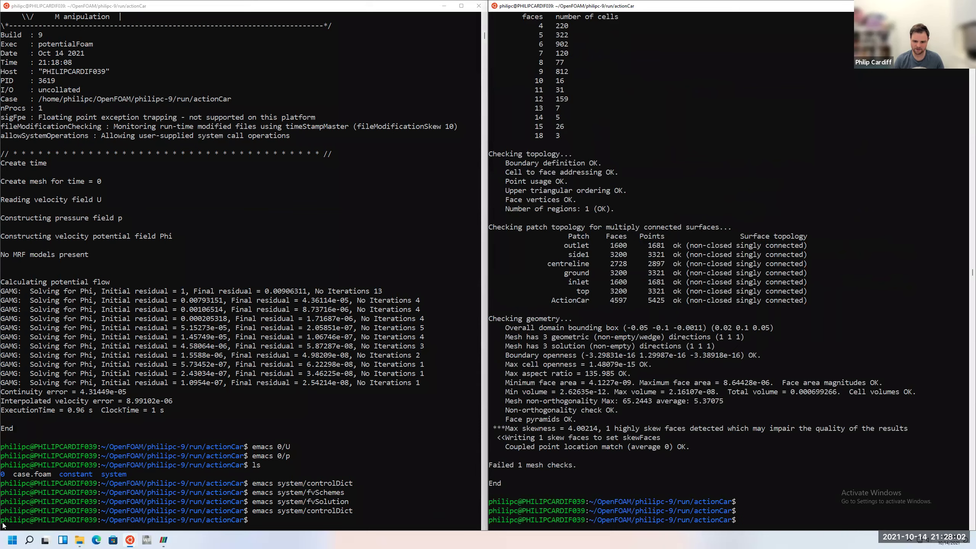
{"action": "left_click", "coordinate": [377, 491]}
{"action": "key", "text": "Return"}
{"action": "key", "text": "Return"}
{"action": "key", "text": "Return"}
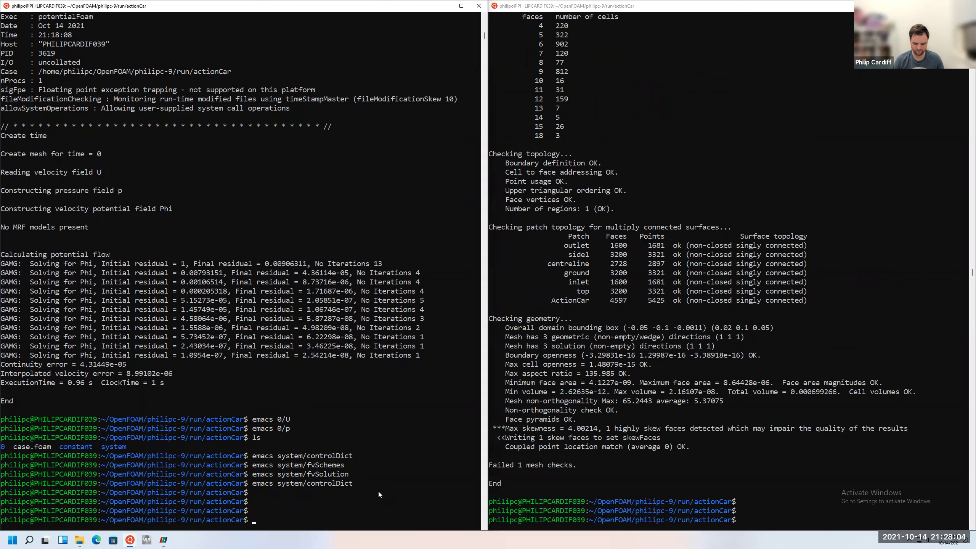
List the case folder and compose a simpleFoam command that redirects its output to log.simpleFoam
{"action": "type", "text": "ls"}
{"action": "key", "text": "Return"}
{"action": "type", "text": "simpleFoam"}
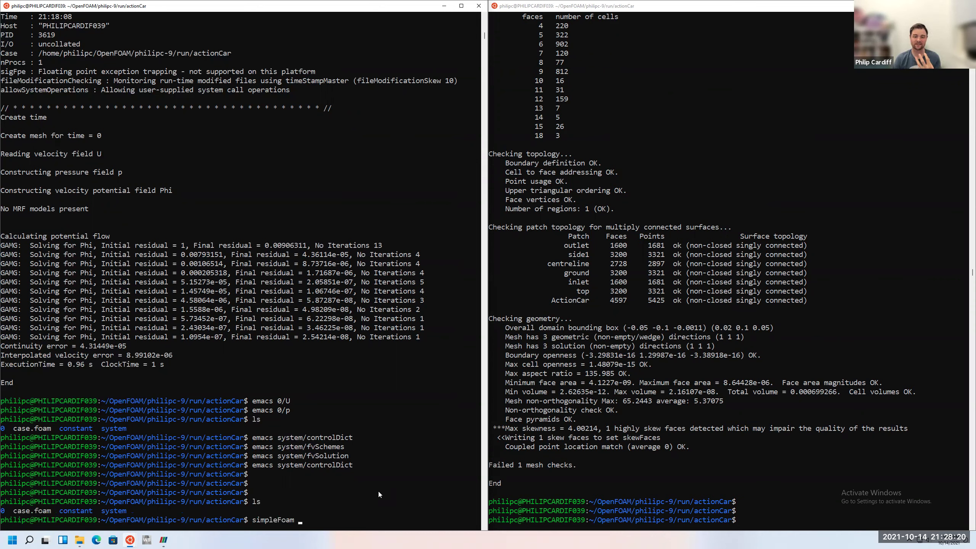
{"action": "type", "text": ">"}
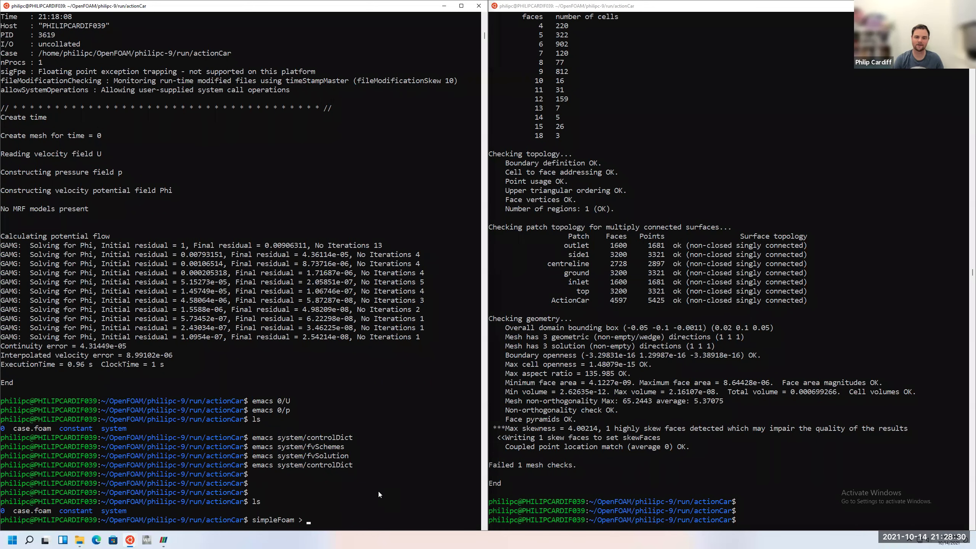
{"action": "type", "text": "log"}
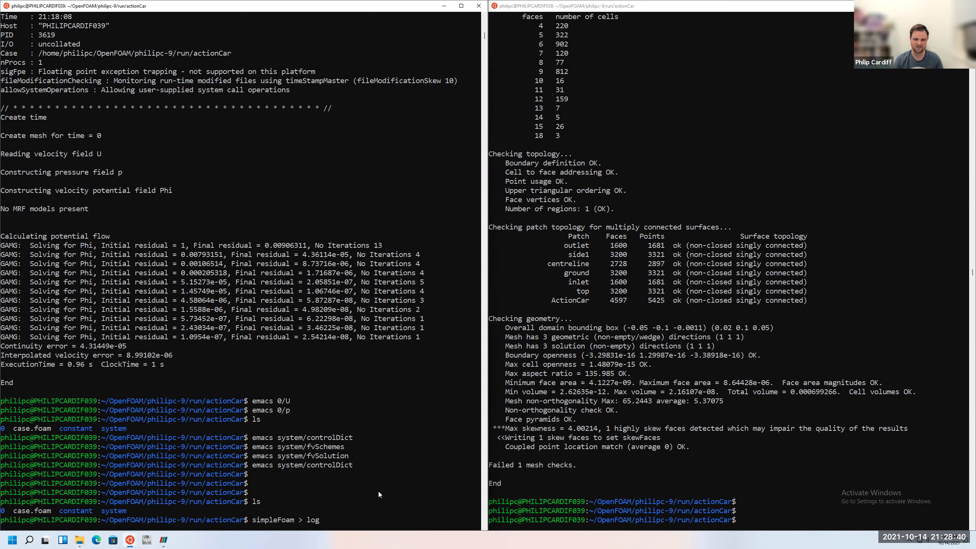
{"action": "type", "text": "sim"}
{"action": "type", "text": "pleFoam"}
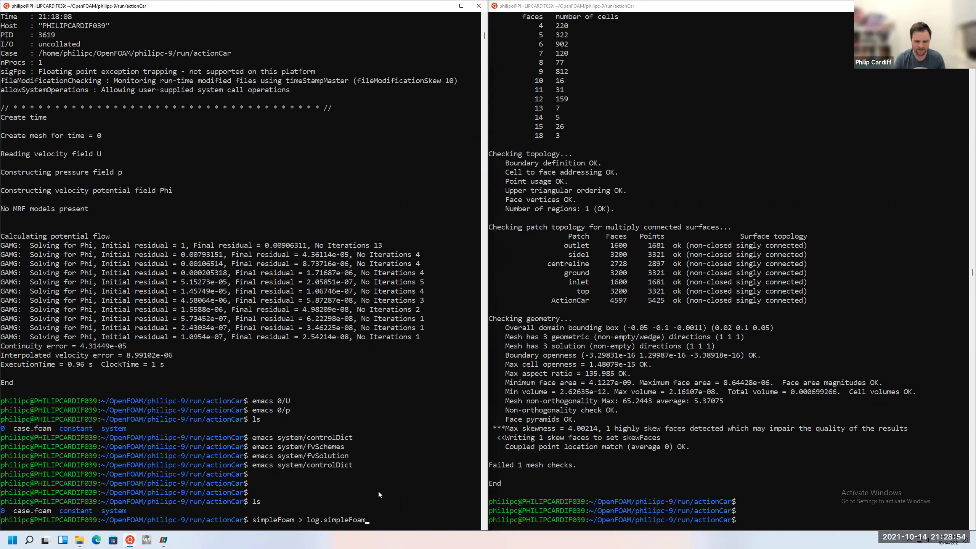
Change the redirection to &> so errors are logged too, and run simpleFoam in the foreground
{"action": "key", "text": "Left"}
{"action": "key", "text": "Left"}
{"action": "key", "text": "Left"}
{"action": "key", "text": "Left"}
{"action": "key", "text": "Left"}
{"action": "key", "text": "Left"}
{"action": "key", "text": "Left"}
{"action": "key", "text": "Left"}
{"action": "key", "text": "Left"}
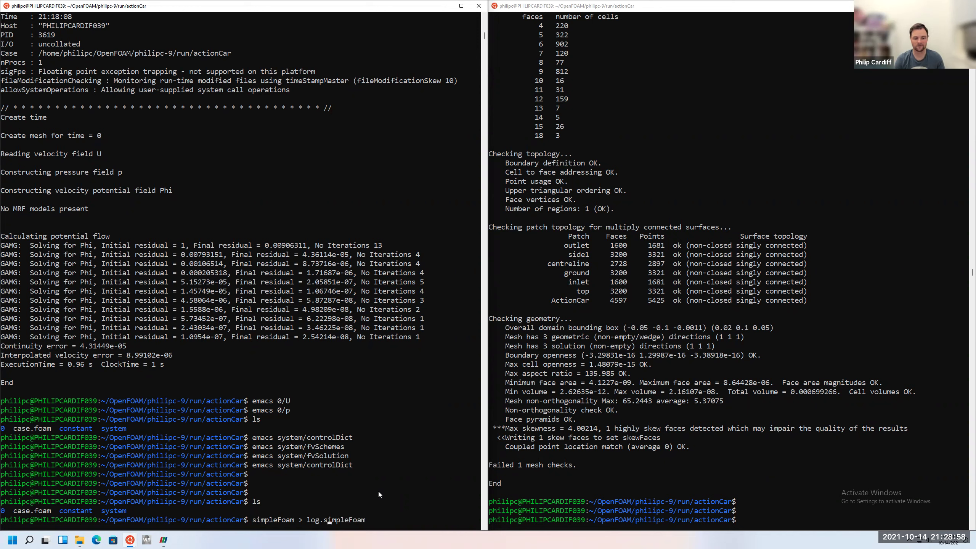
{"action": "key", "text": "Left"}
{"action": "key", "text": "Left"}
{"action": "key", "text": "Left"}
{"action": "key", "text": "Left"}
{"action": "key", "text": "Left"}
{"action": "key", "text": "Left"}
{"action": "type", "text": "&"}
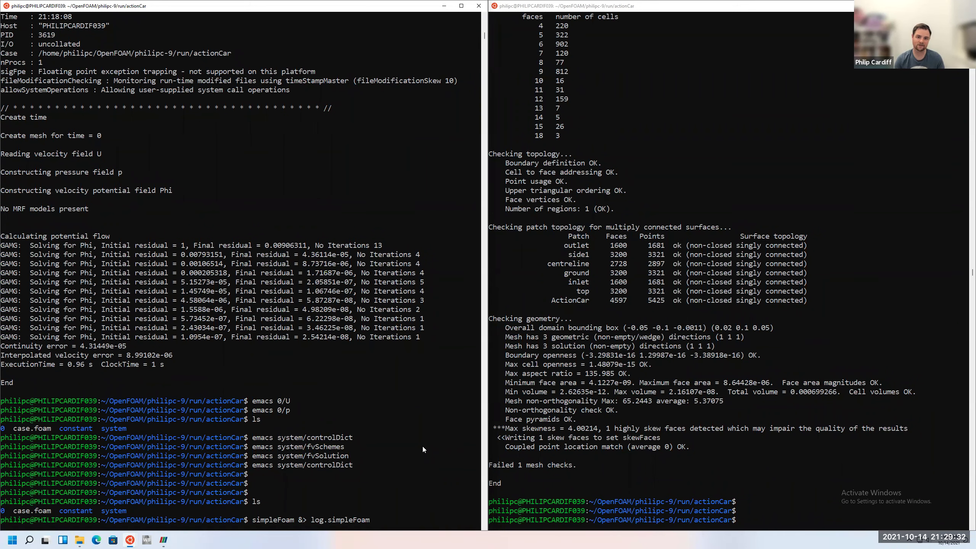
{"action": "key", "text": "Return"}
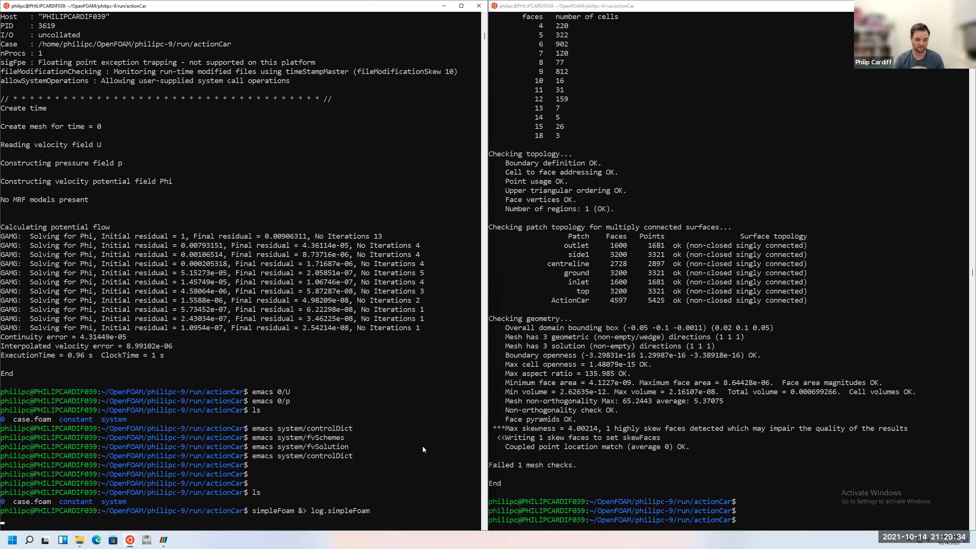
Interrupt the foreground simpleFoam run and list the files it left in the case folder
{"action": "key", "text": "Return"}
{"action": "key", "text": "Return"}
{"action": "key", "text": "Return"}
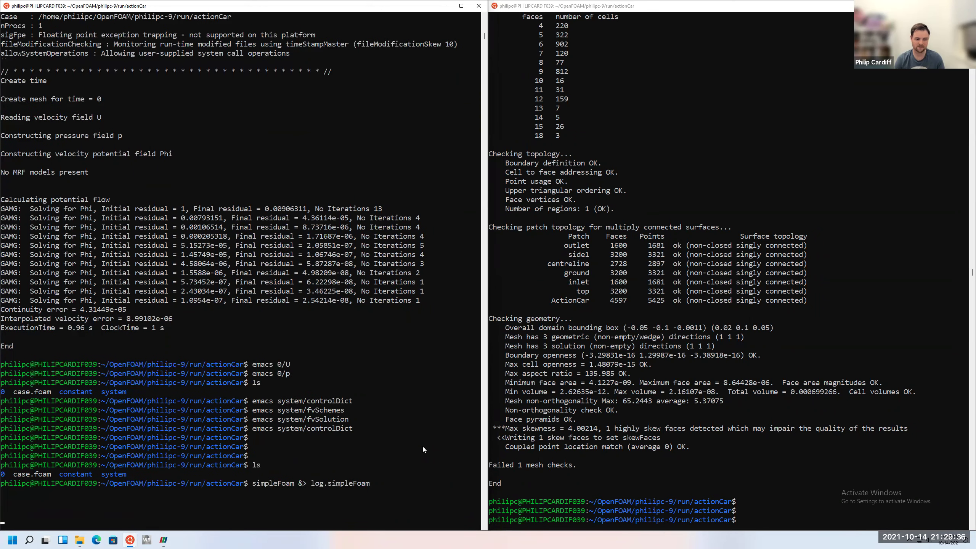
{"action": "key", "text": "Return"}
{"action": "key", "text": "Return"}
{"action": "key", "text": "Return"}
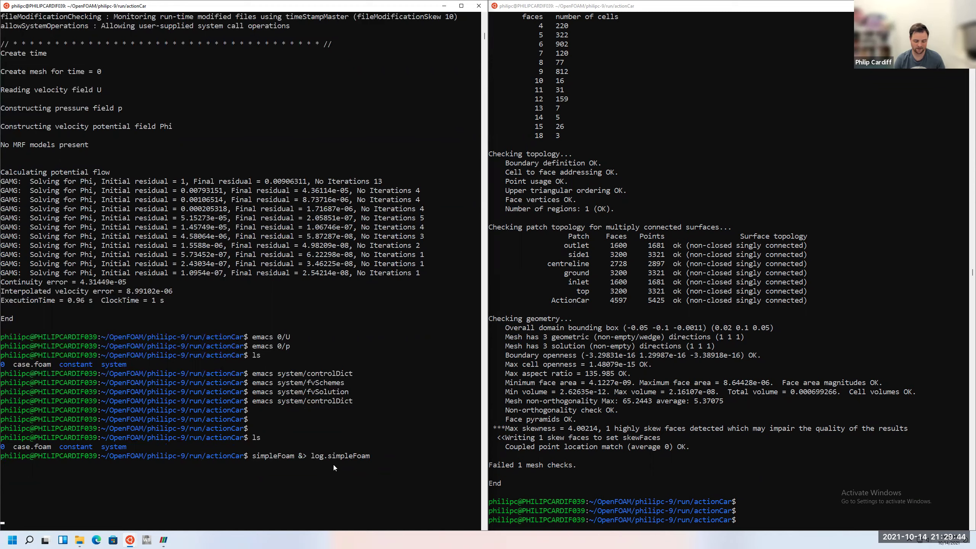
{"action": "key", "text": "ctrl+c"}
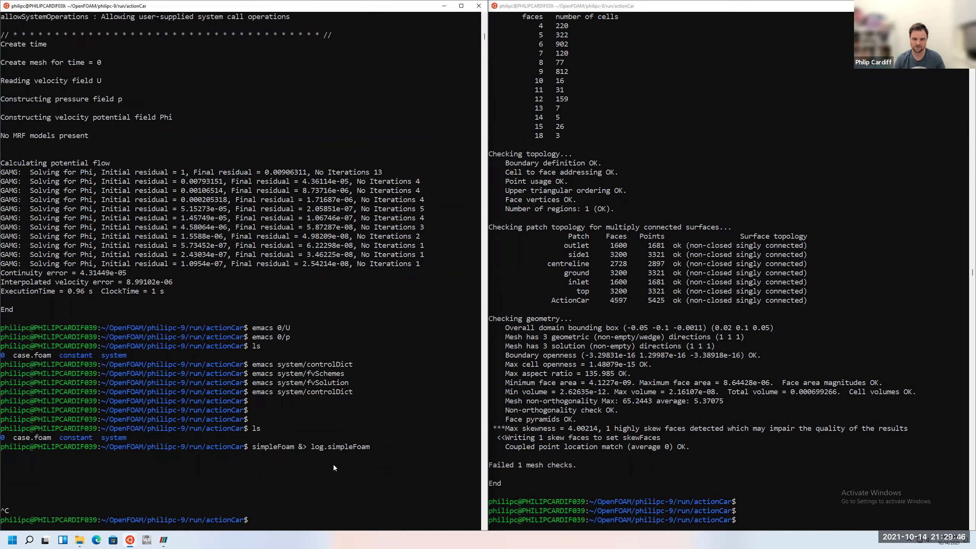
{"action": "type", "text": "ls"}
{"action": "key", "text": "Return"}
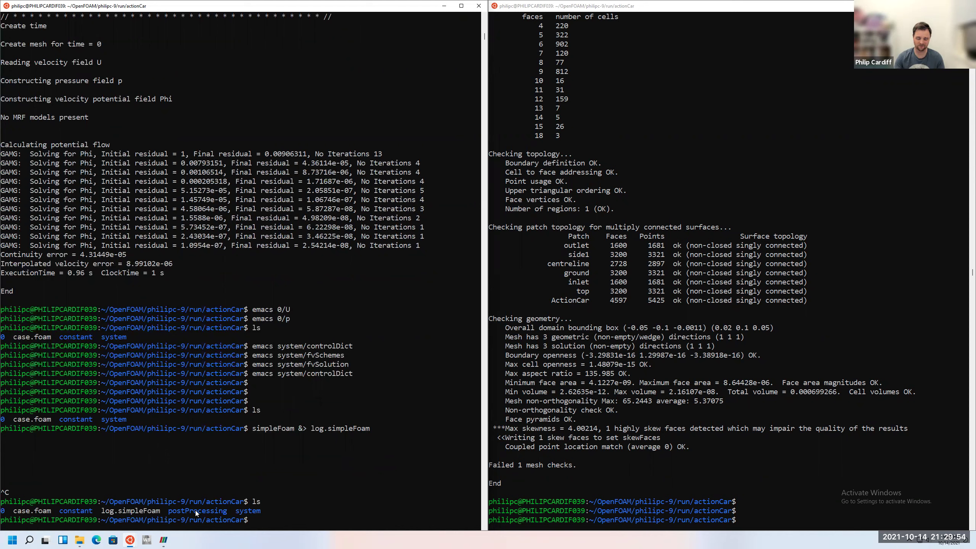
Delete the postProcessing folder and the log.simpleFoam file from the case
{"action": "type", "text": "rm -rf postProcessing/"}
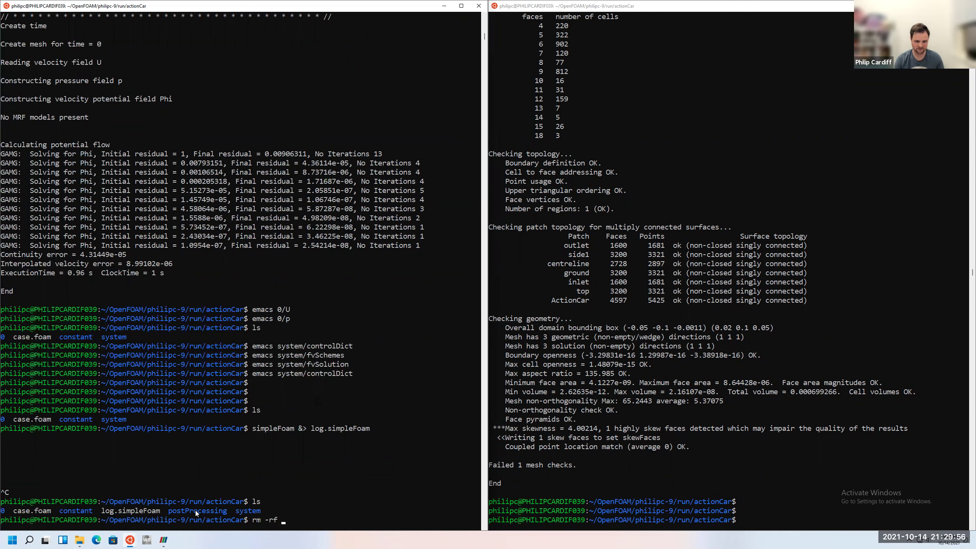
{"action": "key", "text": "Return"}
{"action": "type", "text": "ls"}
{"action": "key", "text": "Return"}
{"action": "key", "text": "Up"}
{"action": "key", "text": "Up"}
{"action": "key", "text": "ctrl+c"}
{"action": "type", "text": "rm log.simpleFoam"}
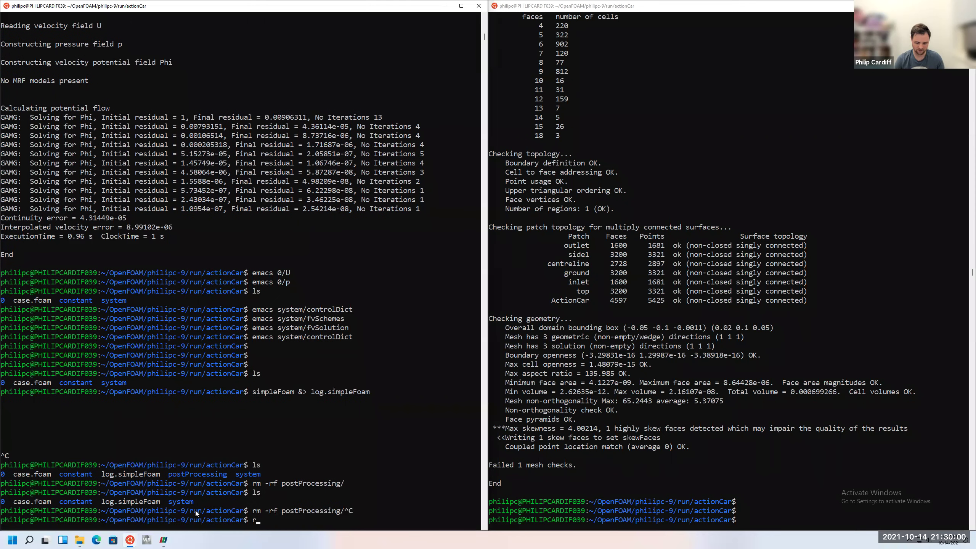
{"action": "key", "text": "Return"}
Run simpleFoam in the background with all output and errors redirected to log.simpleFoam, using simpleFoam &> log.simpleFoam &
{"action": "key", "text": "Up"}
{"action": "key", "text": "Up"}
{"action": "key", "text": "Up"}
{"action": "key", "text": "Up"}
{"action": "key", "text": "Up"}
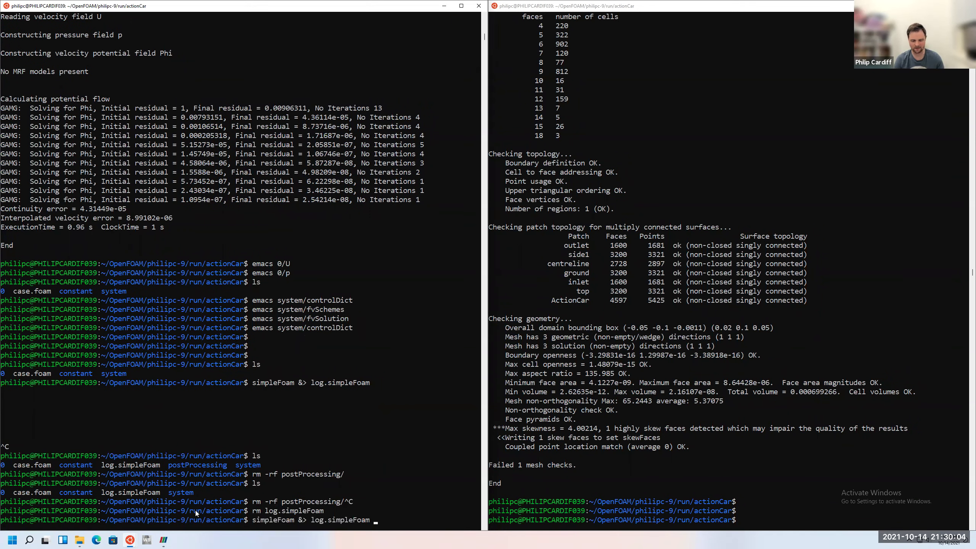
{"action": "type", "text": "&"}
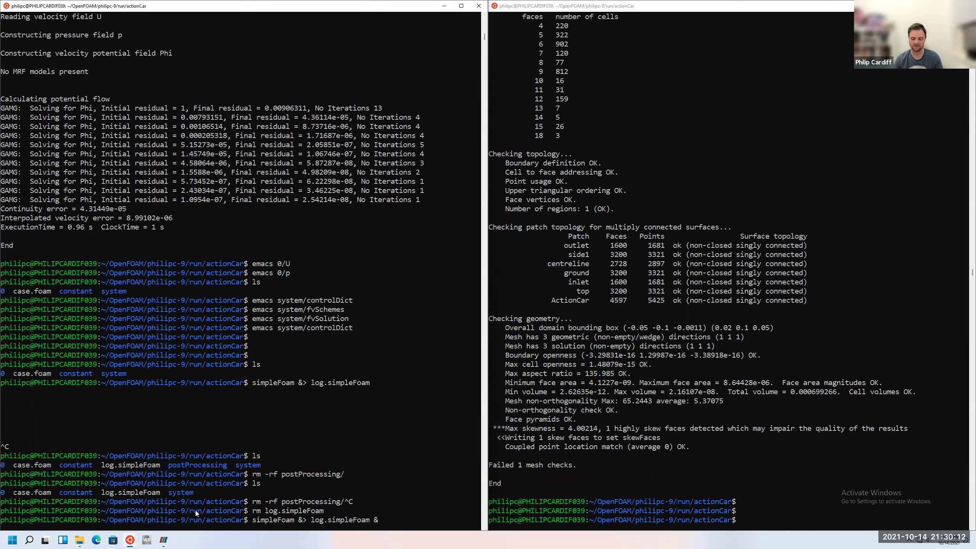
{"action": "key", "text": "Return"}
{"action": "key", "text": "Return"}
{"action": "key", "text": "Return"}
{"action": "key", "text": "Return"}
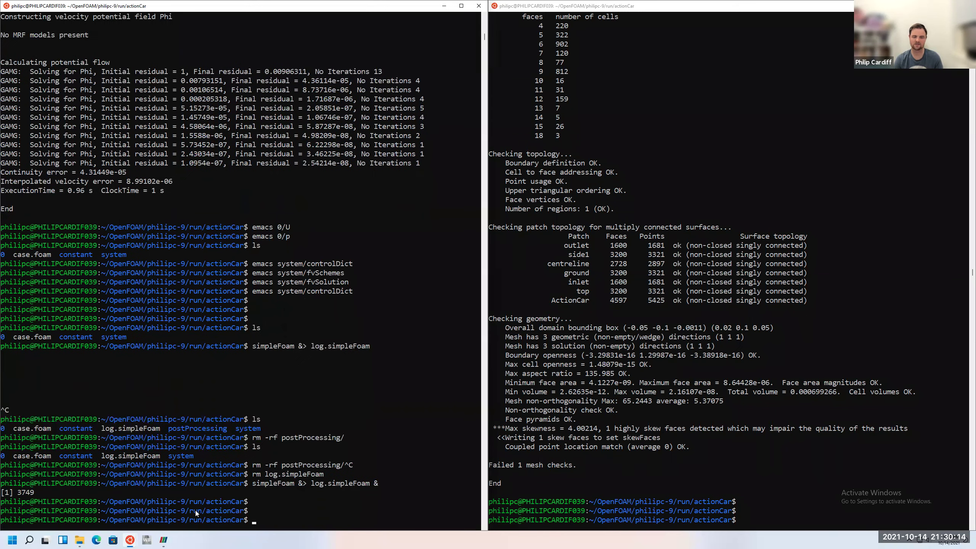
List the case folder and check the run's progress by showing the tail of log.simpleFoam twice
{"action": "type", "text": "ls"}
{"action": "key", "text": "Return"}
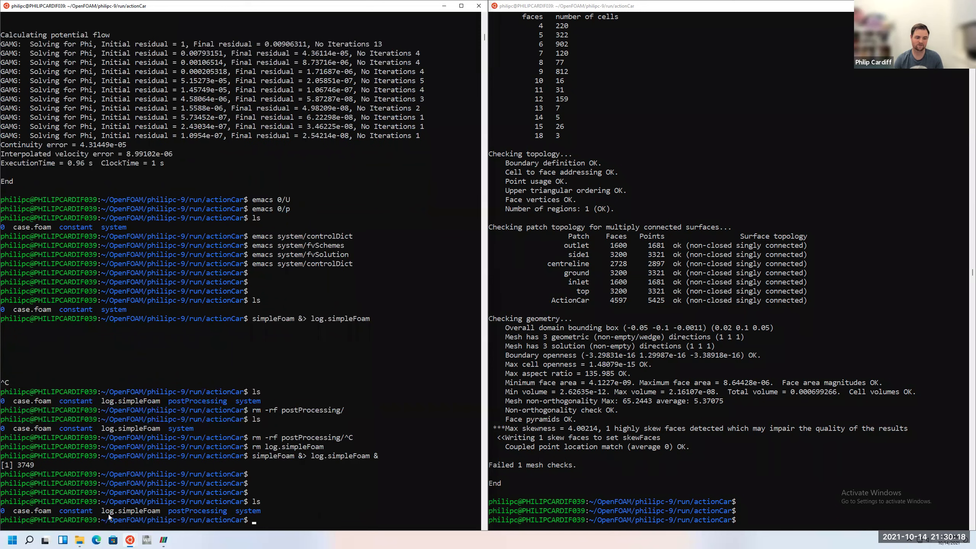
{"action": "type", "text": "tail l"}
{"action": "key", "text": "Tab"}
{"action": "key", "text": "Return"}
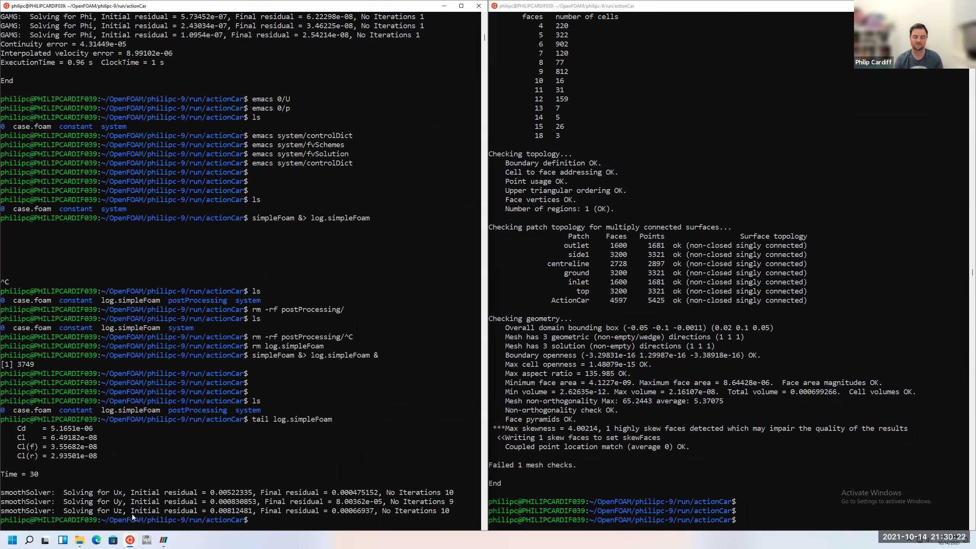
{"action": "key", "text": "Up"}
{"action": "key", "text": "Return"}
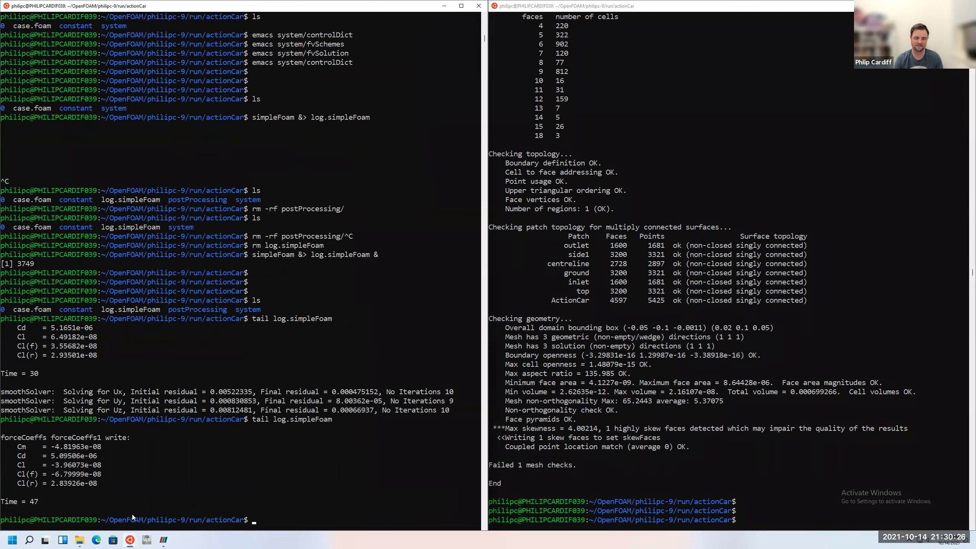
Follow the growing log.simpleFoam file live with tail -f
{"action": "key", "text": "Up"}
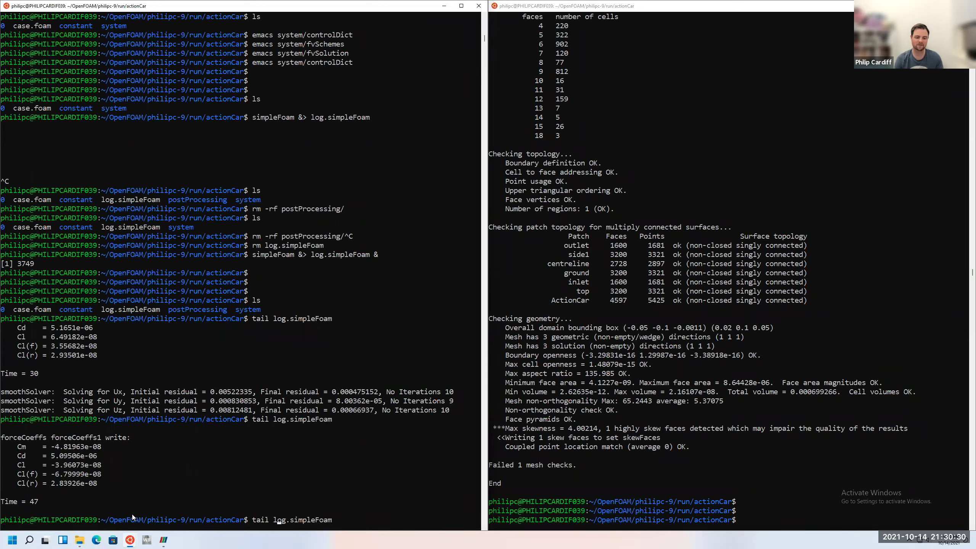
{"action": "key", "text": "Left"}
{"action": "key", "text": "Left"}
{"action": "key", "text": "Left"}
{"action": "key", "text": "Left"}
{"action": "key", "text": "Left"}
{"action": "key", "text": "Left"}
{"action": "key", "text": "Left"}
{"action": "key", "text": "Left"}
{"action": "key", "text": "Left"}
{"action": "key", "text": "Left"}
{"action": "key", "text": "Left"}
{"action": "key", "text": "Left"}
{"action": "key", "text": "Left"}
{"action": "key", "text": "Left"}
{"action": "type", "text": "-f"}
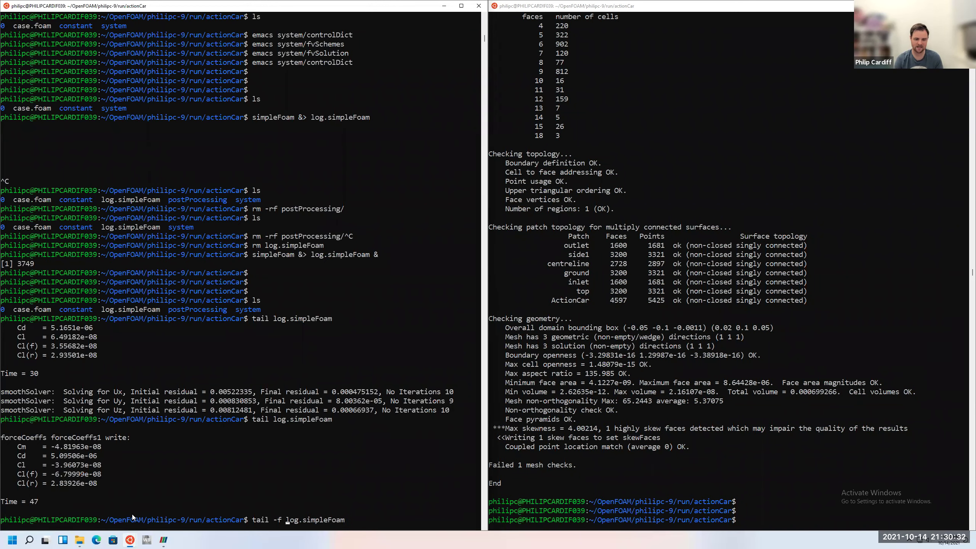
{"action": "key", "text": "Return"}
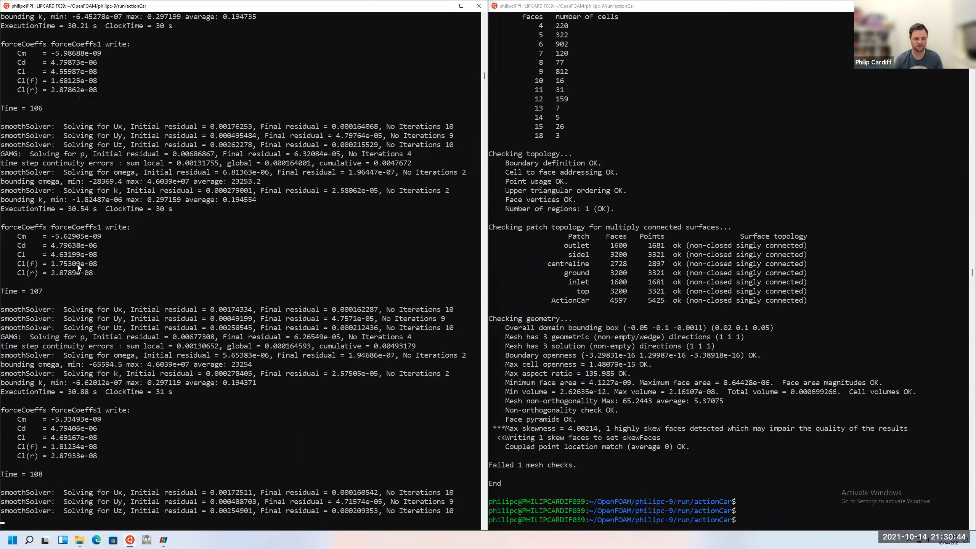
Stop following the solver log and start the live tail -f view of log.simpleFoam again
{"action": "key", "text": "ctrl+c"}
{"action": "key", "text": "ctrl+c"}
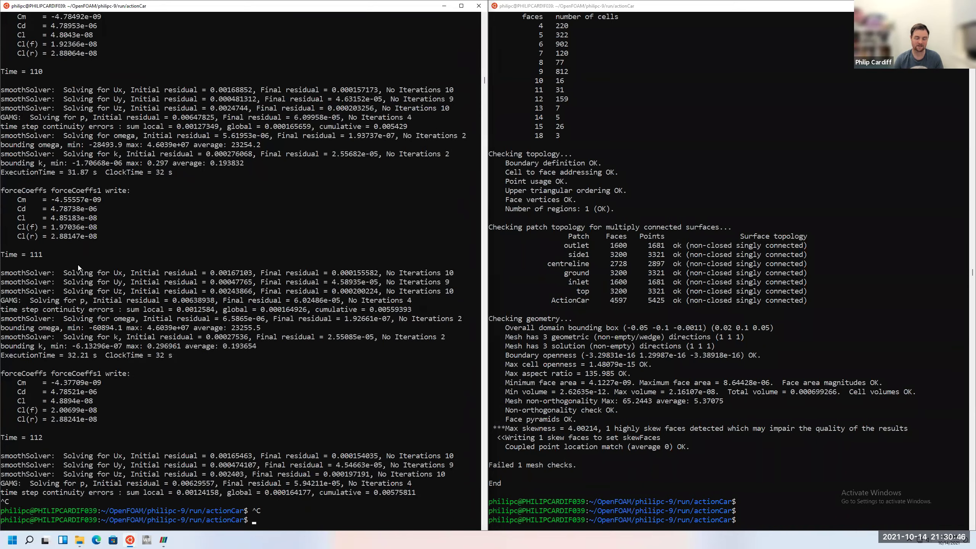
{"action": "key", "text": "Up"}
{"action": "key", "text": "Down"}
{"action": "key", "text": "Up"}
{"action": "key", "text": "Return"}
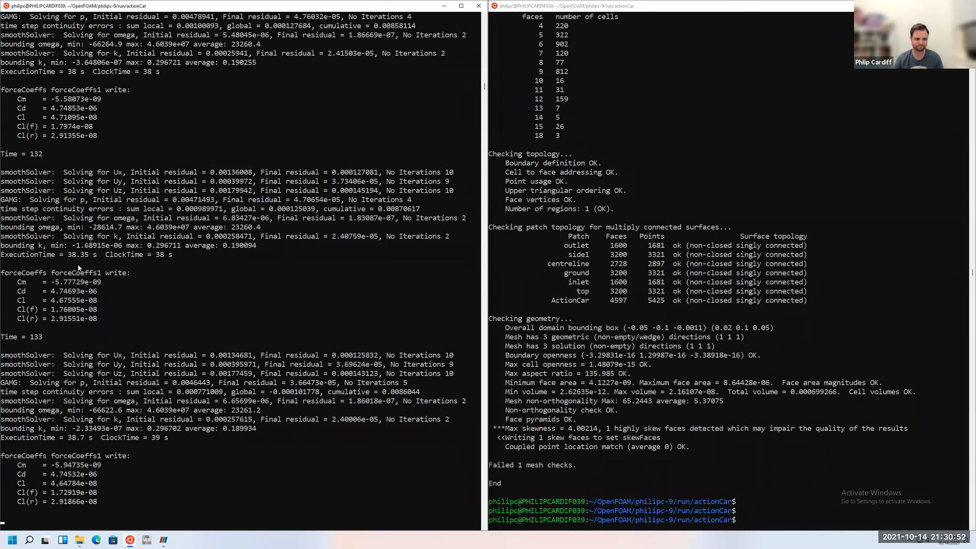
Stop the live log view and list the case folder to check for written time directories
{"action": "key", "text": "ctrl+c"}
{"action": "key", "text": "ctrl+c"}
{"action": "key", "text": "Return"}
{"action": "key", "text": "Return"}
{"action": "type", "text": "ls"}
{"action": "key", "text": "Return"}
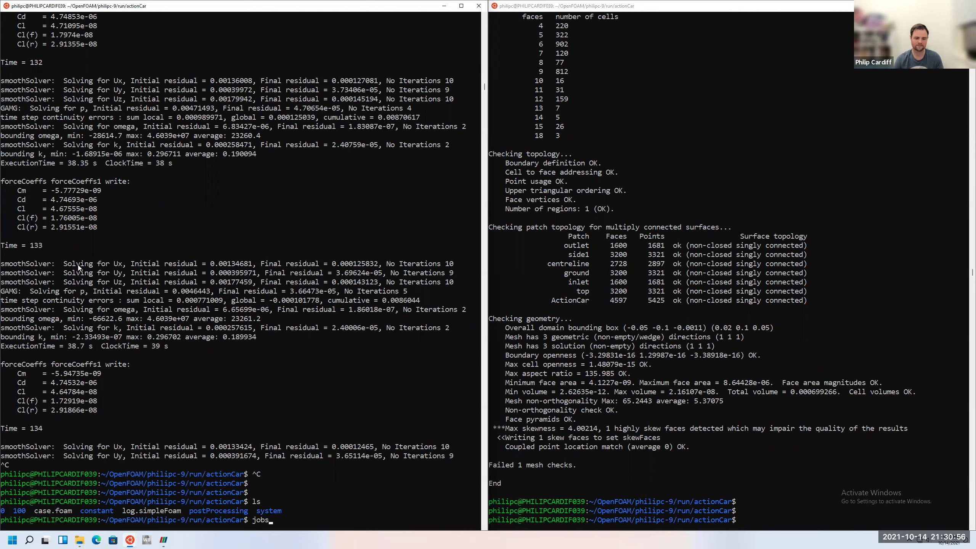
List the background jobs and bring simpleFoam job 1 to the foreground with fg 1
{"action": "key", "text": "Return"}
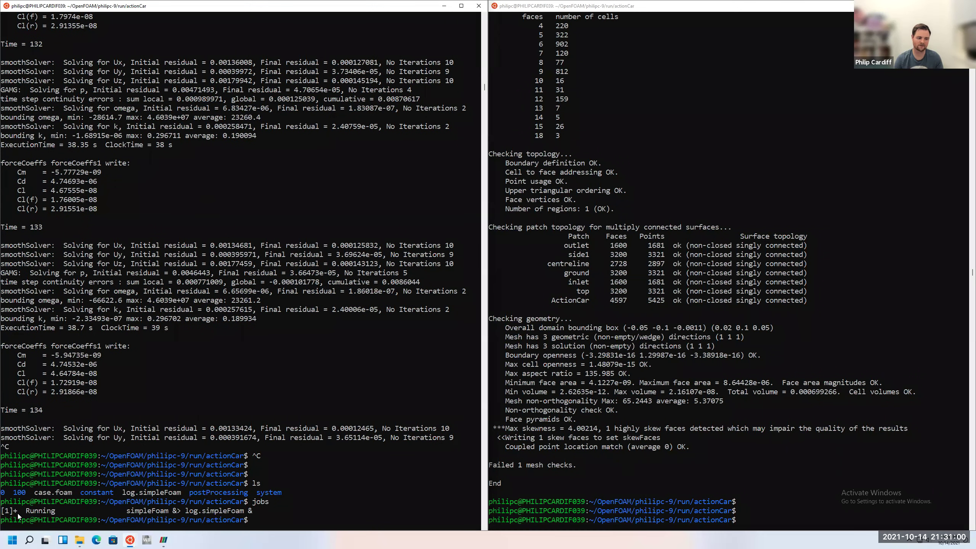
{"action": "type", "text": "fg 1"}
{"action": "key", "text": "Return"}
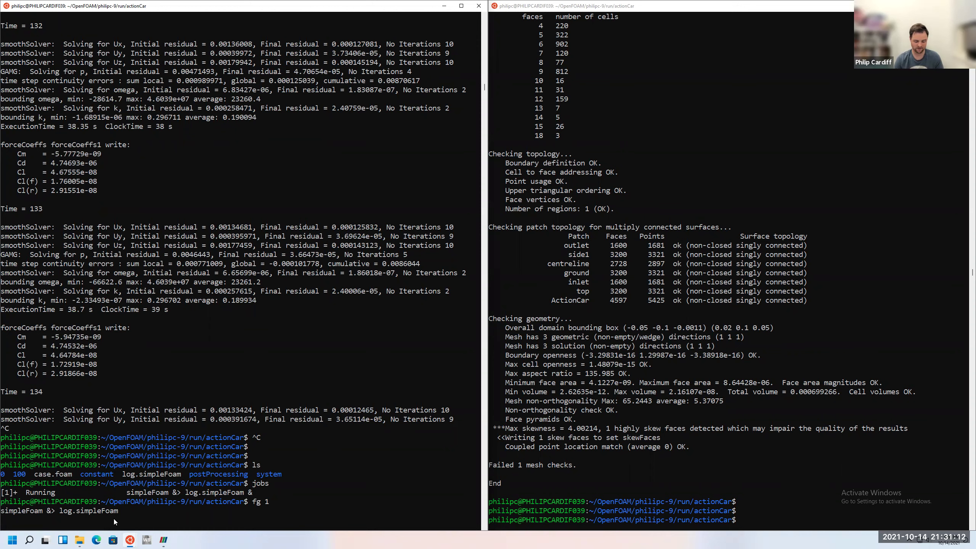
Suspend the foreground simpleFoam job and resume it in the background with bg
{"action": "key", "text": "ctrl+z"}
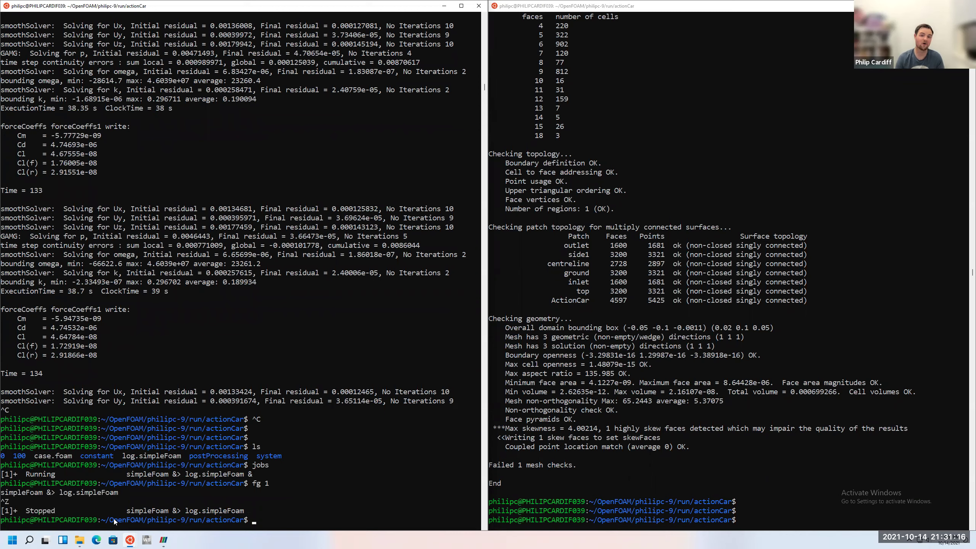
{"action": "type", "text": "bg"}
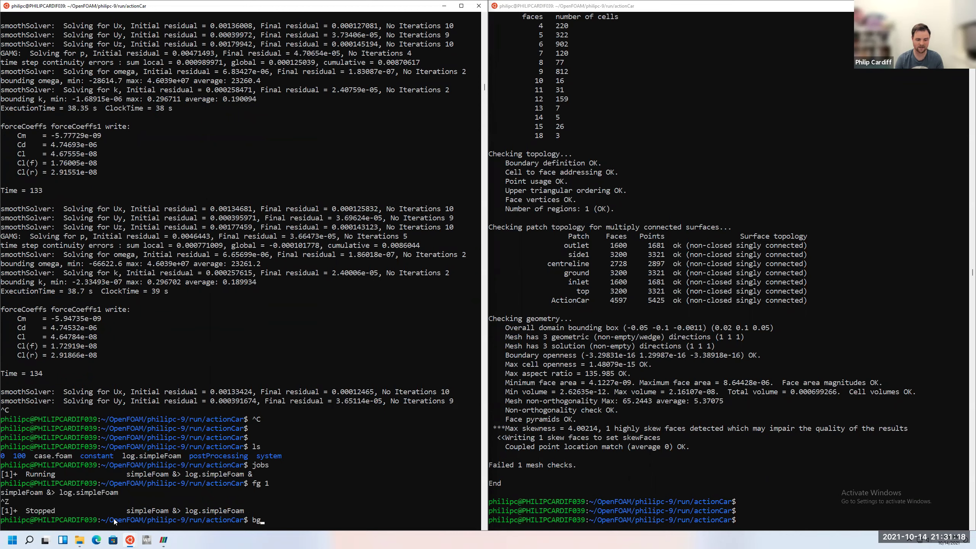
{"action": "key", "text": "Return"}
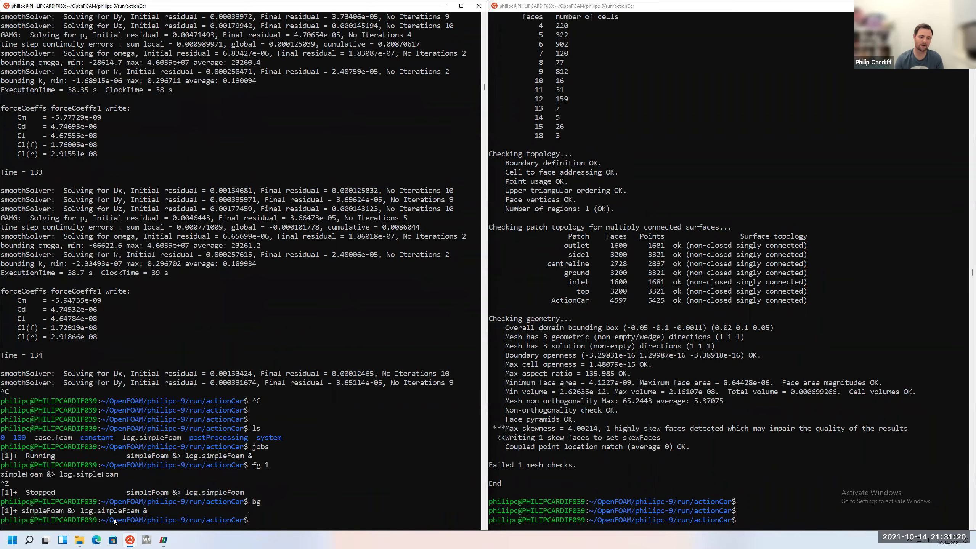
List the shell's jobs to check the state of the simpleFoam run
{"action": "type", "text": "jobs"}
{"action": "key", "text": "Return"}
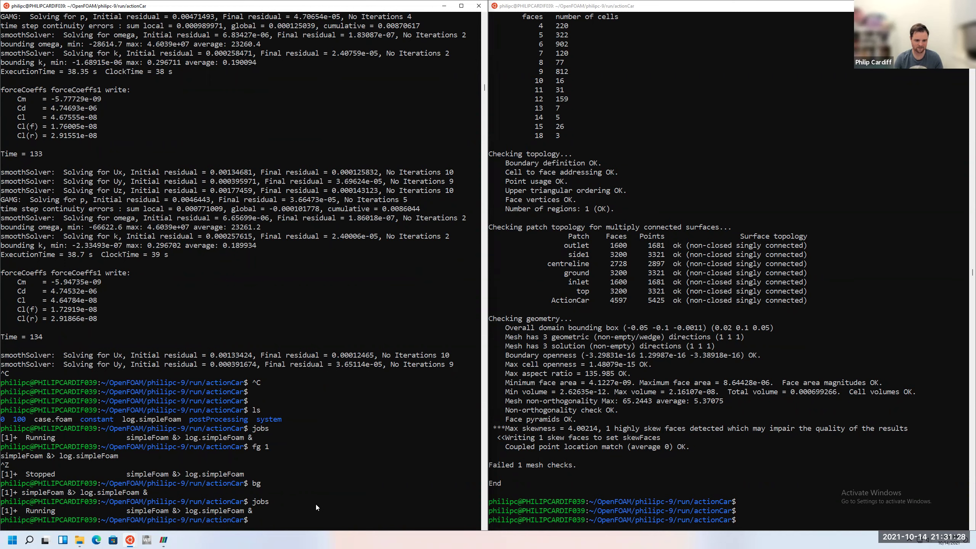
{"action": "key", "text": "Return"}
{"action": "key", "text": "Return"}
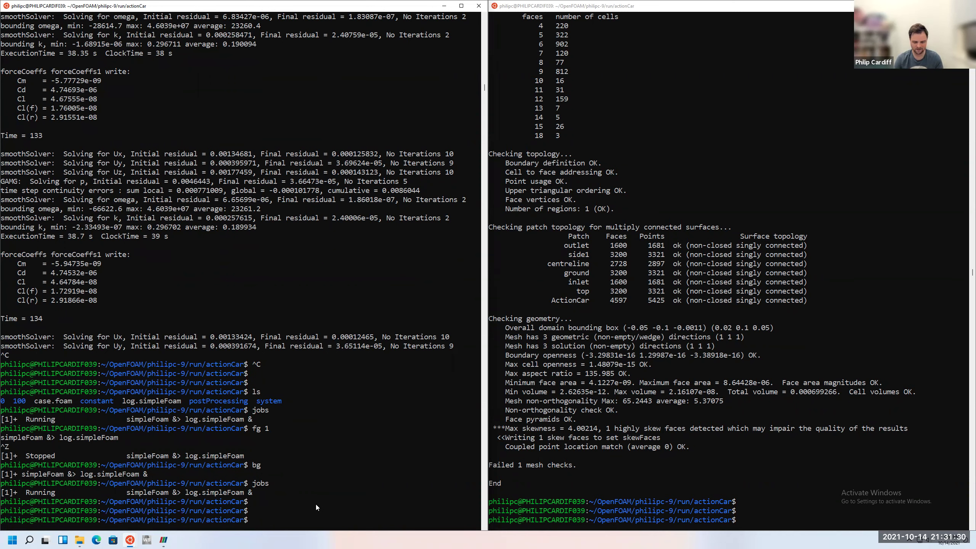
Follow log.simpleFoam live with tail -f to check solver progress, and stop the view
{"action": "type", "text": "tail -f l"}
{"action": "key", "text": "Tab"}
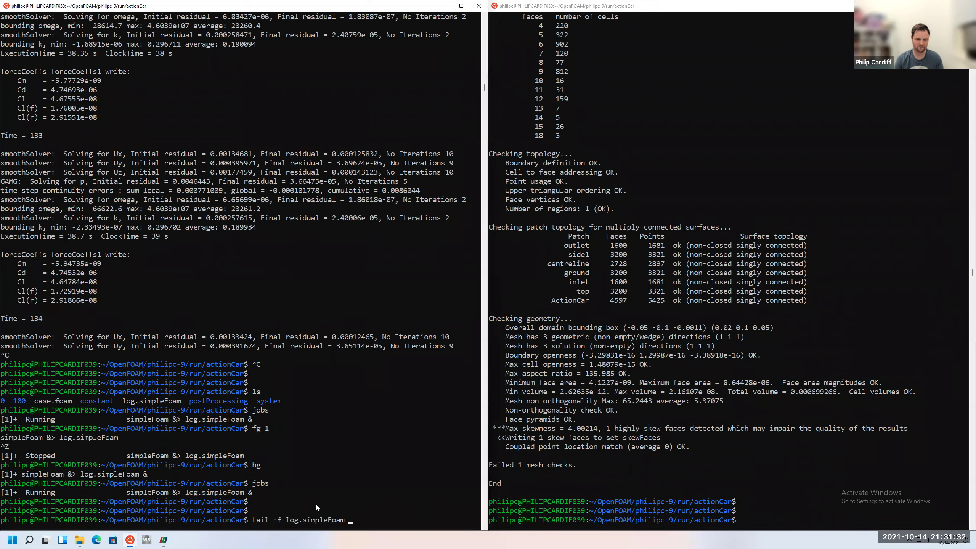
{"action": "key", "text": "Return"}
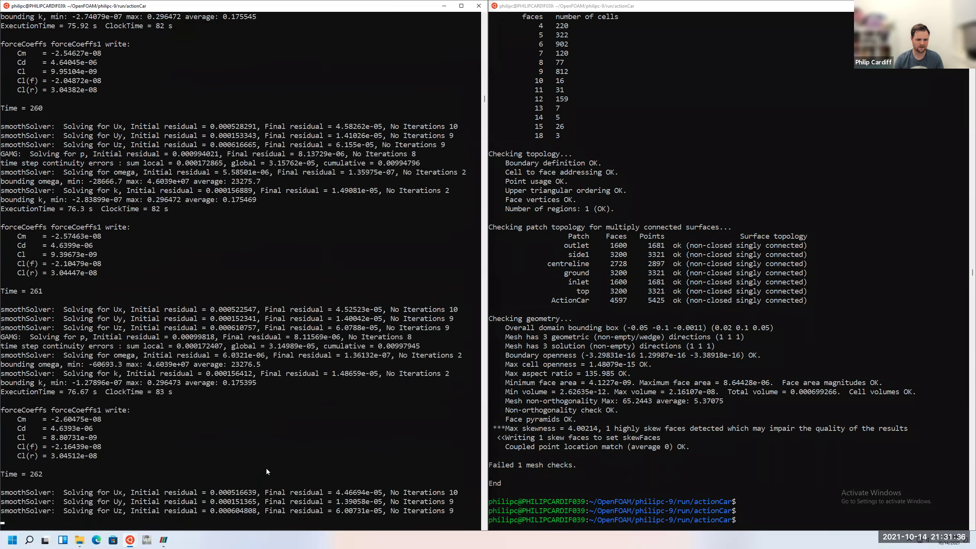
{"action": "key", "text": "ctrl+c"}
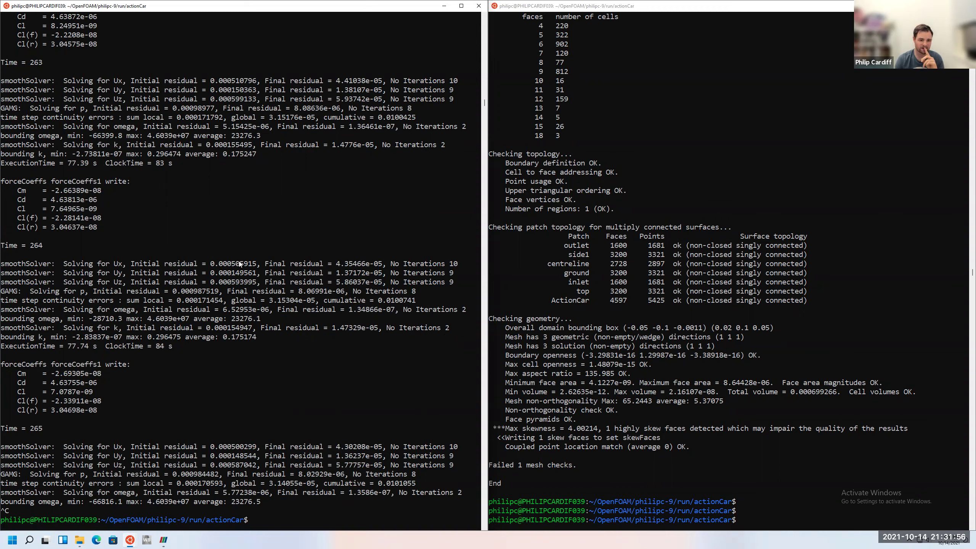
Run tail -f on log.simpleFoam again to check newer iterations, and interrupt it
{"action": "type", "text": "tail -f log.simpleFoam"}
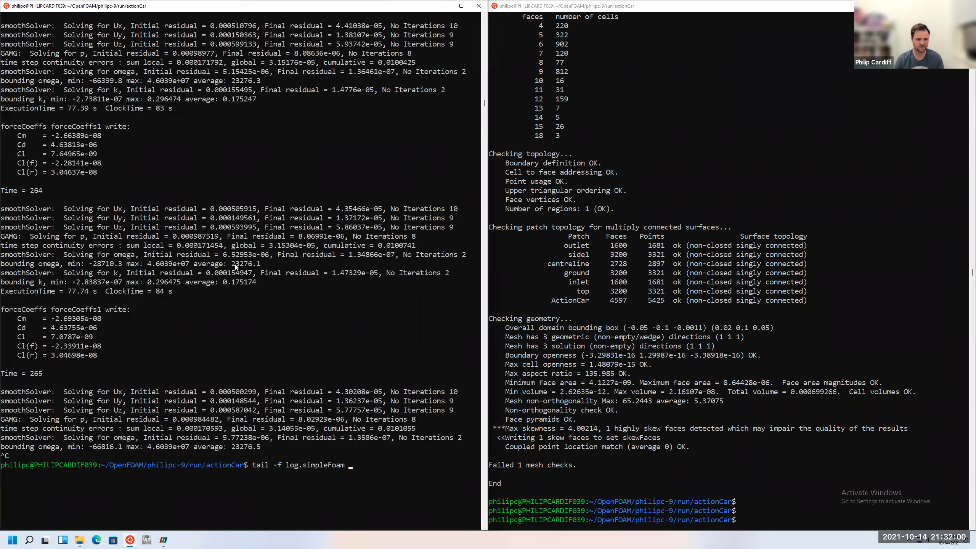
{"action": "key", "text": "Return"}
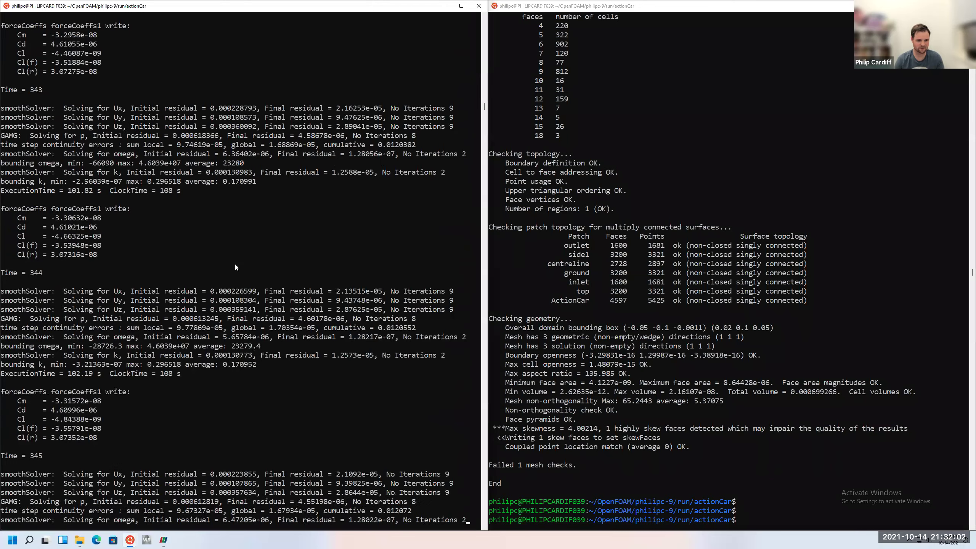
{"action": "key", "text": "ctrl+c"}
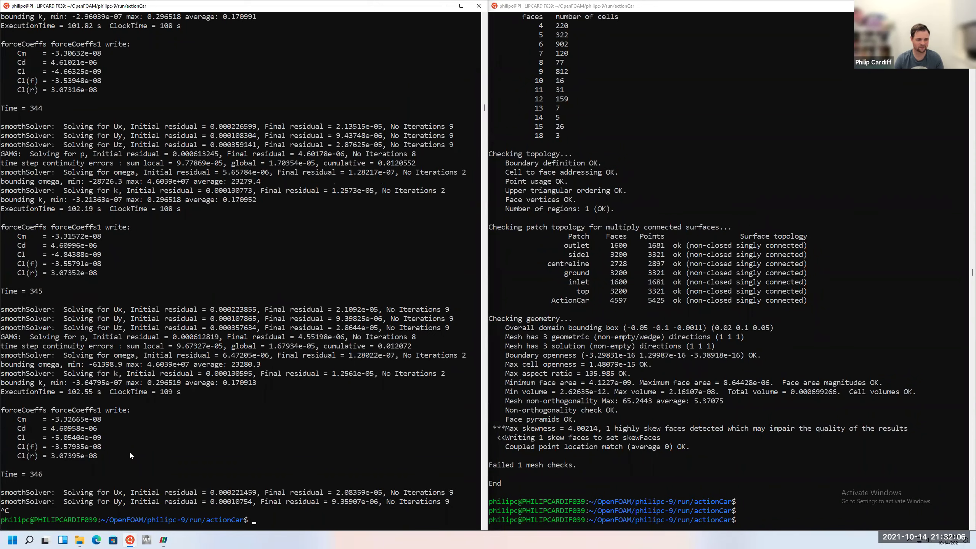
List the actionCar case folder to check for newly written time directories
{"action": "key", "text": "Return"}
{"action": "key", "text": "Return"}
{"action": "type", "text": "ls"}
{"action": "key", "text": "Return"}
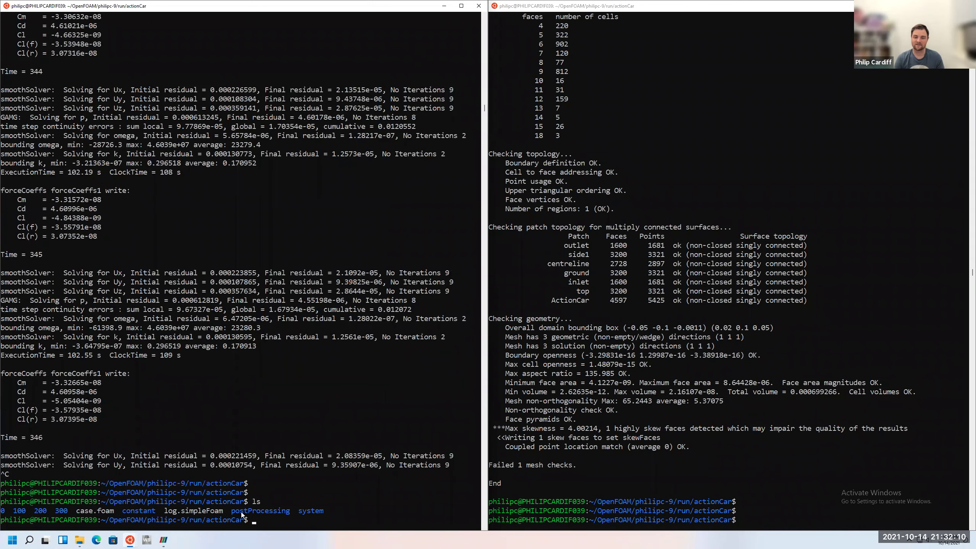
List the contents of postProcessing, going down level by level to postProcessing/forceCoeffs1/0/
{"action": "type", "text": "ls postProcessing/"}
{"action": "key", "text": "Return"}
{"action": "key", "text": "Up"}
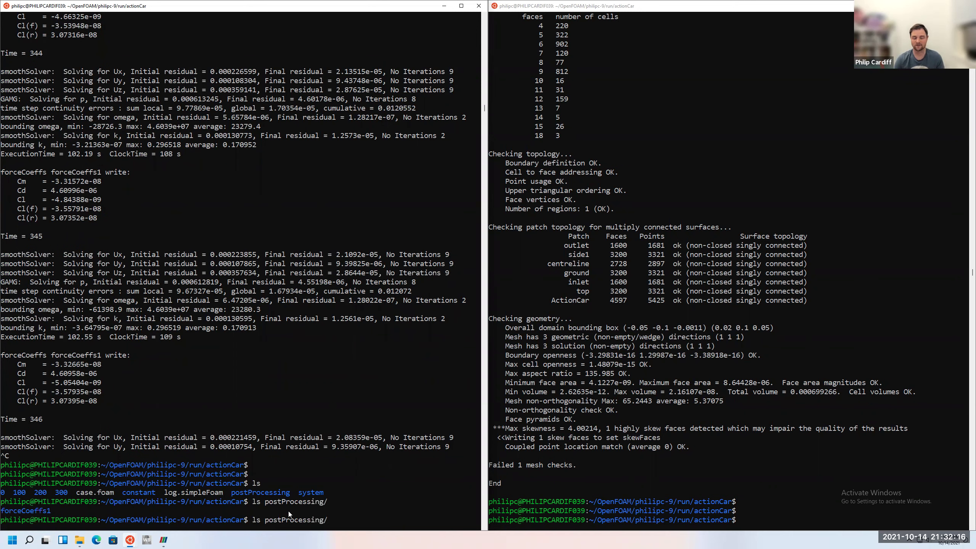
{"action": "key", "text": "Tab"}
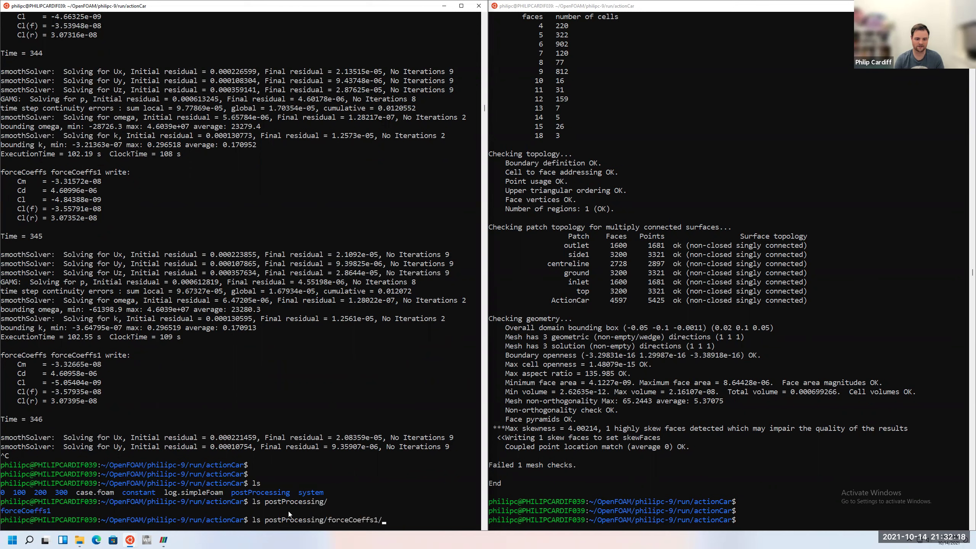
{"action": "key", "text": "Return"}
{"action": "key", "text": "Up"}
{"action": "key", "text": "Up"}
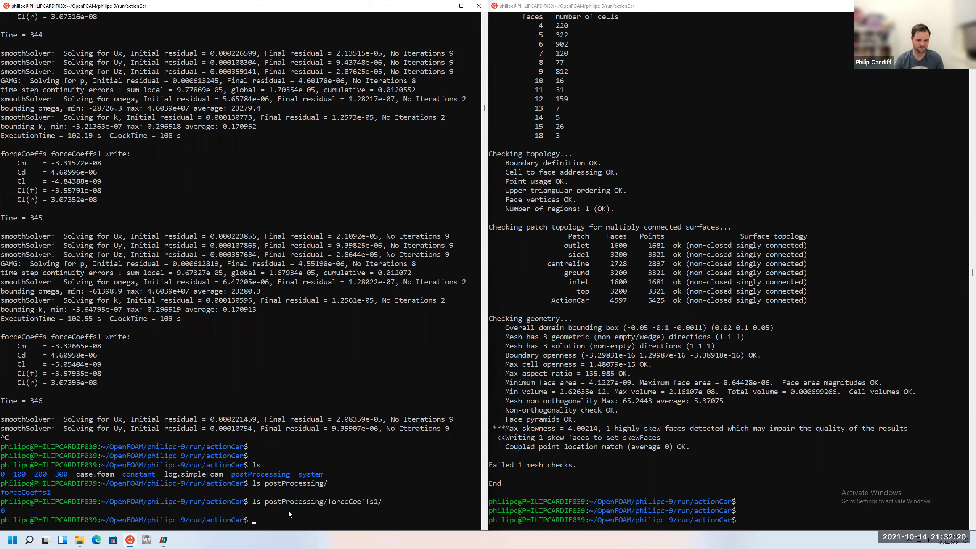
{"action": "key", "text": "Tab"}
{"action": "key", "text": "Tab"}
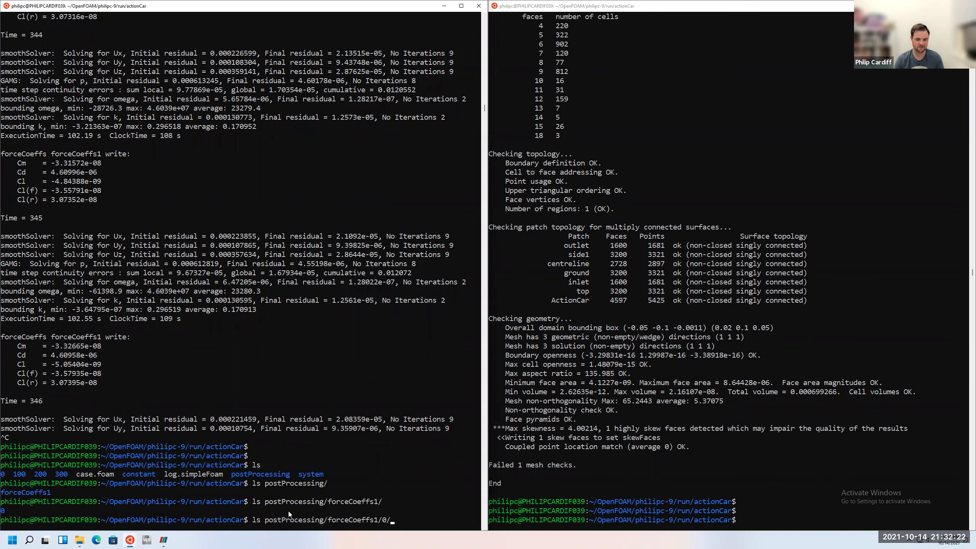
{"action": "key", "text": "Return"}
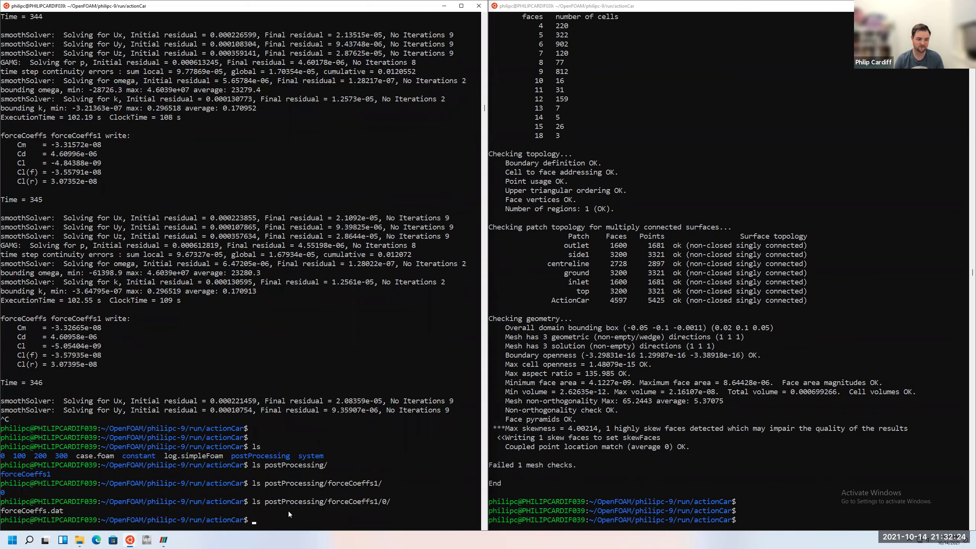
Open postProcessing/forceCoeffs1/0/forceCoeffs.dat in emacs
{"action": "key", "text": "Up"}
{"action": "key", "text": "Home"}
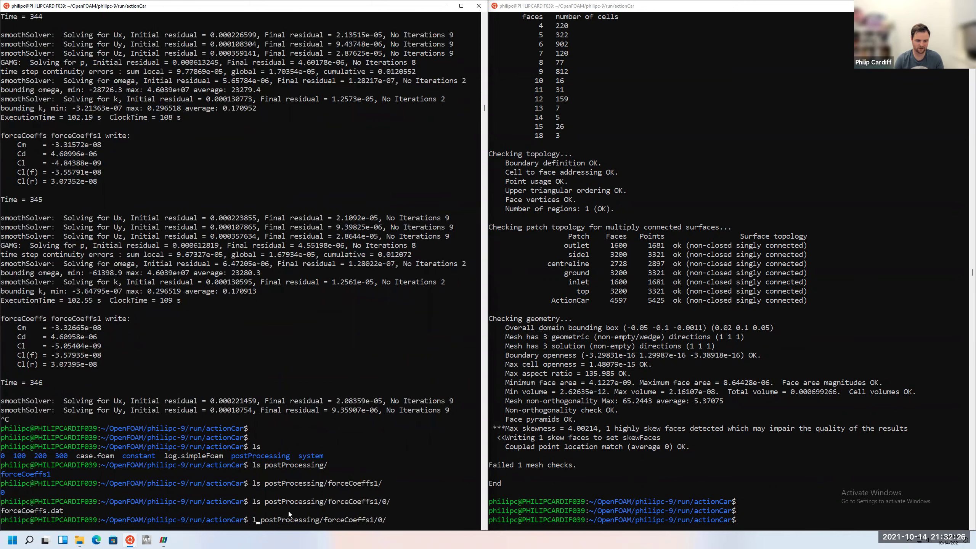
{"action": "key", "text": "Delete"}
{"action": "key", "text": "Delete"}
{"action": "type", "text": "emacs"}
{"action": "key", "text": "End"}
{"action": "type", "text": "f"}
{"action": "key", "text": "Tab"}
{"action": "key", "text": "Return"}
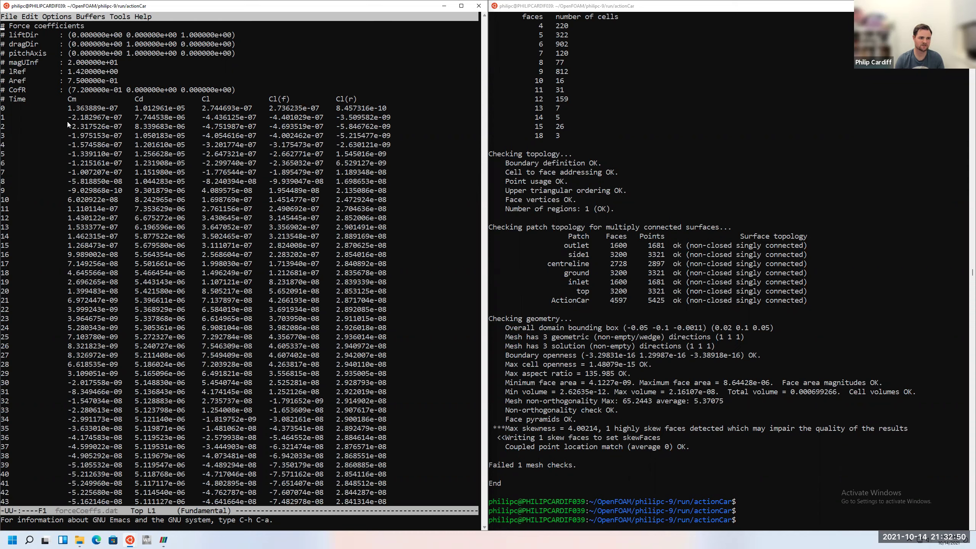
Examine the Cm, Cd and Cl coefficient history over the time steps in forceCoeffs.dat, and quit emacs
{"action": "key", "text": "Down"}
{"action": "key", "text": "Down"}
{"action": "key", "text": "Down"}
{"action": "key", "text": "Down"}
{"action": "key", "text": "Down"}
{"action": "key", "text": "Down"}
{"action": "key", "text": "Down"}
{"action": "key", "text": "Down"}
{"action": "key", "text": "Down"}
{"action": "key", "text": "Down"}
{"action": "key", "text": "Down"}
{"action": "key", "text": "Down"}
{"action": "key", "text": "Down"}
{"action": "key", "text": "Down"}
{"action": "key", "text": "Down"}
{"action": "key", "text": "Down"}
{"action": "key", "text": "Down"}
{"action": "key", "text": "Down"}
{"action": "key", "text": "Down"}
{"action": "key", "text": "Down"}
{"action": "key", "text": "Down"}
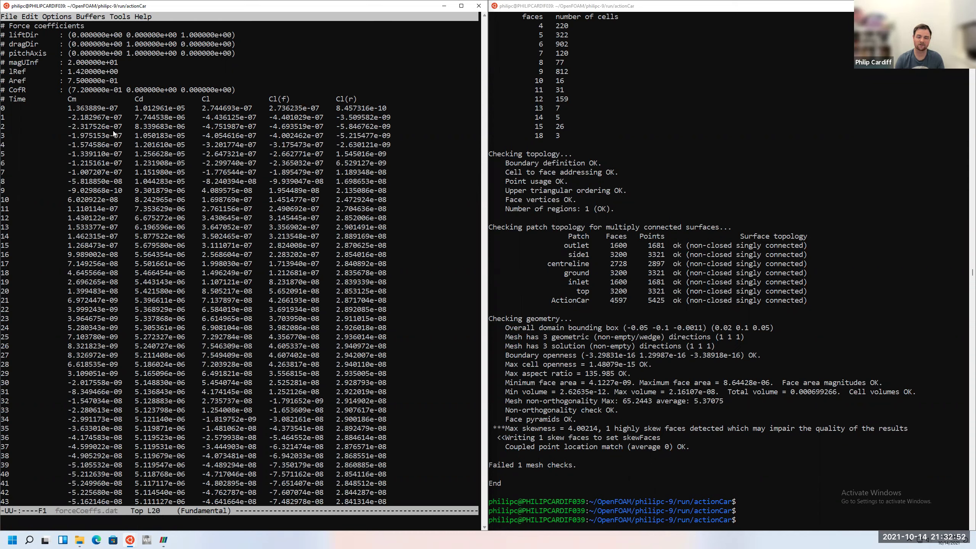
{"action": "key", "text": "Down"}
{"action": "key", "text": "Down"}
{"action": "key", "text": "Down"}
{"action": "key", "text": "Down"}
{"action": "key", "text": "Down"}
{"action": "key", "text": "Down"}
{"action": "key", "text": "Down"}
{"action": "key", "text": "Down"}
{"action": "key", "text": "Down"}
{"action": "key", "text": "Down"}
{"action": "key", "text": "Down"}
{"action": "key", "text": "Down"}
{"action": "key", "text": "Down"}
{"action": "key", "text": "Down"}
{"action": "key", "text": "Down"}
{"action": "key", "text": "Down"}
{"action": "key", "text": "Down"}
{"action": "key", "text": "Down"}
{"action": "key", "text": "Down"}
{"action": "key", "text": "Down"}
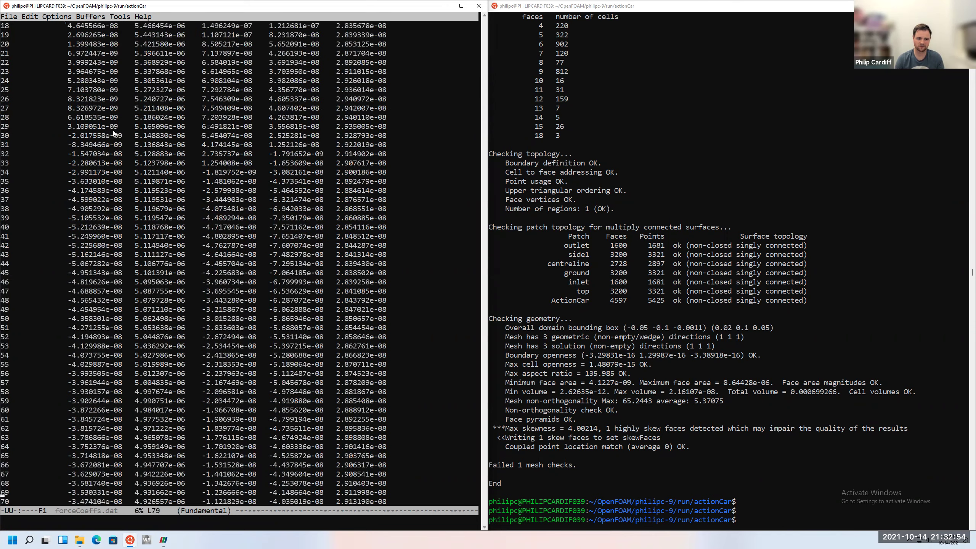
{"action": "key", "text": "Down"}
{"action": "key", "text": "Down"}
{"action": "key", "text": "Down"}
{"action": "key", "text": "Down"}
{"action": "key", "text": "Down"}
{"action": "key", "text": "Down"}
{"action": "key", "text": "Down"}
{"action": "key", "text": "Down"}
{"action": "key", "text": "Down"}
{"action": "key", "text": "Down"}
{"action": "key", "text": "Down"}
{"action": "key", "text": "Down"}
{"action": "key", "text": "Down"}
{"action": "key", "text": "Down"}
{"action": "key", "text": "Down"}
{"action": "key", "text": "Down"}
{"action": "key", "text": "Down"}
{"action": "key", "text": "Down"}
{"action": "key", "text": "Down"}
{"action": "key", "text": "Down"}
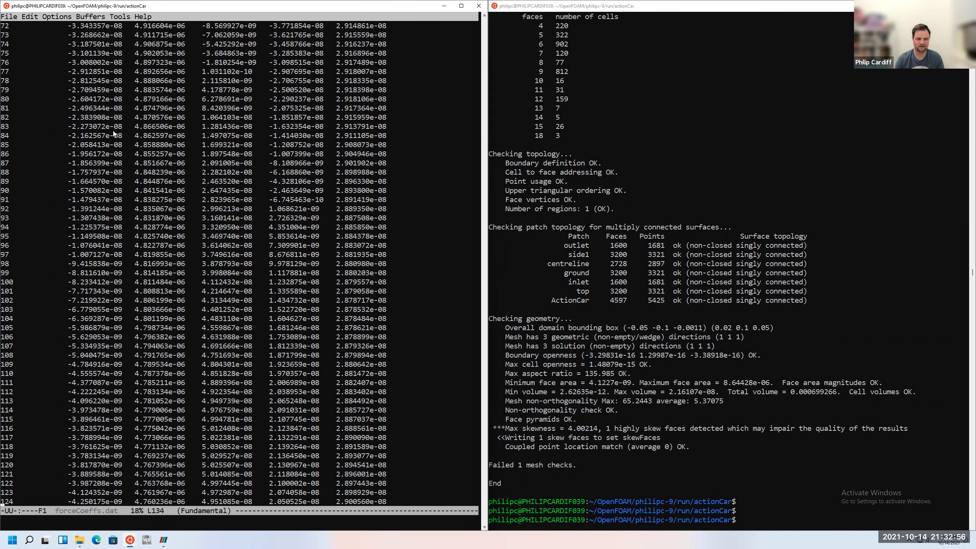
{"action": "key", "text": "Down"}
{"action": "key", "text": "Down"}
{"action": "key", "text": "Down"}
{"action": "key", "text": "Down"}
{"action": "key", "text": "Down"}
{"action": "key", "text": "Down"}
{"action": "key", "text": "Down"}
{"action": "key", "text": "Down"}
{"action": "key", "text": "Down"}
{"action": "key", "text": "Down"}
{"action": "key", "text": "Down"}
{"action": "key", "text": "Down"}
{"action": "key", "text": "Down"}
{"action": "key", "text": "Down"}
{"action": "key", "text": "Down"}
{"action": "key", "text": "Down"}
{"action": "key", "text": "Down"}
{"action": "key", "text": "Down"}
{"action": "key", "text": "Down"}
{"action": "key", "text": "Down"}
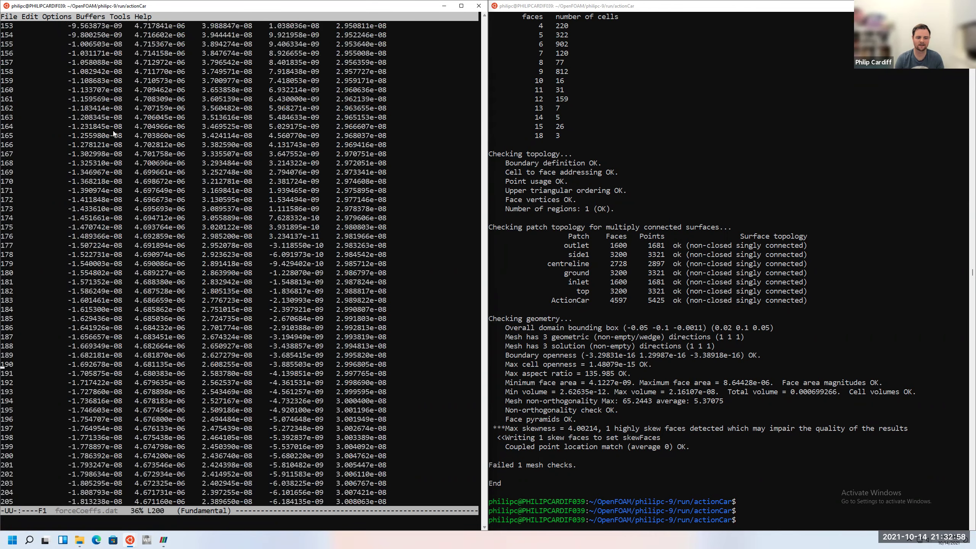
{"action": "key", "text": "Down"}
{"action": "key", "text": "Down"}
{"action": "key", "text": "Down"}
{"action": "key", "text": "Down"}
{"action": "key", "text": "Down"}
{"action": "key", "text": "Down"}
{"action": "key", "text": "Down"}
{"action": "key", "text": "Down"}
{"action": "key", "text": "Down"}
{"action": "key", "text": "Down"}
{"action": "key", "text": "Down"}
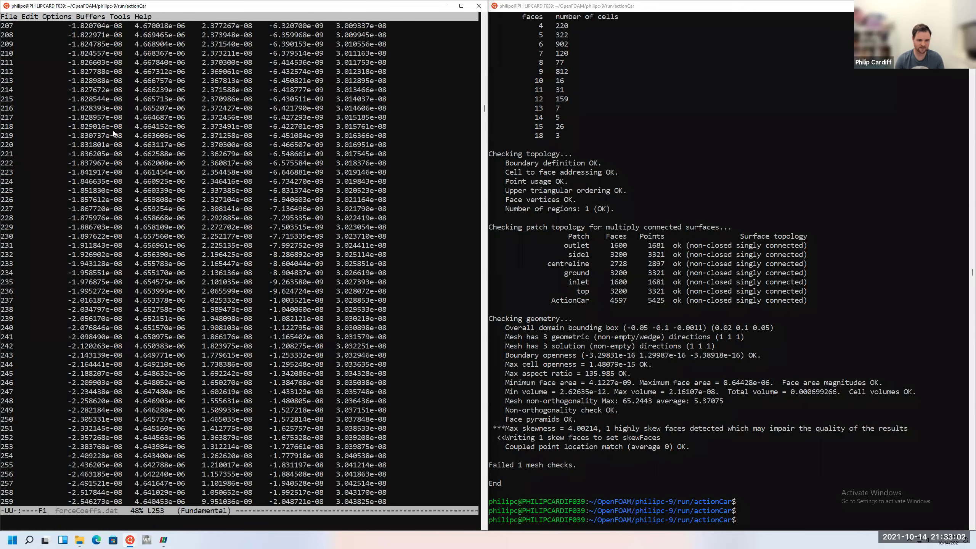
{"action": "key", "text": "ctrl+x"}
{"action": "key", "text": "ctrl+c"}
List the case folder again to check which time directories have been written
{"action": "key", "text": "Return"}
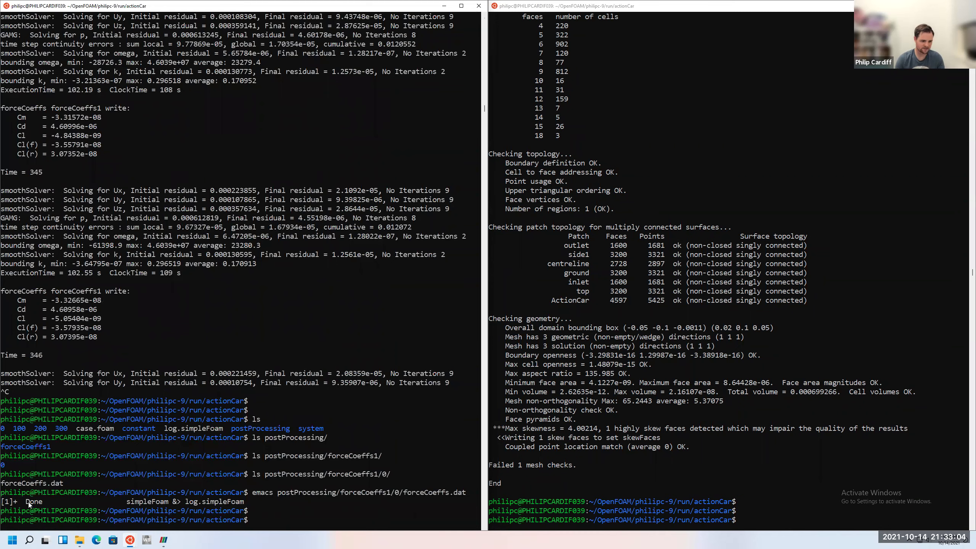
{"action": "type", "text": "ls"}
{"action": "key", "text": "Return"}
Show the last lines of log.simpleFoam with tail
{"action": "type", "text": "ta"}
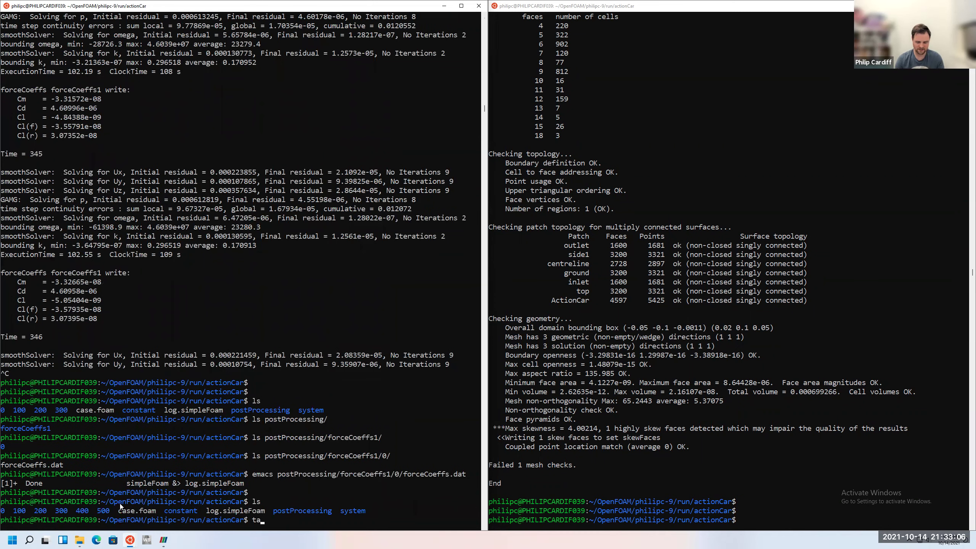
{"action": "type", "text": "il lo"}
{"action": "key", "text": "Tab"}
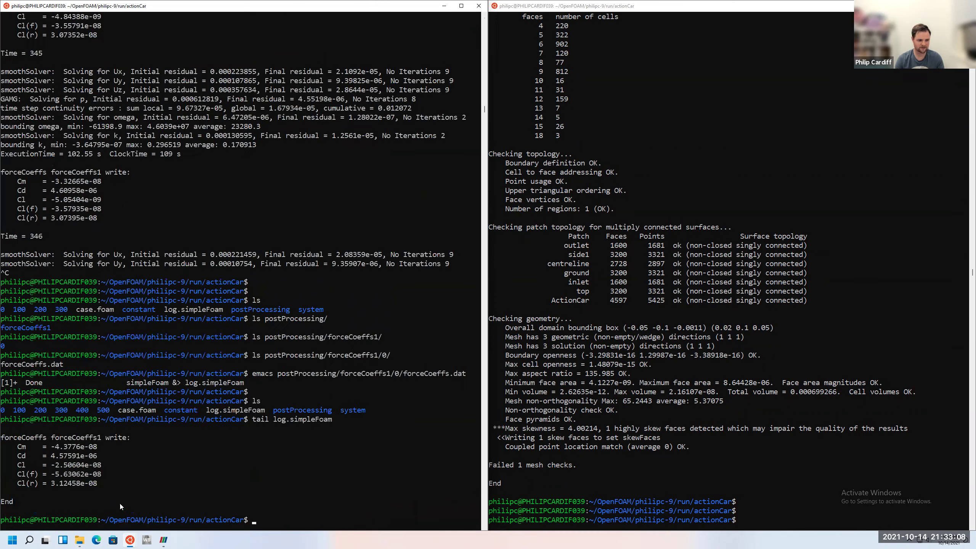
Open log.simpleFoam in emacs
{"action": "key", "text": "Up"}
{"action": "key", "text": "Delete"}
{"action": "key", "text": "Delete"}
{"action": "key", "text": "Delete"}
{"action": "key", "text": "Delete"}
{"action": "type", "text": "emacs"}
{"action": "key", "text": "Return"}
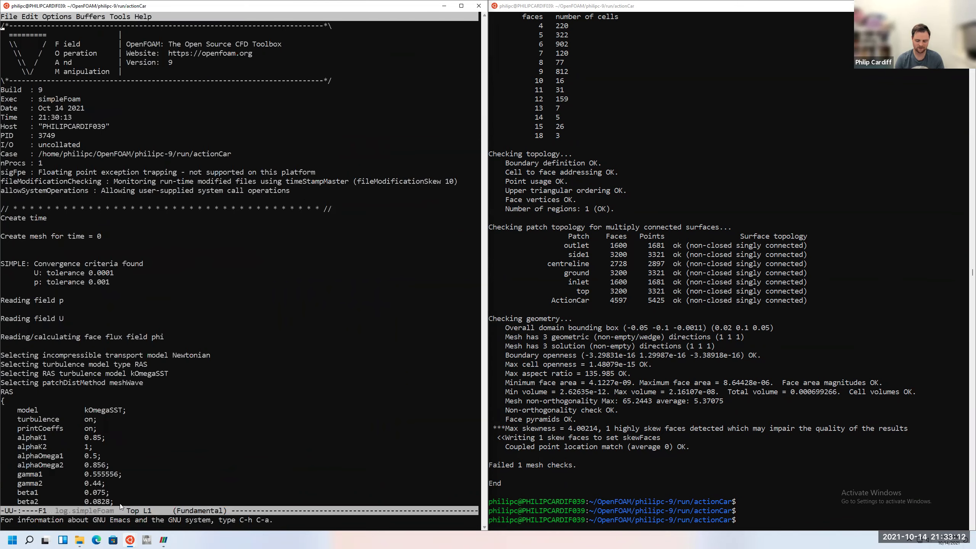
Examine log.simpleFoam from the header through to the residuals and force coefficients of the final iteration
{"action": "key", "text": "Down"}
{"action": "key", "text": "Down"}
{"action": "key", "text": "Down"}
{"action": "key", "text": "Down"}
{"action": "key", "text": "Down"}
{"action": "key", "text": "Down"}
{"action": "key", "text": "Down"}
{"action": "key", "text": "Down"}
{"action": "key", "text": "Down"}
{"action": "key", "text": "Down"}
{"action": "key", "text": "Down"}
{"action": "key", "text": "Down"}
{"action": "key", "text": "Down"}
{"action": "key", "text": "Down"}
{"action": "key", "text": "Down"}
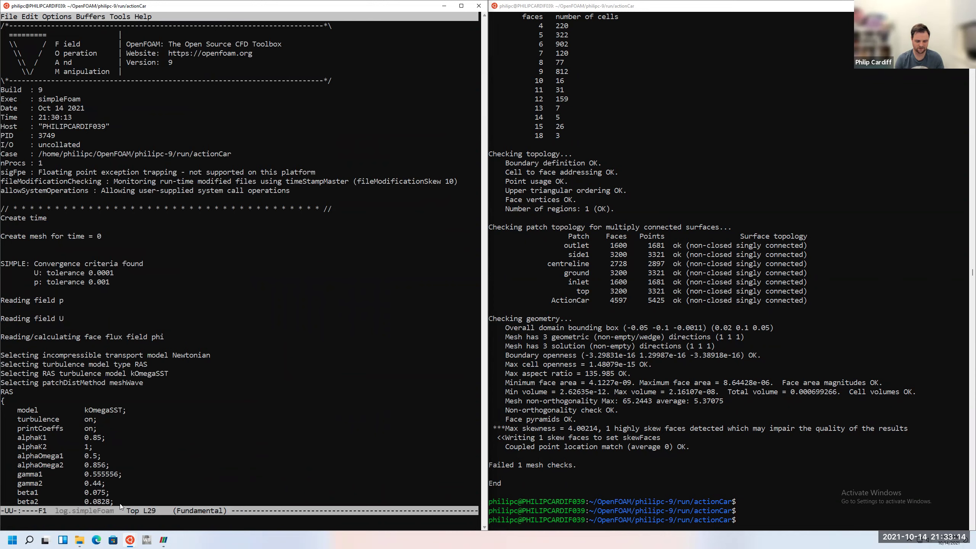
{"action": "key", "text": "Escape"}
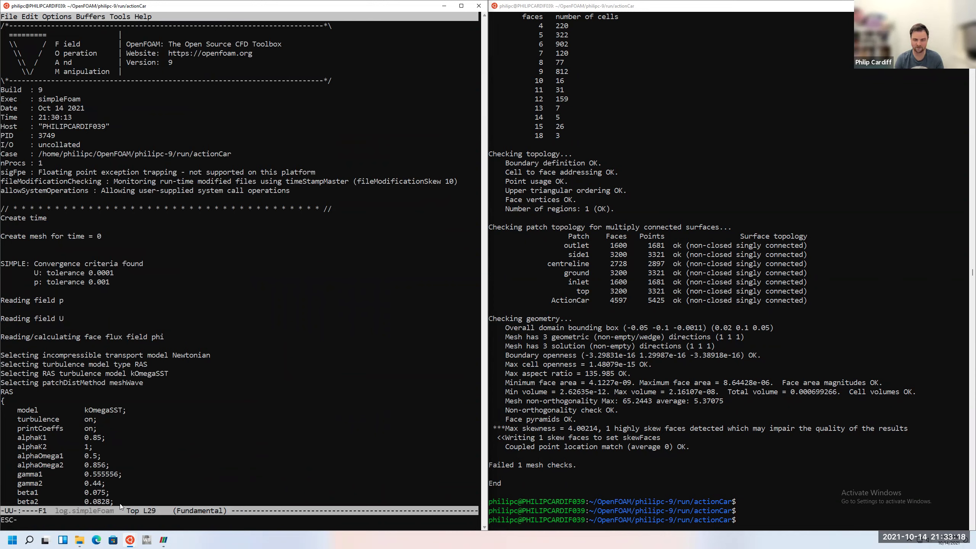
{"action": "key", "text": "Up"}
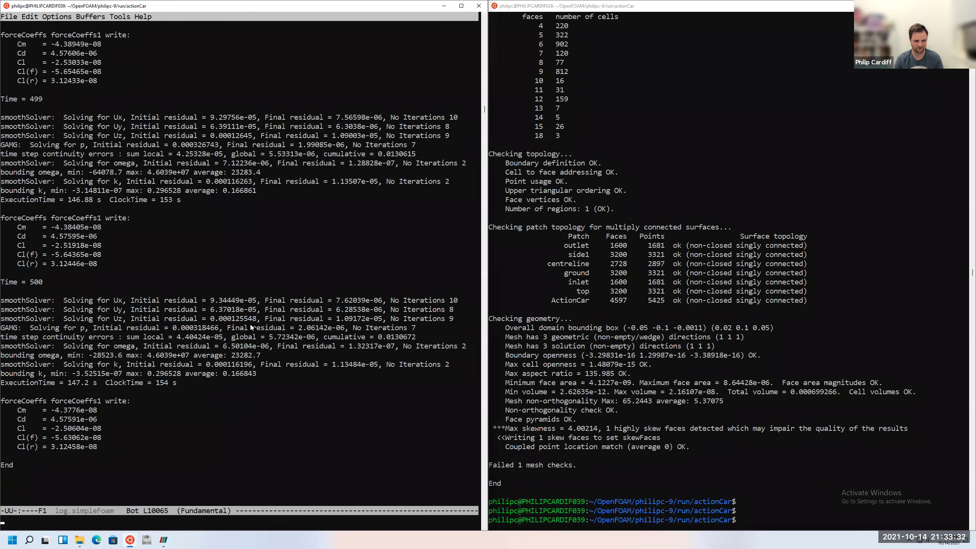
Quit emacs and list the contents of the actionCar case folder
{"action": "key", "text": "ctrl+x"}
{"action": "key", "text": "ctrl+c"}
{"action": "type", "text": "ls"}
{"action": "key", "text": "Return"}
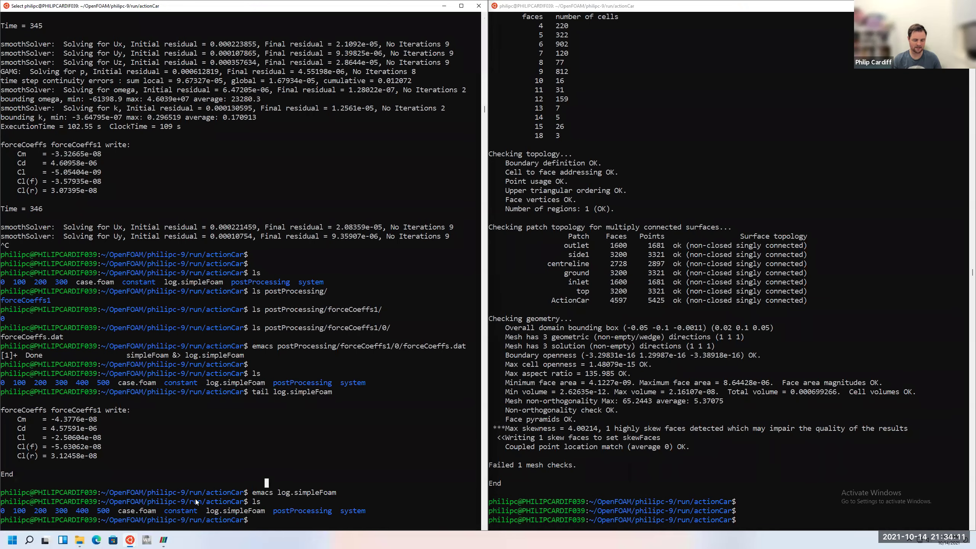
Switch to ParaView and refresh the case.foam reader to load the newly written time directories
{"action": "left_click", "coordinate": [165, 540]}
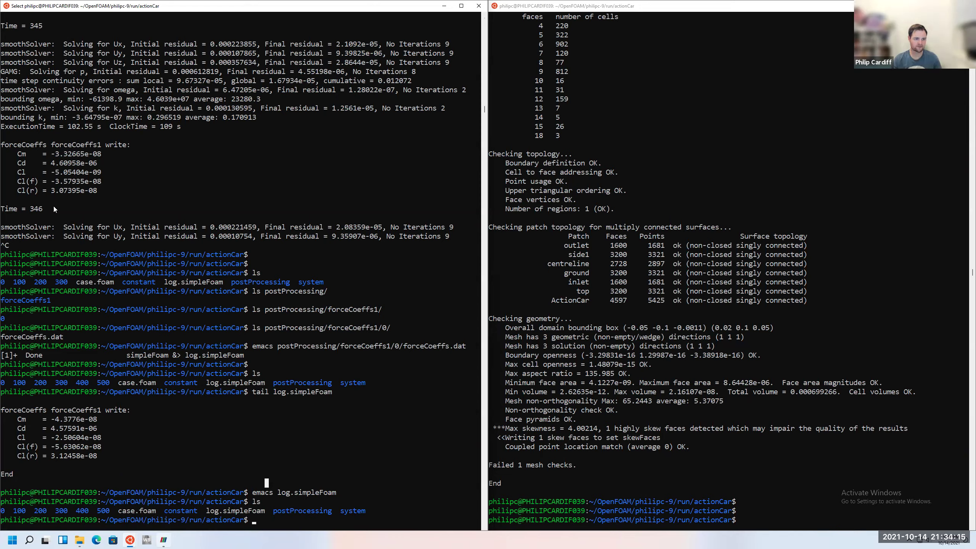
{"action": "left_click", "coordinate": [27, 307]}
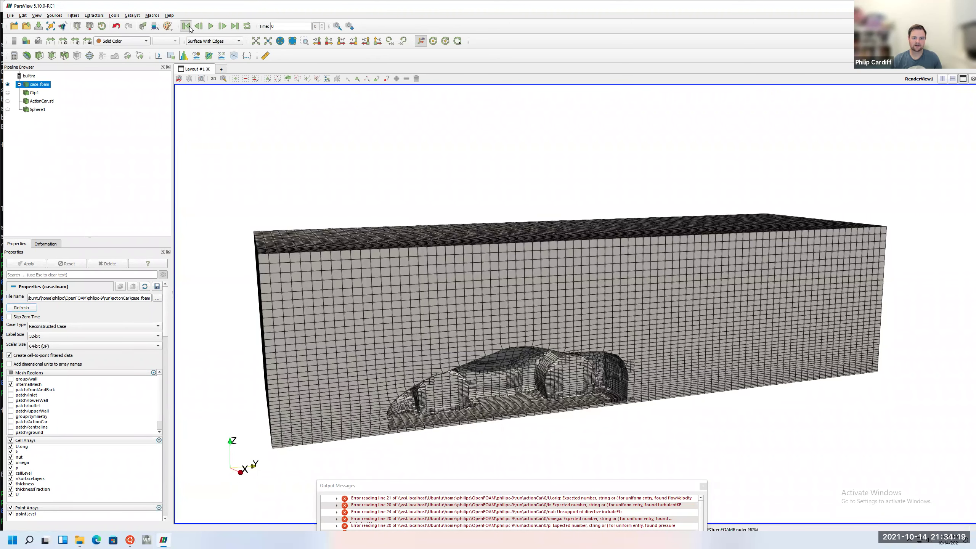
{"action": "left_click_drag", "start_coordinate": [276, 89], "coordinate": [292, 90]}
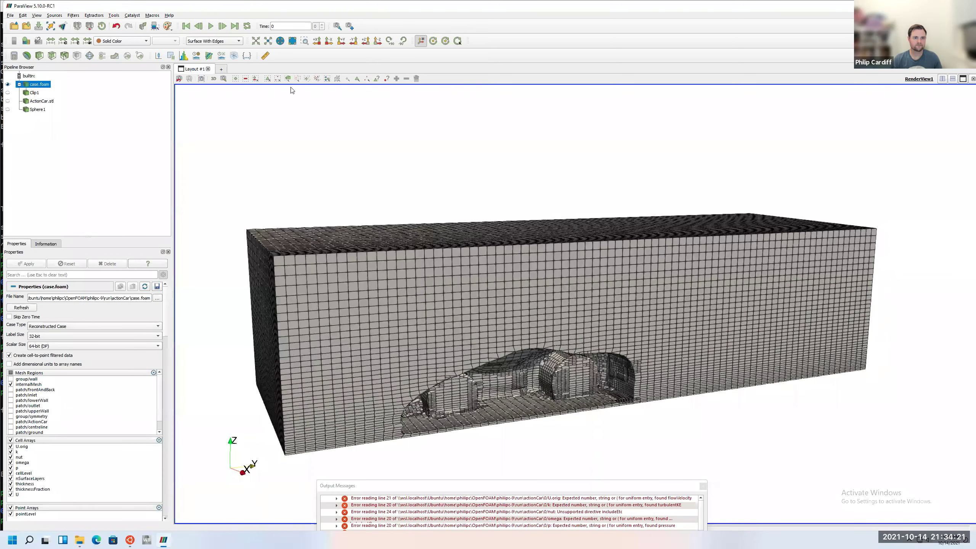
Check the available time steps by going to the last one and returning to time 0
{"action": "left_click", "coordinate": [223, 26]}
{"action": "left_click", "coordinate": [233, 26]}
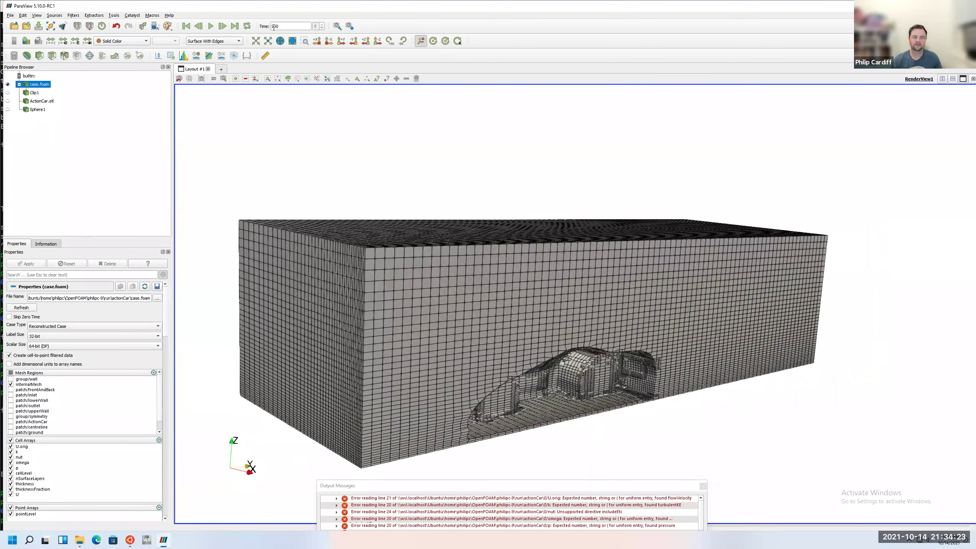
{"action": "left_click", "coordinate": [199, 27]}
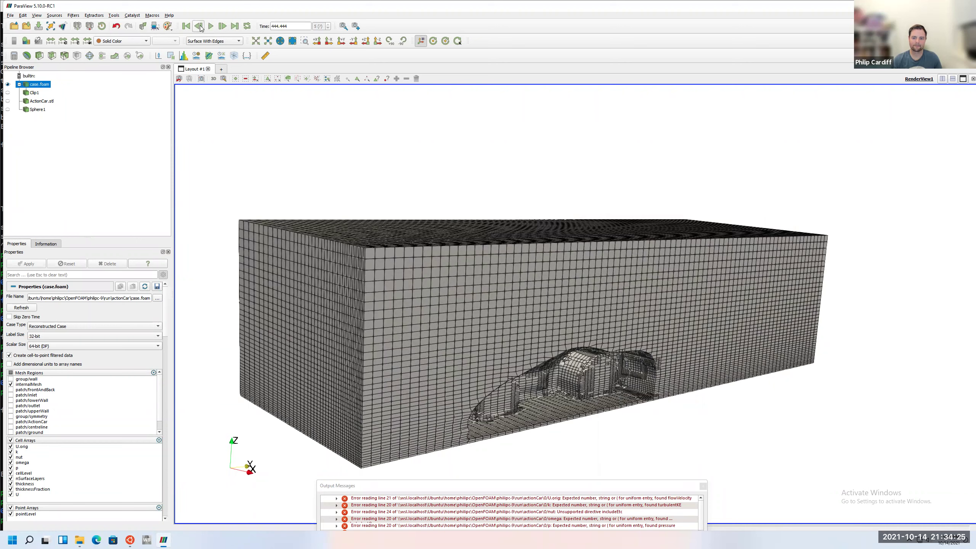
{"action": "left_click", "coordinate": [186, 26]}
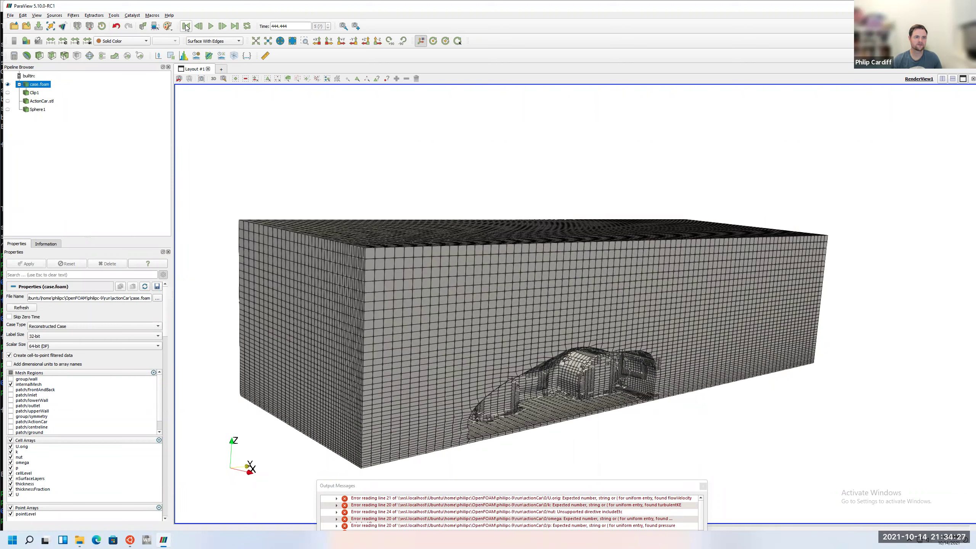
Colour case.foam by the point field U magnitude and set its representation to Surface
{"action": "left_click", "coordinate": [141, 41]}
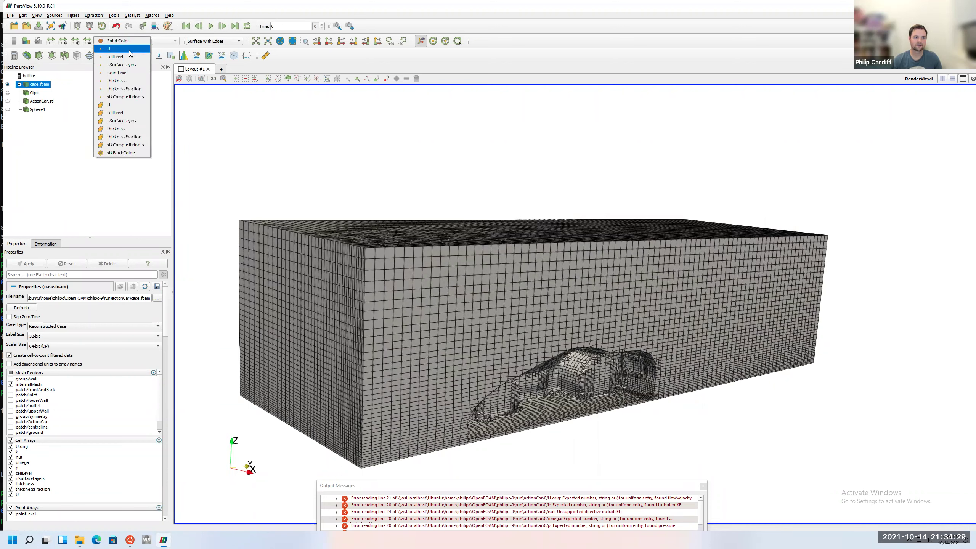
{"action": "left_click", "coordinate": [129, 50]}
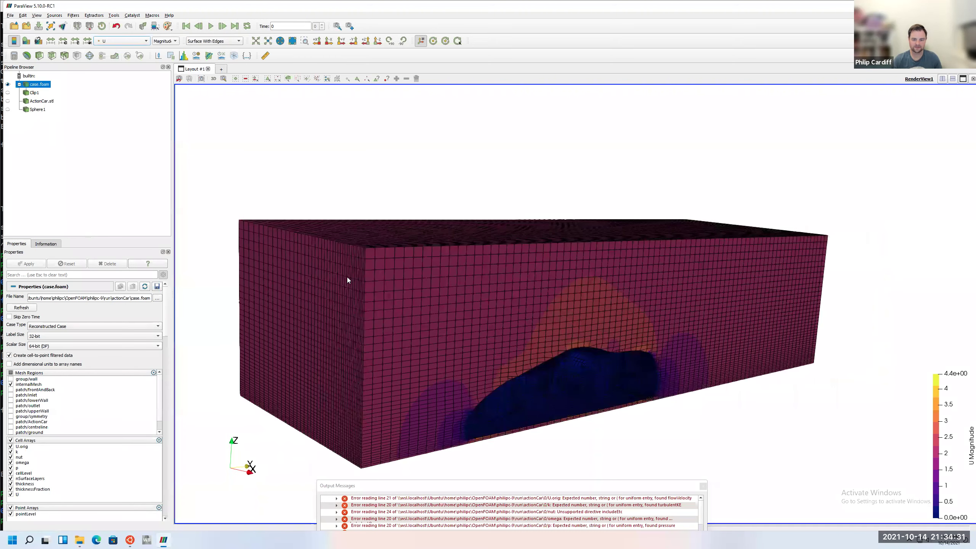
{"action": "left_click_drag", "start_coordinate": [429, 347], "coordinate": [395, 285]}
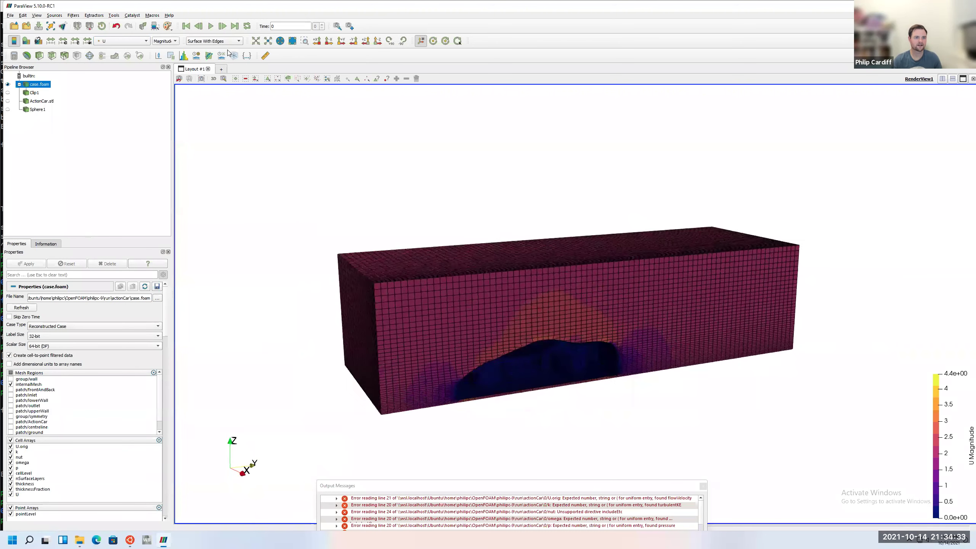
{"action": "left_click", "coordinate": [218, 40]}
{"action": "left_click", "coordinate": [217, 47]}
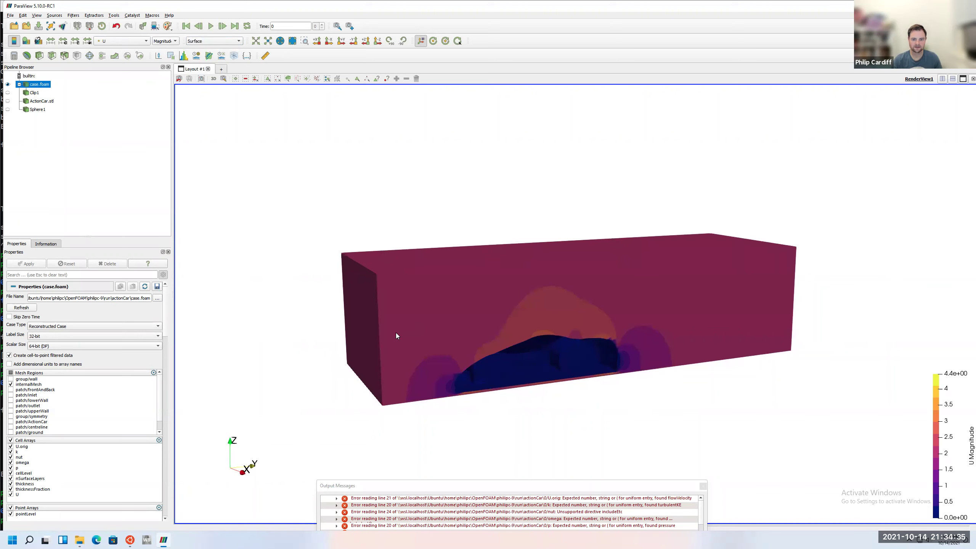
Advance through the time steps to the last solution at time 500, watching the velocity field develop
{"action": "left_click", "coordinate": [223, 26]}
{"action": "left_click", "coordinate": [222, 25]}
{"action": "left_click", "coordinate": [222, 26]}
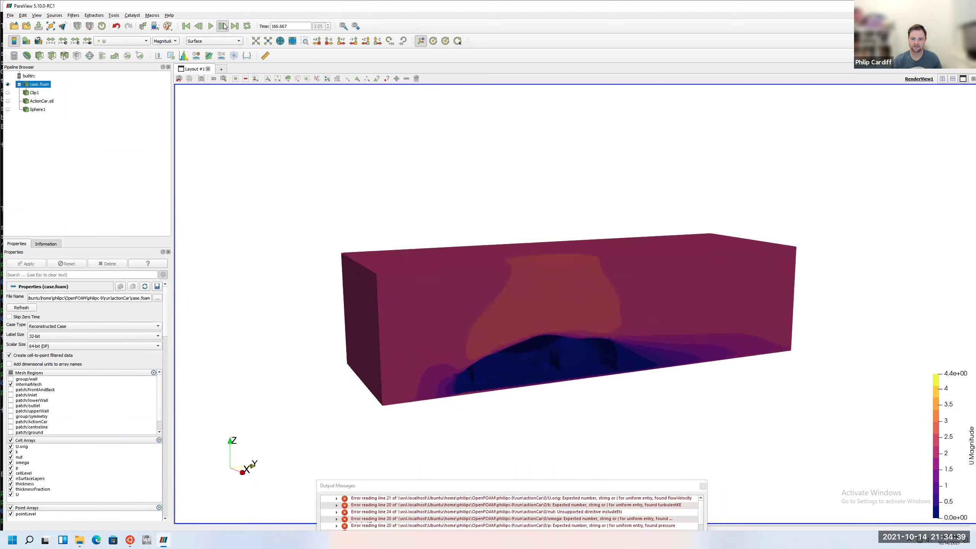
{"action": "left_click", "coordinate": [223, 26]}
{"action": "left_click", "coordinate": [225, 26]}
{"action": "left_click", "coordinate": [228, 26]}
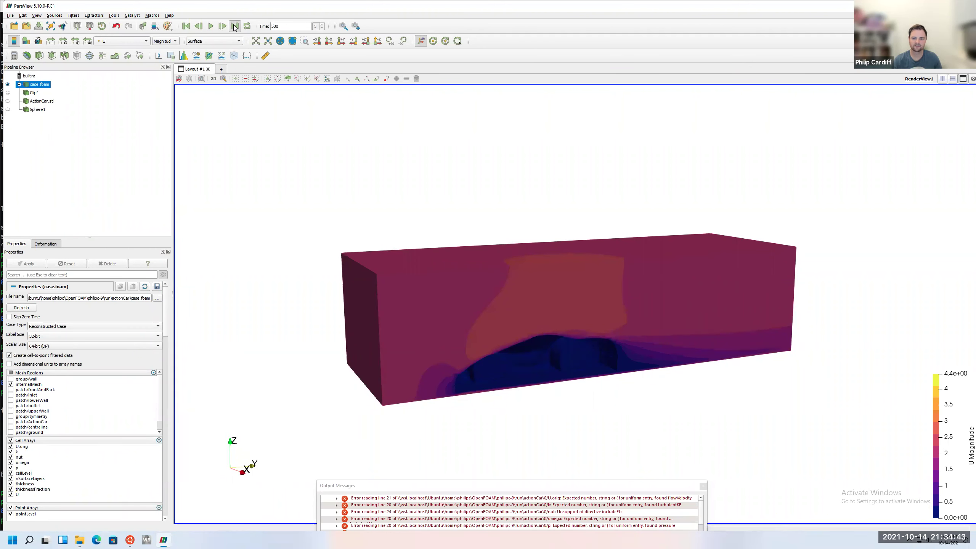
Rescale the U magnitude colour map to the visible data range and view the flow around the car
{"action": "left_click_drag", "start_coordinate": [374, 224], "coordinate": [519, 287]}
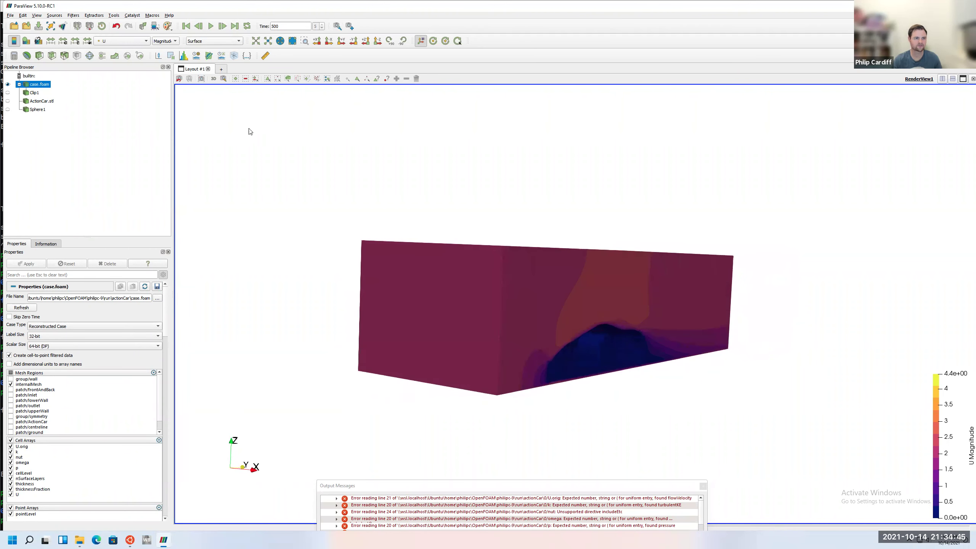
{"action": "left_click", "coordinate": [88, 43]}
{"action": "left_click_drag", "start_coordinate": [369, 288], "coordinate": [431, 365]}
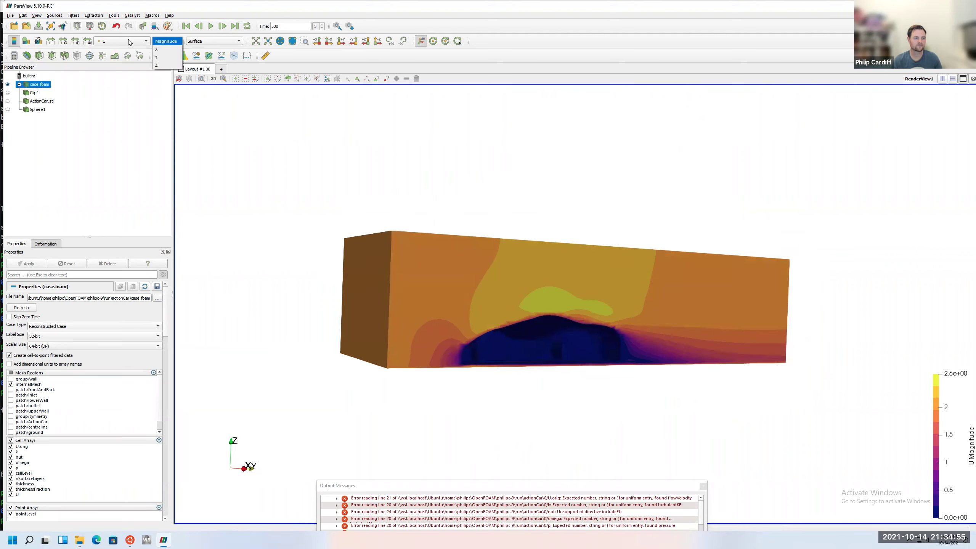
Colour the mesh by the Y component of U
{"action": "left_click", "coordinate": [131, 42]}
{"action": "left_click", "coordinate": [166, 43]}
{"action": "left_click", "coordinate": [166, 41]}
{"action": "left_click", "coordinate": [165, 57]}
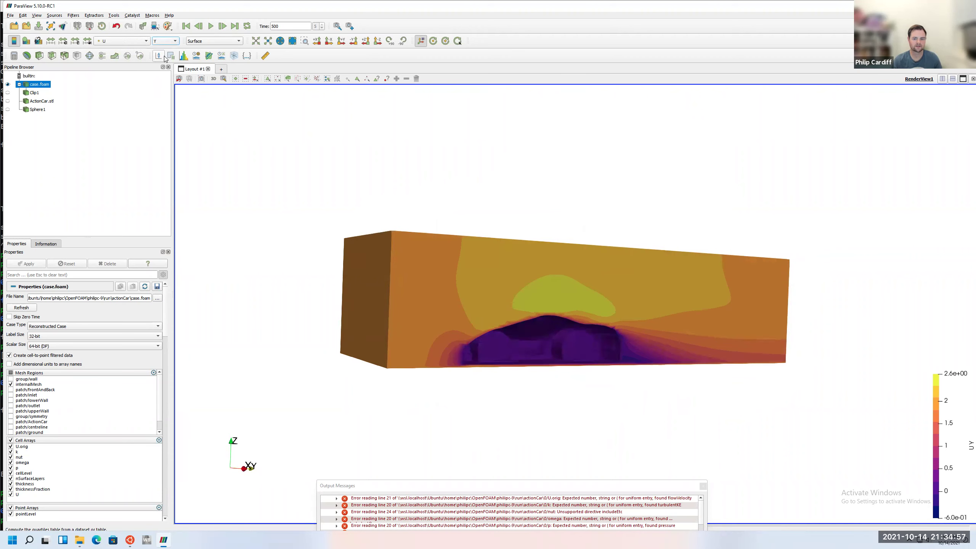
Colour the mesh by the point field k and inspect the turbulence around and behind the car
{"action": "left_click", "coordinate": [131, 42]}
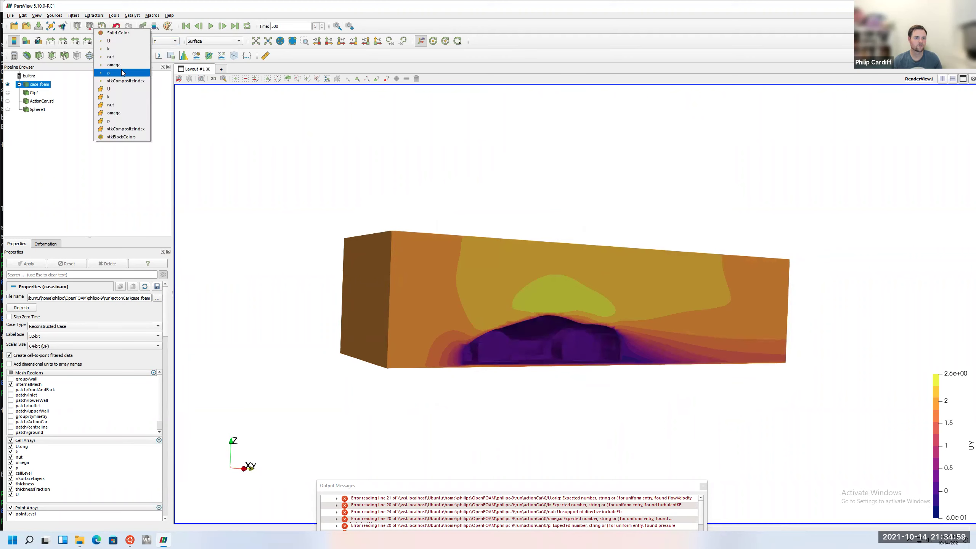
{"action": "left_click", "coordinate": [119, 50]}
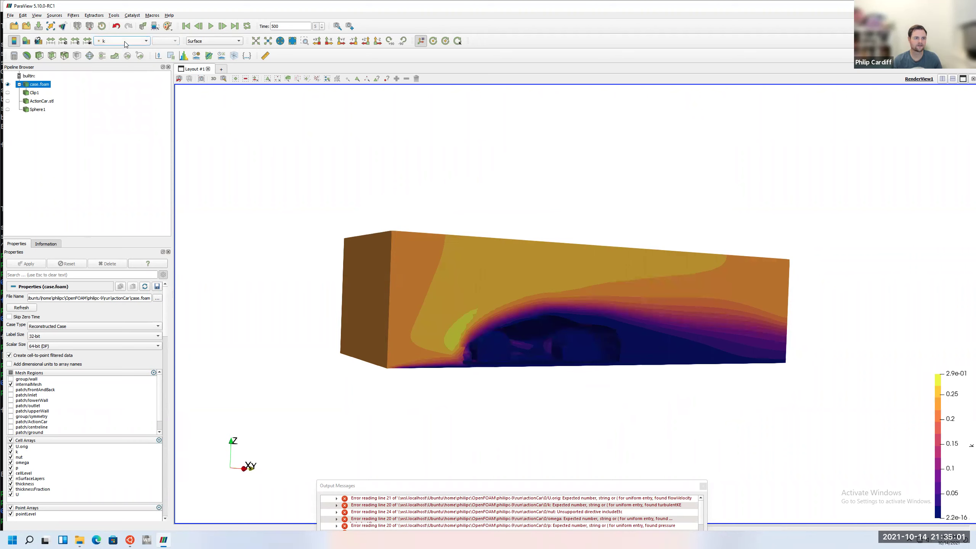
{"action": "left_click", "coordinate": [124, 42]}
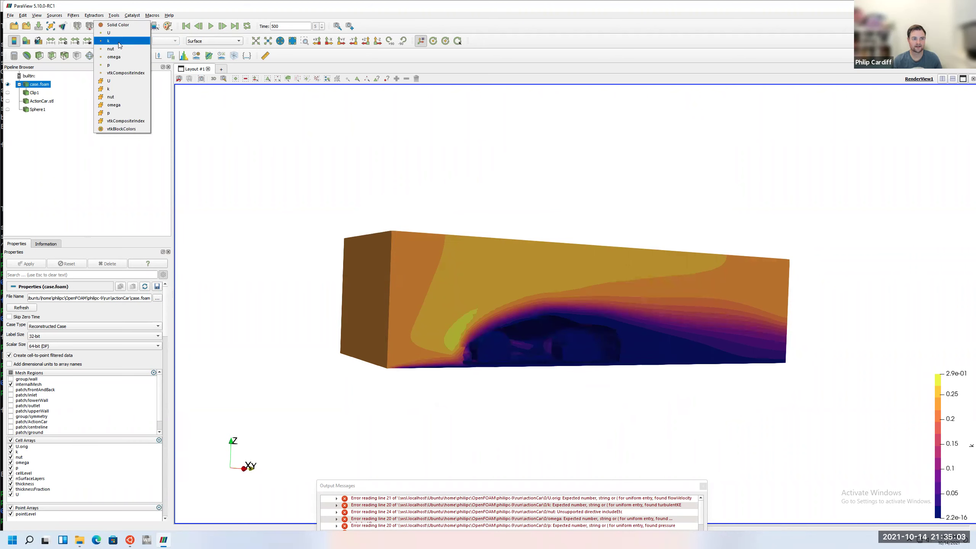
{"action": "left_click", "coordinate": [286, 152]}
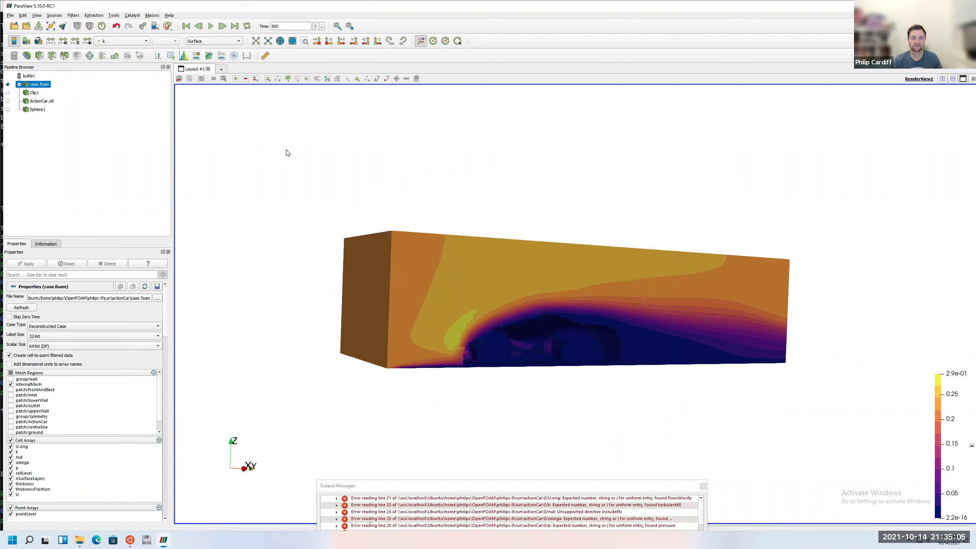
{"action": "mouse_move", "coordinate": [445, 163]}
{"action": "left_mouse_down"}
{"action": "mouse_move", "coordinate": [422, 163]}
{"action": "mouse_move", "coordinate": [450, 173]}
{"action": "left_mouse_up"}
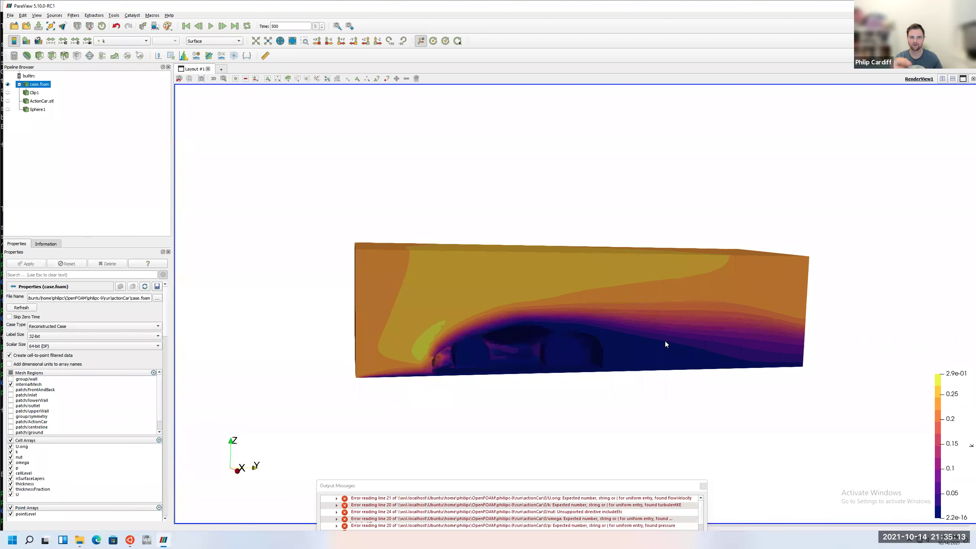
{"action": "left_click_drag", "start_coordinate": [640, 345], "coordinate": [611, 318]}
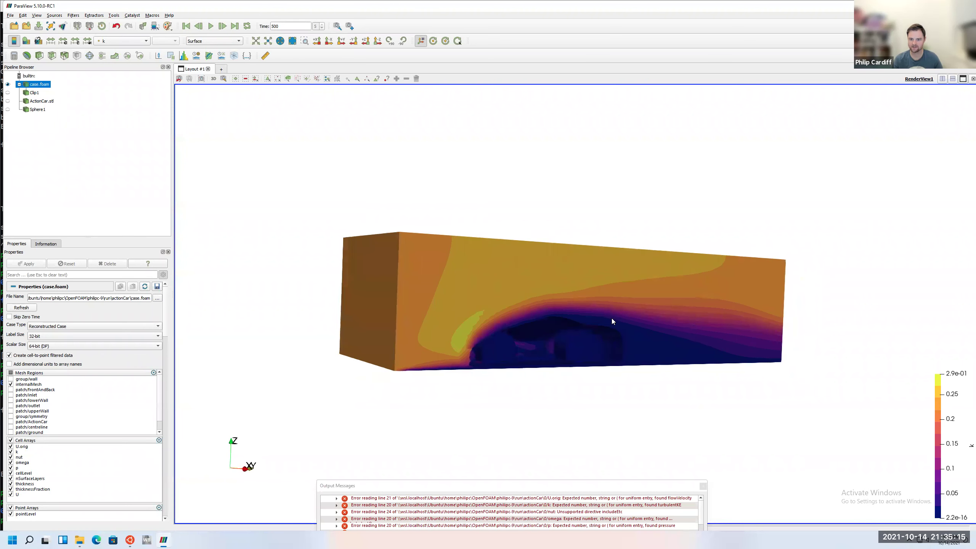
Colour the mesh by the point field omega and inspect it from several angles
{"action": "left_click", "coordinate": [133, 41]}
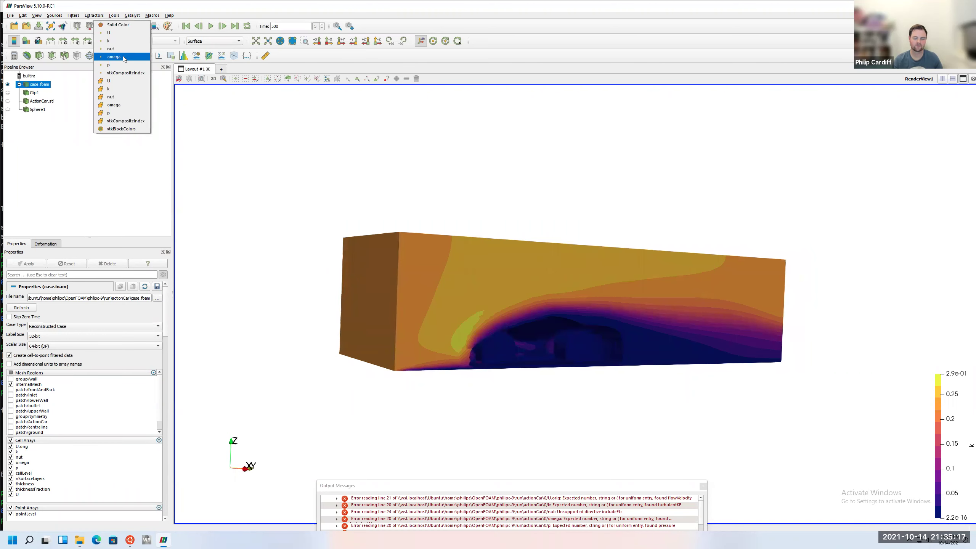
{"action": "left_click", "coordinate": [124, 57]}
{"action": "left_click_drag", "start_coordinate": [420, 225], "coordinate": [338, 206]}
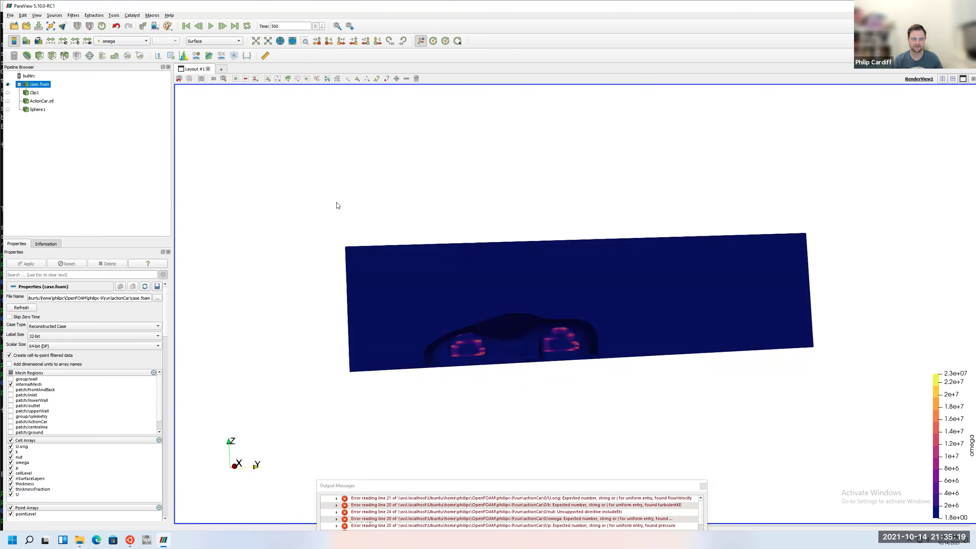
{"action": "left_click_drag", "start_coordinate": [484, 261], "coordinate": [538, 262]}
{"action": "left_click_drag", "start_coordinate": [472, 307], "coordinate": [475, 305]}
Rescale the omega colour map repeatedly to the visible data range to reveal the values around the car
{"action": "left_click", "coordinate": [88, 41]}
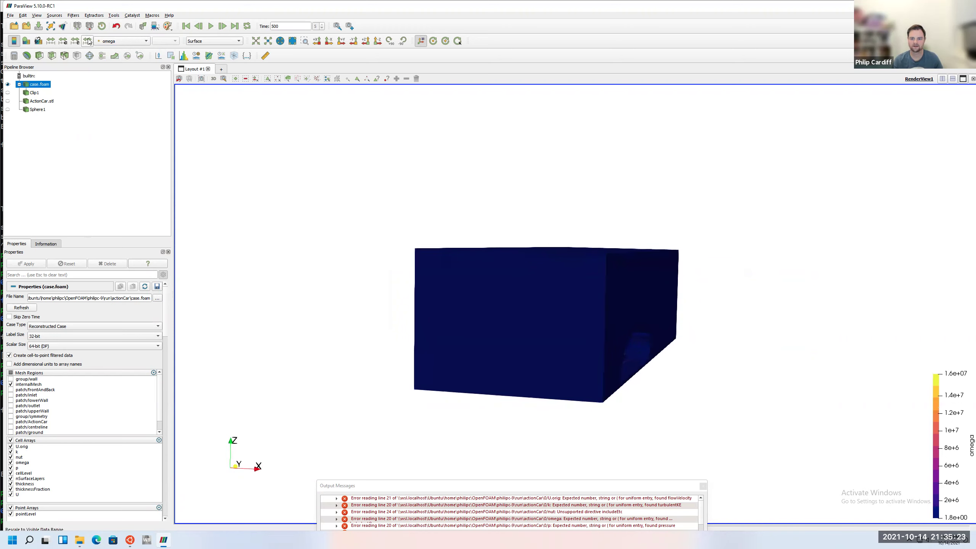
{"action": "left_click_drag", "start_coordinate": [386, 284], "coordinate": [357, 262]}
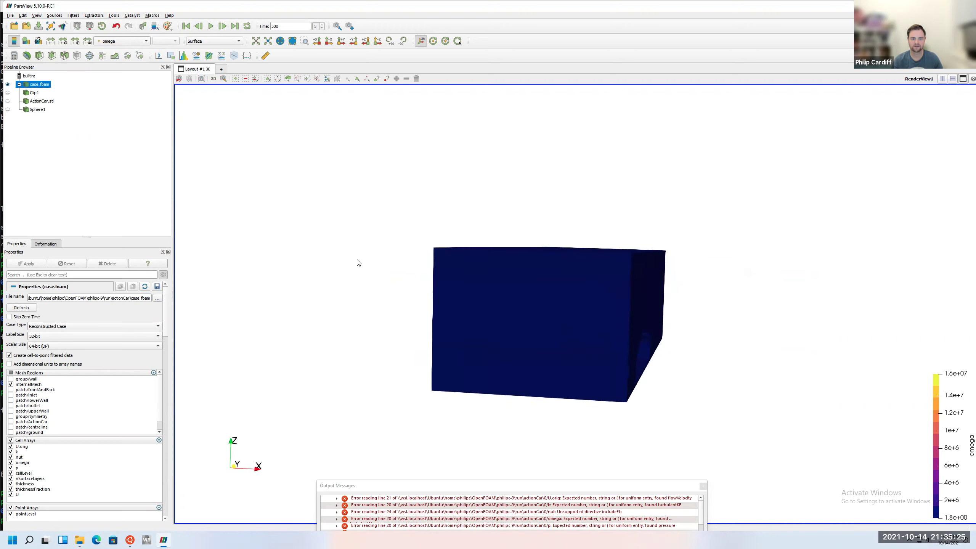
{"action": "left_click", "coordinate": [76, 40]}
{"action": "key", "text": "Escape"}
{"action": "left_click", "coordinate": [88, 42]}
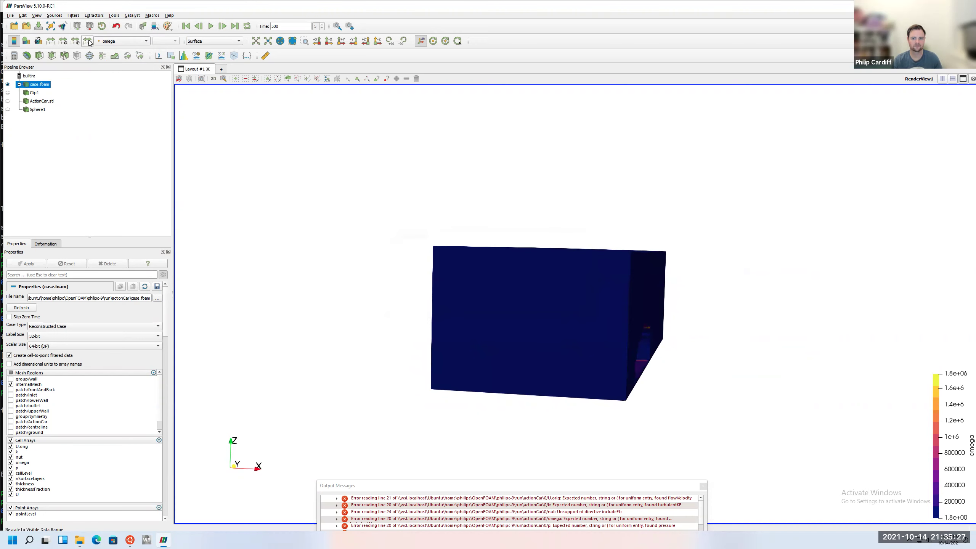
{"action": "left_click_drag", "start_coordinate": [505, 305], "coordinate": [430, 342]}
{"action": "left_click", "coordinate": [88, 41]}
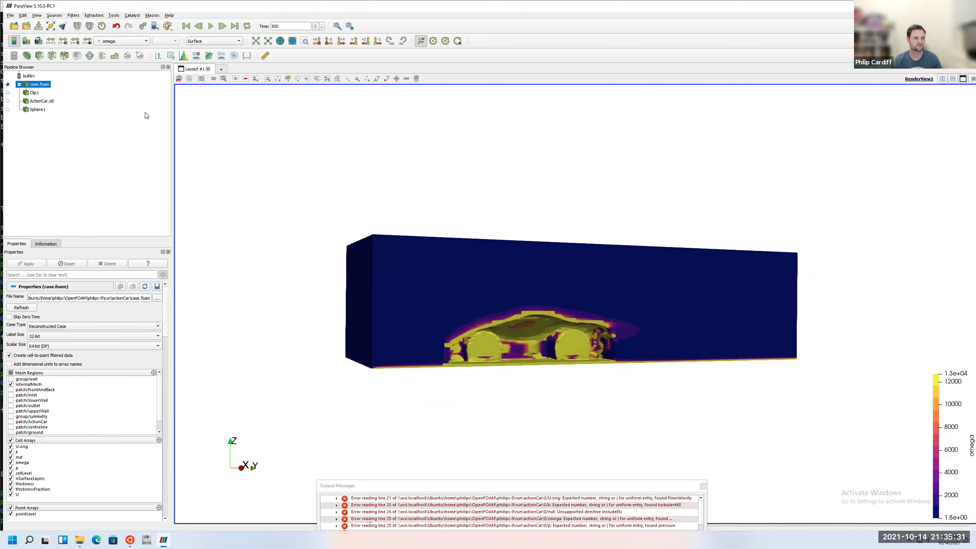
Colour the mesh by the point pressure field p and view it from the inlet side
{"action": "left_click", "coordinate": [122, 41]}
{"action": "left_click", "coordinate": [122, 49]}
{"action": "left_click_drag", "start_coordinate": [387, 285], "coordinate": [539, 319]}
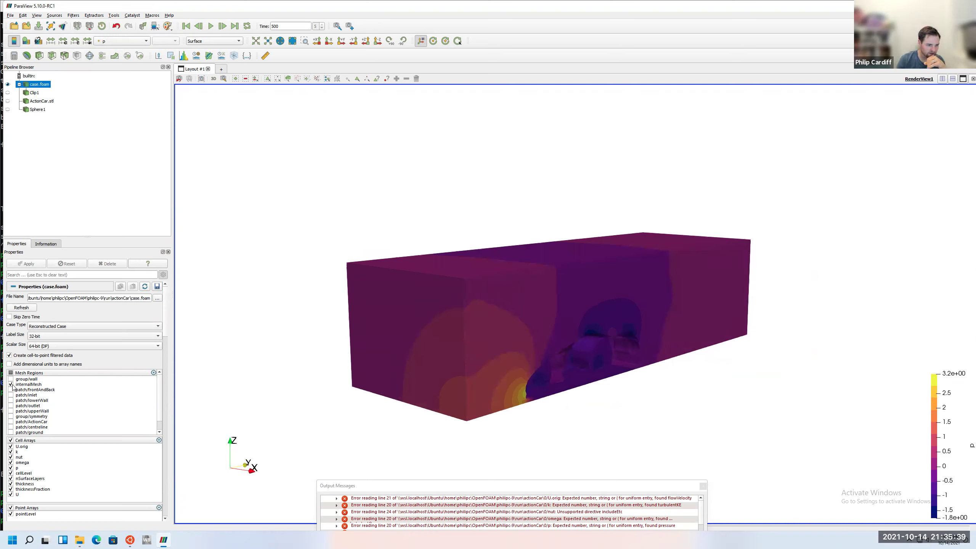
Load only the ActionCar and ground patches instead of internalMesh, and view the pressure on the car's surface
{"action": "left_click", "coordinate": [11, 432]}
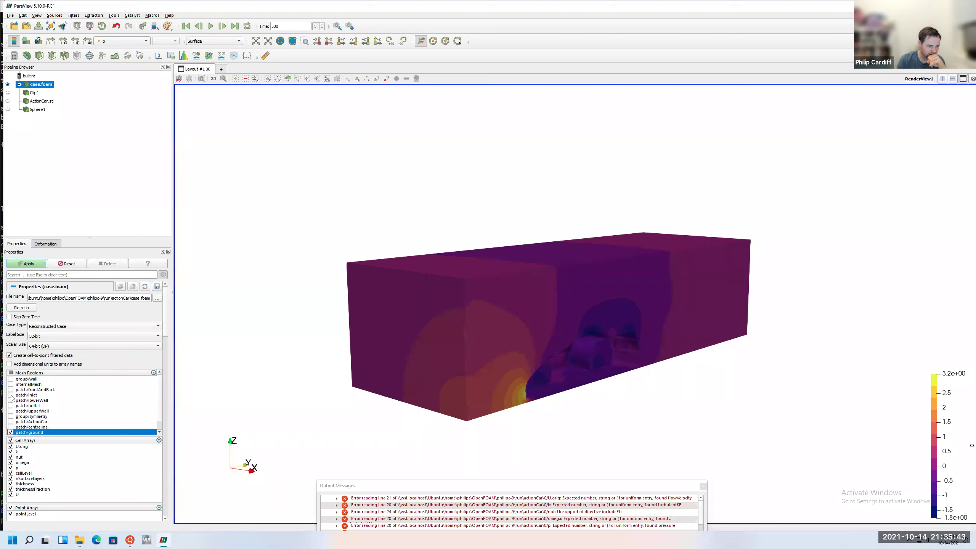
{"action": "left_click", "coordinate": [11, 422]}
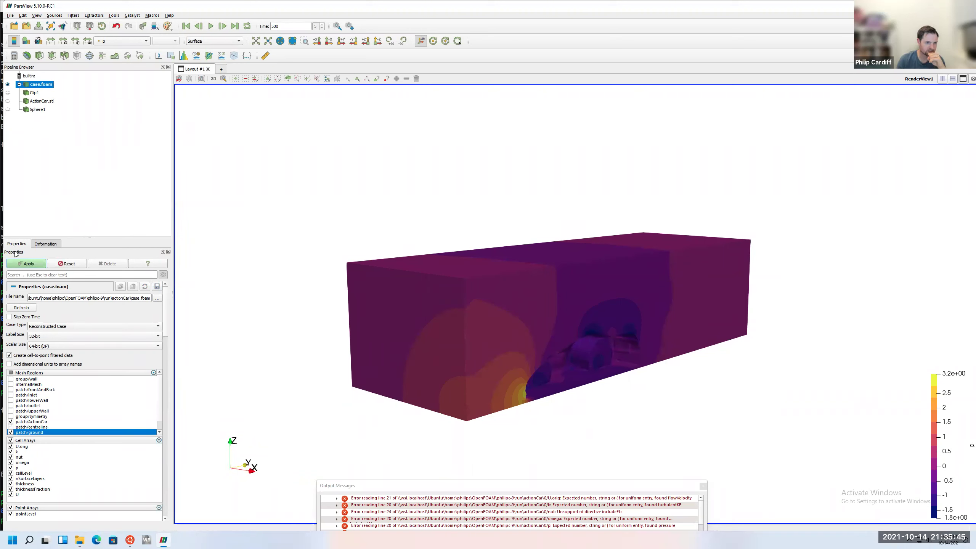
{"action": "left_click", "coordinate": [22, 265]}
{"action": "left_click_drag", "start_coordinate": [418, 311], "coordinate": [525, 322]}
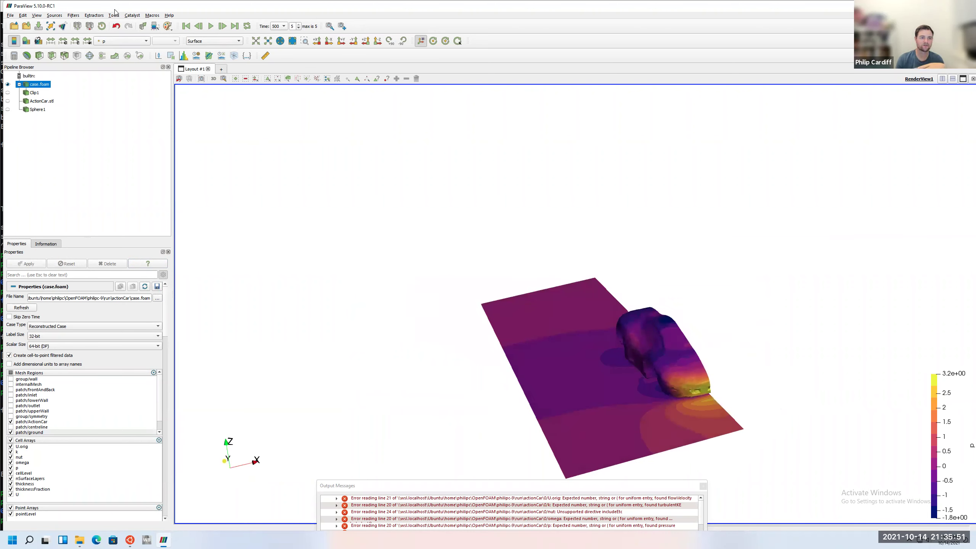
Add a Reflect filter to the loaded ActionCar and ground patches of case.foam
{"action": "left_click", "coordinate": [73, 16]}
{"action": "left_click", "coordinate": [72, 15]}
{"action": "left_click", "coordinate": [73, 15]}
{"action": "left_click", "coordinate": [80, 25]}
{"action": "type", "text": "ref"}
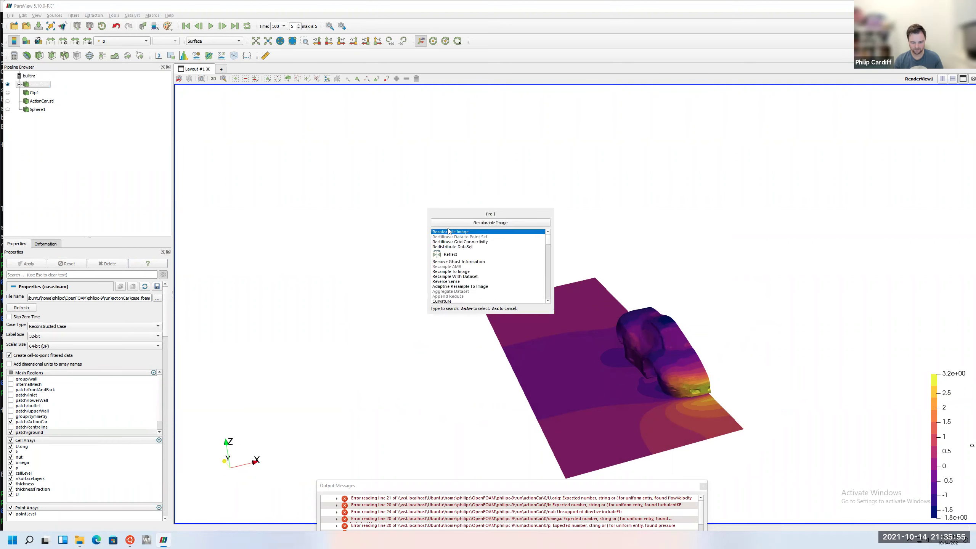
{"action": "key", "text": "Return"}
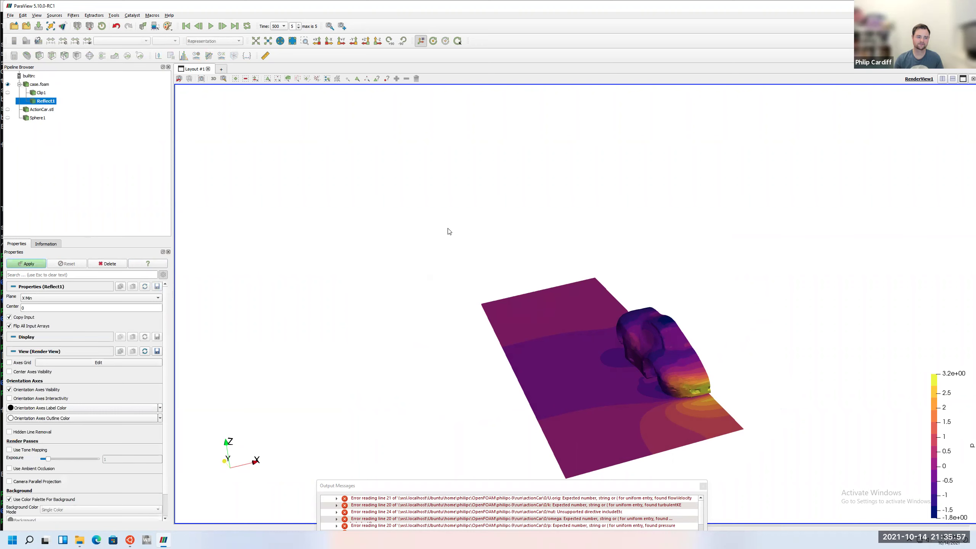
{"action": "left_click_drag", "start_coordinate": [578, 330], "coordinate": [579, 337]}
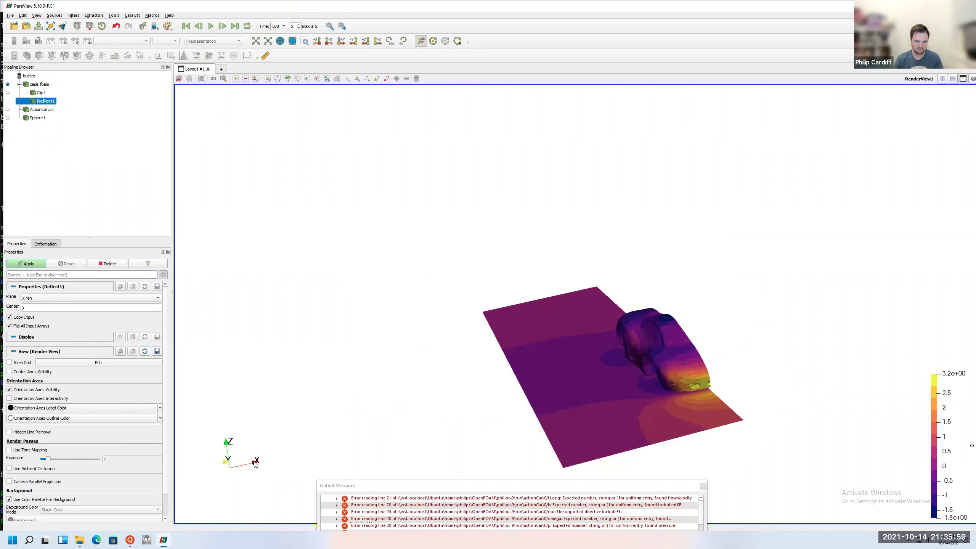
Mirror the half car and ground about the X Max plane and view the surface pressure on the complete car
{"action": "left_click", "coordinate": [44, 296]}
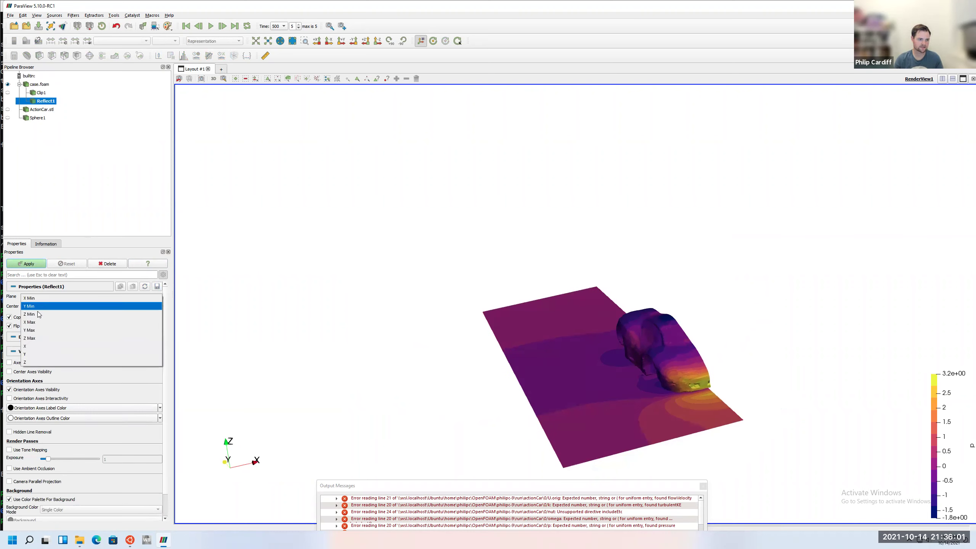
{"action": "left_click", "coordinate": [39, 323]}
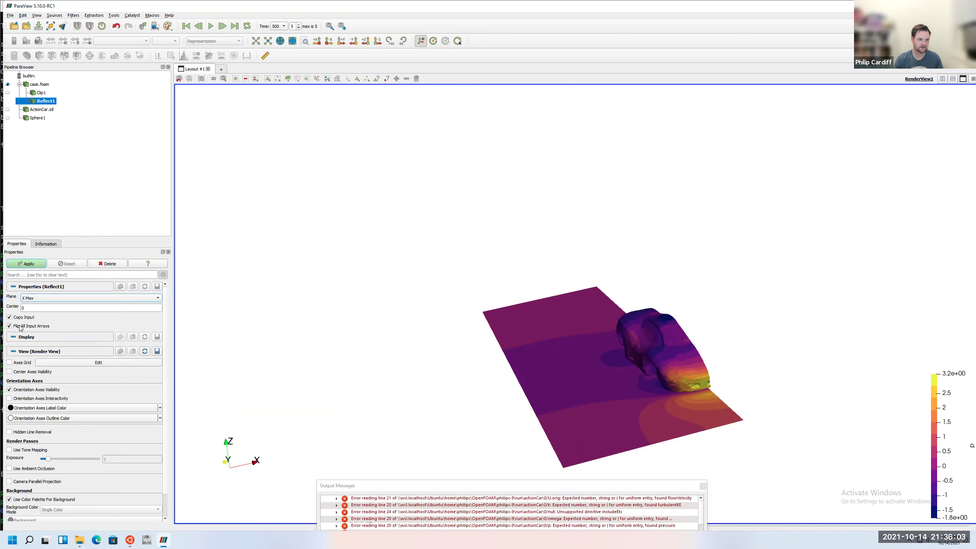
{"action": "key", "text": "ctrl+Return"}
{"action": "left_click_drag", "start_coordinate": [576, 333], "coordinate": [519, 335]}
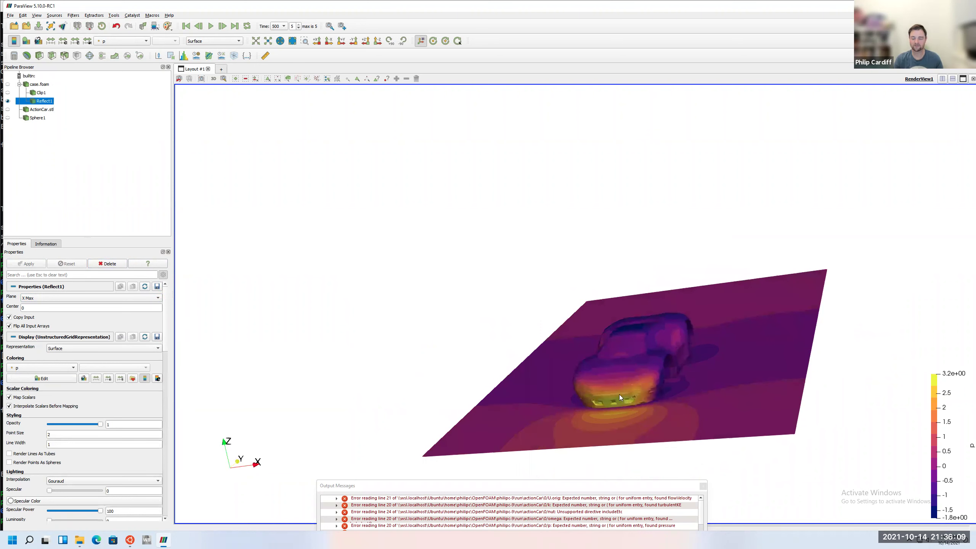
{"action": "left_click_drag", "start_coordinate": [616, 400], "coordinate": [632, 333]}
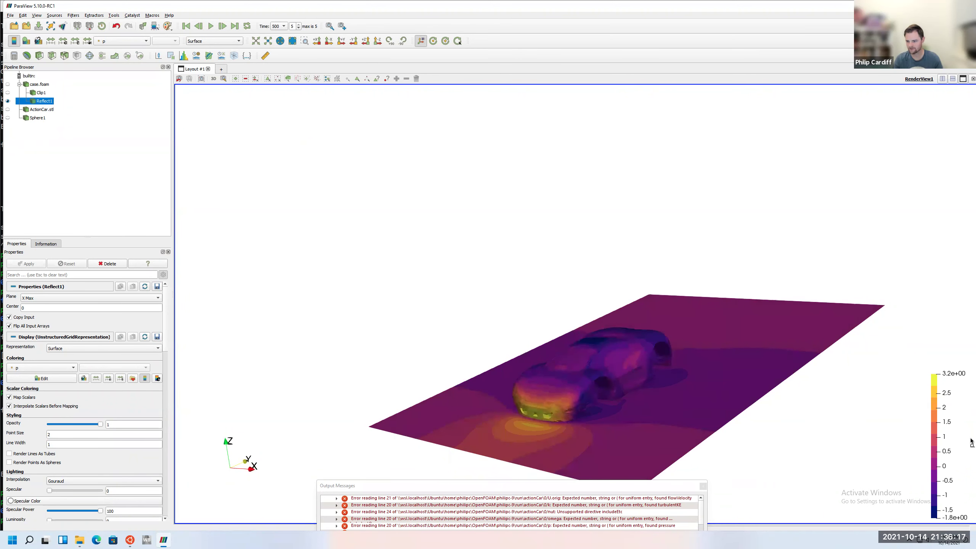
{"action": "left_click_drag", "start_coordinate": [603, 366], "coordinate": [577, 365]}
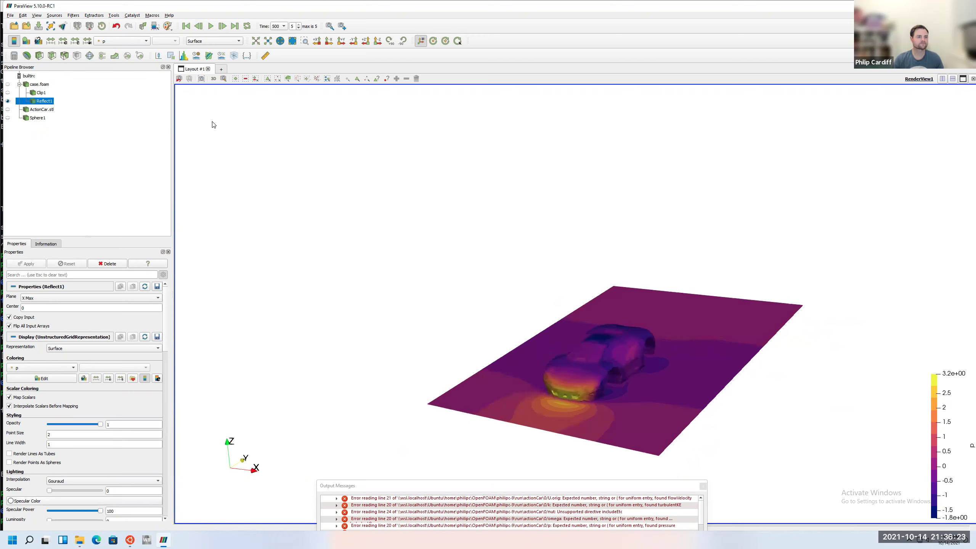
{"action": "left_click_drag", "start_coordinate": [584, 315], "coordinate": [590, 308]}
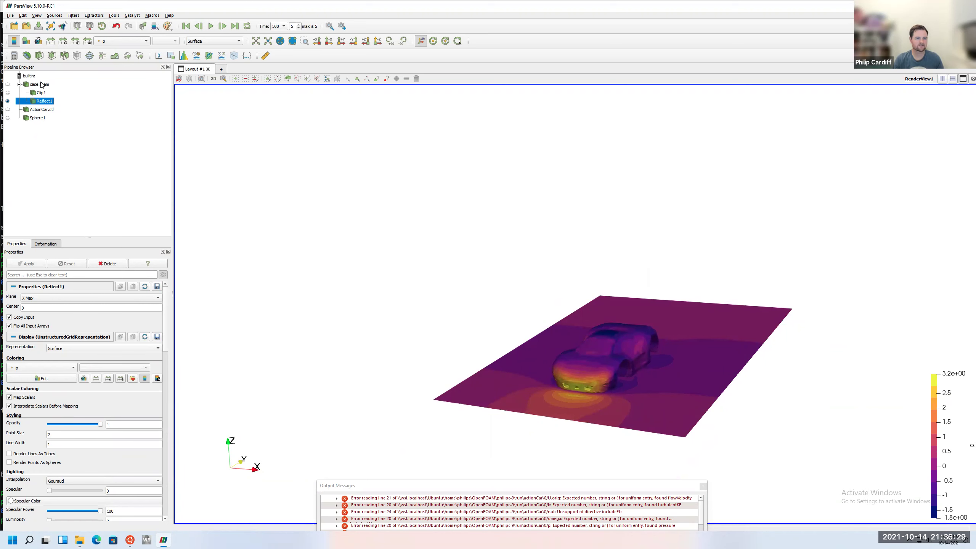
Load case.foam from the actionCar folder a second time with its internalMesh region
{"action": "left_click", "coordinate": [40, 85]}
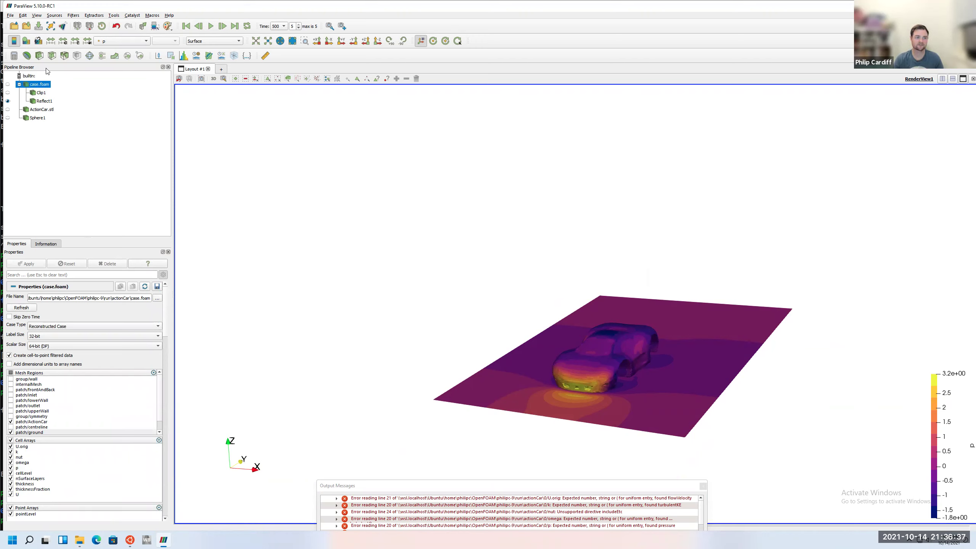
{"action": "left_click", "coordinate": [14, 26]}
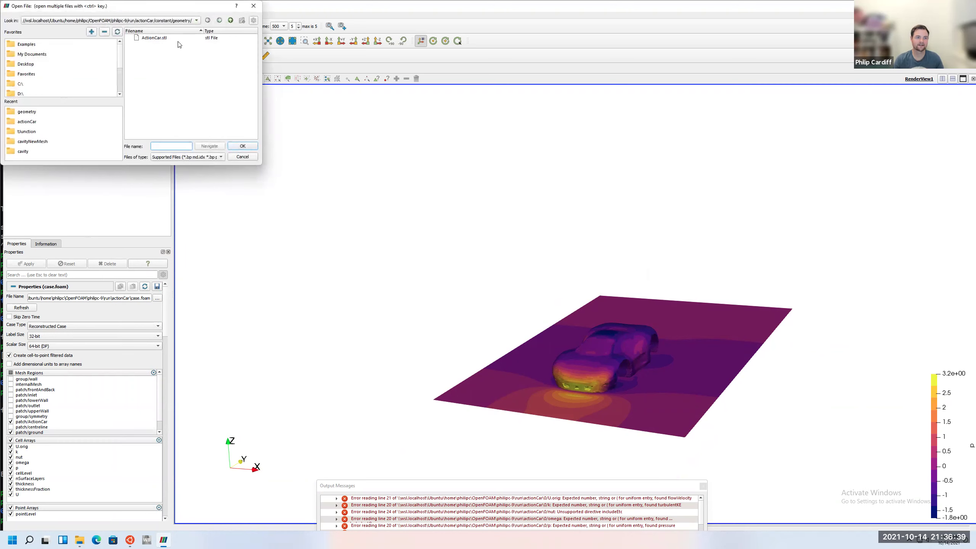
{"action": "left_click", "coordinate": [231, 20]}
{"action": "left_click", "coordinate": [231, 21]}
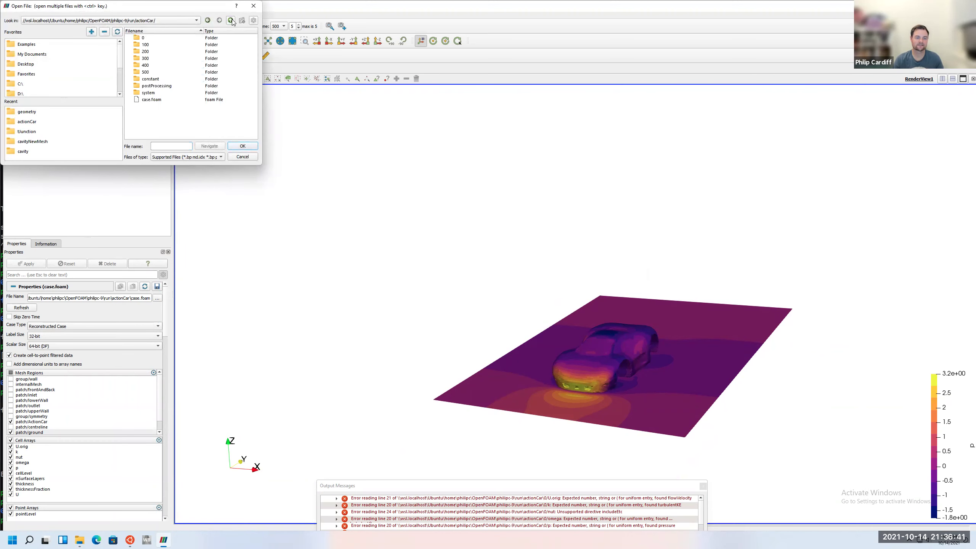
{"action": "left_click", "coordinate": [154, 100]}
{"action": "left_click", "coordinate": [243, 146]}
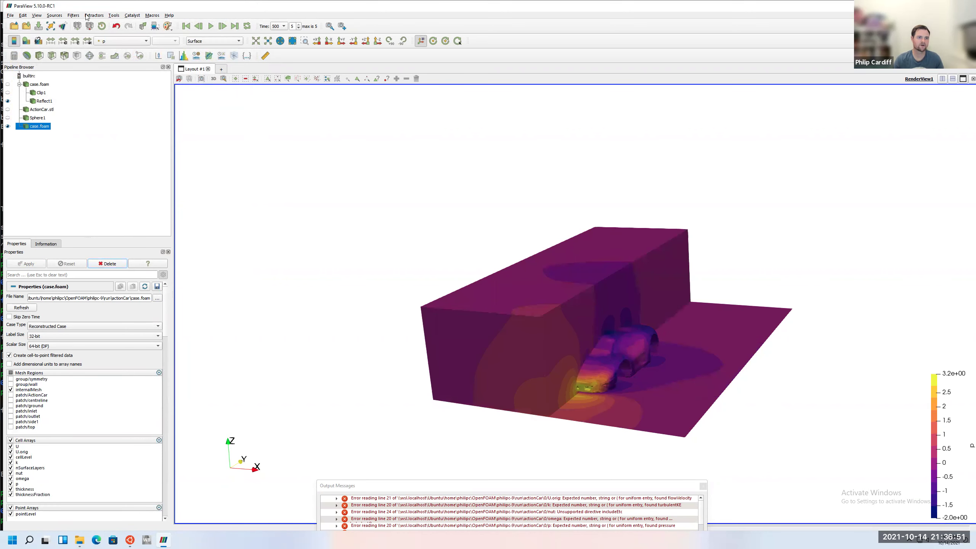
Reflect the second case.foam's internal mesh about the X Max plane
{"action": "left_click", "coordinate": [72, 15]}
{"action": "left_click", "coordinate": [171, 33]}
{"action": "left_click", "coordinate": [50, 300]}
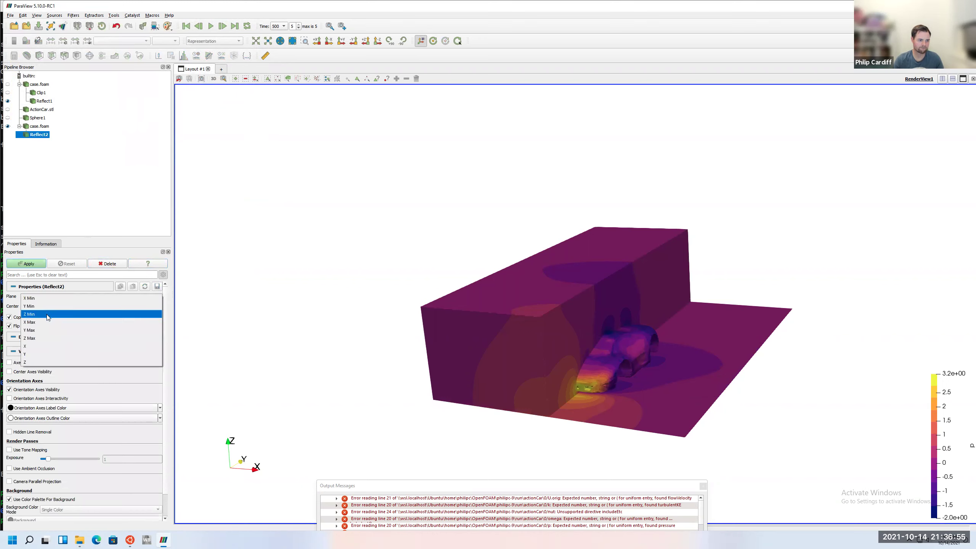
{"action": "left_click", "coordinate": [43, 322]}
{"action": "left_click", "coordinate": [28, 264]}
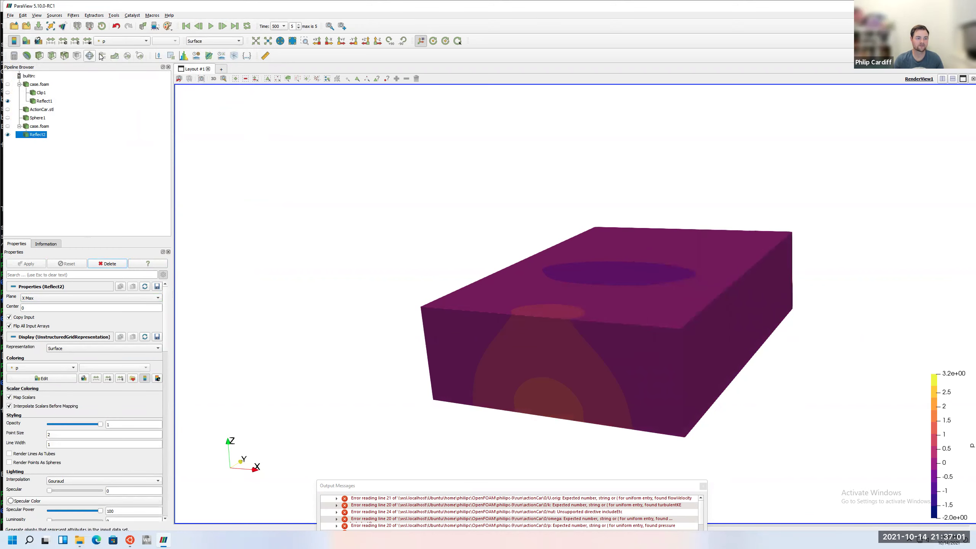
Create streamlines of U with a Stream Tracer on the reflected internal mesh and hide its seed line
{"action": "left_click", "coordinate": [101, 56]}
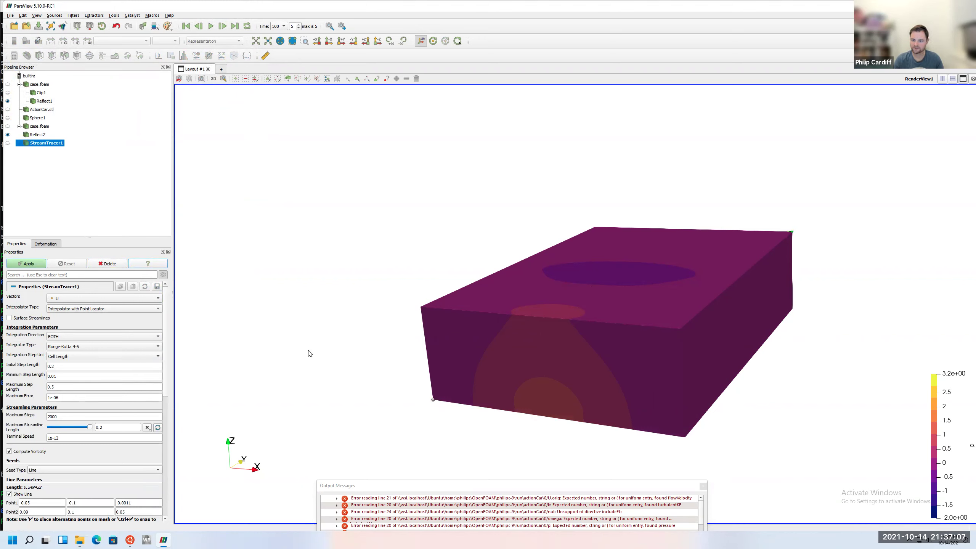
{"action": "left_click", "coordinate": [21, 263]}
{"action": "left_click", "coordinate": [22, 264]}
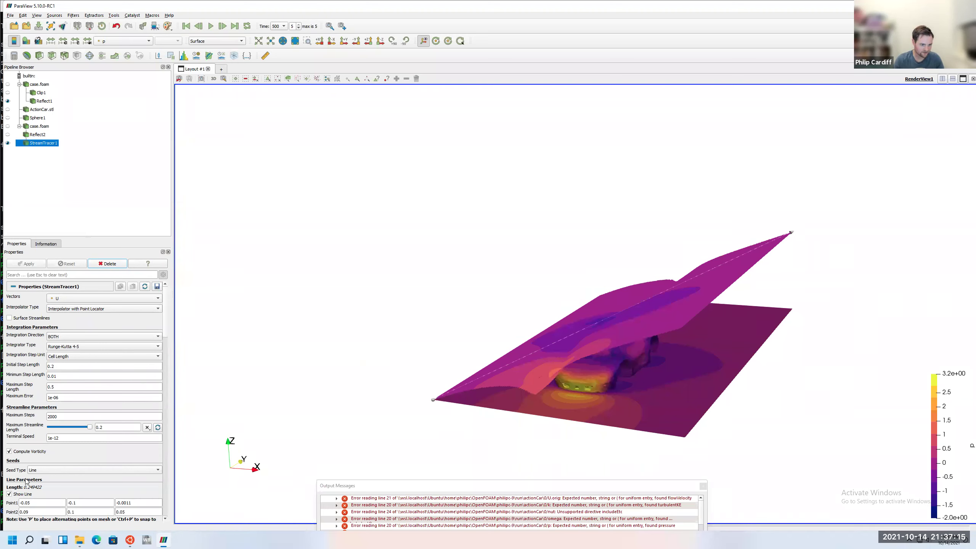
{"action": "left_click", "coordinate": [22, 494]}
{"action": "left_click_drag", "start_coordinate": [359, 363], "coordinate": [111, 463]}
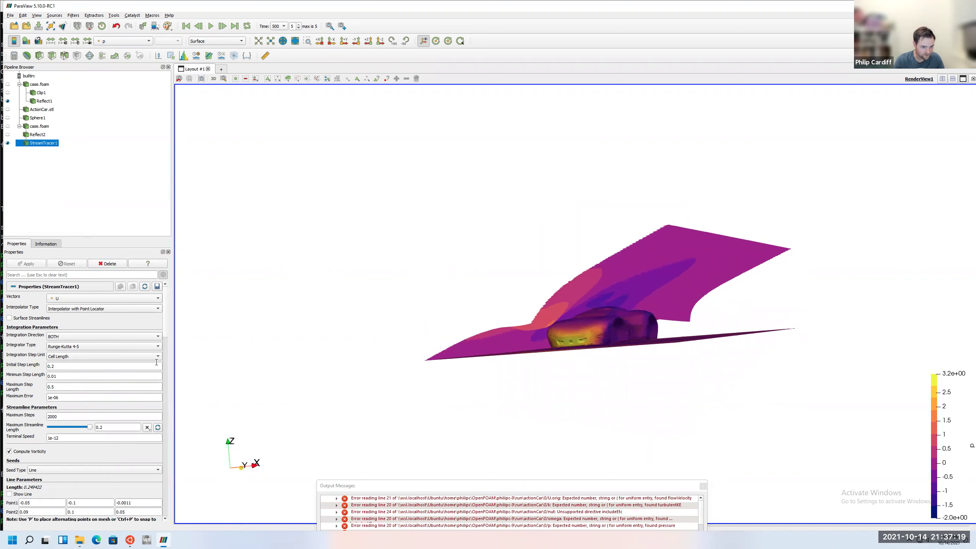
Set the streamline seed line's resolution to 20, apply it and view the separate lines around the car
{"action": "scroll", "coordinate": [168, 328], "scroll_direction": "down", "scroll_amount": 3}
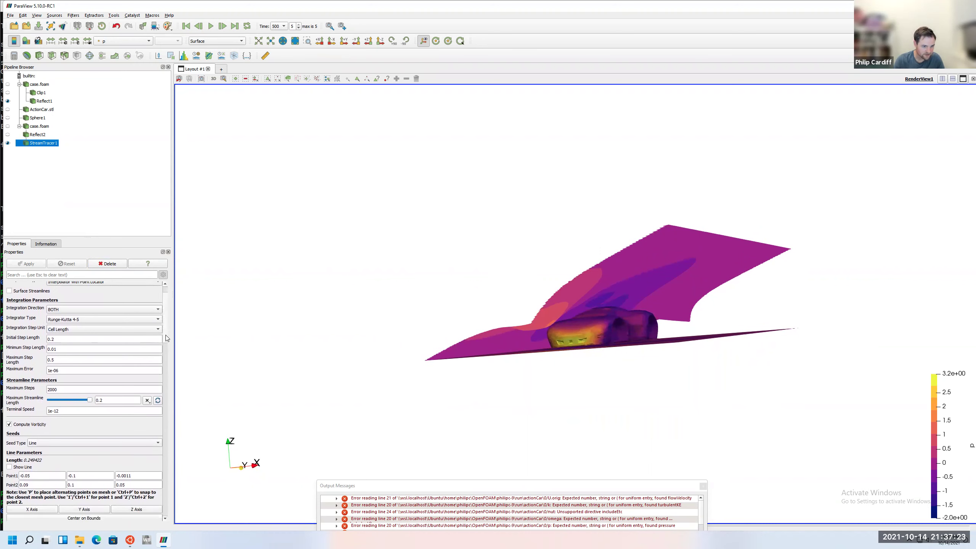
{"action": "scroll", "coordinate": [167, 338], "scroll_direction": "down", "scroll_amount": 5}
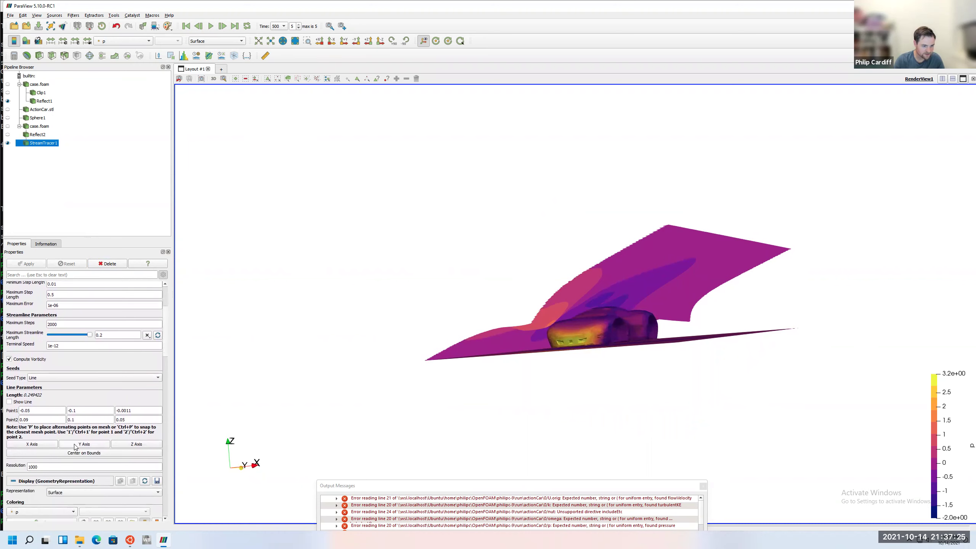
{"action": "double_click", "coordinate": [54, 467]}
{"action": "type", "text": "20"}
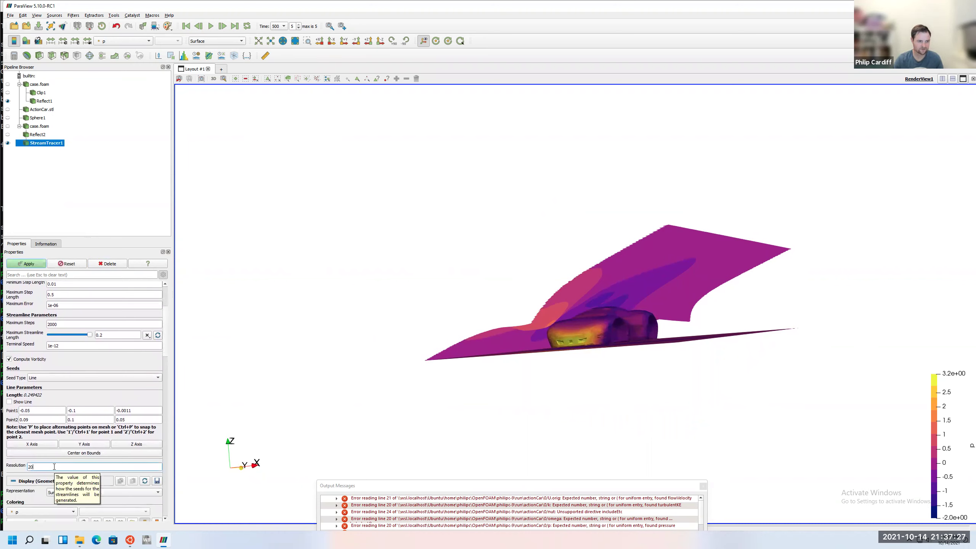
{"action": "left_click", "coordinate": [35, 265]}
{"action": "left_click_drag", "start_coordinate": [406, 259], "coordinate": [500, 344]}
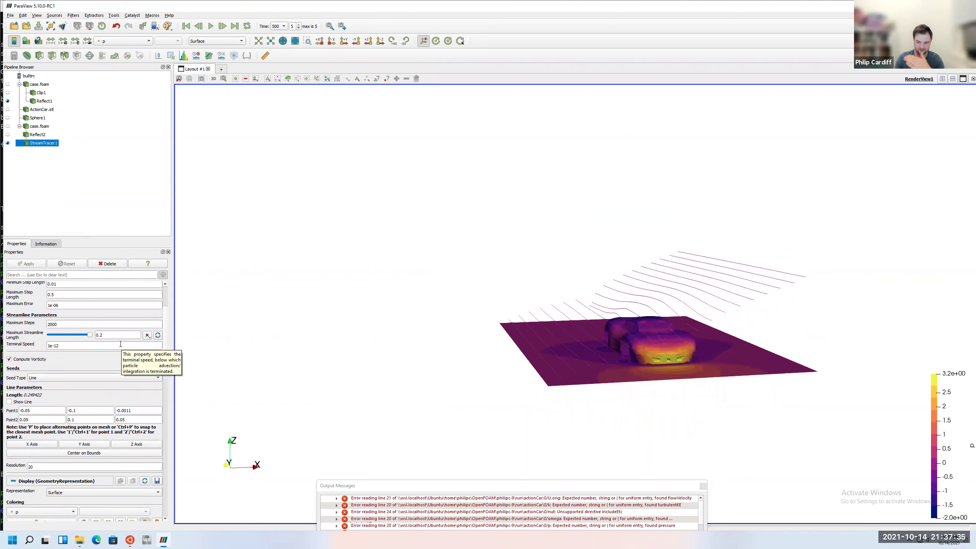
Change the streamline seed type from Line to Point Cloud
{"action": "left_click", "coordinate": [81, 377]}
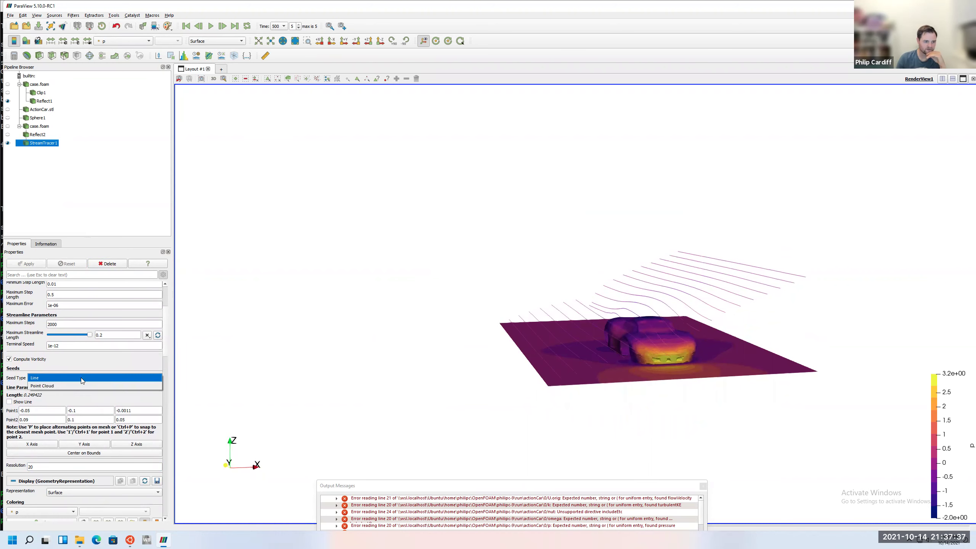
{"action": "left_click", "coordinate": [57, 386]}
{"action": "left_click_drag", "start_coordinate": [676, 429], "coordinate": [571, 440]}
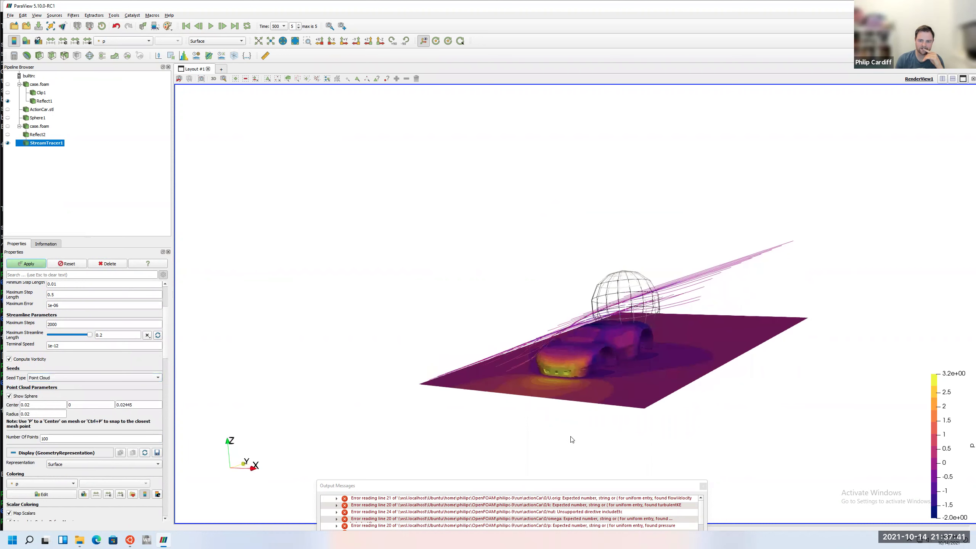
Show the reflected internal mesh and place the seed sphere's centre on its inlet face at about (0.019, -0.104, 0.019)
{"action": "left_click", "coordinate": [8, 135]}
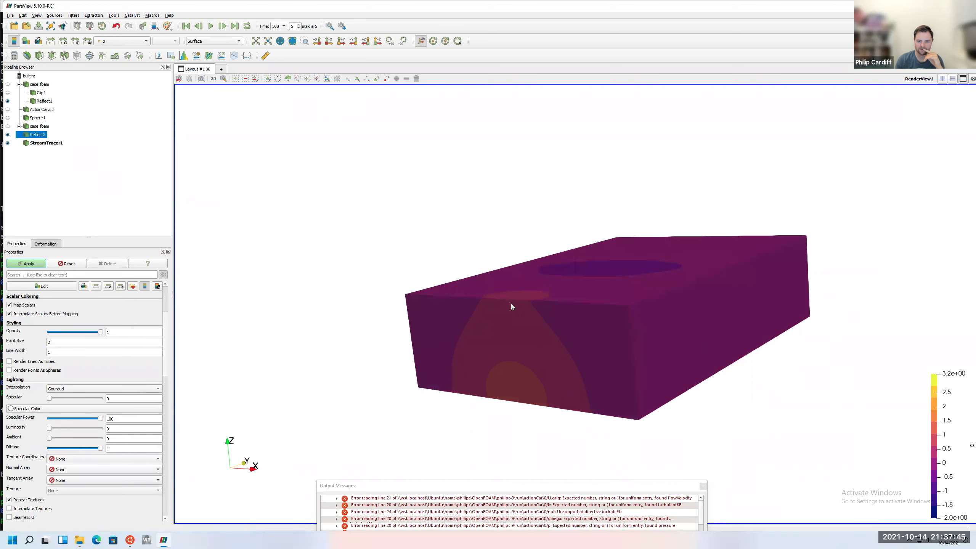
{"action": "left_click", "coordinate": [53, 144]}
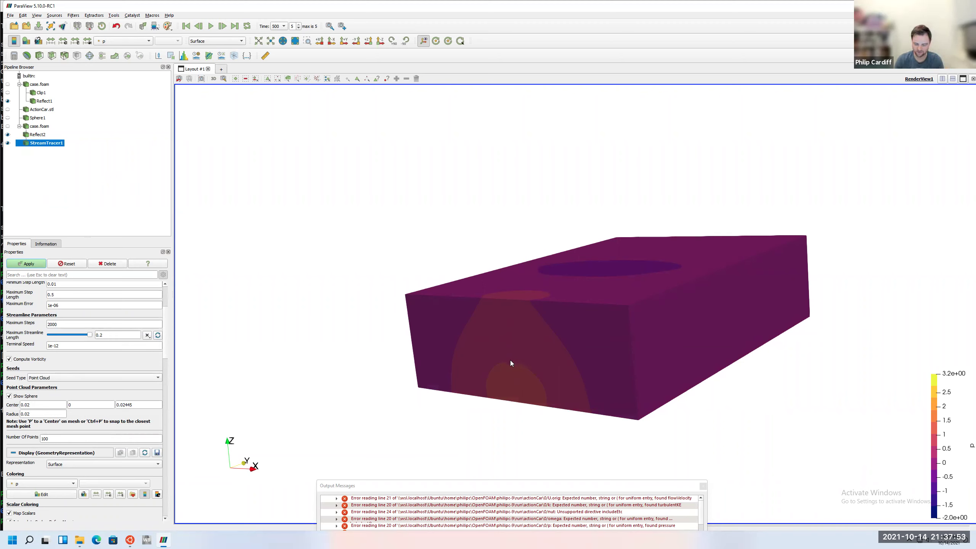
{"action": "key", "text": "p"}
{"action": "left_click_drag", "start_coordinate": [471, 431], "coordinate": [515, 417]}
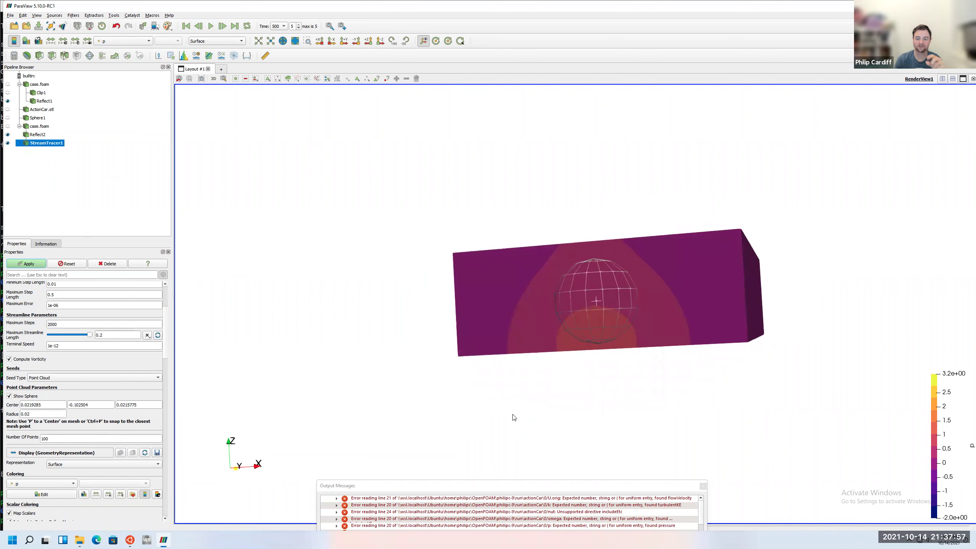
{"action": "key", "text": "p"}
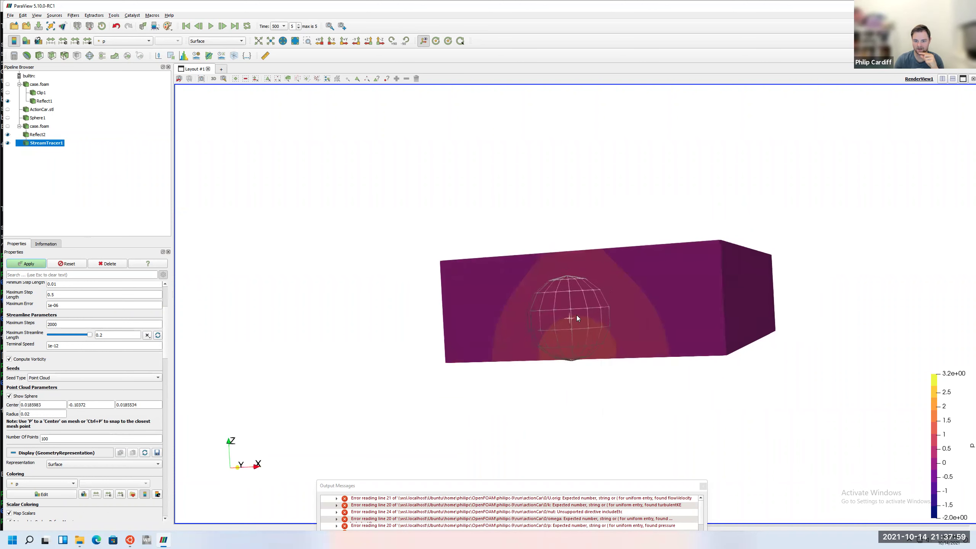
{"action": "key", "text": "p"}
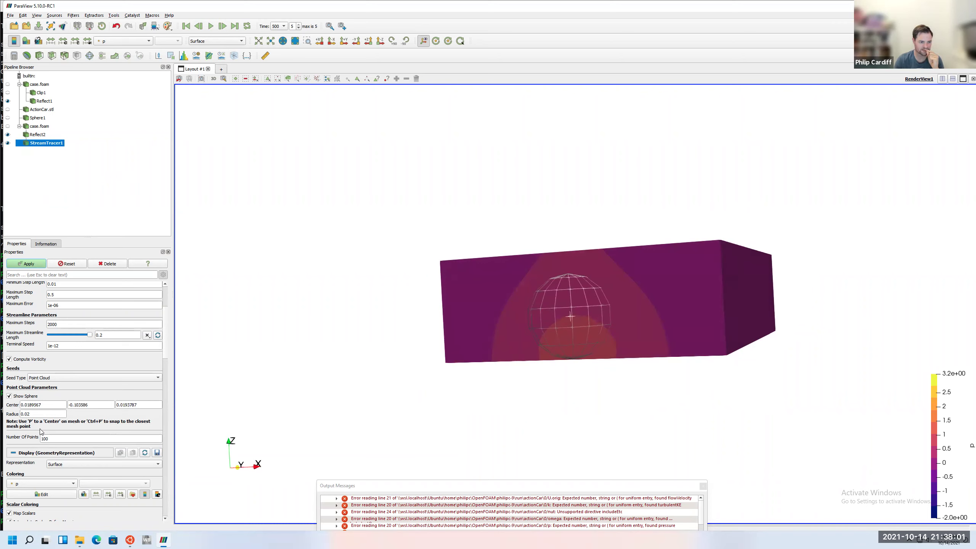
Apply the point cloud seeds and hide the reflected internal mesh to view the streamlines over the car
{"action": "left_click", "coordinate": [26, 264]}
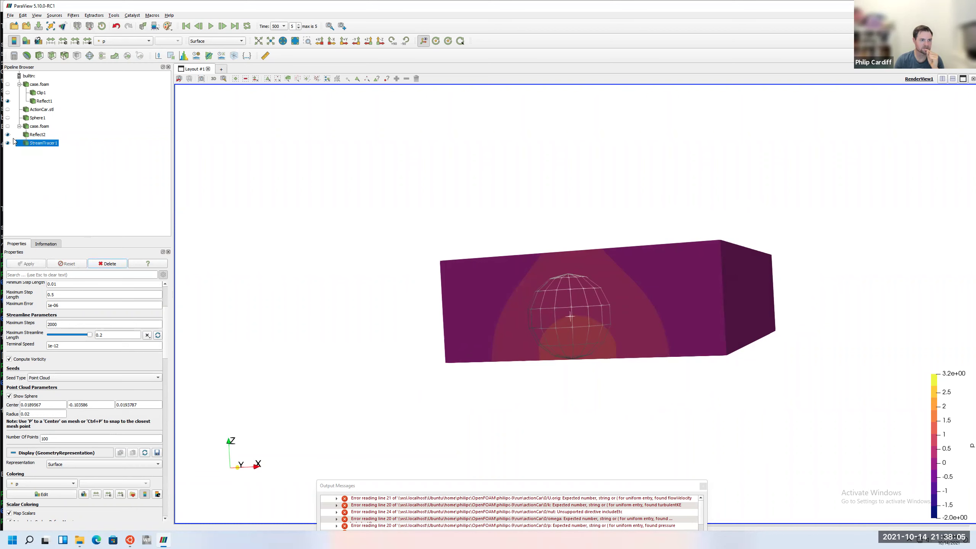
{"action": "left_click", "coordinate": [8, 134]}
{"action": "left_click_drag", "start_coordinate": [465, 372], "coordinate": [446, 364]}
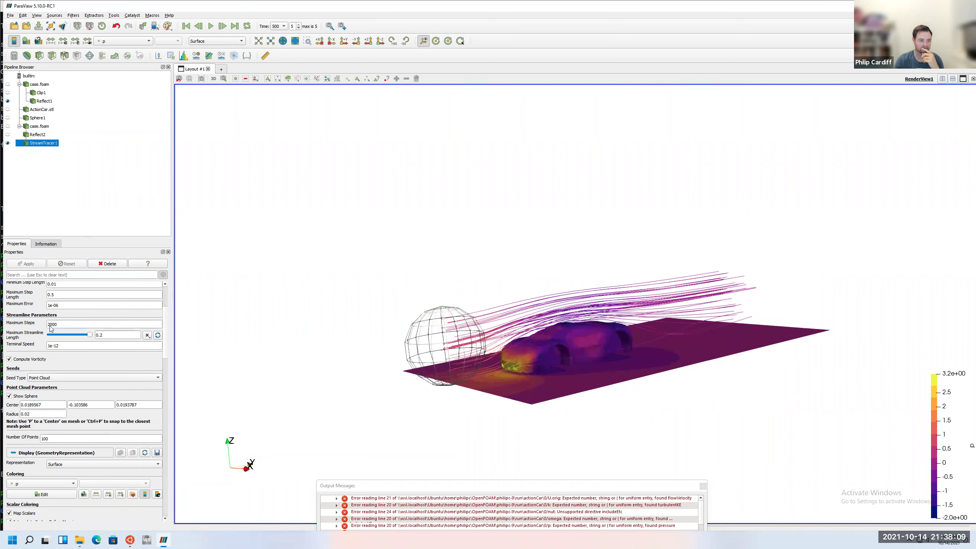
Enlarge the seed sphere's radius to 0.03, view the streamlines from the car's front, and raise the radius to 0.04
{"action": "double_click", "coordinate": [37, 410]}
{"action": "type", "text": "0.03"}
{"action": "key", "text": "Tab"}
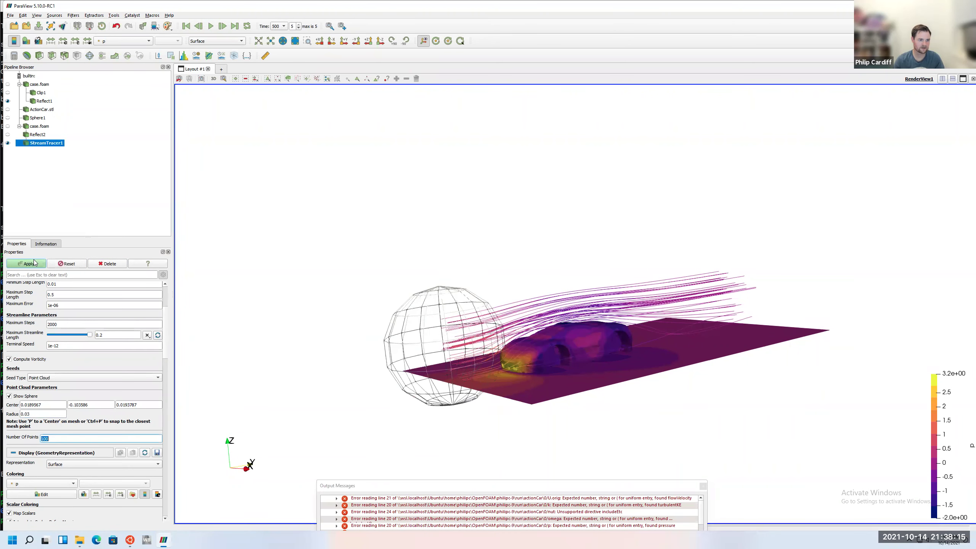
{"action": "left_click", "coordinate": [34, 265]}
{"action": "mouse_move", "coordinate": [500, 464]}
{"action": "left_mouse_down"}
{"action": "mouse_move", "coordinate": [558, 458]}
{"action": "mouse_move", "coordinate": [508, 453]}
{"action": "left_mouse_up"}
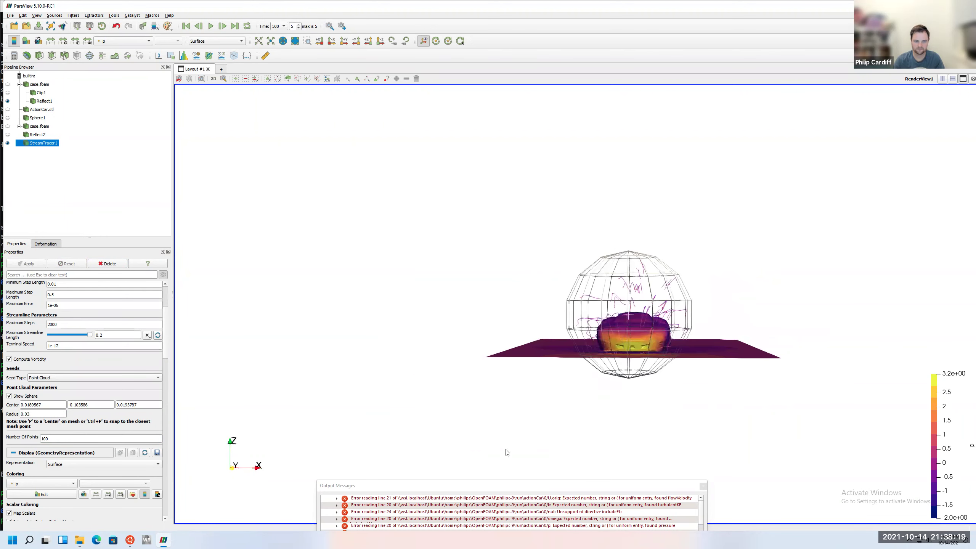
{"action": "double_click", "coordinate": [35, 412]}
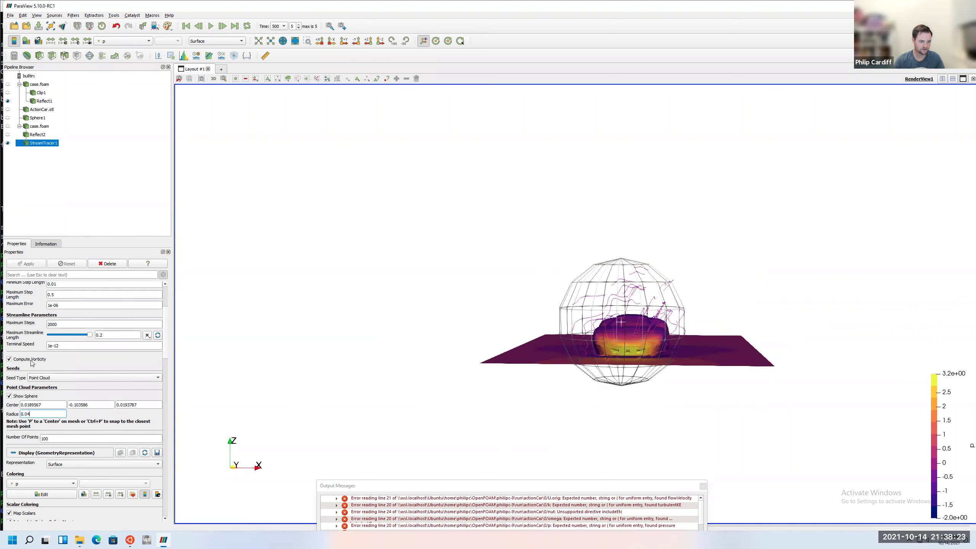
{"action": "key", "text": "Return"}
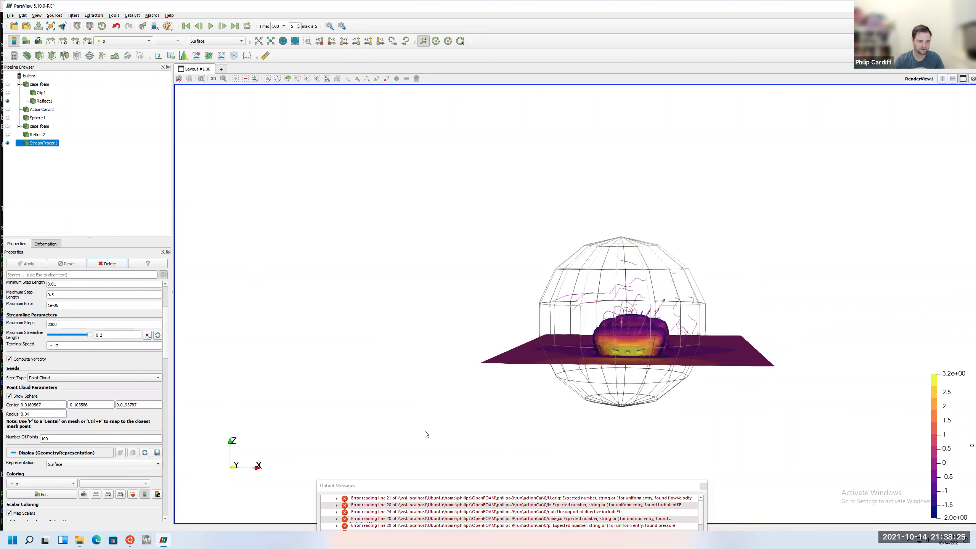
Move the seed sphere's centre to about (0.022, -0.103, 0.015), hide the sphere outline, and apply the seeds to update the streamlines
{"action": "left_click_drag", "start_coordinate": [534, 397], "coordinate": [676, 421]}
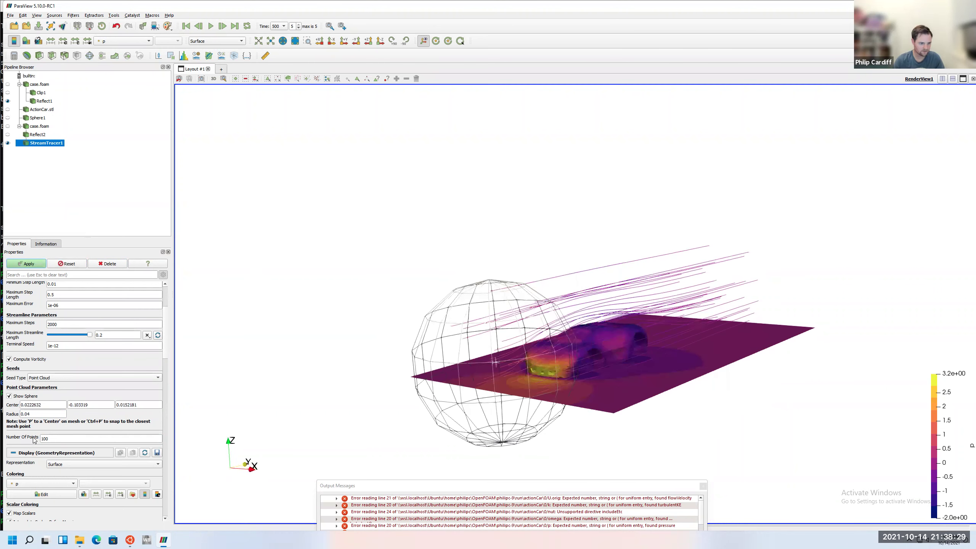
{"action": "left_click", "coordinate": [9, 396]}
{"action": "left_click_drag", "start_coordinate": [560, 440], "coordinate": [299, 414]}
{"action": "left_click", "coordinate": [29, 265]}
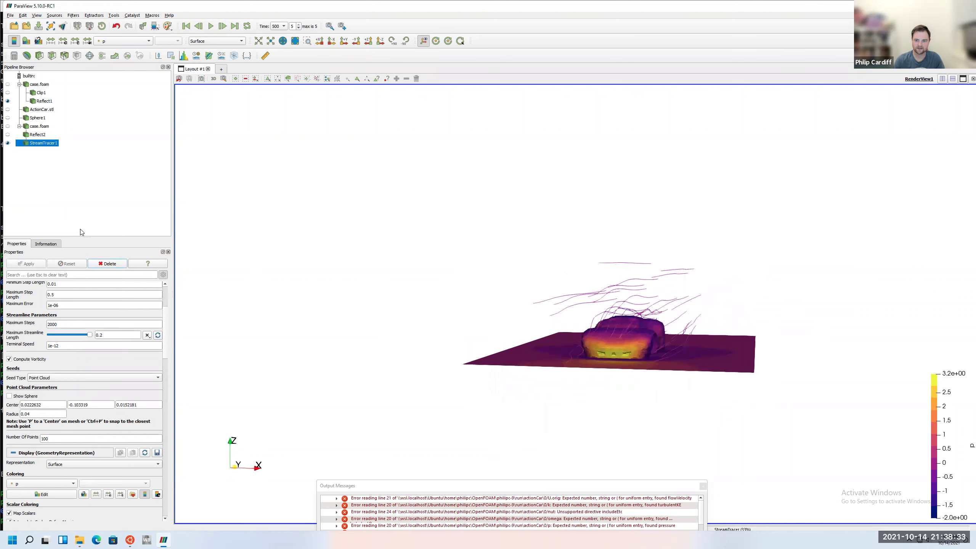
{"action": "left_click_drag", "start_coordinate": [581, 317], "coordinate": [557, 296]}
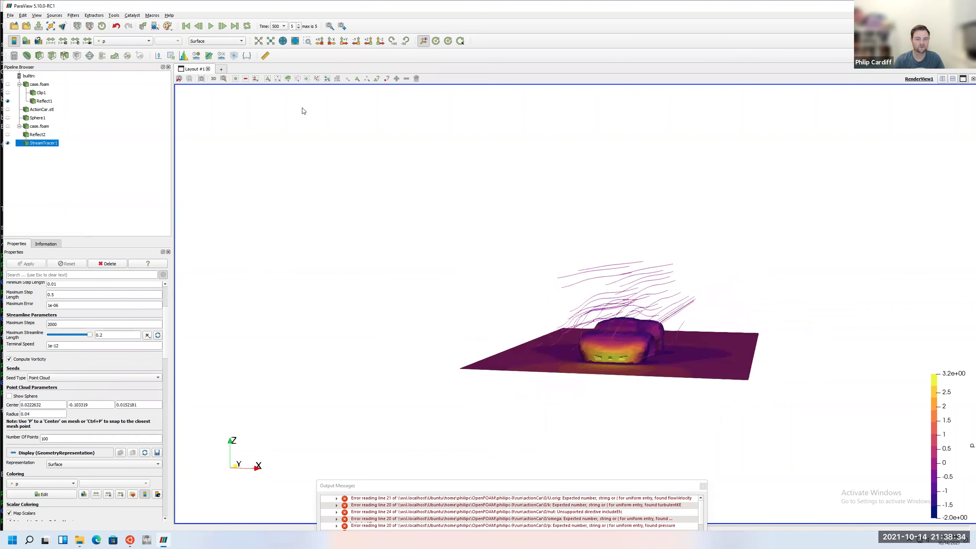
Add a Tube filter to the streamlines and apply it with its default settings
{"action": "left_click", "coordinate": [74, 16]}
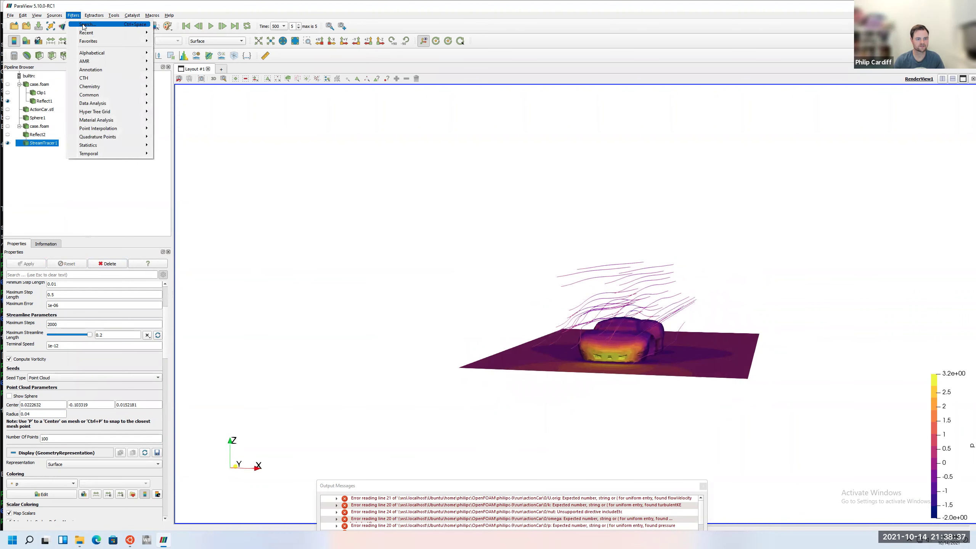
{"action": "left_click", "coordinate": [84, 25]}
{"action": "type", "text": "tube"}
{"action": "key", "text": "Return"}
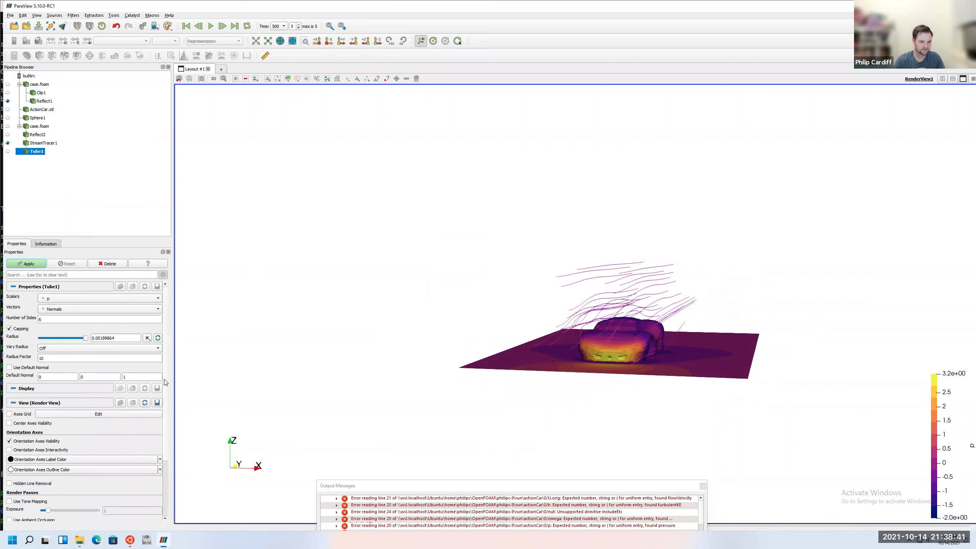
{"action": "left_click", "coordinate": [37, 265]}
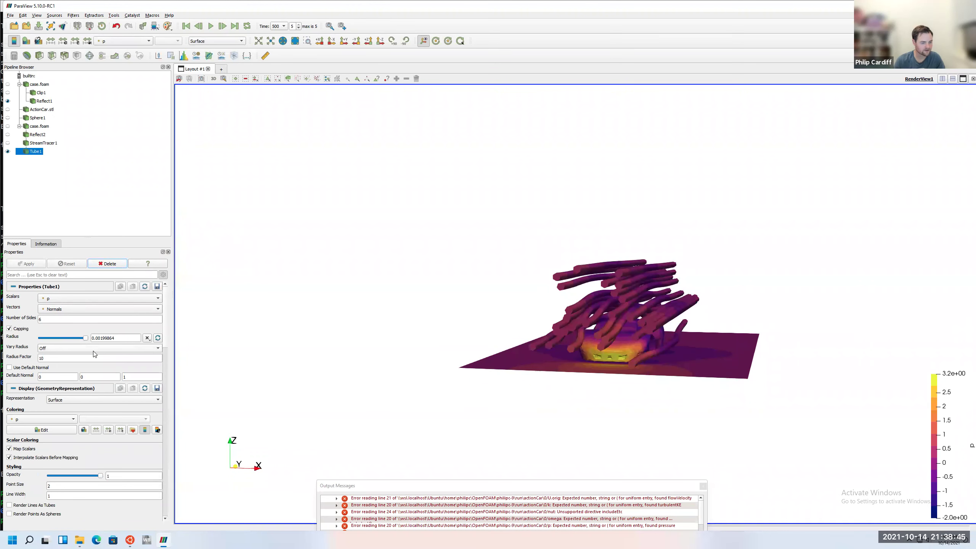
Set the streamline tubes' number of sides to 40 and apply the change
{"action": "double_click", "coordinate": [61, 317]}
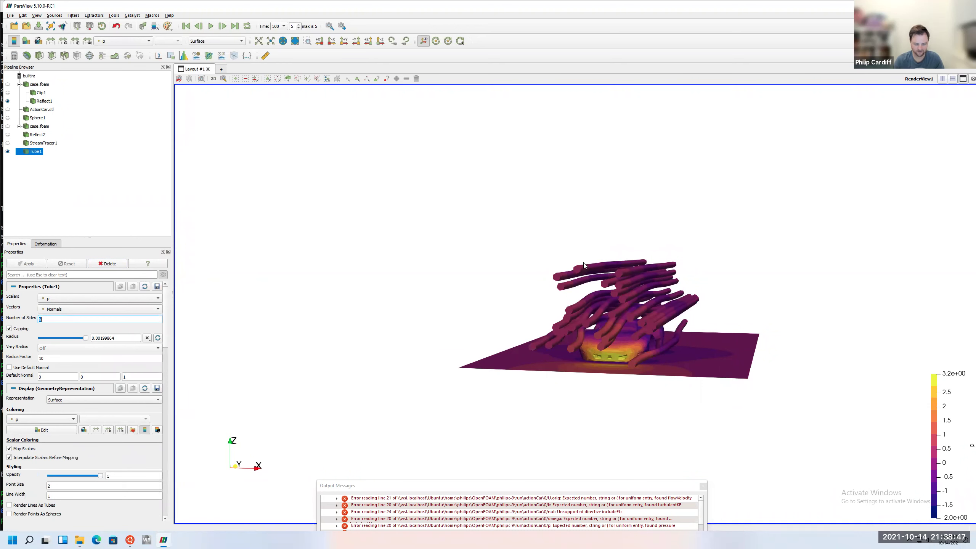
{"action": "type", "text": "40"}
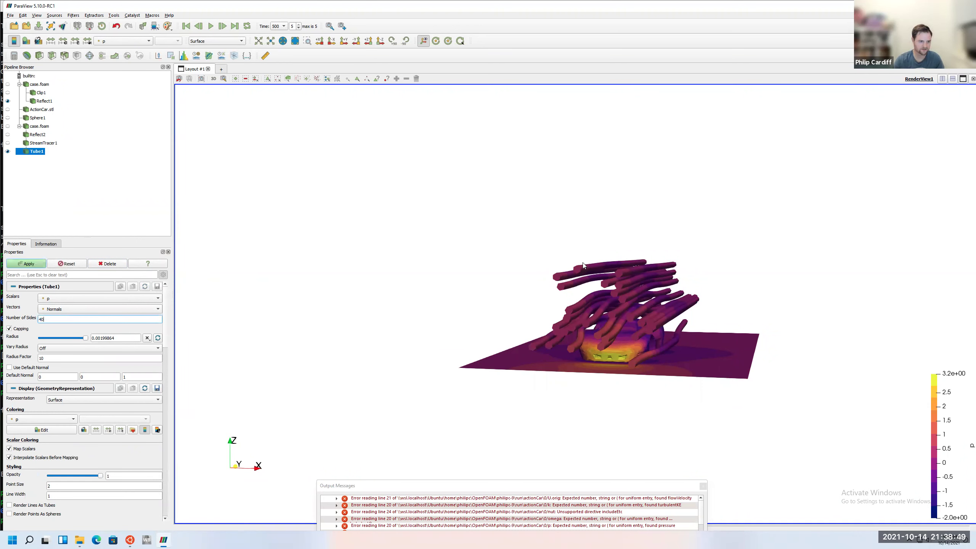
{"action": "left_click", "coordinate": [27, 264]}
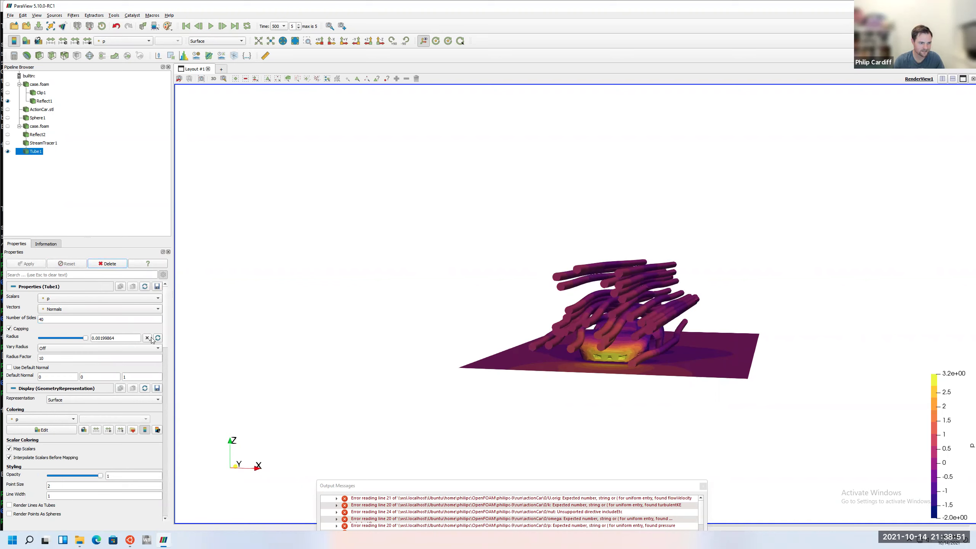
Set the streamline tubes' radius to 0.0005, apply the change, and view them over the car
{"action": "left_click_drag", "start_coordinate": [129, 338], "coordinate": [93, 336]}
{"action": "left_click", "coordinate": [105, 338]}
{"action": "double_click", "coordinate": [133, 339]}
{"action": "type", "text": "0005"}
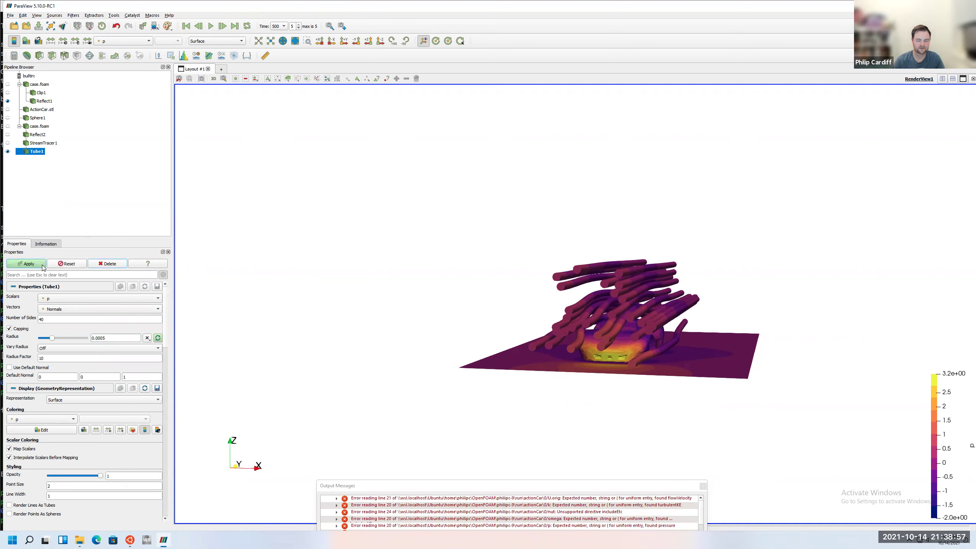
{"action": "left_click", "coordinate": [38, 264]}
{"action": "left_click_drag", "start_coordinate": [746, 275], "coordinate": [642, 339]}
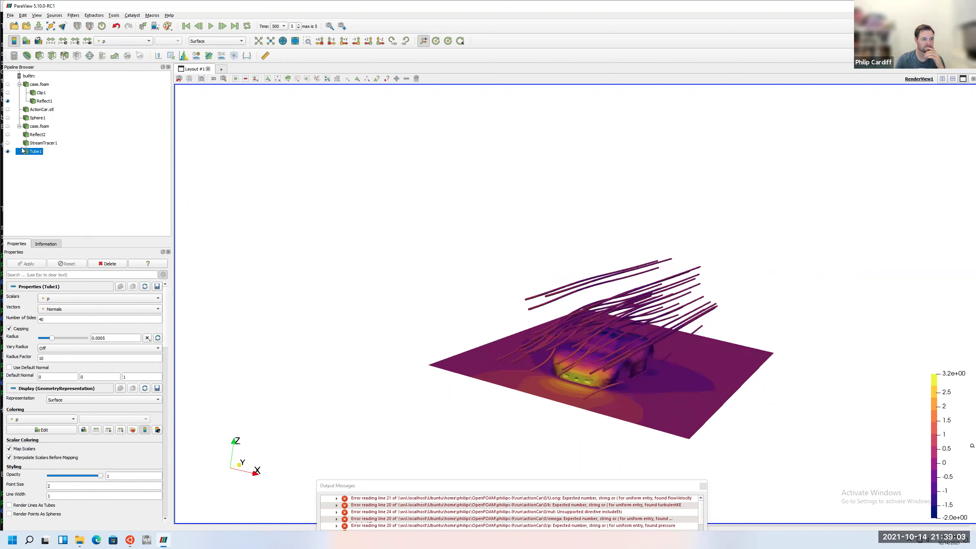
Create a Slice of the reflected internal mesh with a Z-normal plane and lower its origin to about z = 0.005
{"action": "left_click", "coordinate": [37, 135]}
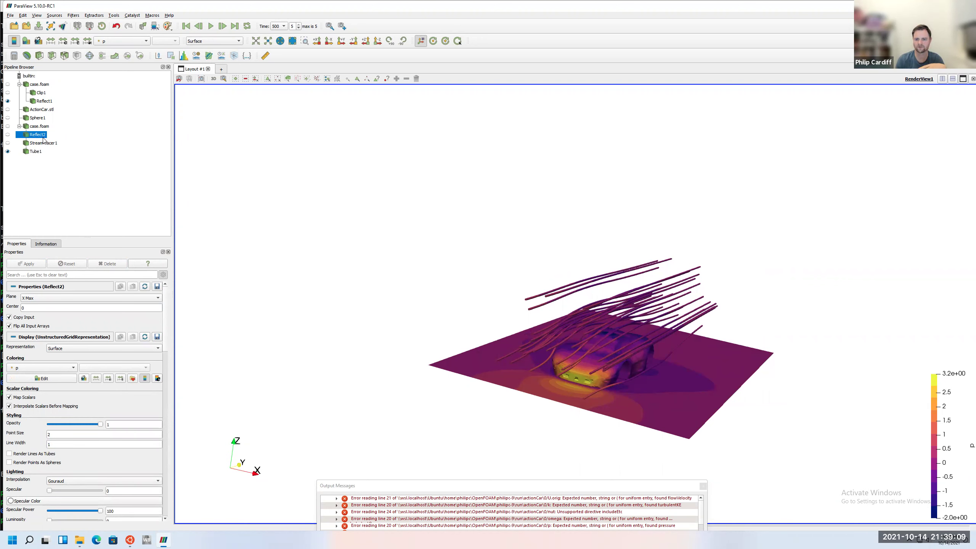
{"action": "left_click", "coordinate": [52, 56]}
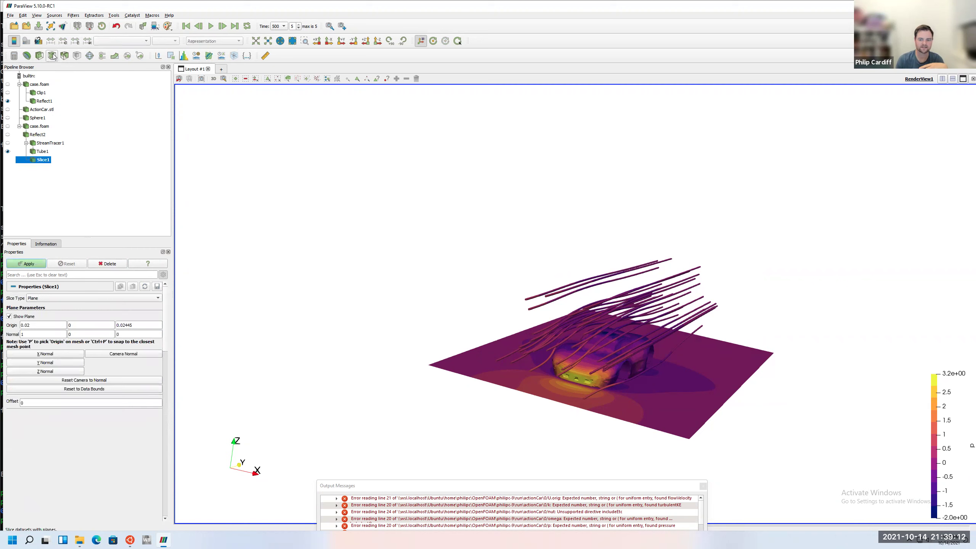
{"action": "left_click", "coordinate": [47, 371]}
{"action": "left_click_drag", "start_coordinate": [490, 460], "coordinate": [507, 473]}
{"action": "left_click_drag", "start_coordinate": [702, 331], "coordinate": [692, 379]}
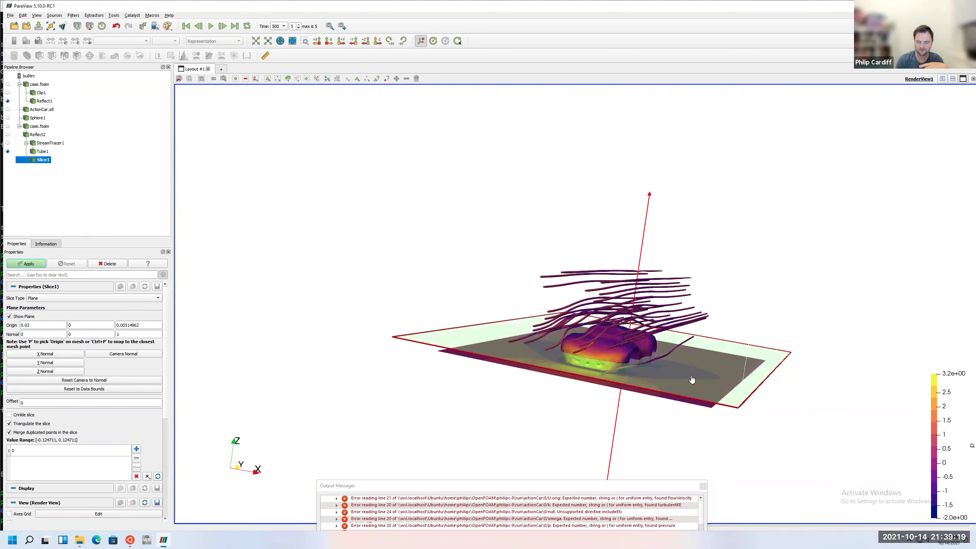
Change the slice plane to a Y normal, shift its origin to about y = -0.033, and apply the slice
{"action": "left_click", "coordinate": [49, 356]}
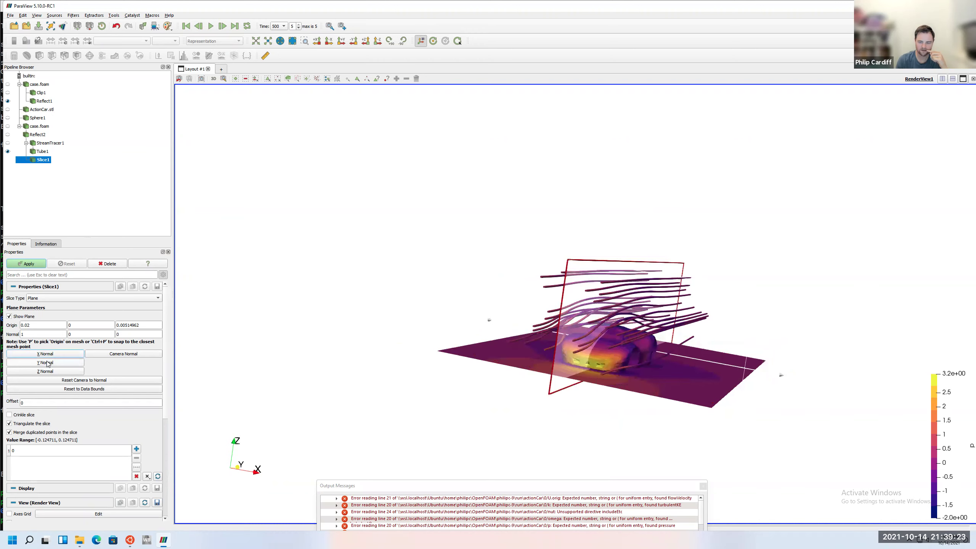
{"action": "left_click", "coordinate": [47, 363]}
{"action": "left_click_drag", "start_coordinate": [860, 366], "coordinate": [818, 367]}
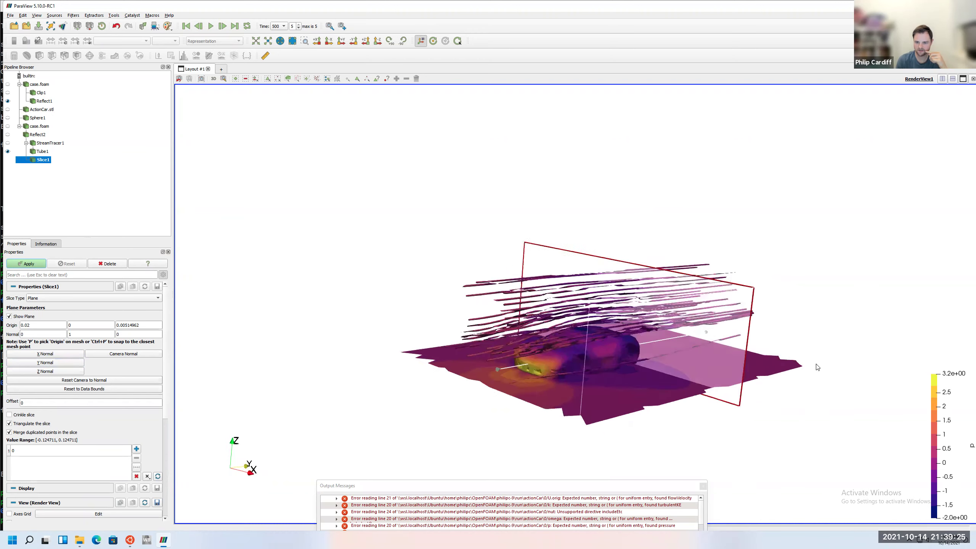
{"action": "left_click_drag", "start_coordinate": [680, 366], "coordinate": [615, 375]}
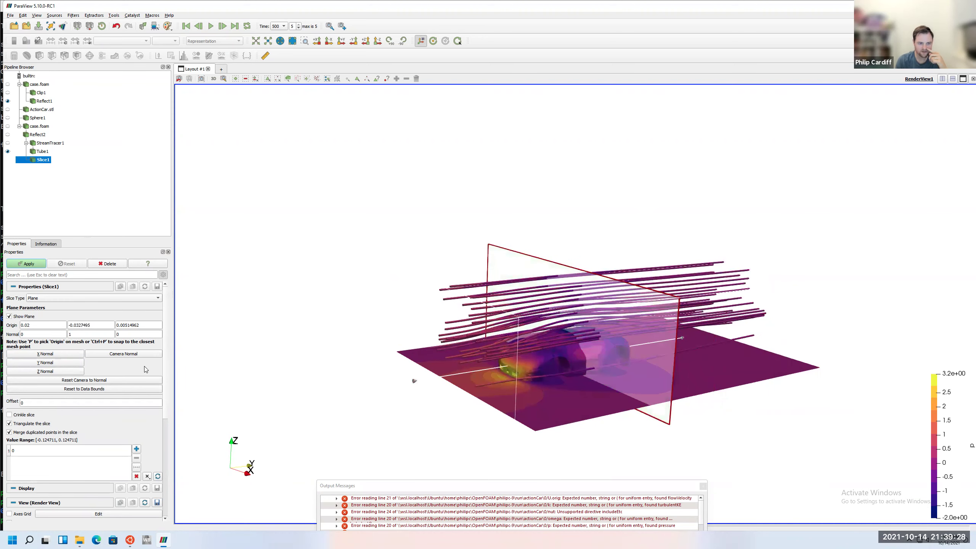
{"action": "left_click", "coordinate": [27, 265]}
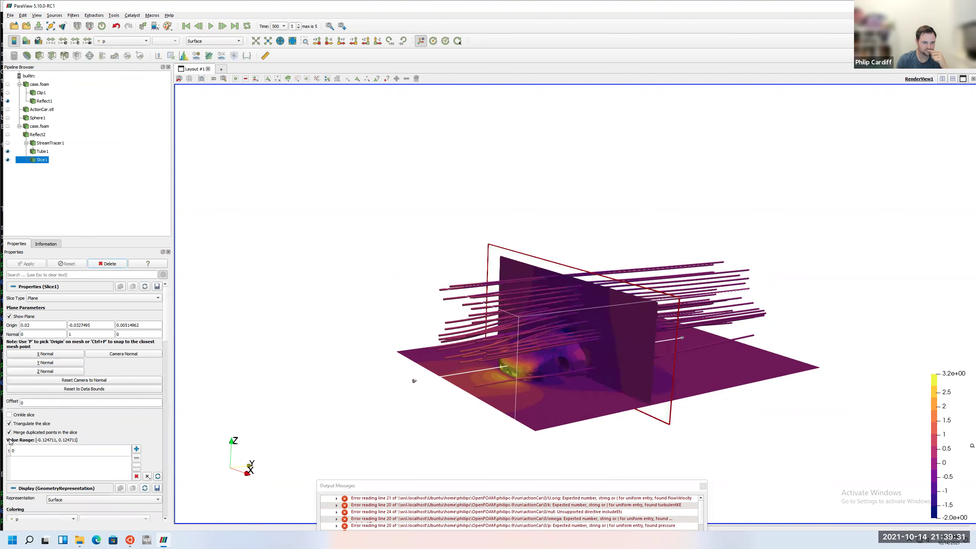
Hide the slice plane outline and the streamline tubes to view the pressure slice across the car
{"action": "left_click", "coordinate": [23, 315]}
{"action": "left_click_drag", "start_coordinate": [457, 391], "coordinate": [495, 388]}
{"action": "left_click", "coordinate": [8, 151]}
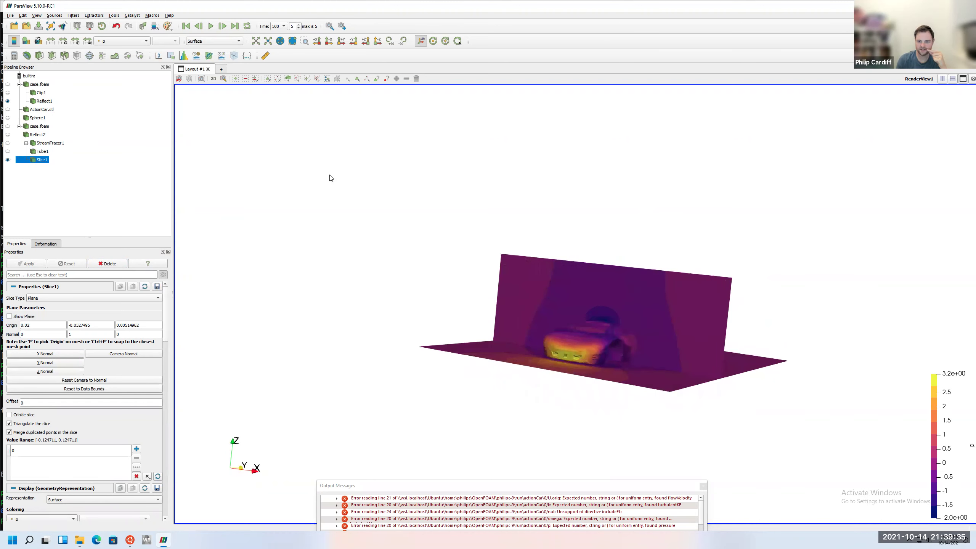
Colour the slice by velocity U, rescale its colours to the visible data range, and view the slice closely around the car
{"action": "left_click", "coordinate": [117, 40]}
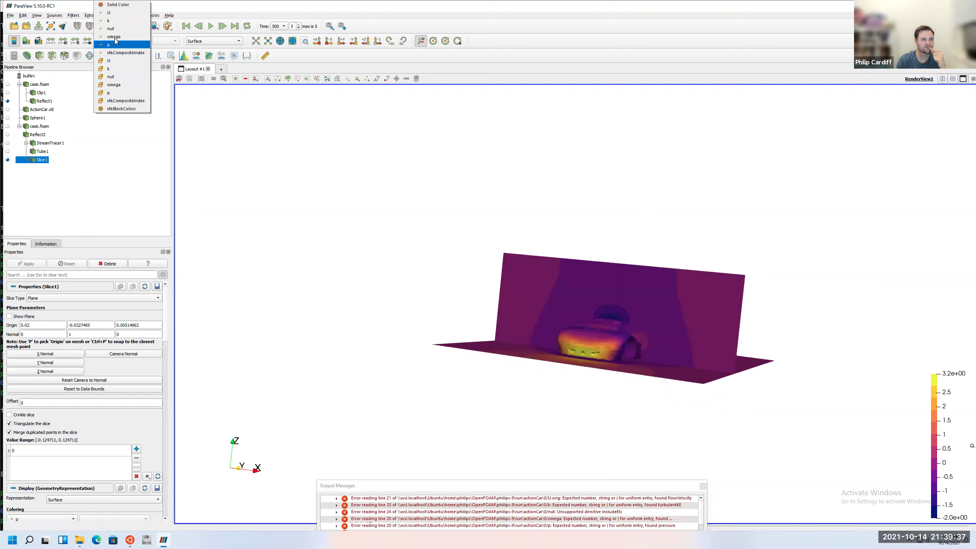
{"action": "left_click", "coordinate": [114, 15]}
{"action": "left_click_drag", "start_coordinate": [433, 173], "coordinate": [374, 196]}
{"action": "left_click", "coordinate": [88, 40]}
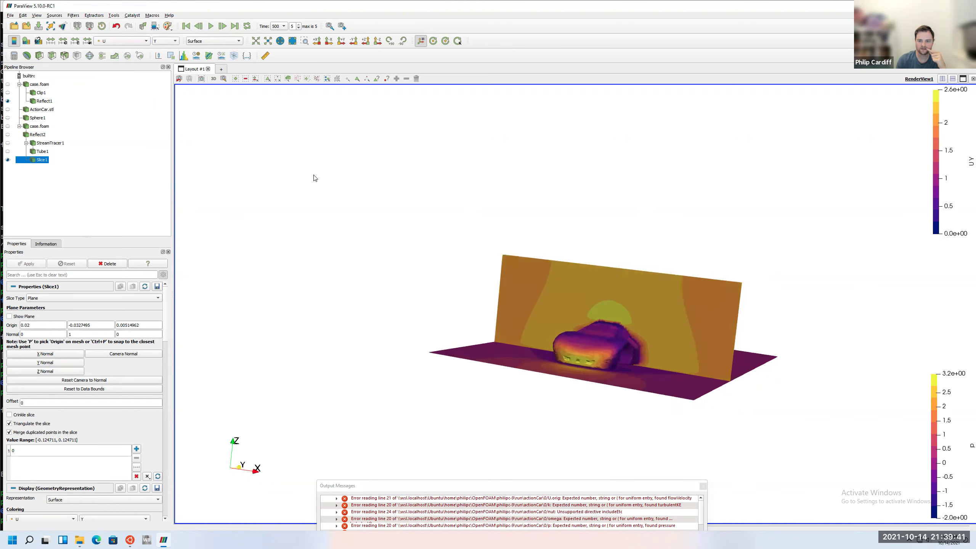
{"action": "scroll", "coordinate": [477, 296], "scroll_direction": "up", "scroll_amount": 3}
{"action": "left_click_drag", "start_coordinate": [573, 283], "coordinate": [622, 370]}
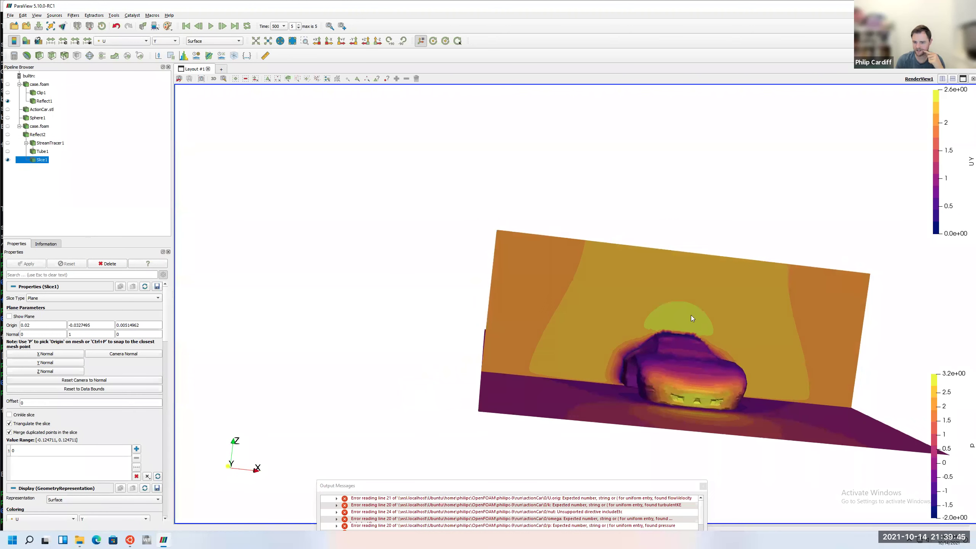
{"action": "left_click_drag", "start_coordinate": [635, 331], "coordinate": [530, 325]}
Hide the velocity slice and show the streamline tubes around the car again, leaving the thin streamlines hidden
{"action": "left_click", "coordinate": [7, 142]}
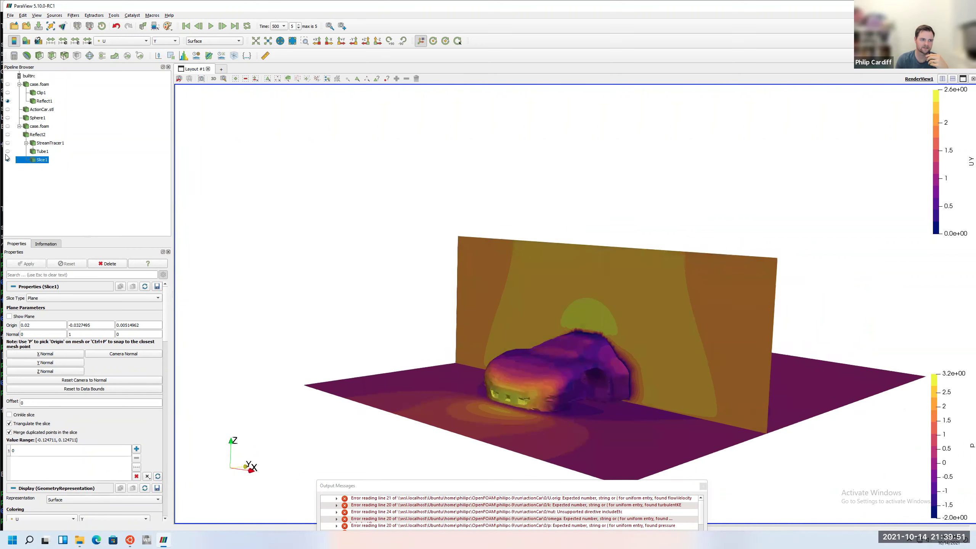
{"action": "left_click", "coordinate": [7, 159]}
{"action": "left_click", "coordinate": [50, 143]}
{"action": "left_click_drag", "start_coordinate": [482, 292], "coordinate": [576, 330]}
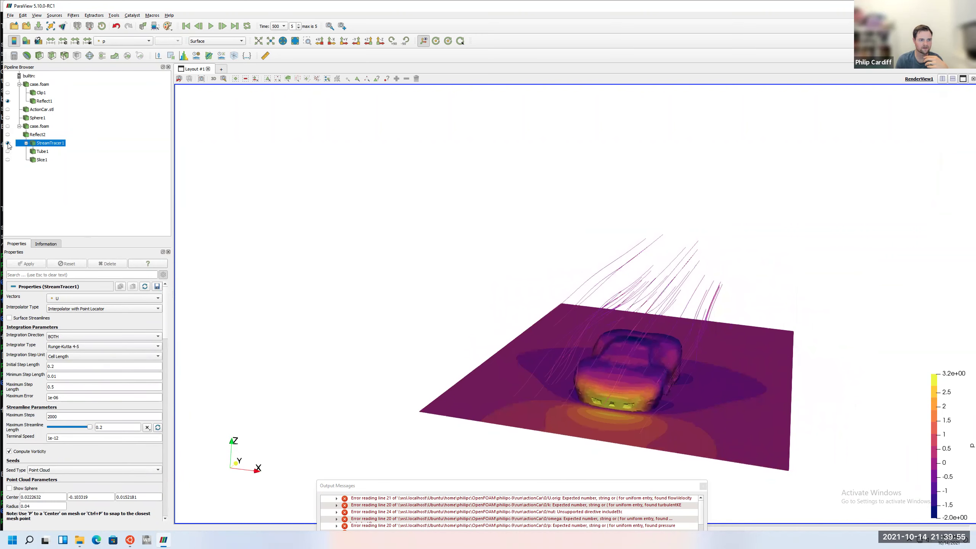
{"action": "left_click", "coordinate": [7, 143]}
{"action": "left_click", "coordinate": [7, 150]}
{"action": "left_click", "coordinate": [42, 151]}
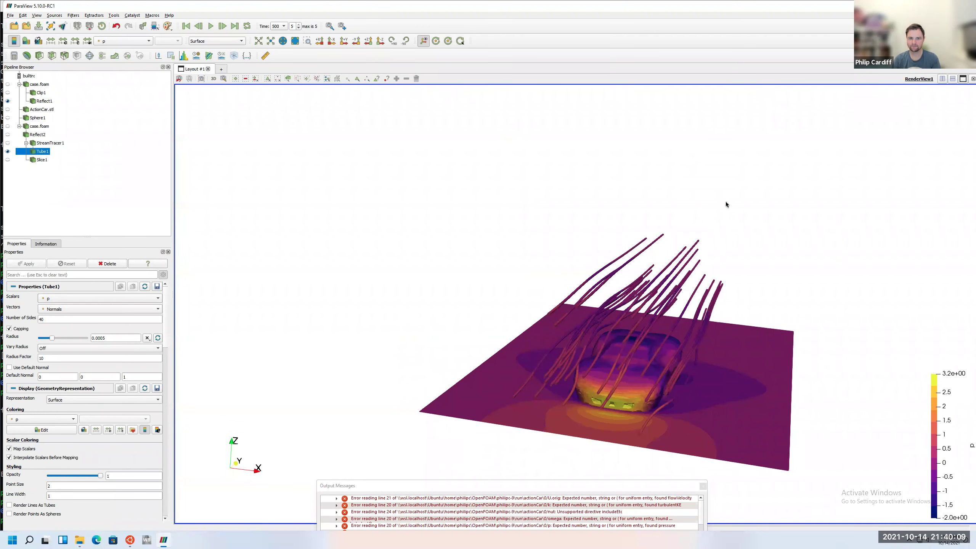
Switch to the actionCar terminal and run foamLog on log.simpleFoam to extract the residual data
{"action": "left_click", "coordinate": [130, 541]}
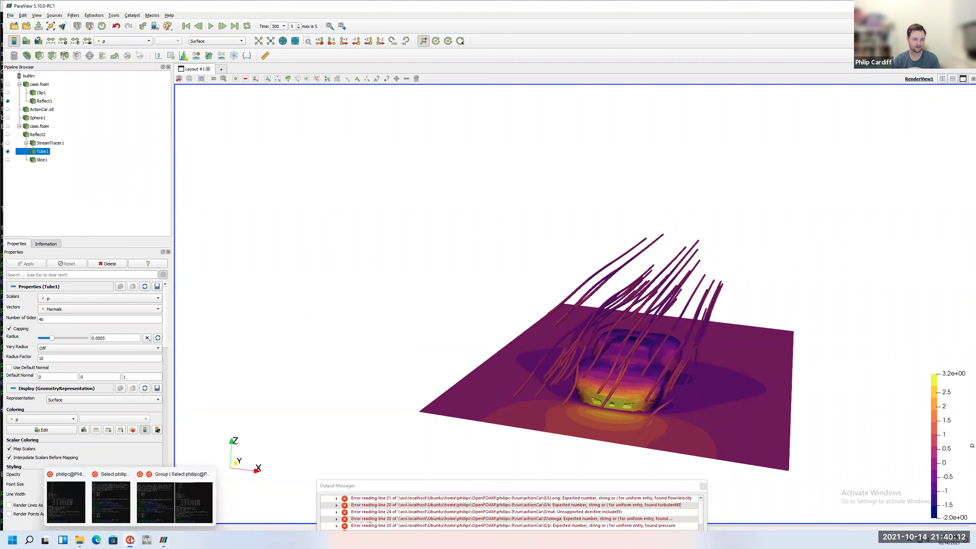
{"action": "left_click", "coordinate": [175, 501]}
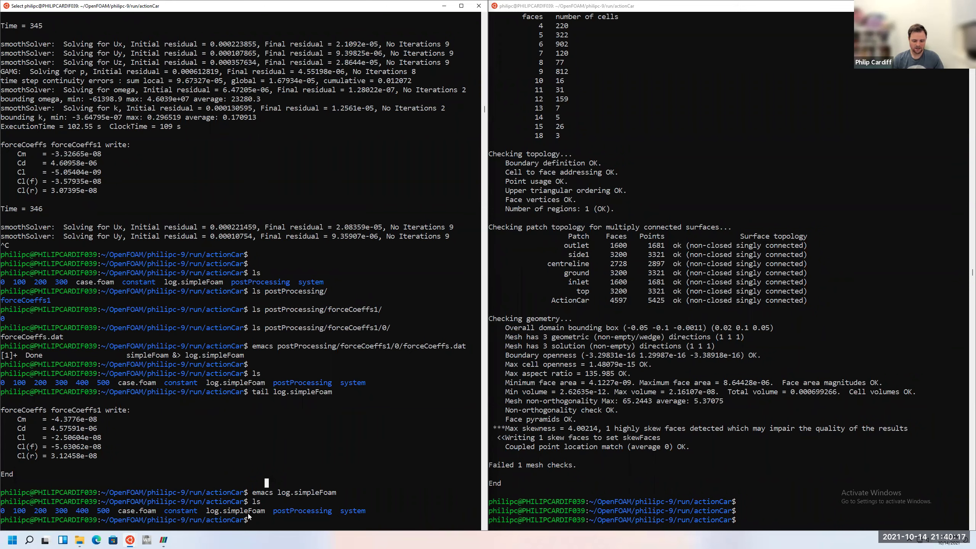
{"action": "type", "text": "foam"}
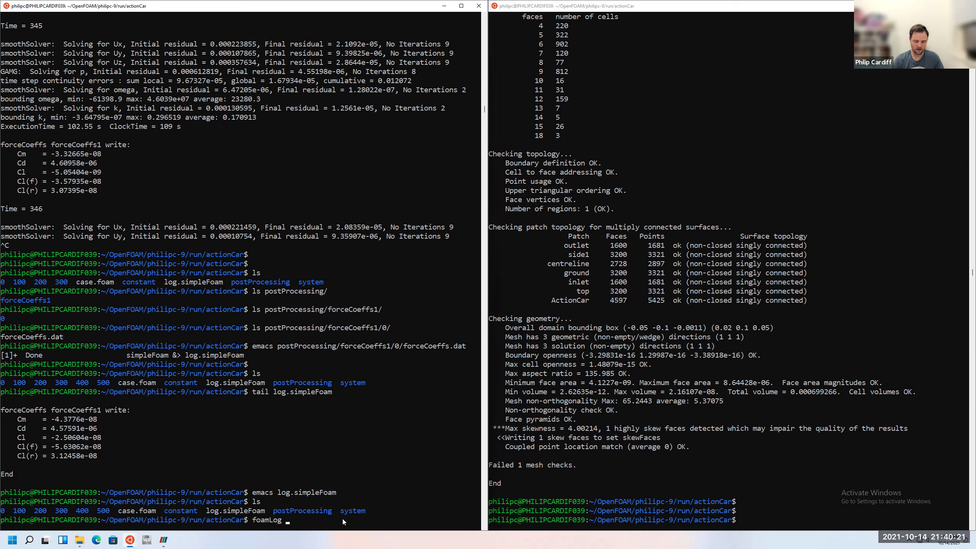
{"action": "type", "text": "log.simpleFoam"}
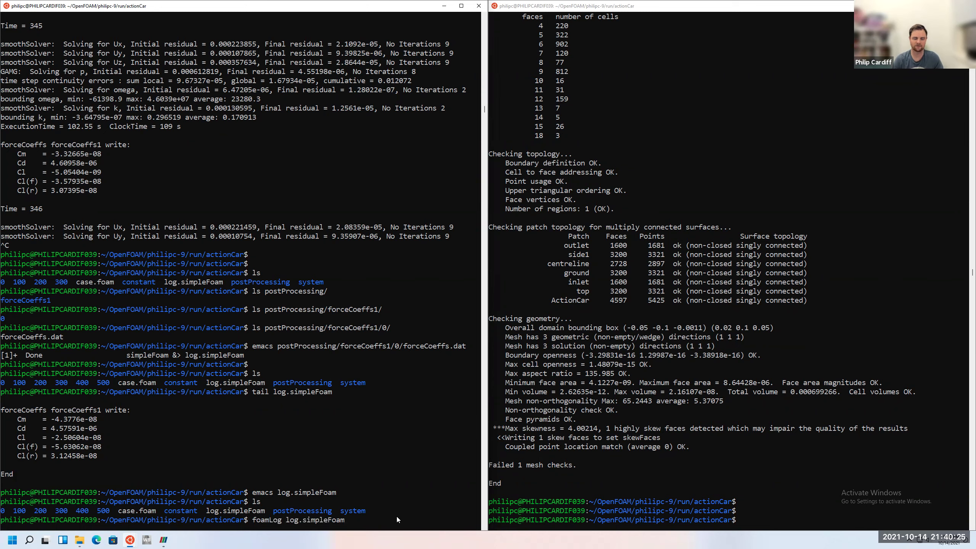
{"action": "key", "text": "Return"}
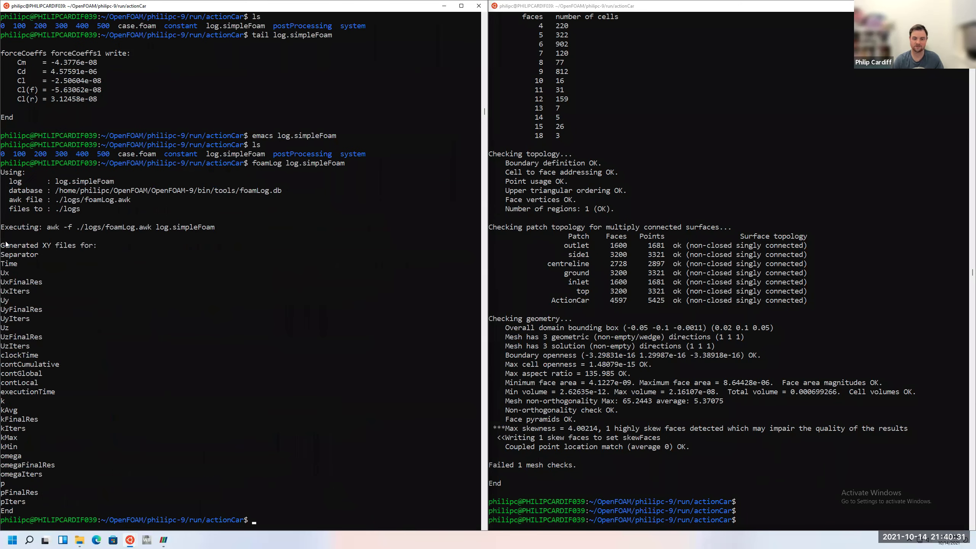
List the contents of the case directory and of its logs folder
{"action": "type", "text": "ls"}
{"action": "key", "text": "Return"}
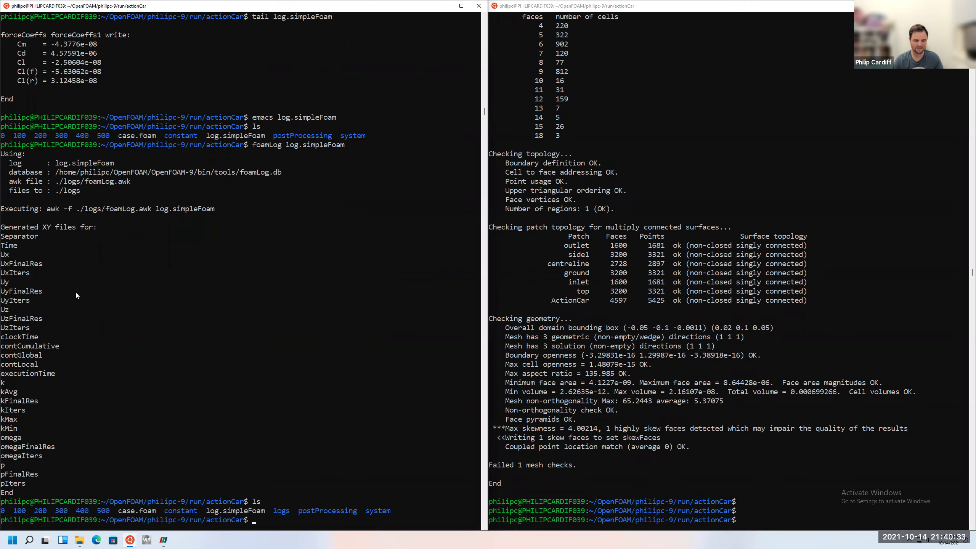
{"action": "type", "text": "ls log"}
{"action": "key", "text": "Return"}
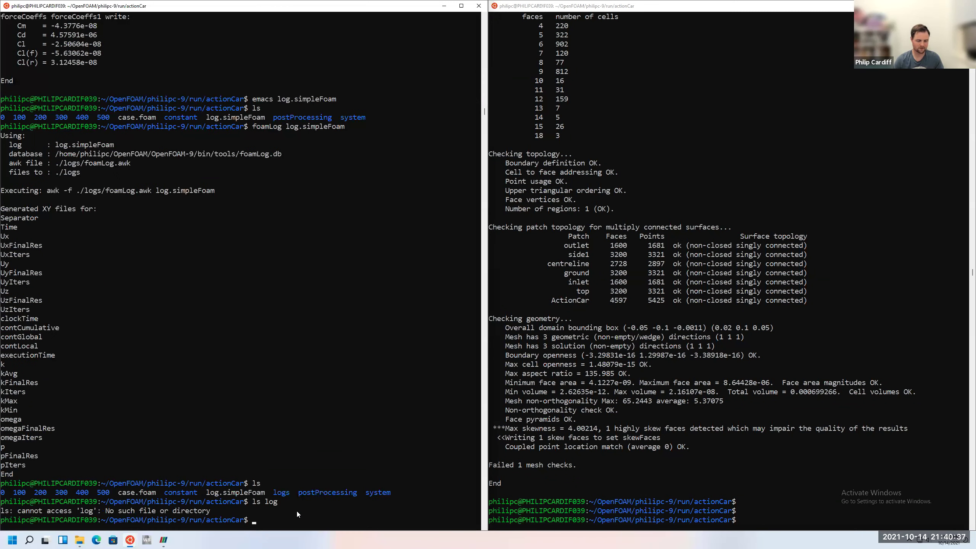
{"action": "type", "text": "s"}
{"action": "key", "text": "Return"}
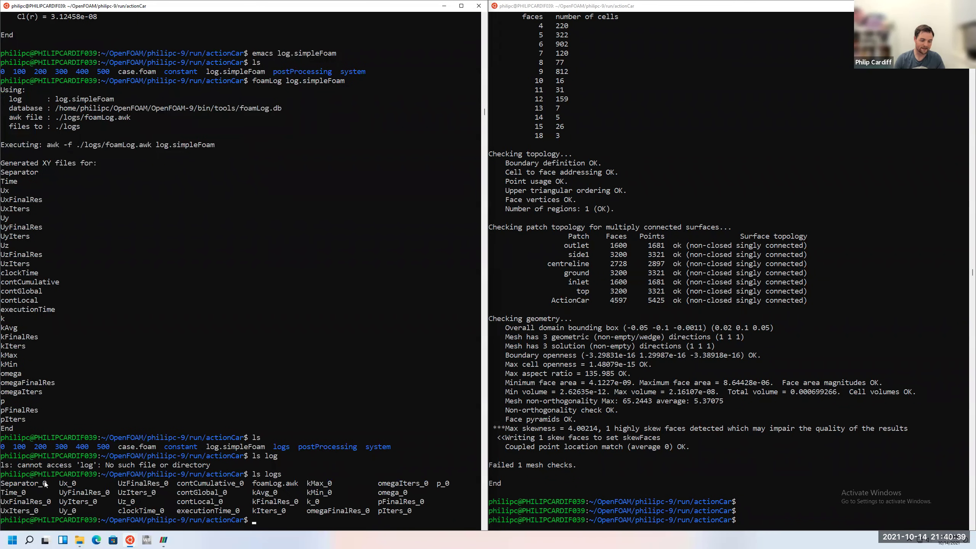
Open the extracted Ux residual file logs/Ux_0 in emacs
{"action": "type", "text": "emacs logs/"}
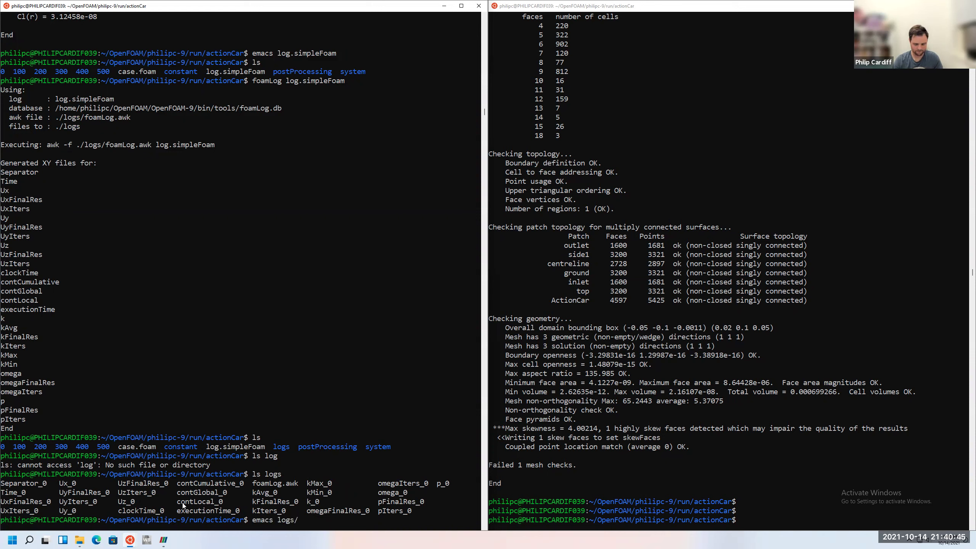
{"action": "type", "text": "Ux_0"}
{"action": "key", "text": "Return"}
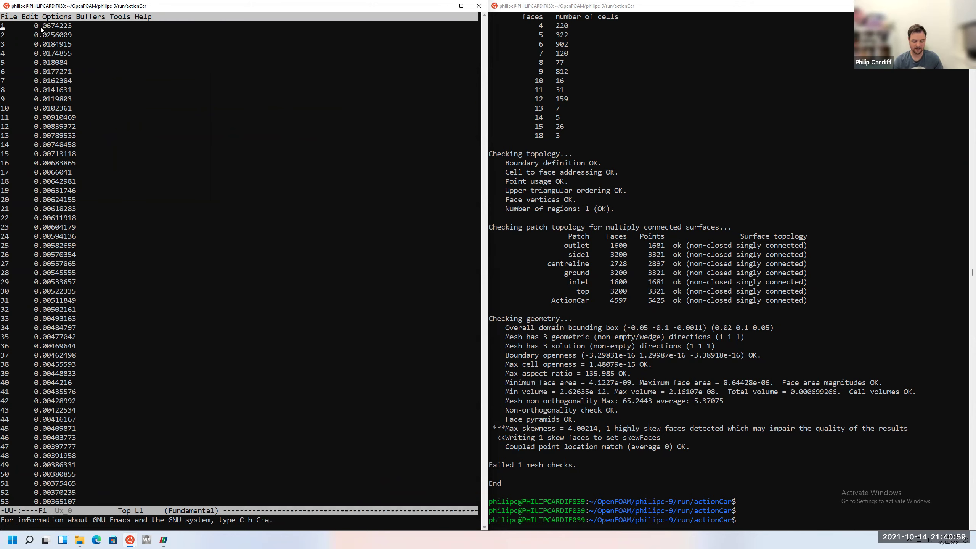
Close the Ux residual file and exit emacs
{"action": "key", "text": "ctrl+x"}
{"action": "key", "text": "ctrl+c"}
{"action": "type", "text": "gnuplot"}
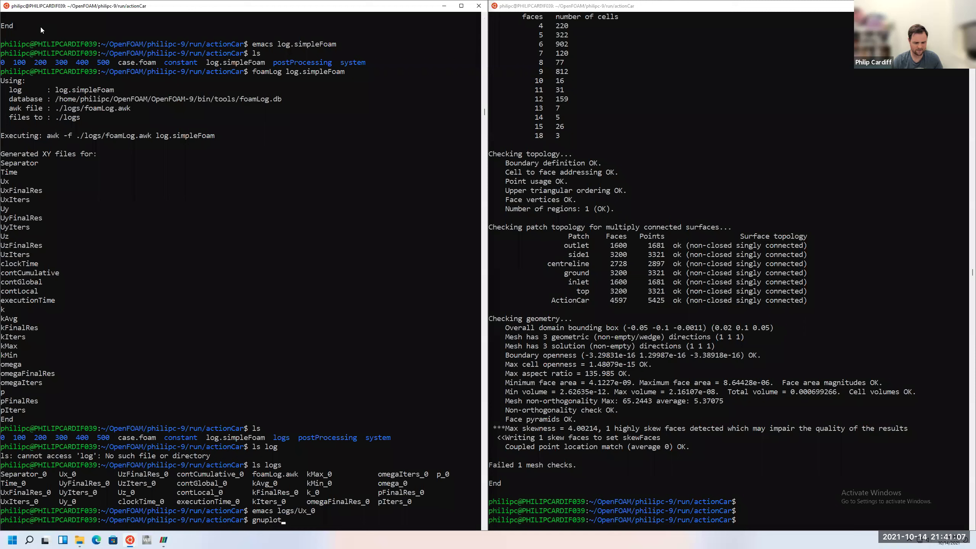
{"action": "key", "text": "ctrl+c"}
{"action": "type", "text": "sudo "}
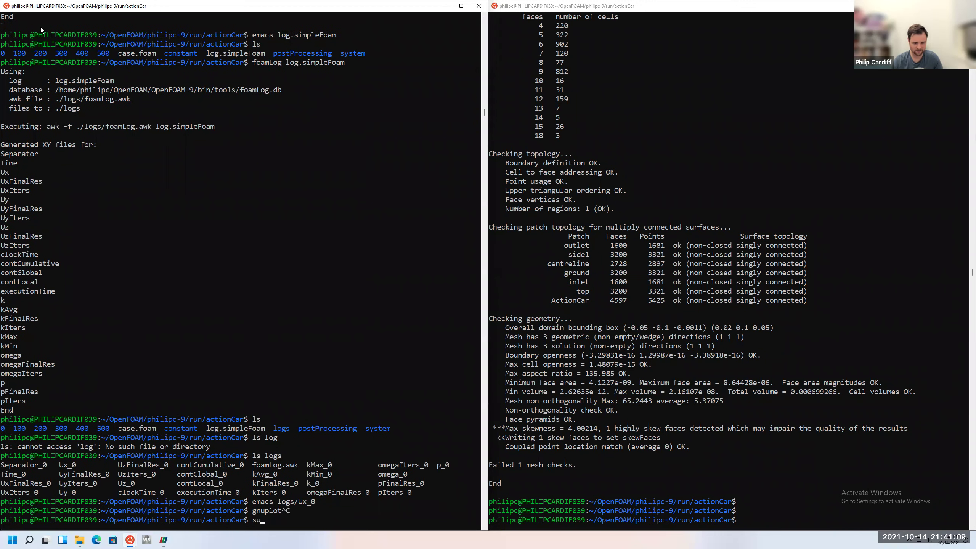
{"action": "type", "text": "apt install gnuplot"}
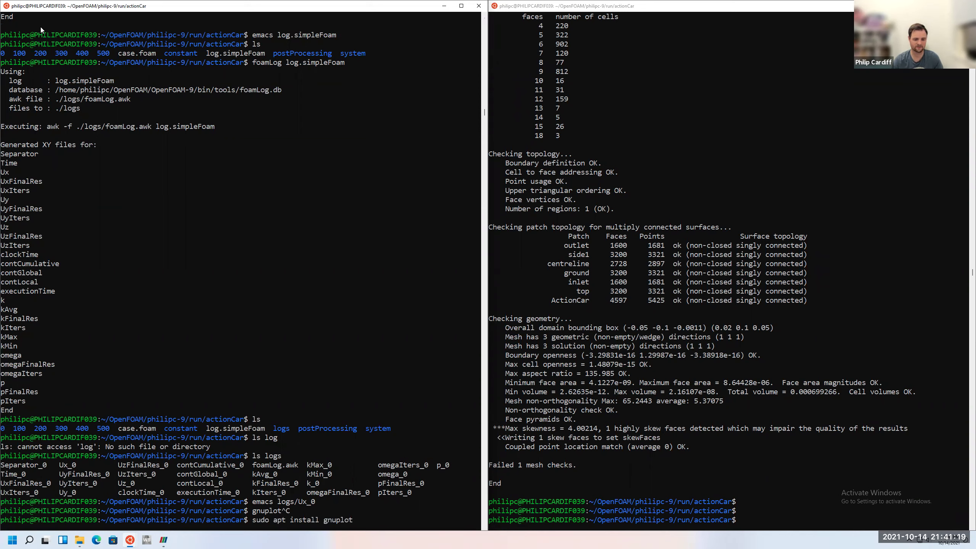
{"action": "key", "text": "ctrl+c"}
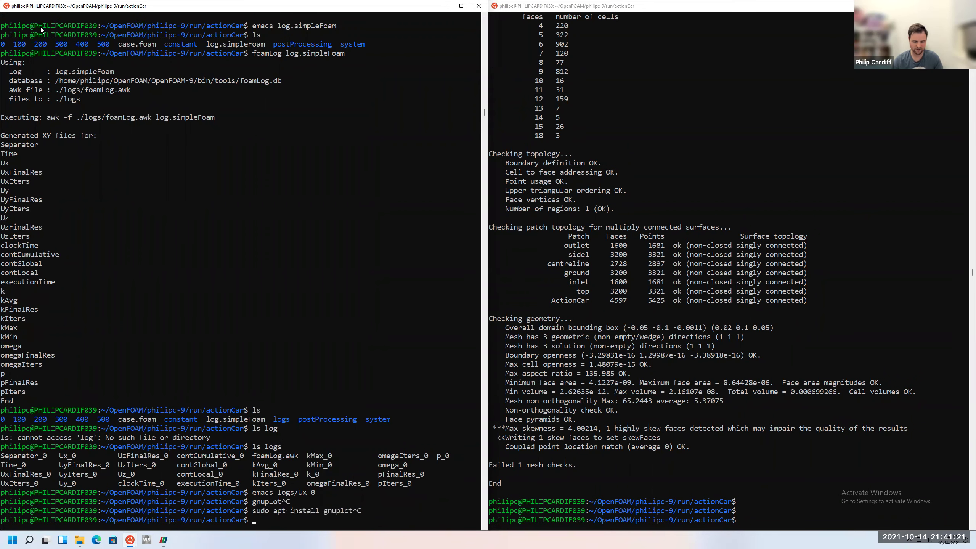
Start gnuplot, set its terminal to png and set the output file to "residuals.png"
{"action": "type", "text": "gnuplot"}
{"action": "key", "text": "Return"}
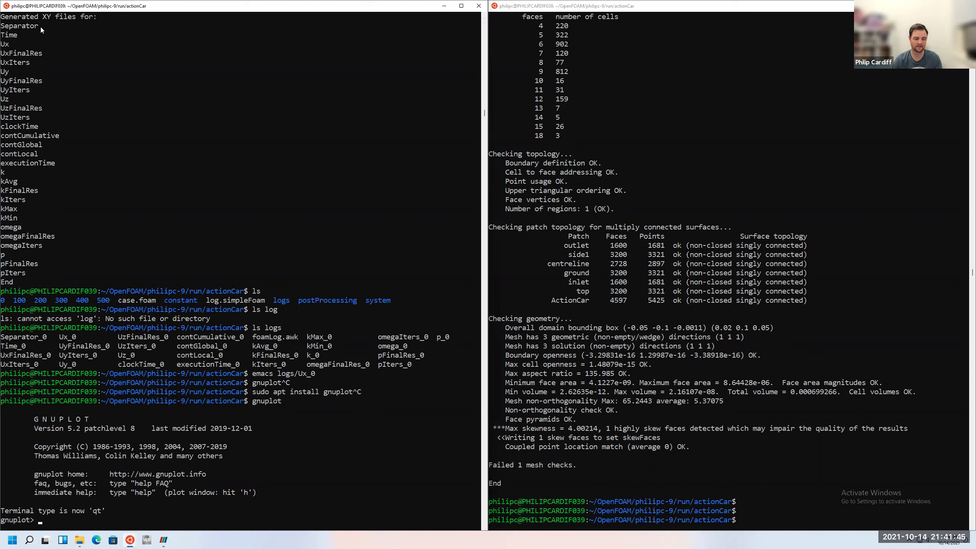
{"action": "type", "text": "set "}
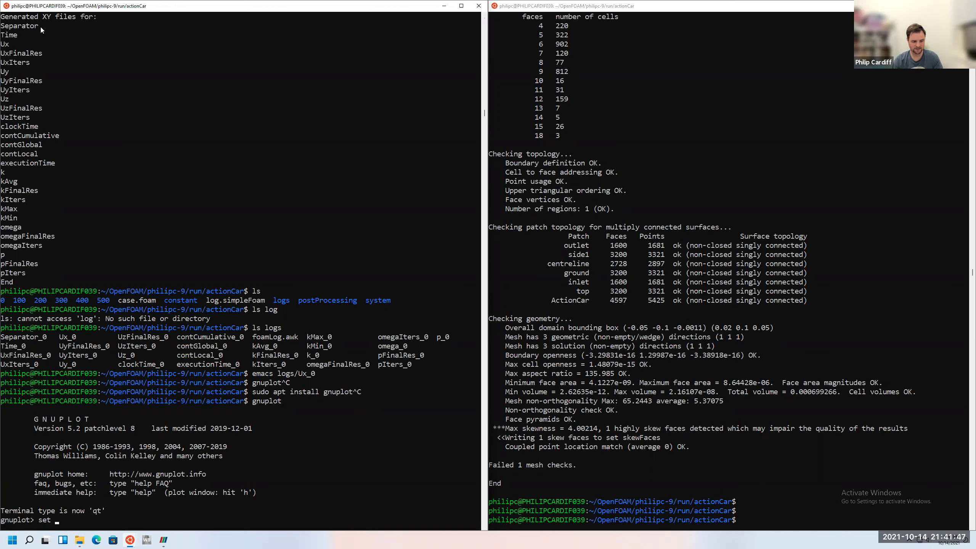
{"action": "type", "text": "term, png"}
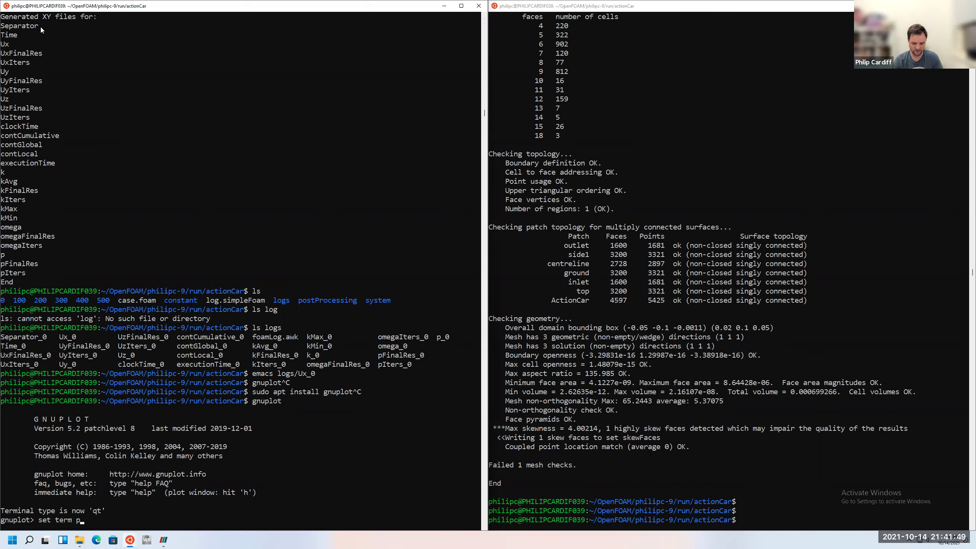
{"action": "key", "text": "Return"}
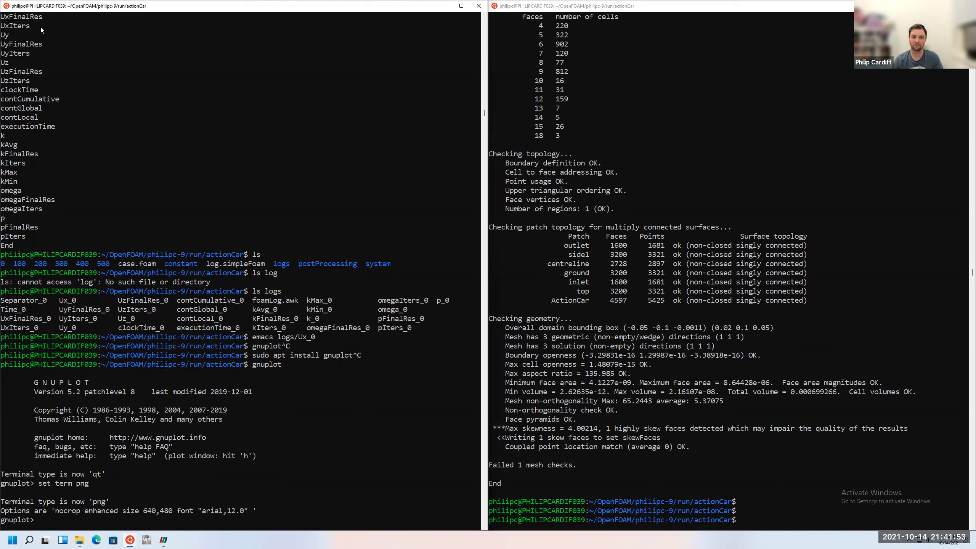
{"action": "type", "text": "set output"}
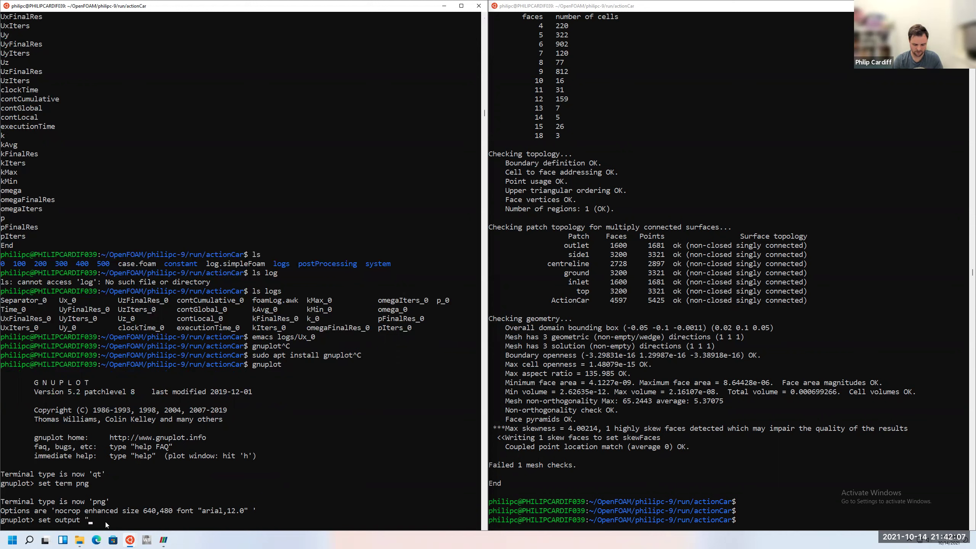
{"action": "type", "text": "\"residuals.png\""}
{"action": "key", "text": "Return"}
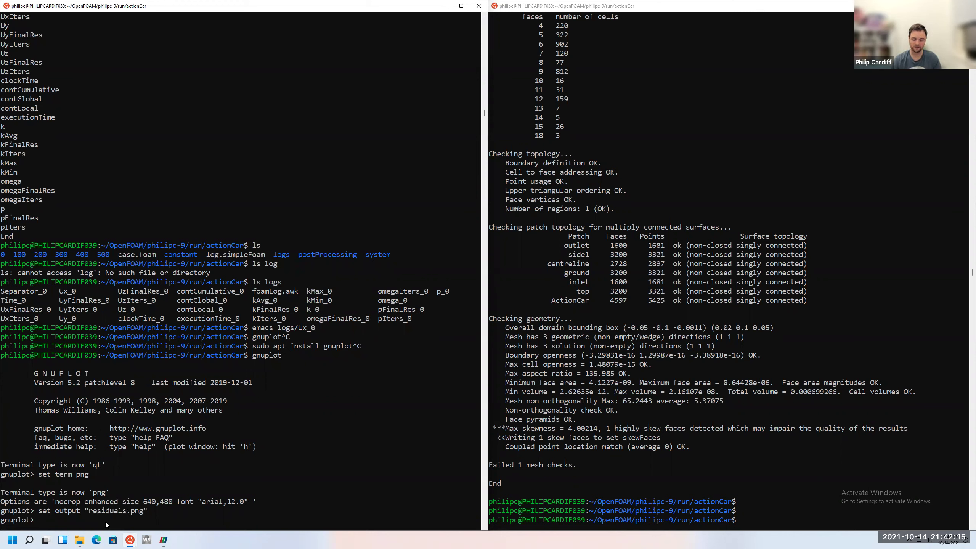
Plot the pressure residual file "logs/p_0" with lines in gnuplot
{"action": "type", "text": "plot \"0/p"}
{"action": "key", "text": "Tab"}
{"action": "key", "text": "Tab"}
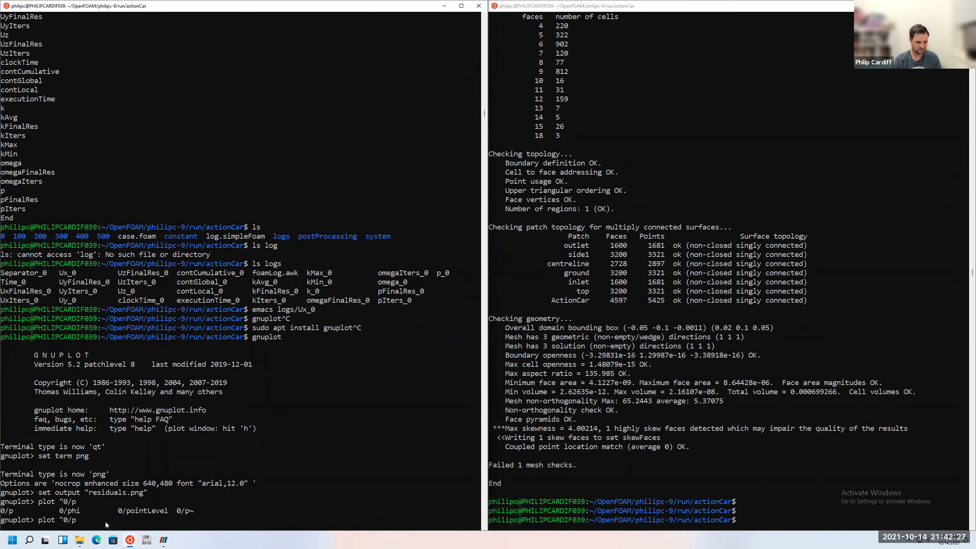
{"action": "key", "text": "BackSpace"}
{"action": "key", "text": "BackSpace"}
{"action": "key", "text": "BackSpace"}
{"action": "type", "text": "logs/p"}
{"action": "key", "text": "Tab"}
{"action": "key", "text": "Tab"}
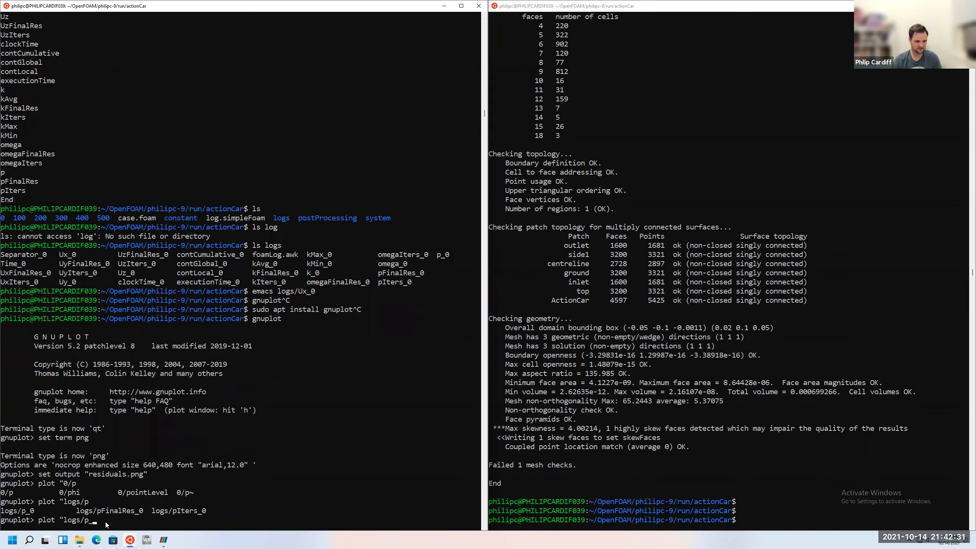
{"action": "type", "text": "_0\" with lines"}
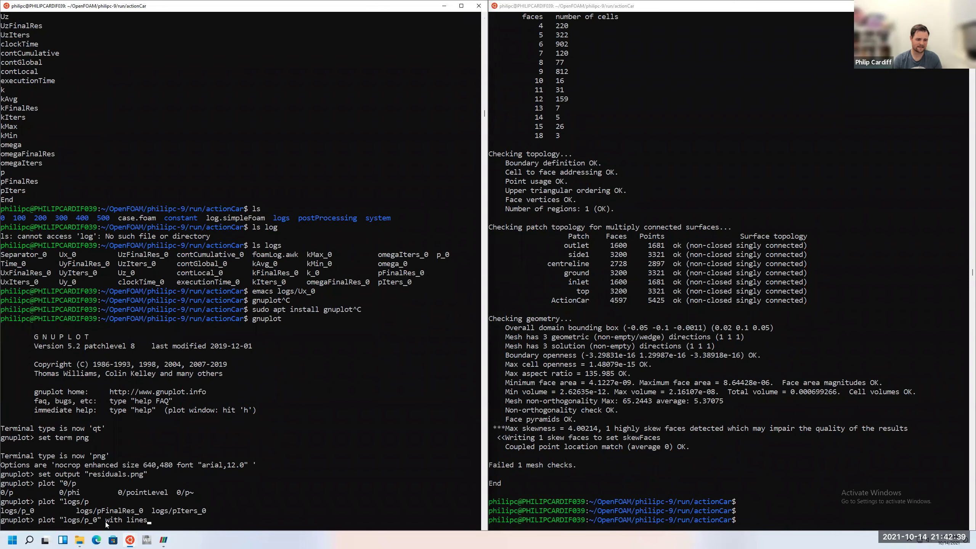
{"action": "key", "text": "Return"}
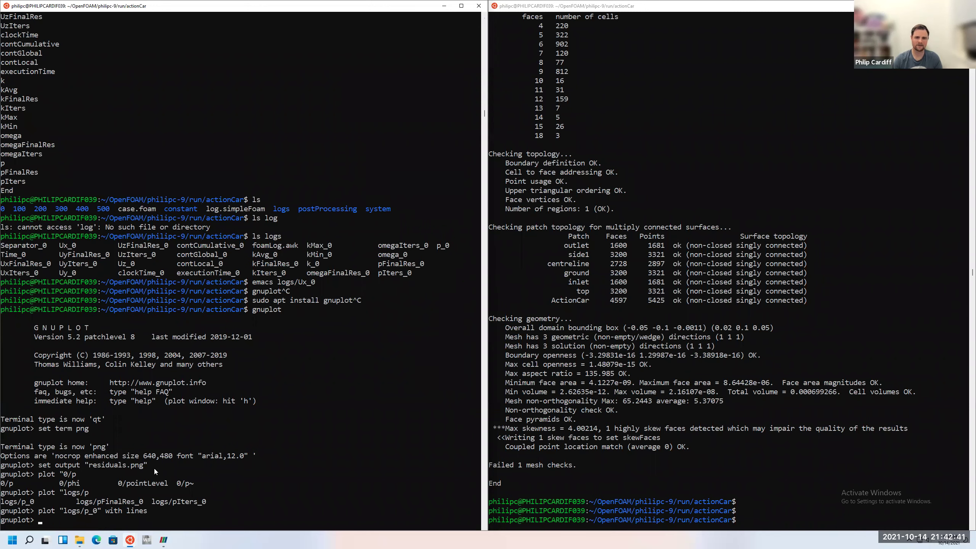
Switch to File Explorer, view the residuals PNG in the actionCar folder, and permanently delete that file
{"action": "left_click", "coordinate": [80, 540]}
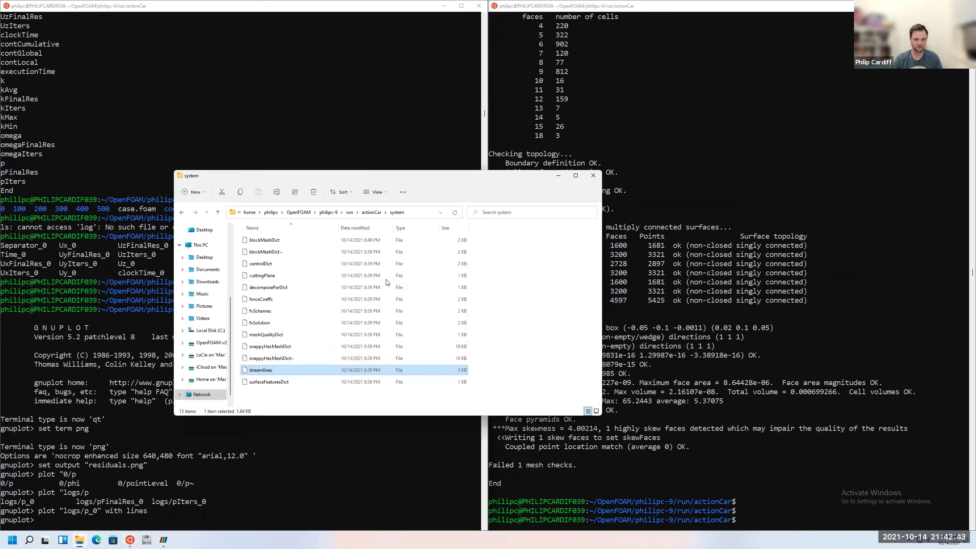
{"action": "left_click", "coordinate": [371, 213]}
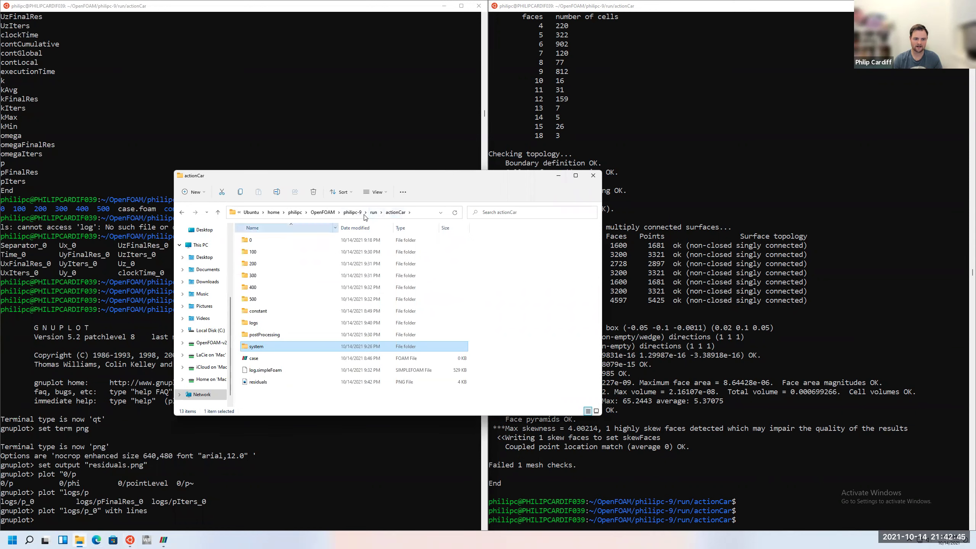
{"action": "left_click", "coordinate": [259, 382]}
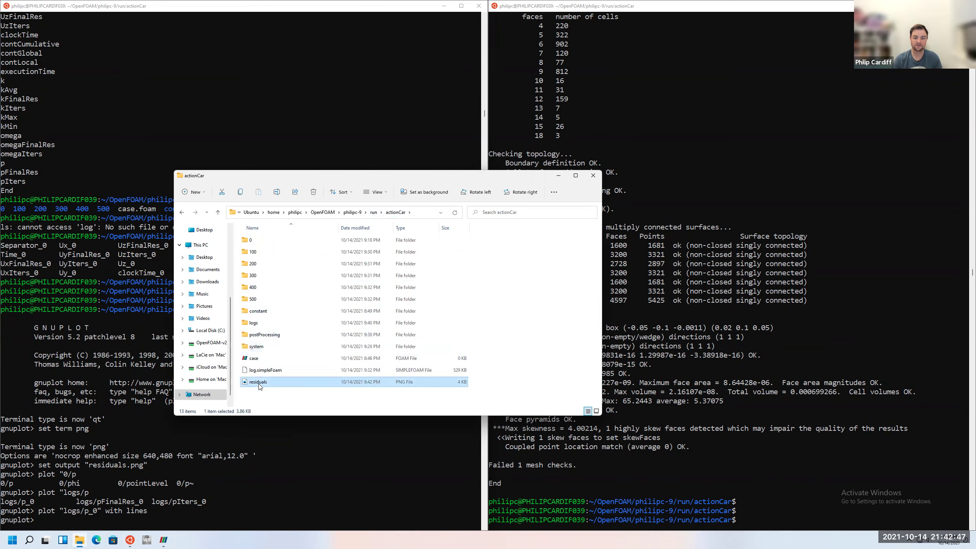
{"action": "double_click", "coordinate": [259, 383]}
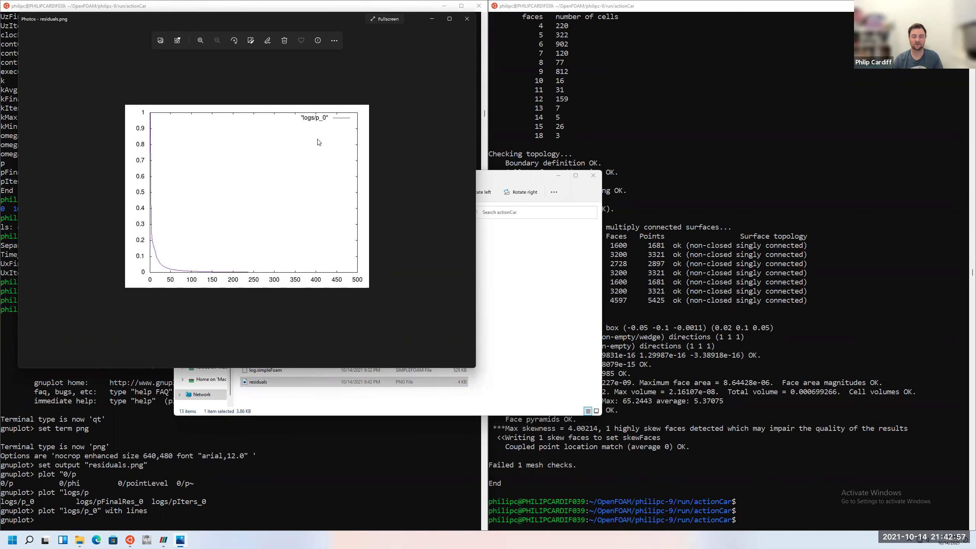
{"action": "left_click", "coordinate": [467, 18]}
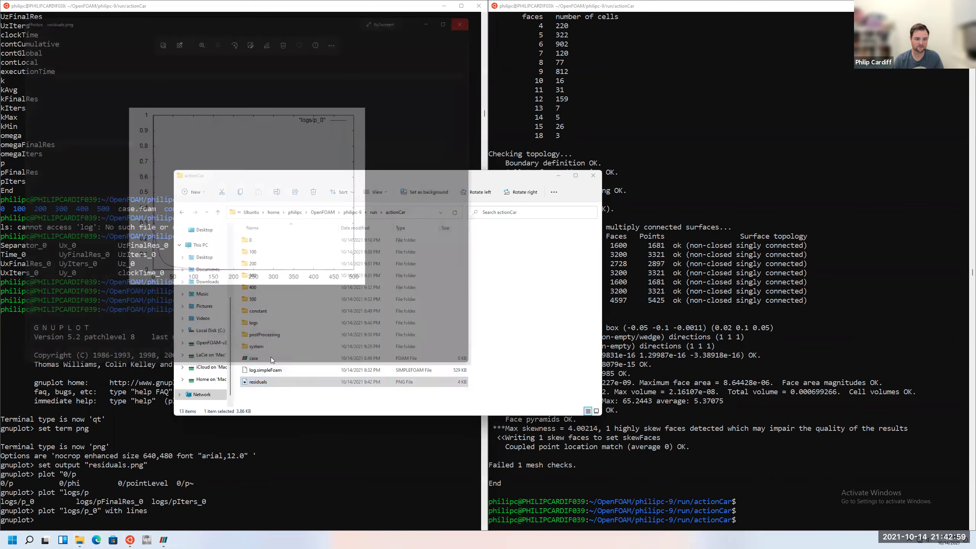
{"action": "key", "text": "Delete"}
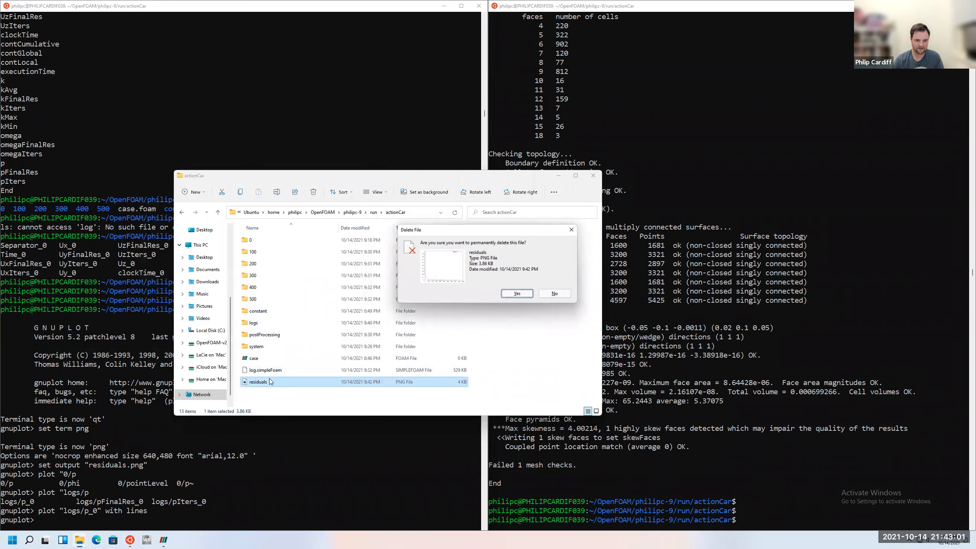
{"action": "key", "text": "Return"}
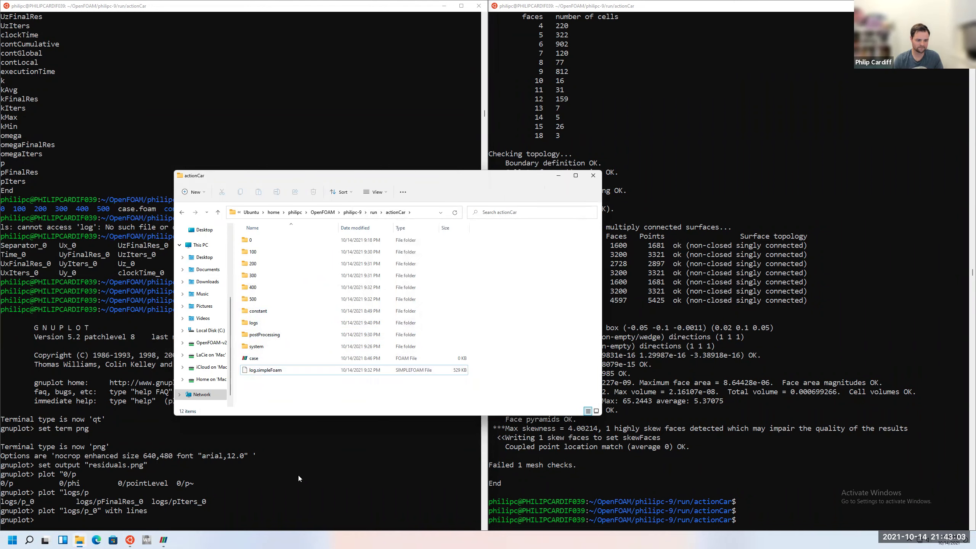
In gnuplot, plot "logs/p_0", "logs/Ux_0", "logs/Uy_0" and "logs/Uz_0" together with lines, and refresh the actionCar folder listing
{"action": "left_click", "coordinate": [298, 475]}
{"action": "key", "text": "Up"}
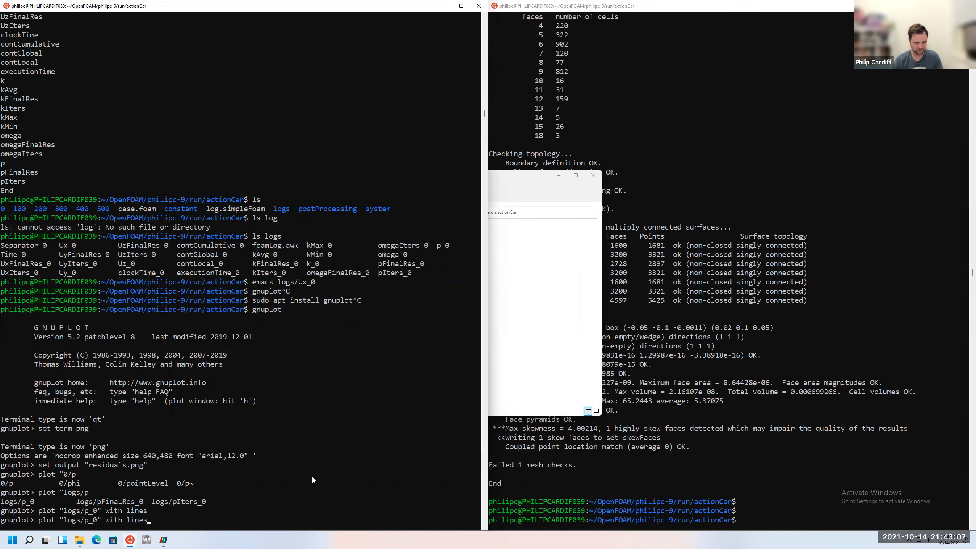
{"action": "type", "text": ", \""}
{"action": "type", "text": "log"}
{"action": "type", "text": "s/U"}
{"action": "type", "text": "x_0\" "}
{"action": "type", "text": "with lines, "}
{"action": "type", "text": "\""}
{"action": "type", "text": "logs/"}
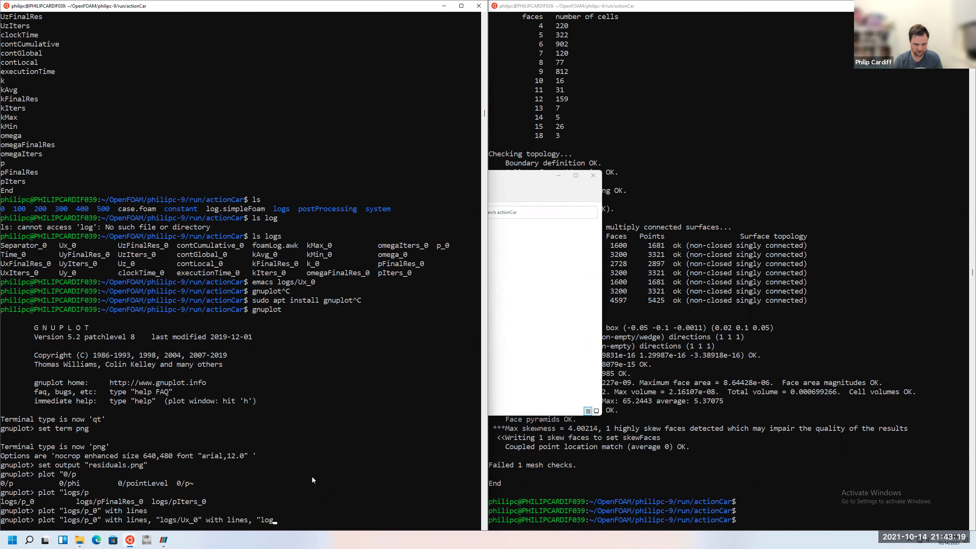
{"action": "type", "text": "Uy_0\""}
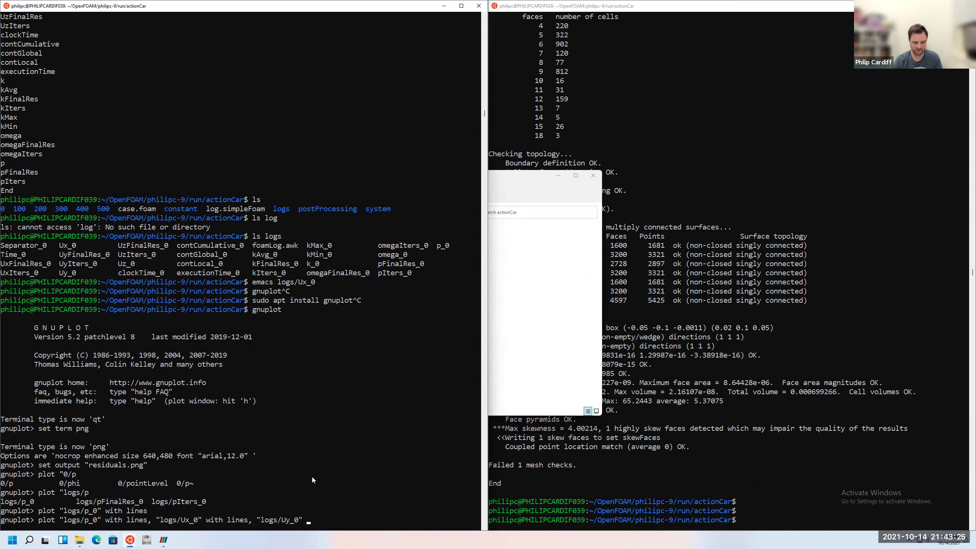
{"action": "type", "text": " w"}
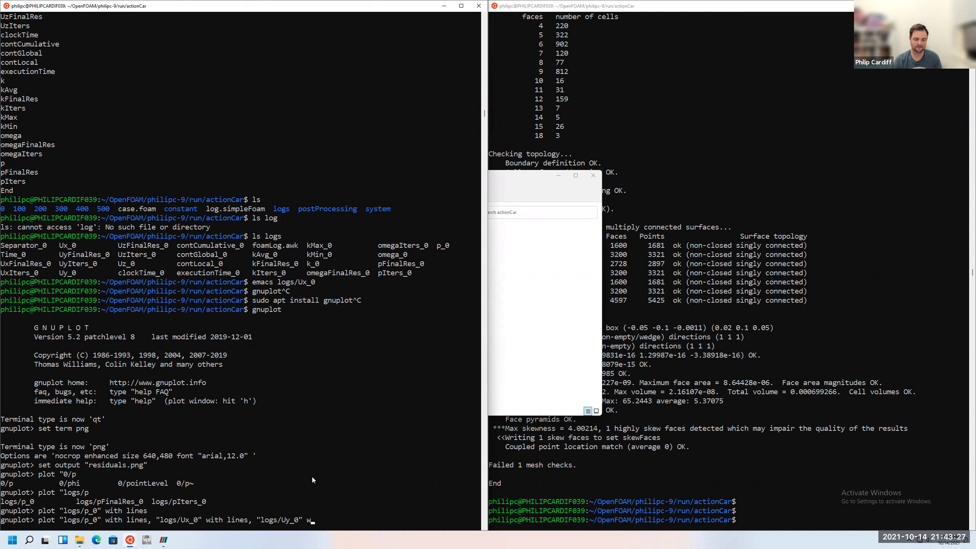
{"action": "type", "text": " l , \"logs"}
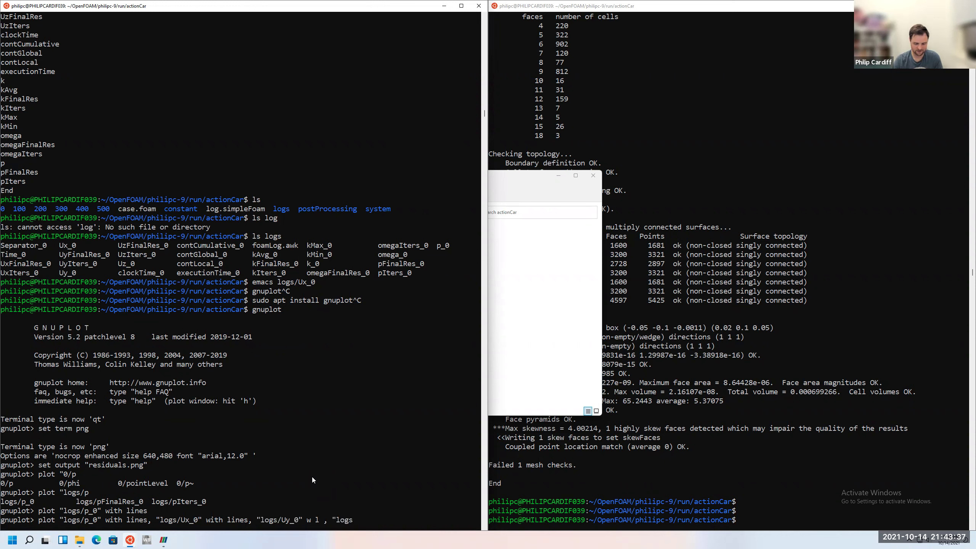
{"action": "type", "text": "/Uz_0\""}
{"action": "type", "text": "w l"}
{"action": "key", "text": "Return"}
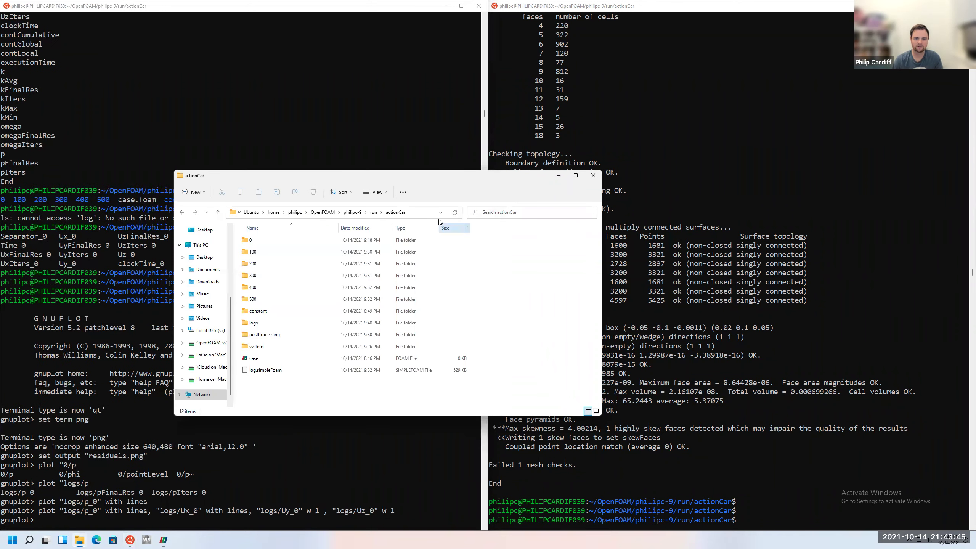
{"action": "left_click", "coordinate": [456, 213]}
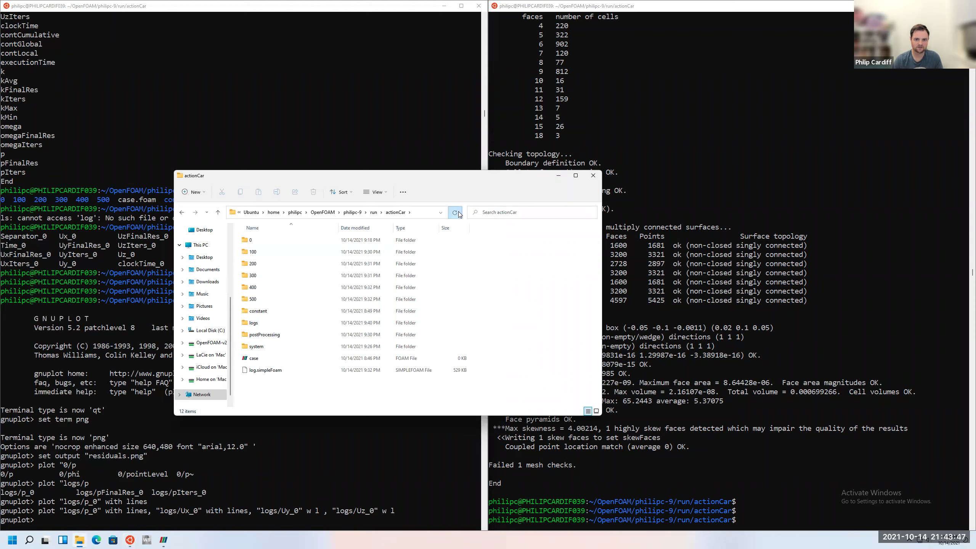
Back in gnuplot, set the output file to "residuals.png" again and make the y axis logarithmic
{"action": "left_click", "coordinate": [297, 463]}
{"action": "key", "text": "Up"}
{"action": "key", "text": "Up"}
{"action": "key", "text": "Up"}
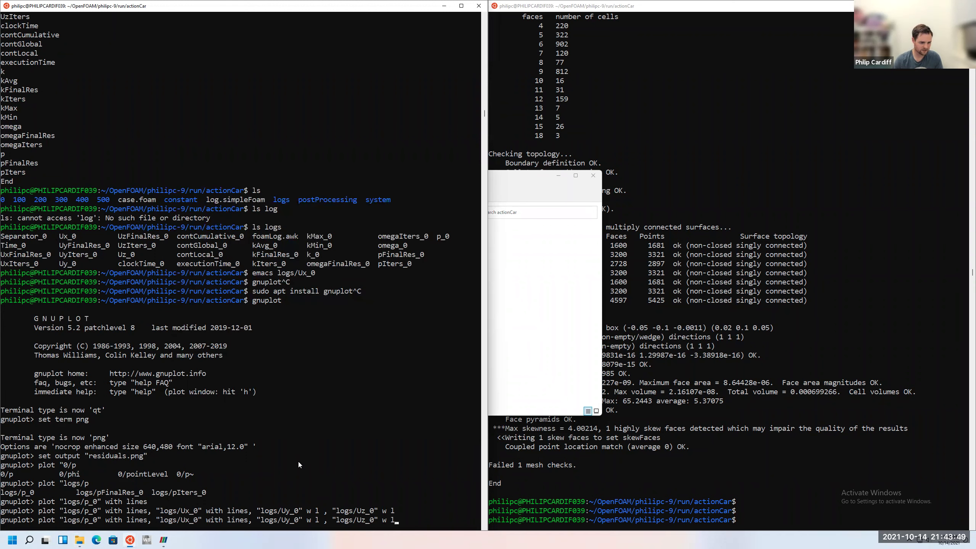
{"action": "key", "text": "Return"}
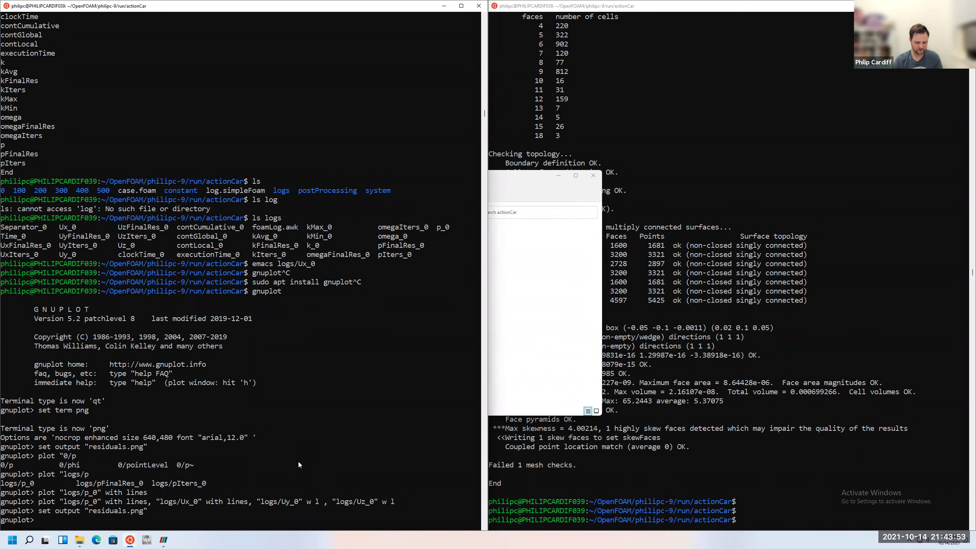
{"action": "type", "text": "set logscale y"}
{"action": "key", "text": "Return"}
Replot the p, Ux, Uy and Uz residuals with lines, and open the residuals PNG from the refreshed actionCar folder
{"action": "key", "text": "Up"}
{"action": "key", "text": "Up"}
{"action": "key", "text": "Up"}
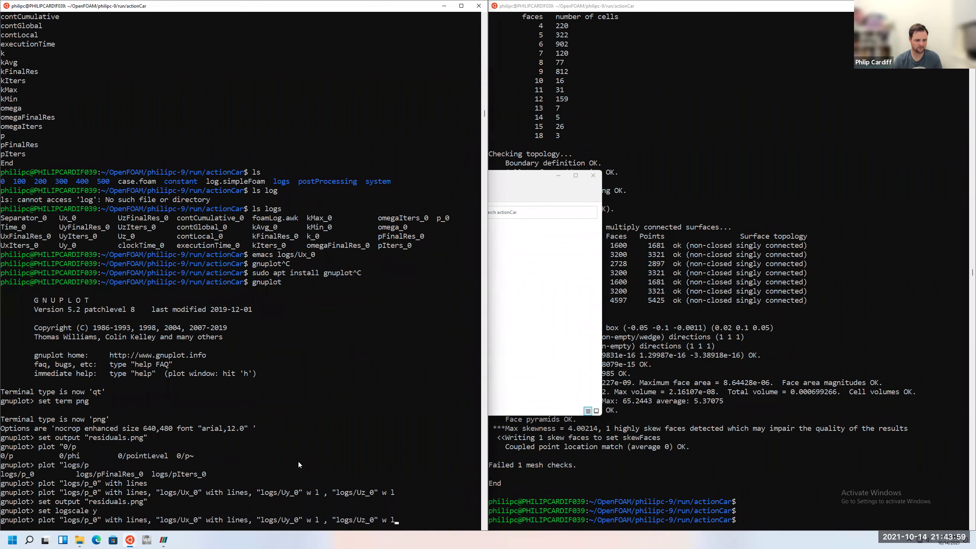
{"action": "key", "text": "Return"}
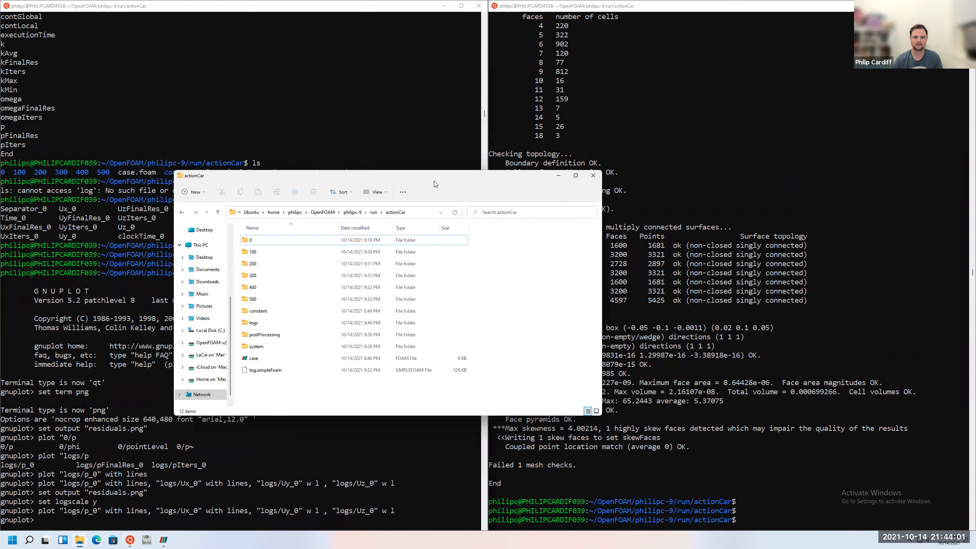
{"action": "left_click", "coordinate": [455, 212]}
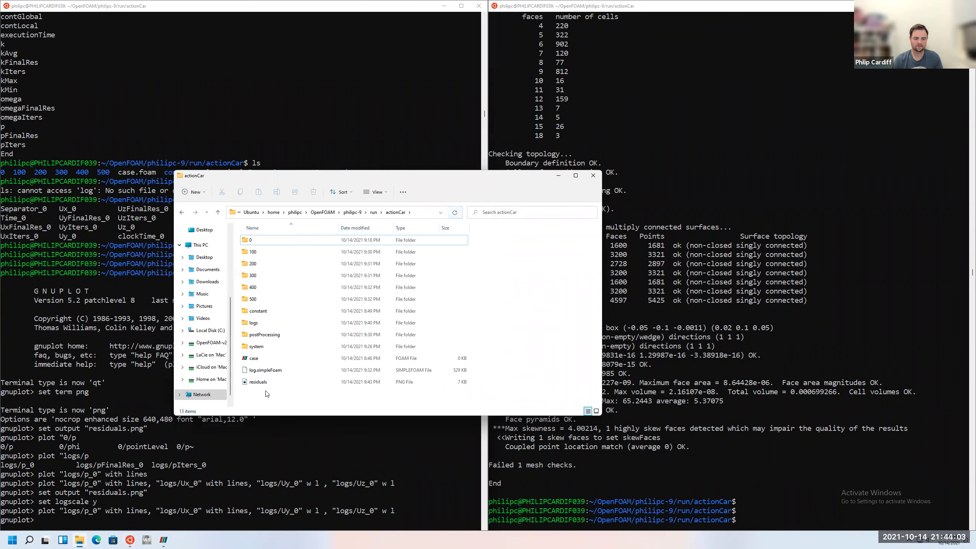
{"action": "double_click", "coordinate": [265, 382]}
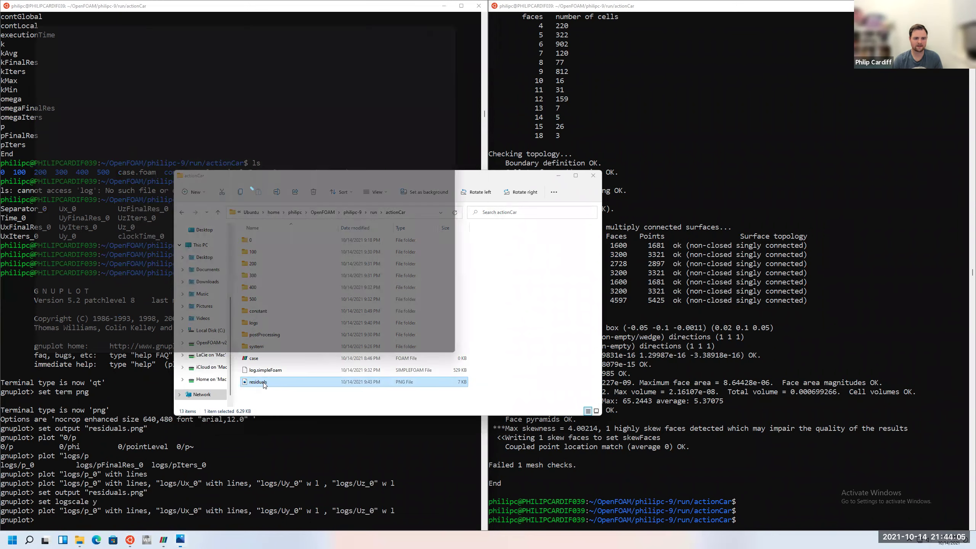